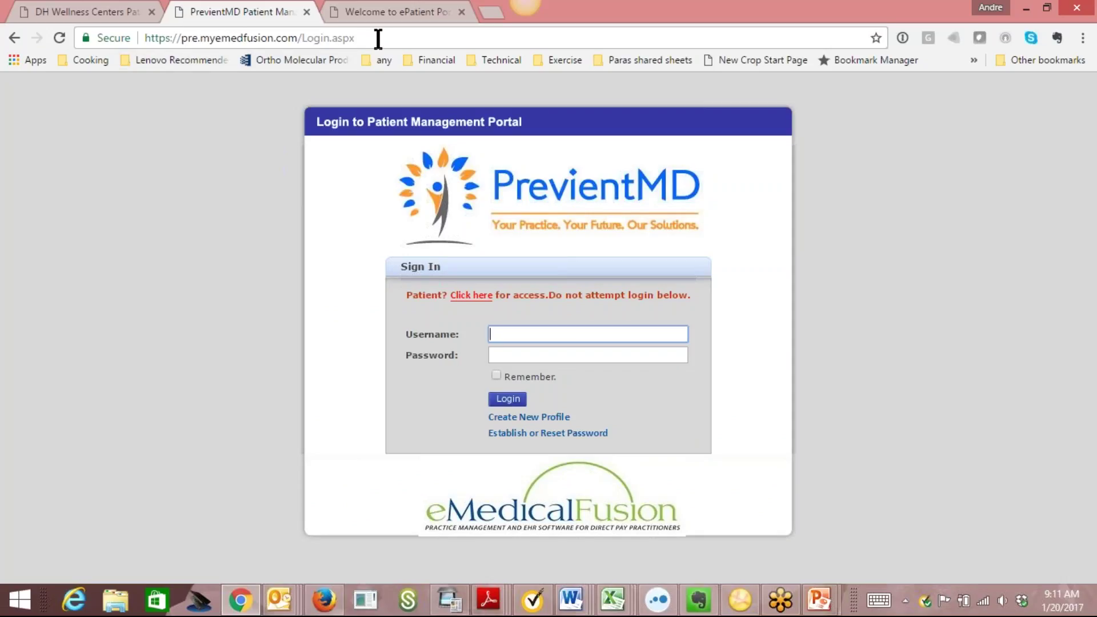
Switch to the ePatientPortal login tab and select the 'epp/' part of its web address.
click(384, 12)
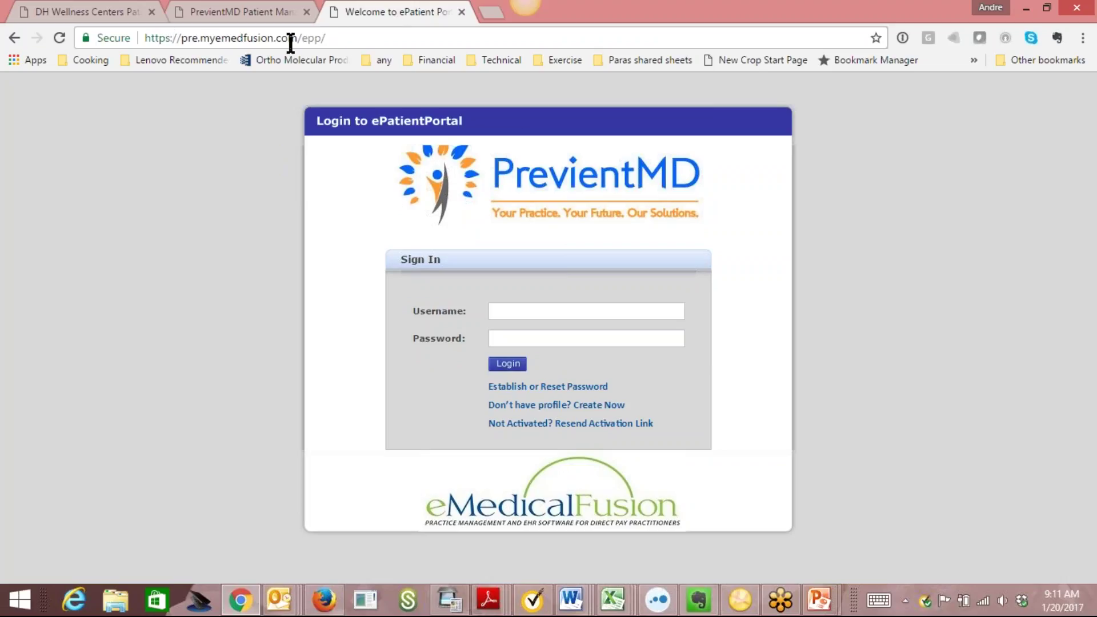
drag(323, 38, 301, 44)
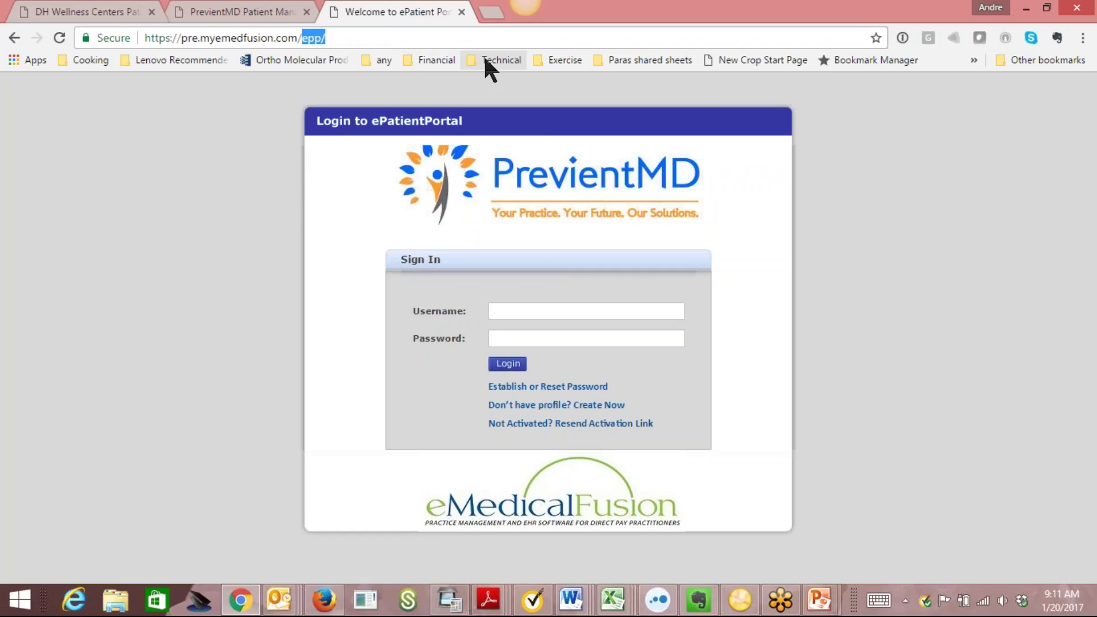
Open the Create Profile form and scroll down to the captcha and back to the top.
click(526, 408)
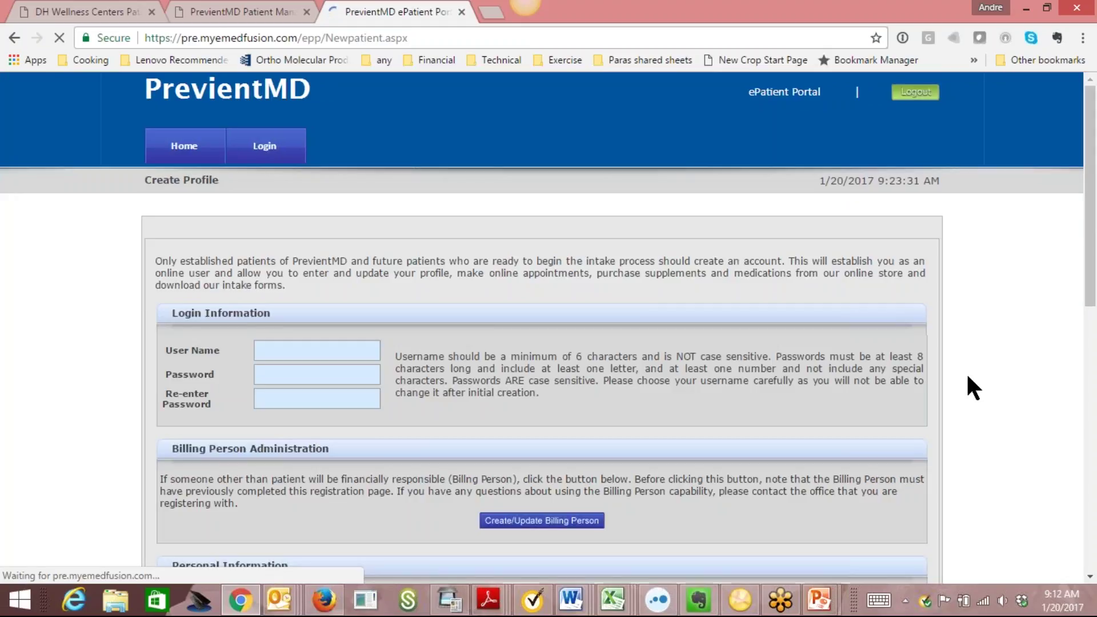
scroll(455, 184, down, 2)
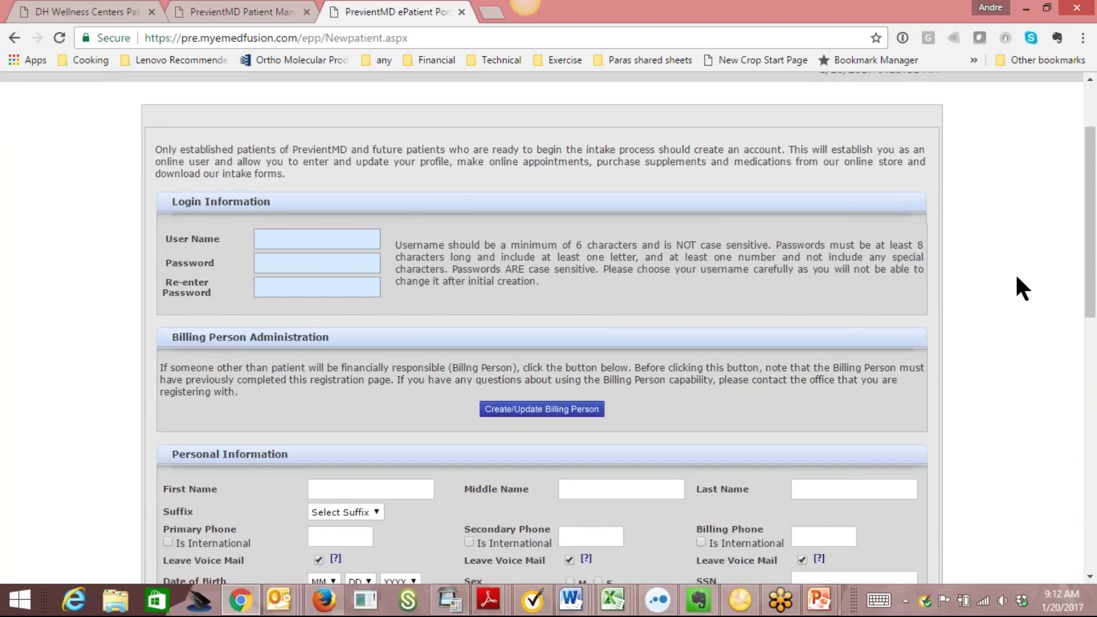
drag(1096, 222, 1096, 312)
scroll(368, 114, down, 2)
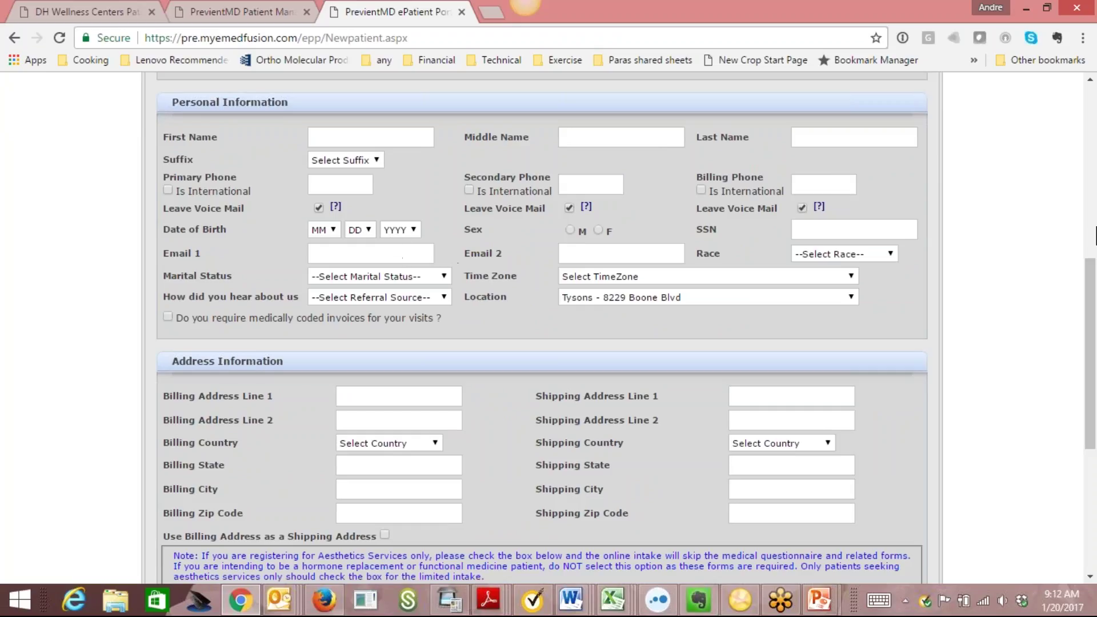
scroll(1057, 286, down, 2)
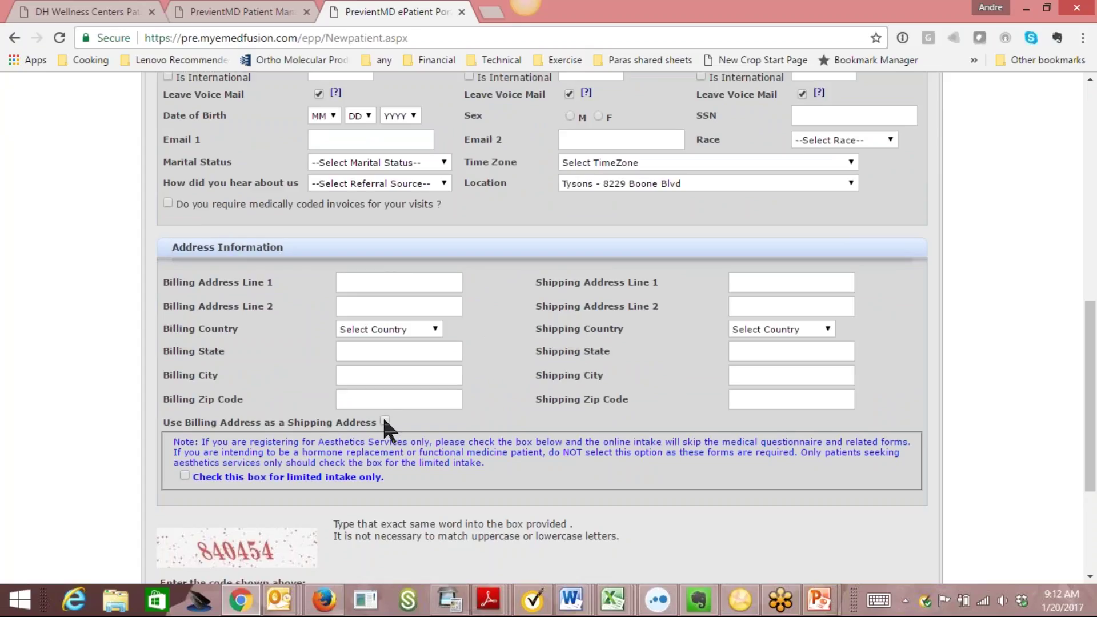
scroll(443, 374, down, 2)
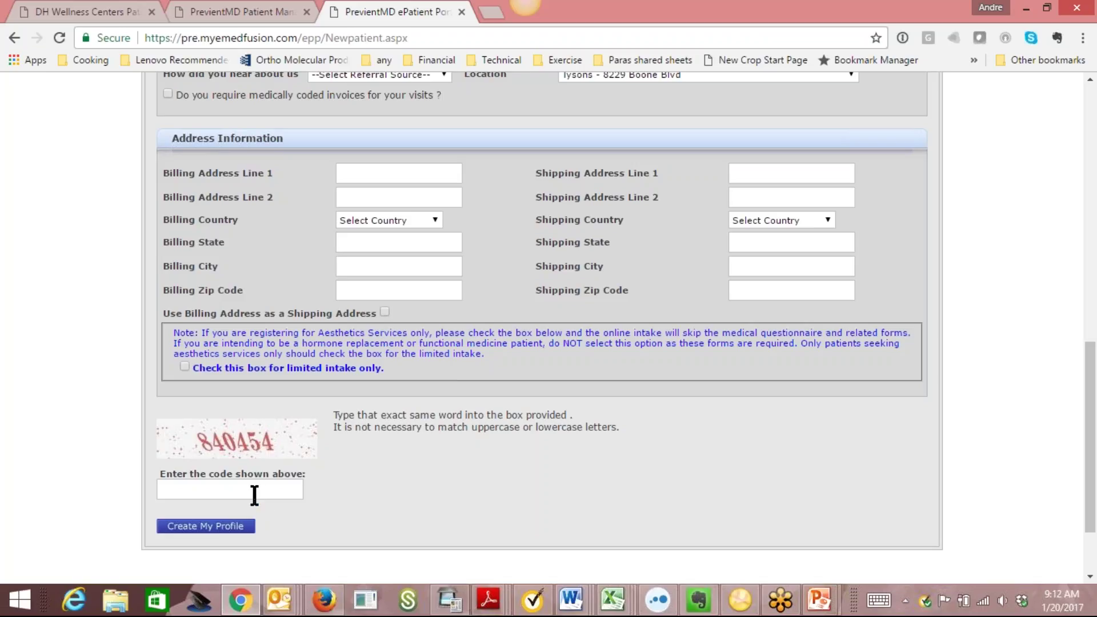
drag(1093, 460, 1095, 215)
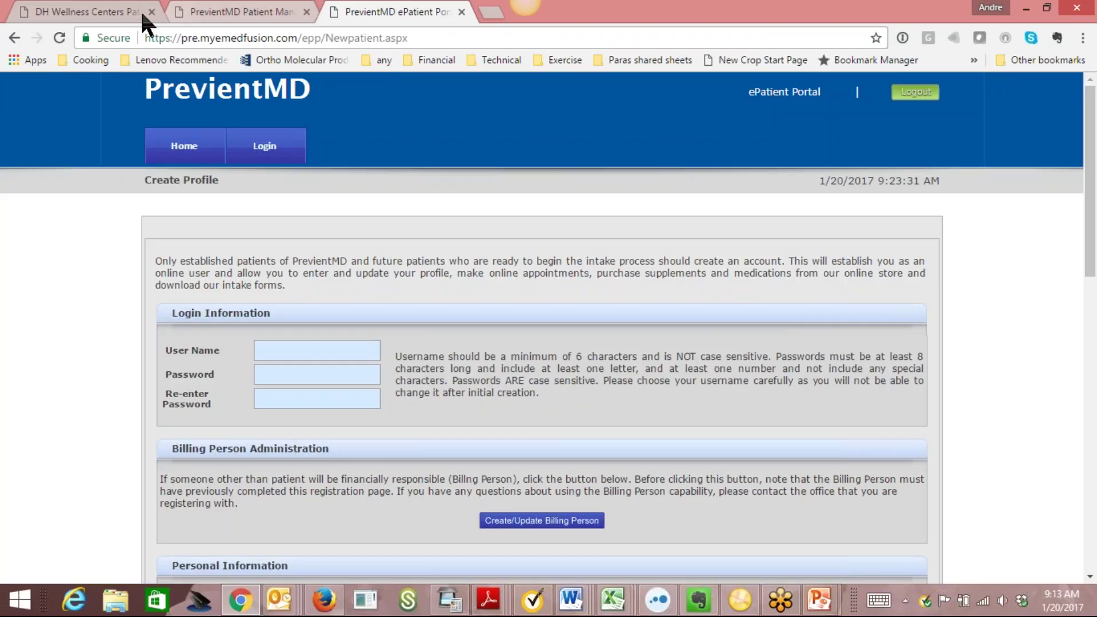
Glance at the DH Wellness tab, then return from Create Profile to the ePatient Portal login page.
click(125, 16)
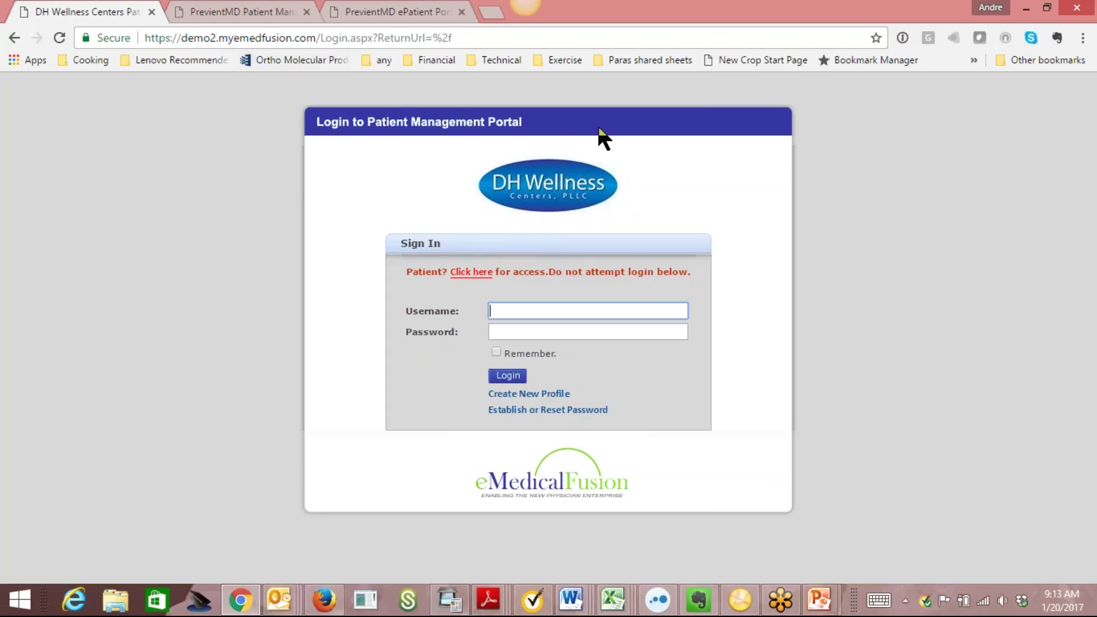
click(394, 12)
click(265, 146)
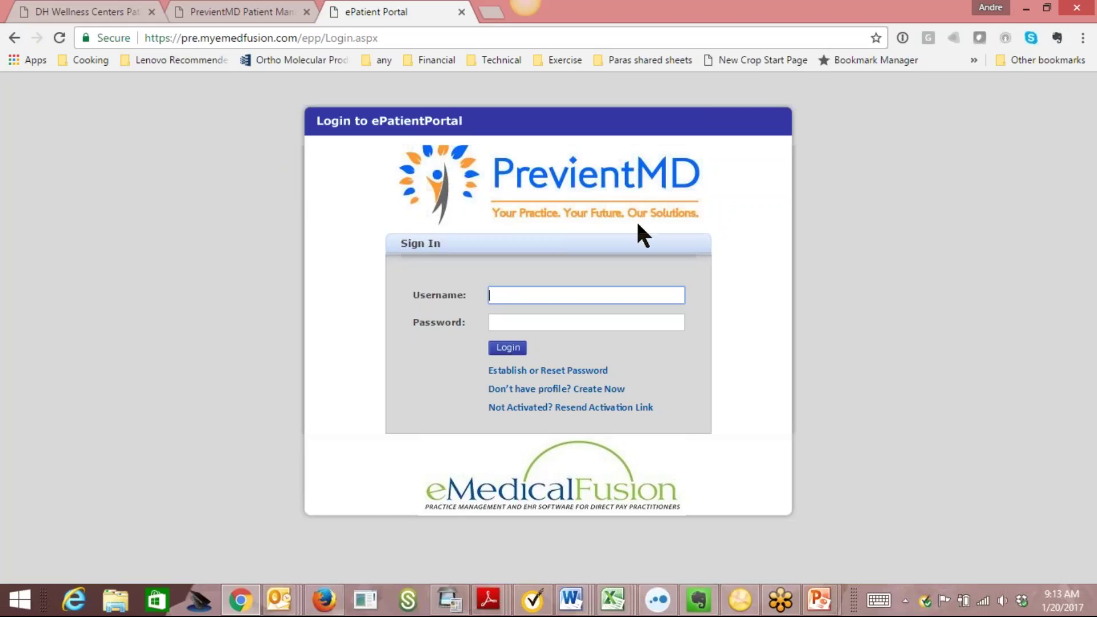
Try signing in to DH Wellness Centers with the username and password, retrying after the rejection.
click(102, 12)
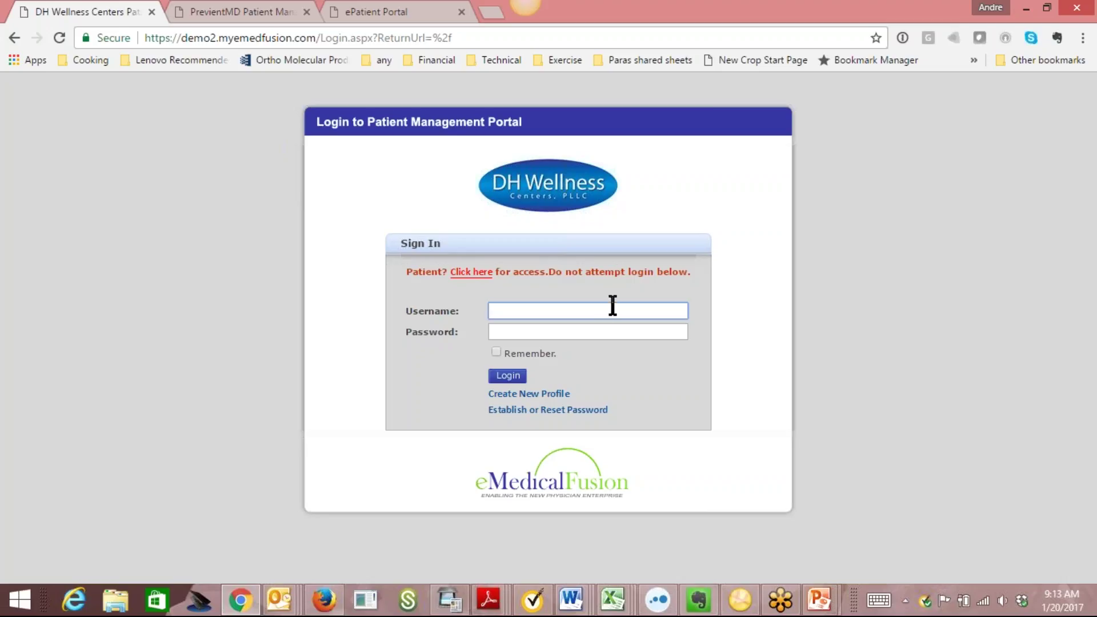
text(aetherytest)
key(Tab)
text(*****)
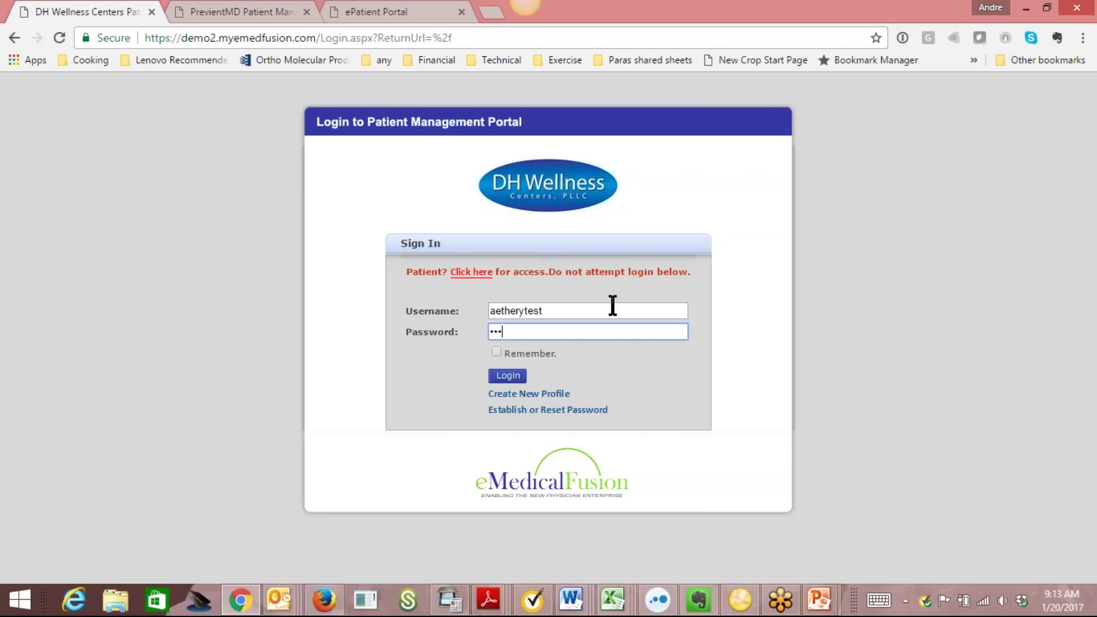
text(****)
click(522, 375)
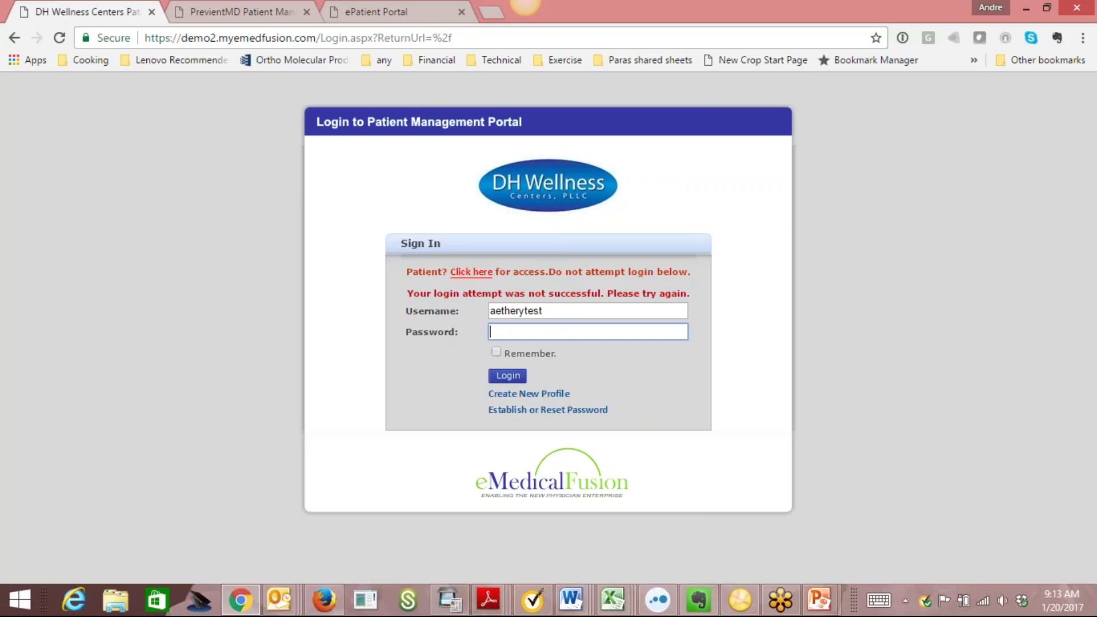
text(*********)
click(507, 375)
text(********)
click(508, 375)
Close the DH Wellness tab and load demo2.myemedfusion.com in a new tab.
click(152, 12)
click(252, 10)
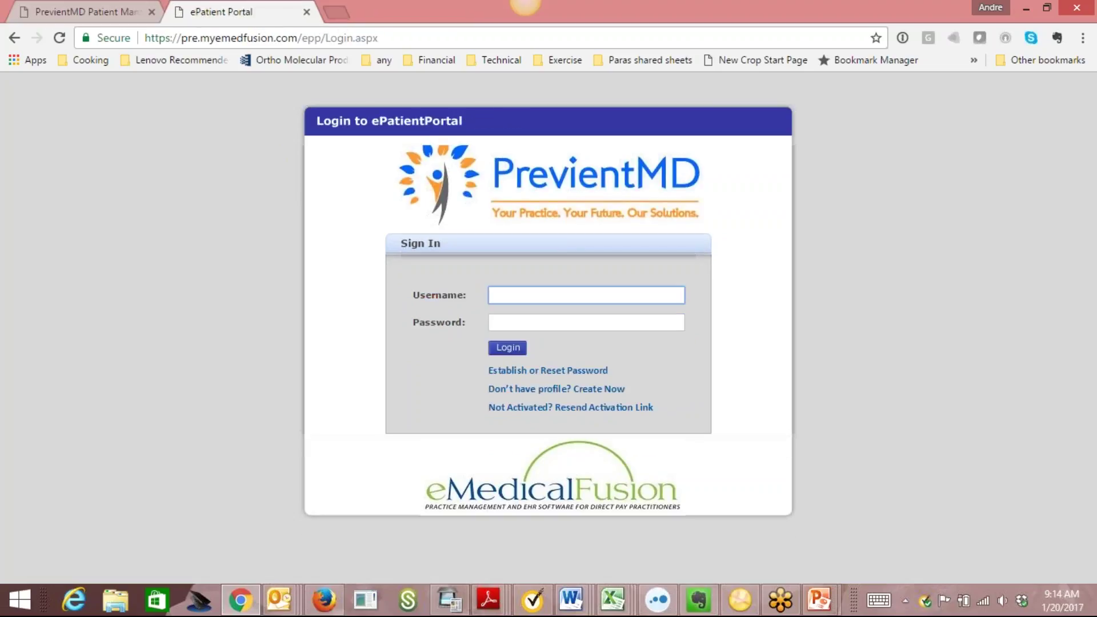
click(337, 12)
text(demo2.myemedfusion.com)
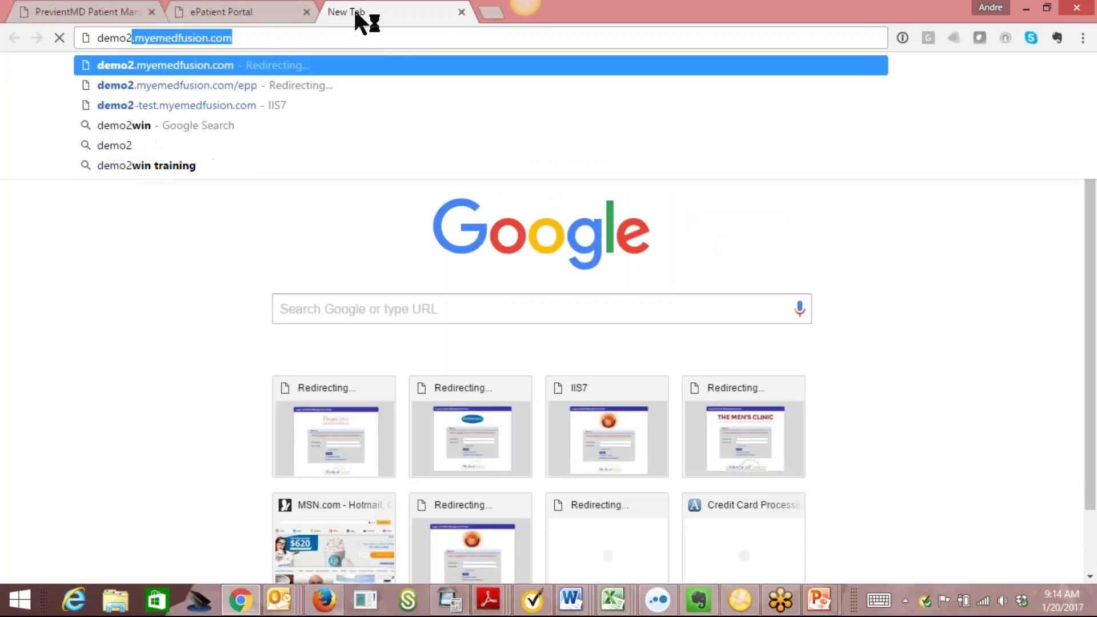
key(Return)
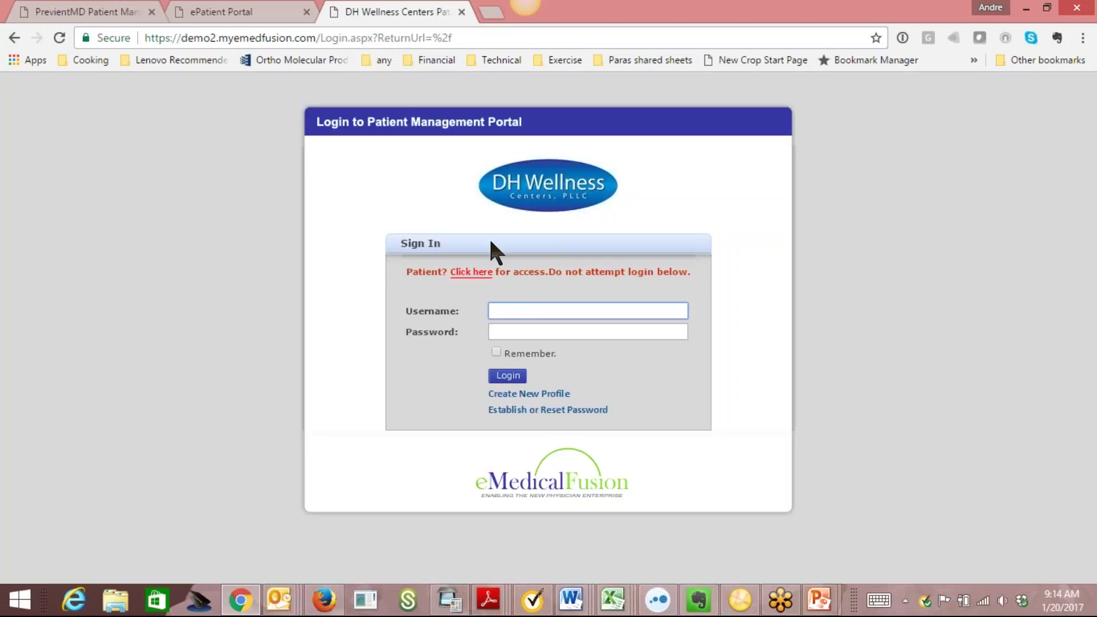
Enter the username and password, correcting the password, and submit the login.
click(527, 311)
text(aetherlytest)
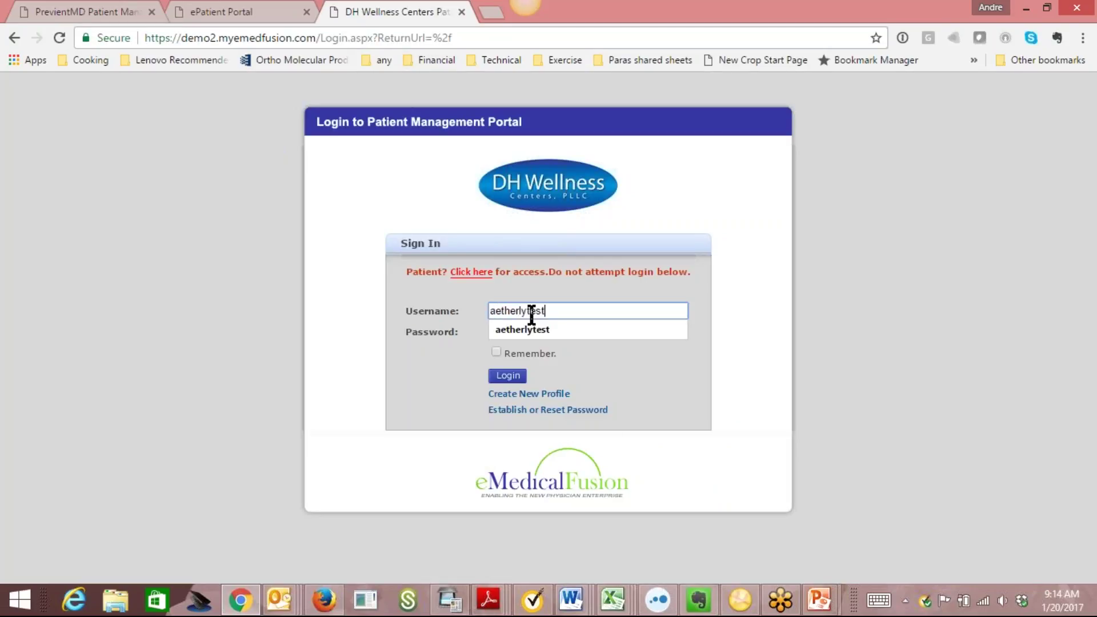
key(Tab)
text(••••••••)
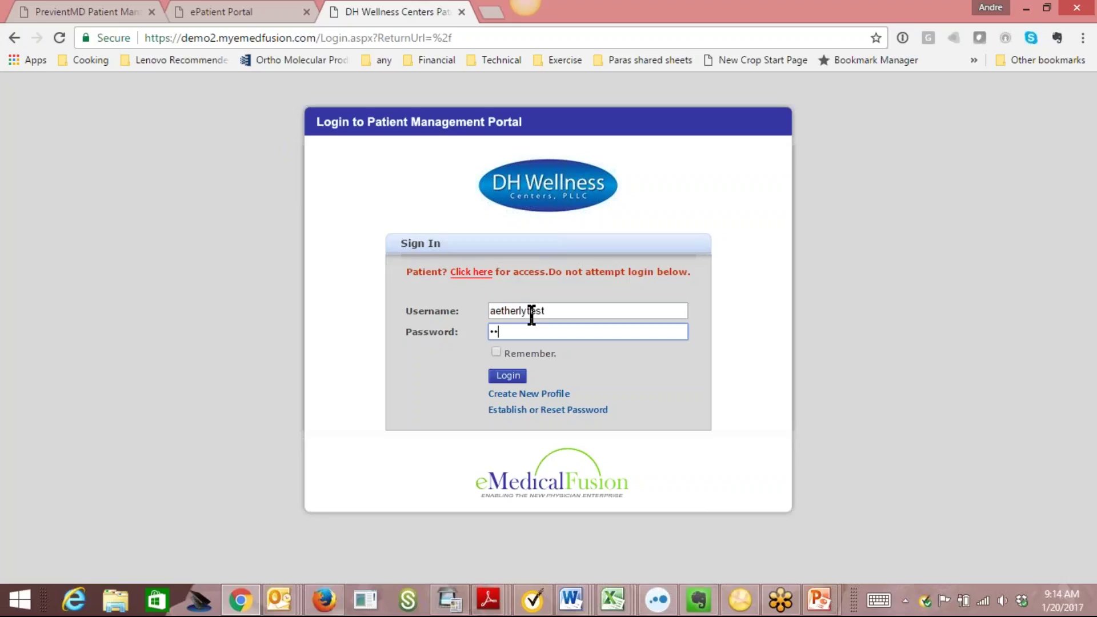
key(BackSpace)
key(BackSpace)
key(BackSpace)
key(BackSpace)
key(BackSpace)
key(BackSpace)
key(BackSpace)
text(•••••••••)
click(507, 376)
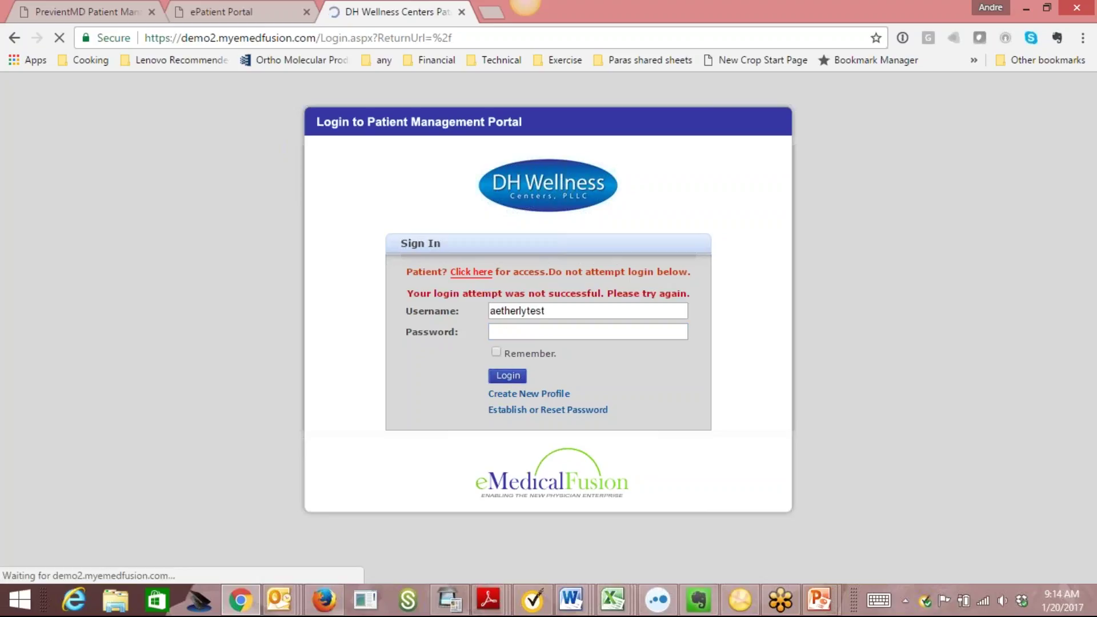
text(•••••••••)
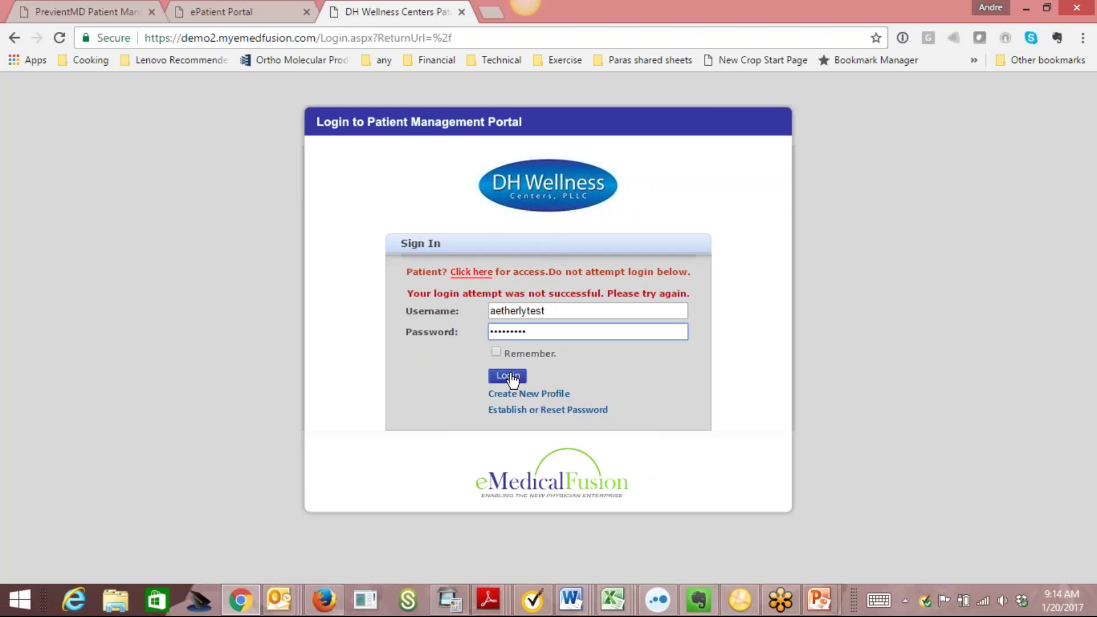
click(508, 376)
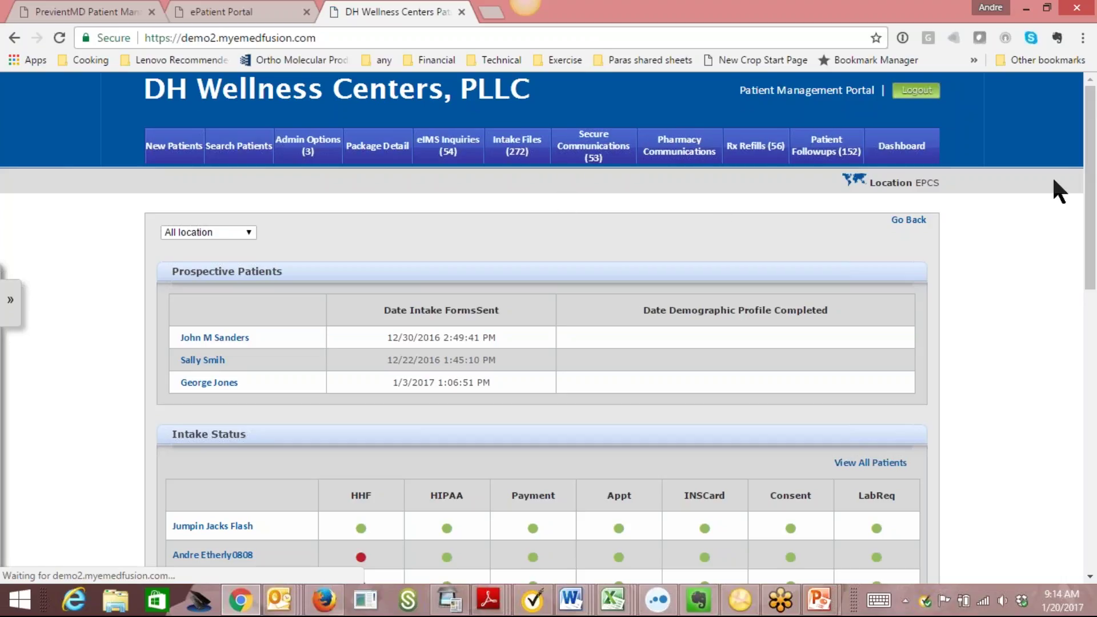
Scroll the home page down to the Intake Status table and back up.
drag(1092, 171, 1093, 201)
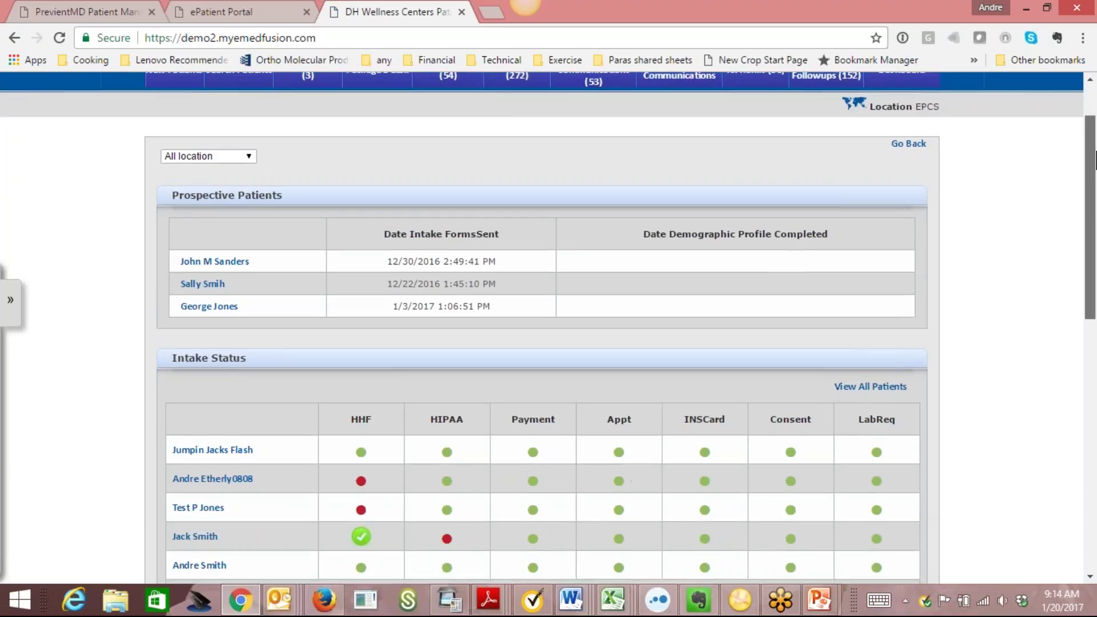
scroll(1096, 162, up, 2)
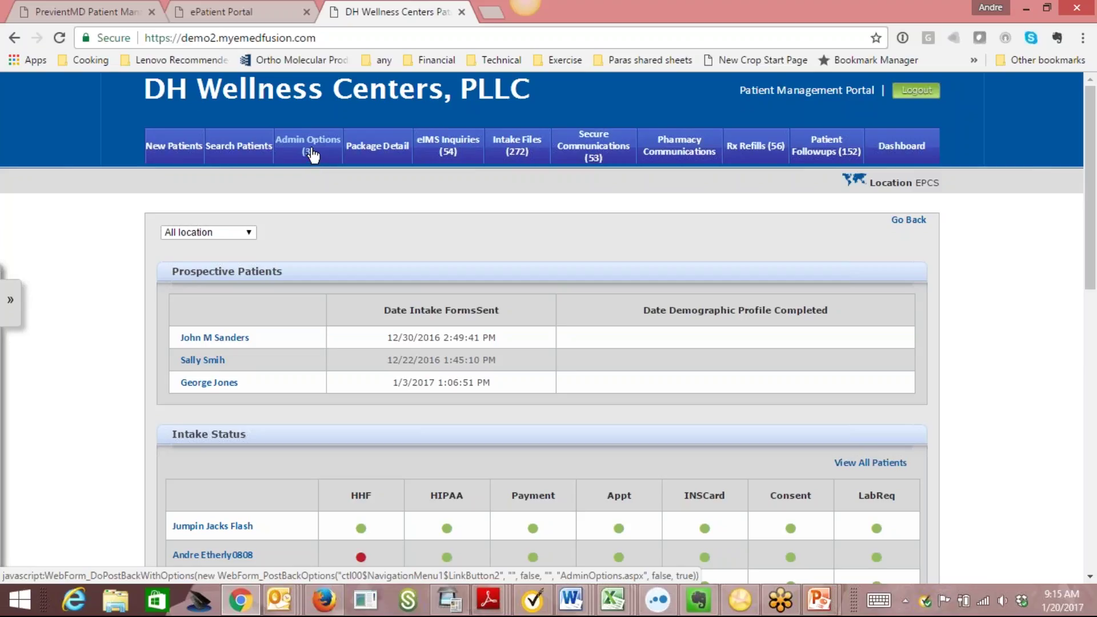
click(390, 159)
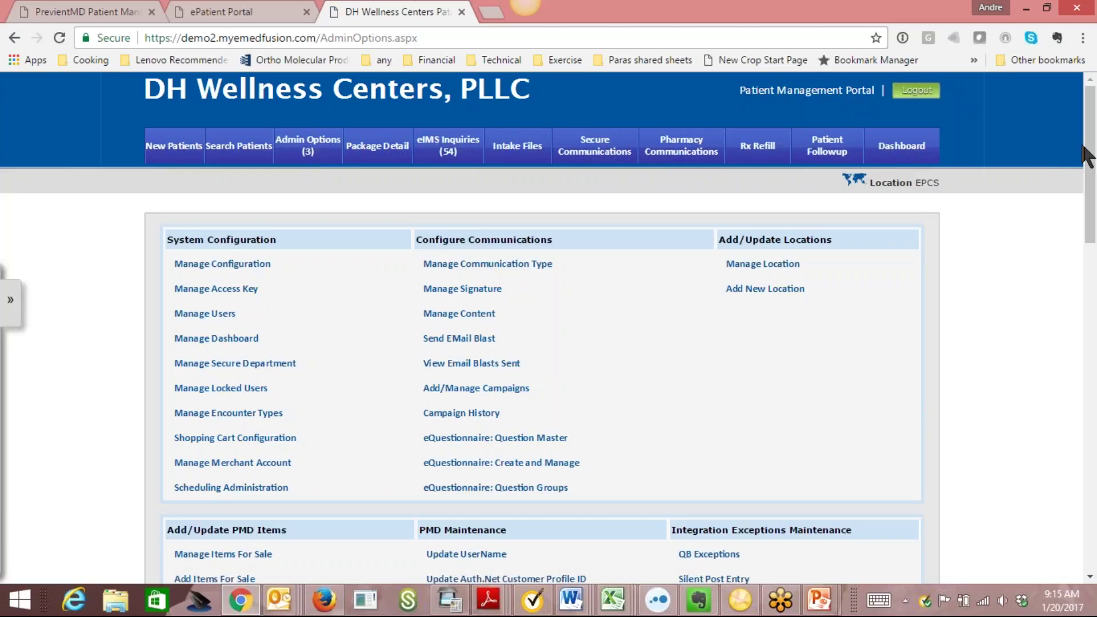
drag(1085, 86, 1094, 265)
click(262, 462)
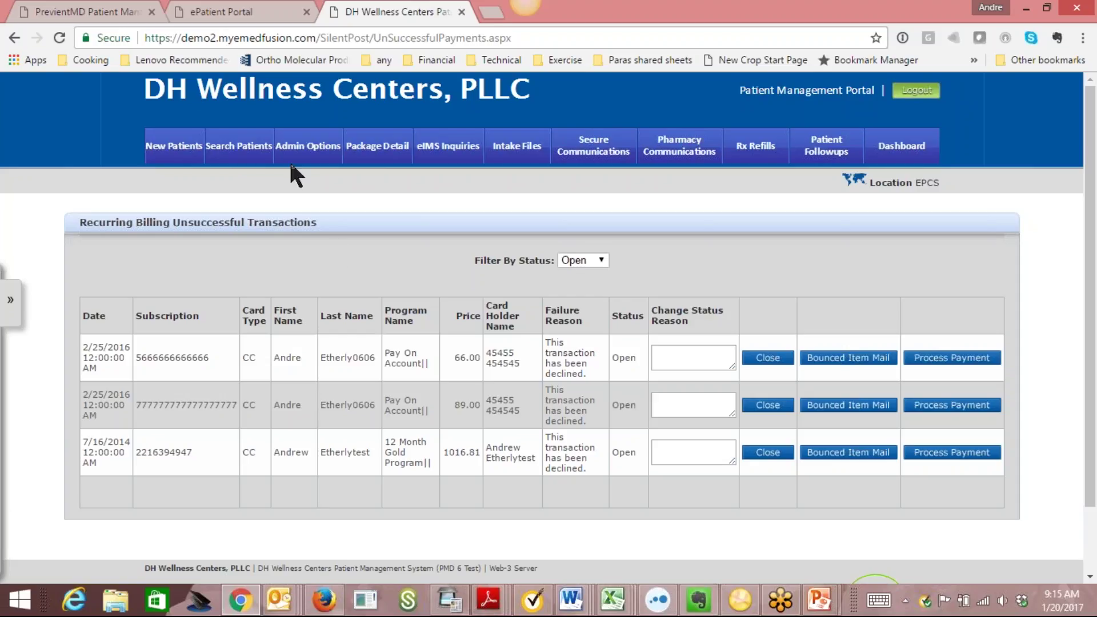
click(915, 158)
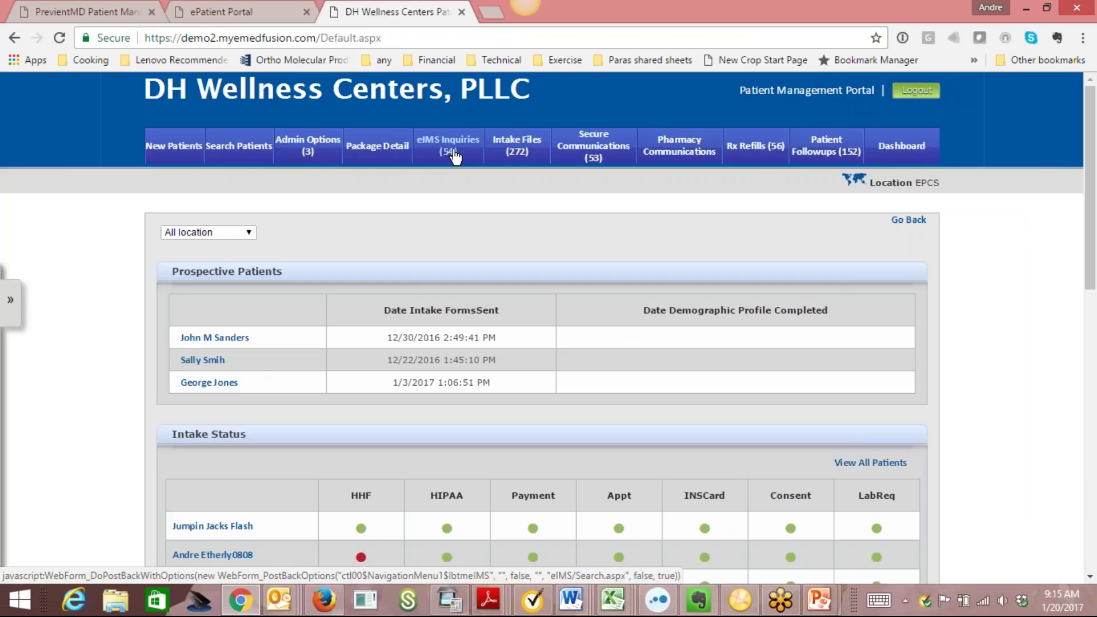
Browse the eIMS Inquiries lead list, then start a new lead inquiry.
click(455, 156)
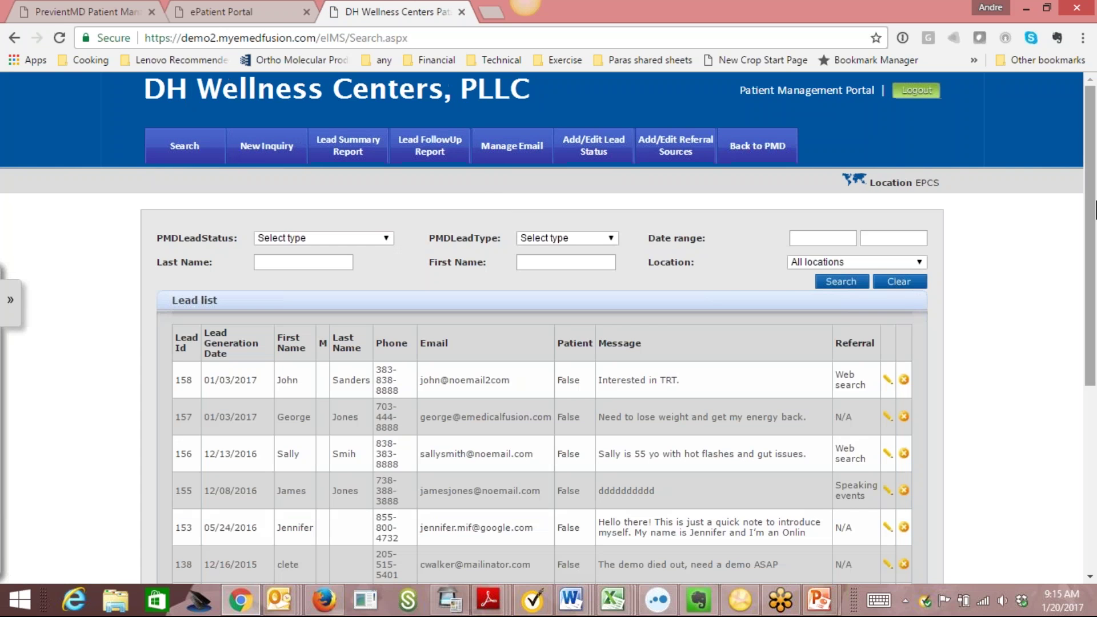
scroll(1095, 218, down, 3)
scroll(1095, 229, up, 2)
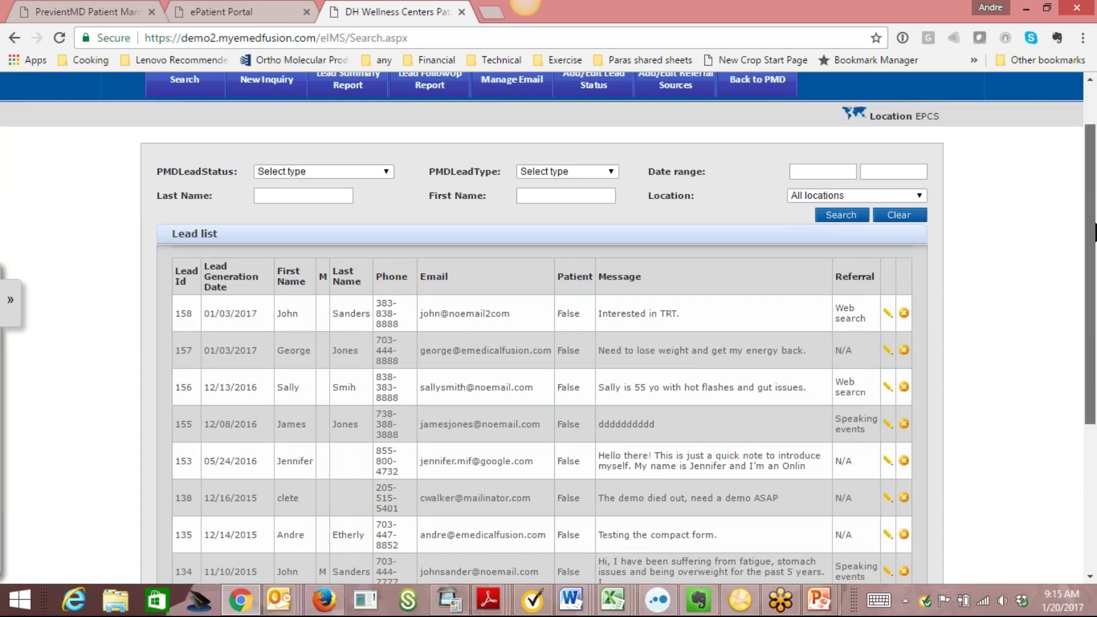
scroll(1094, 231, up, 1)
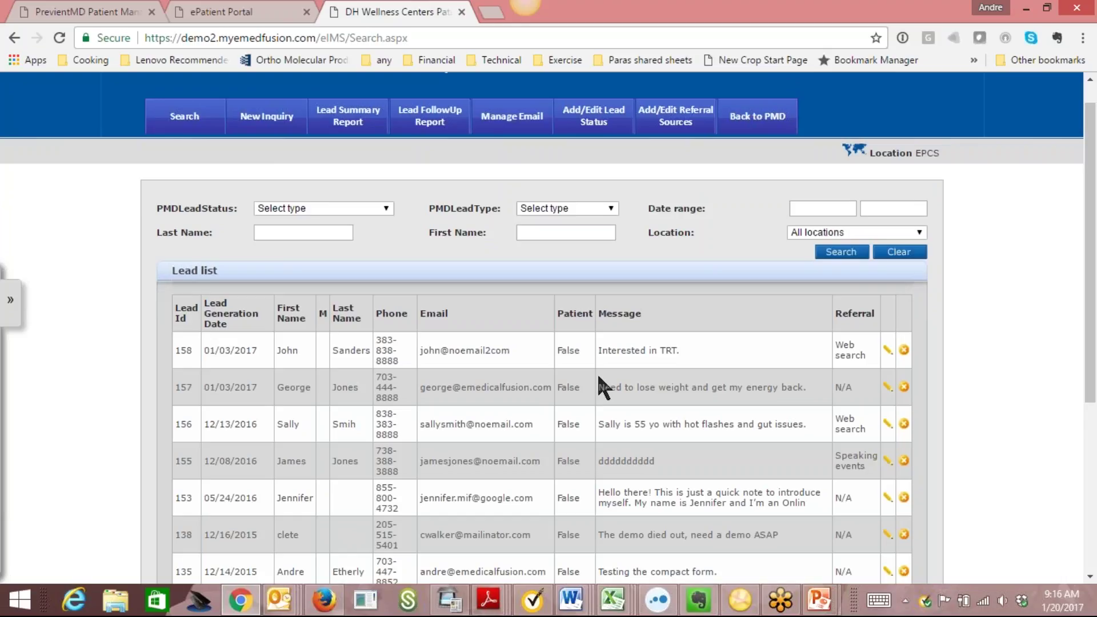
click(280, 119)
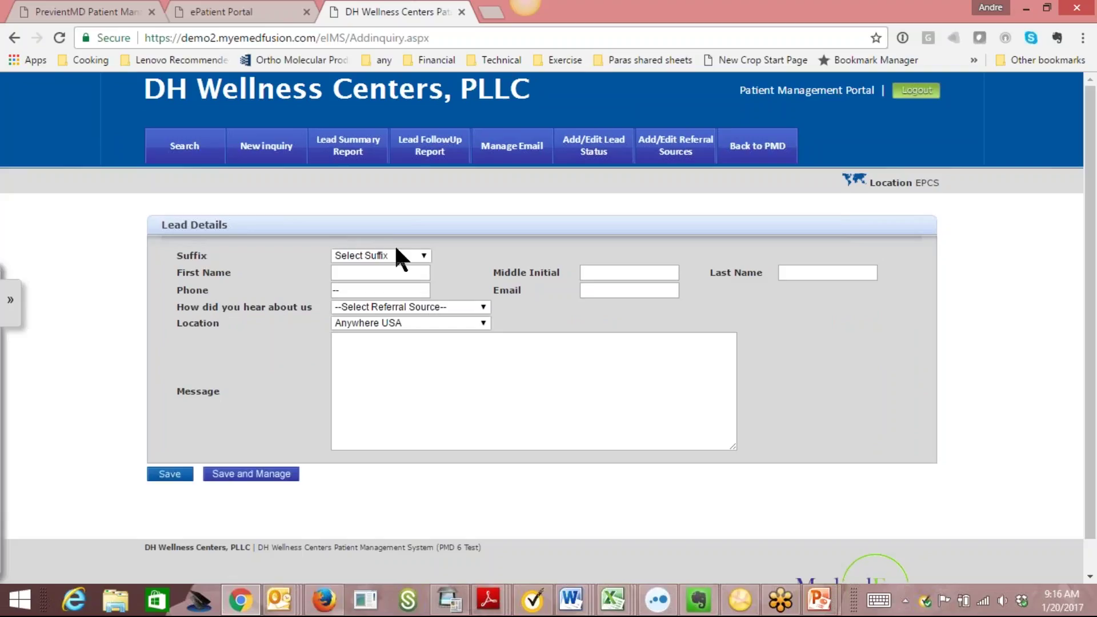
Choose Web search as the new lead's referral source, then return to the lead search list.
click(405, 274)
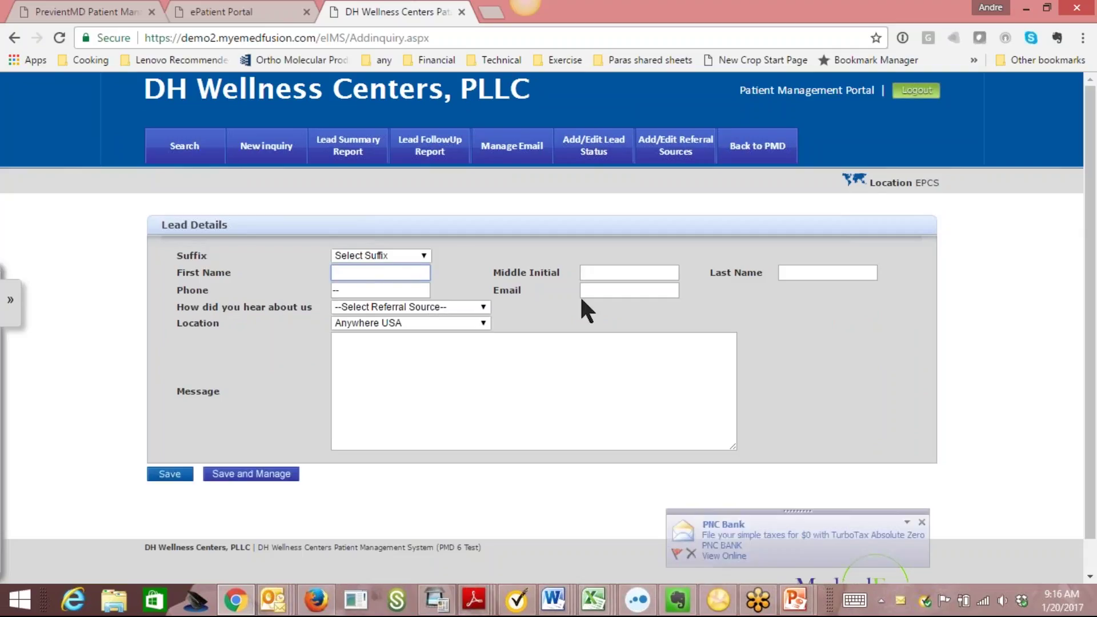
click(483, 307)
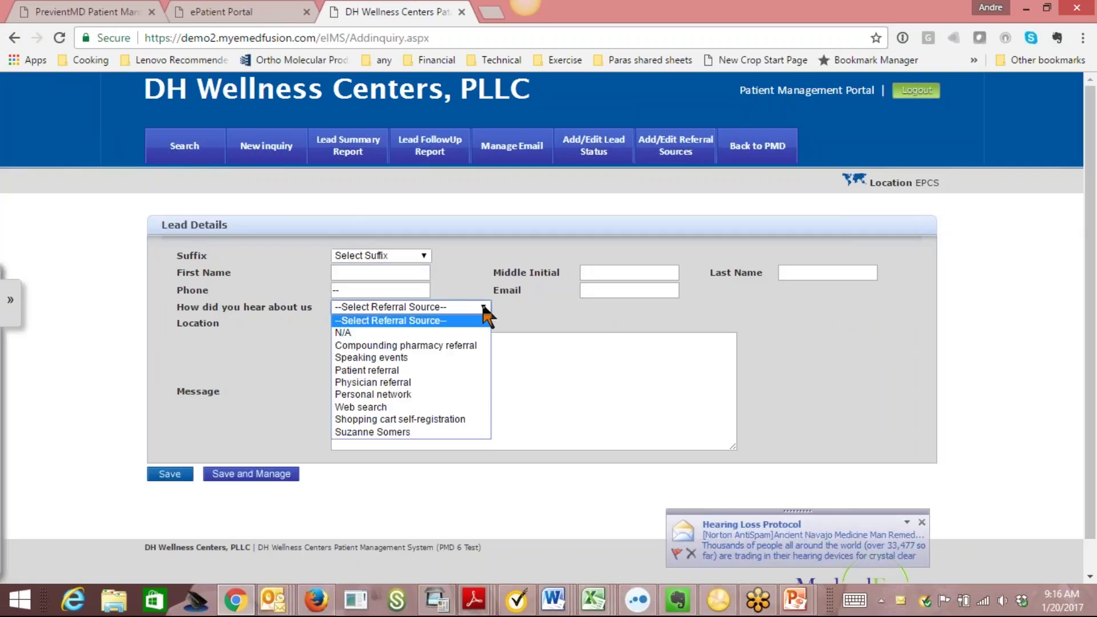
click(429, 407)
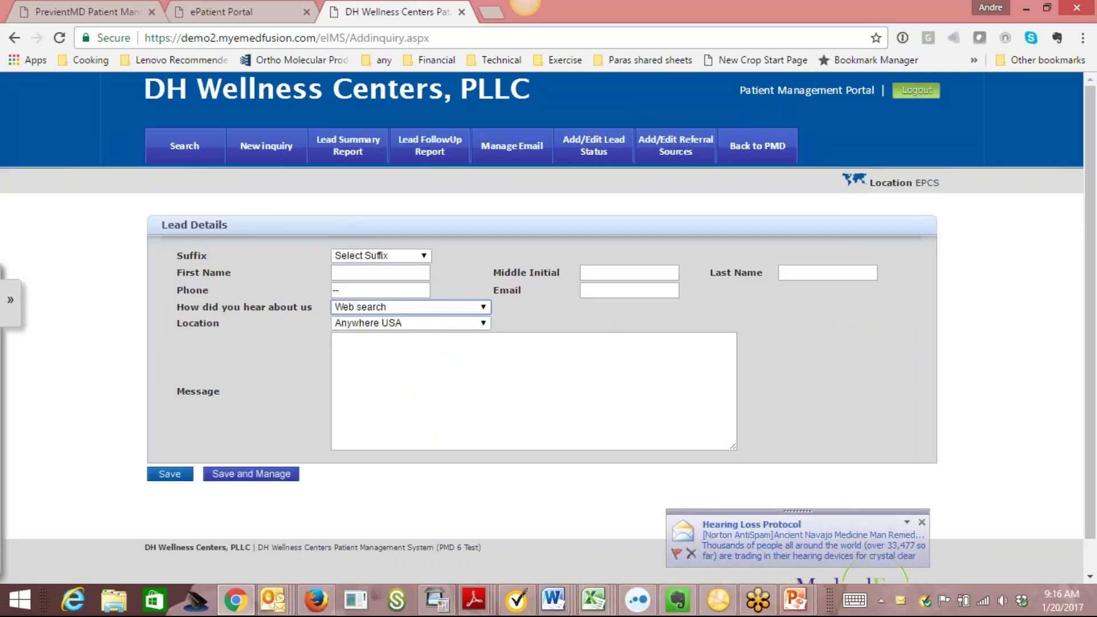
click(195, 150)
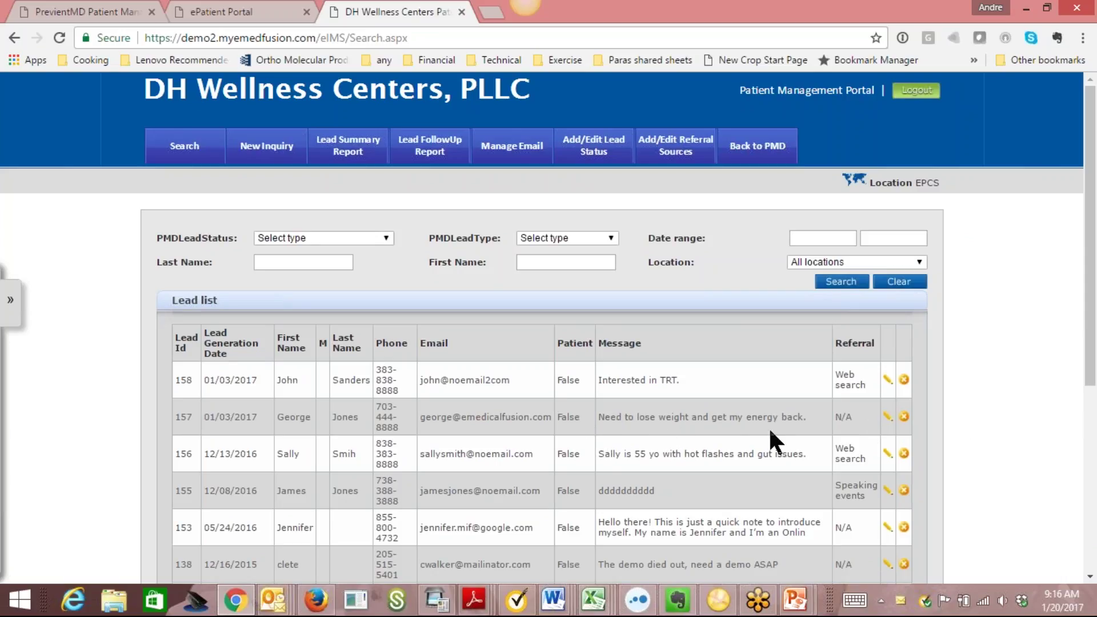
Open lead 157 for editing and review its Location choices, keeping EPCS.
click(887, 416)
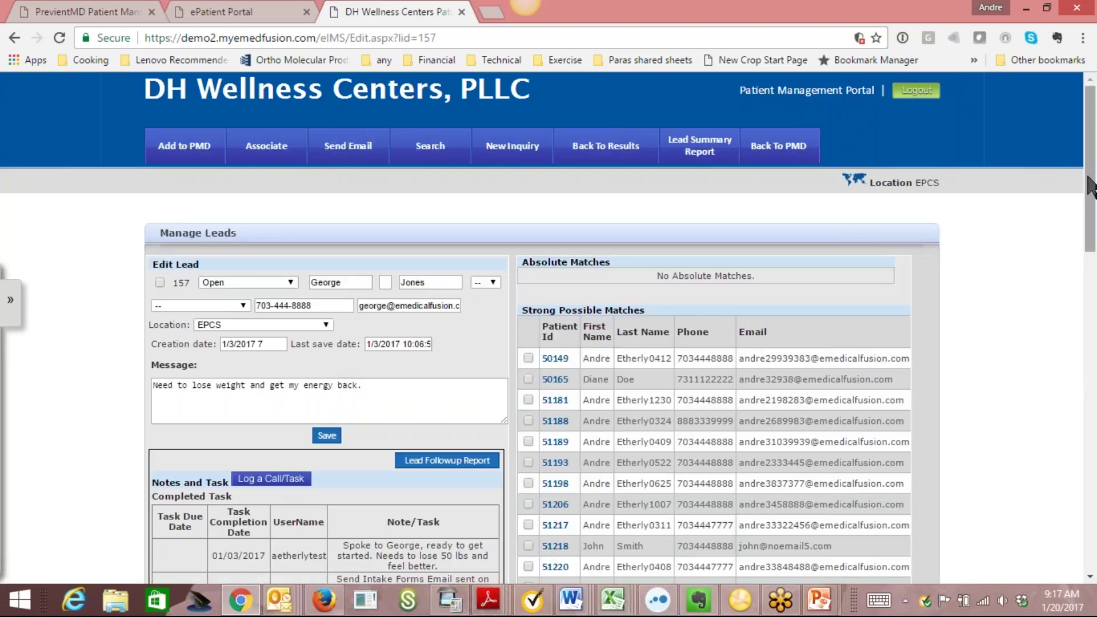
drag(1089, 185, 1094, 220)
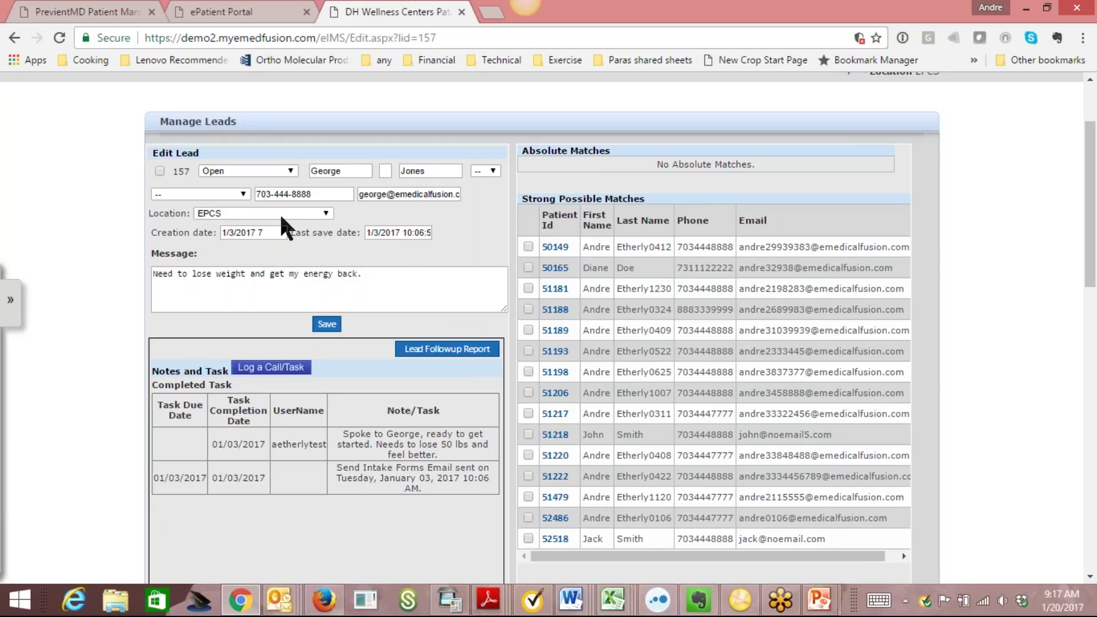
click(326, 215)
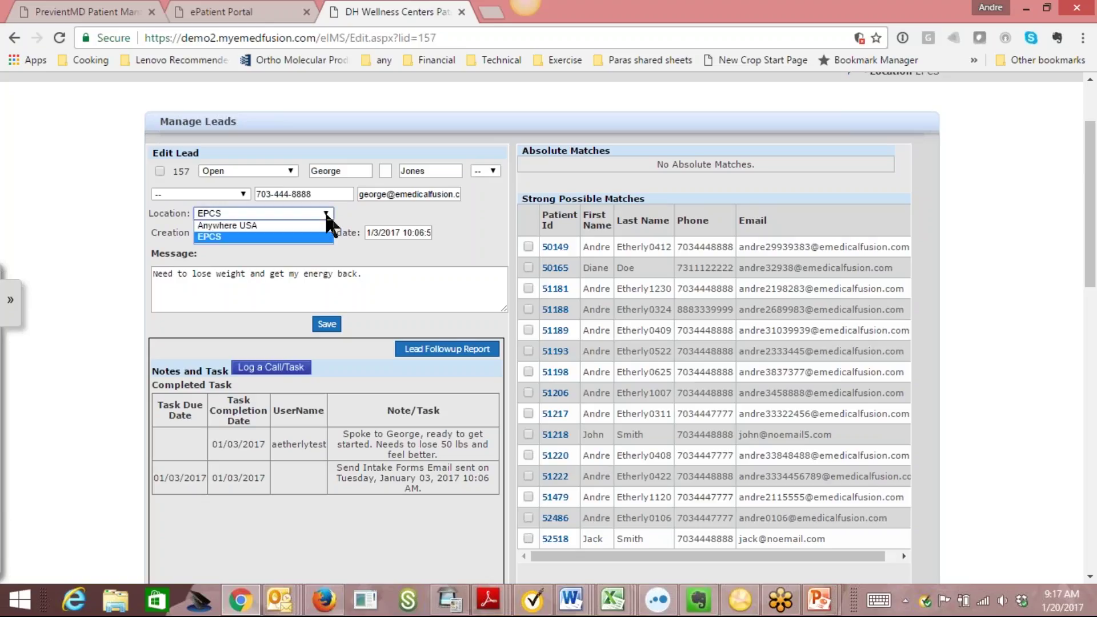
click(380, 216)
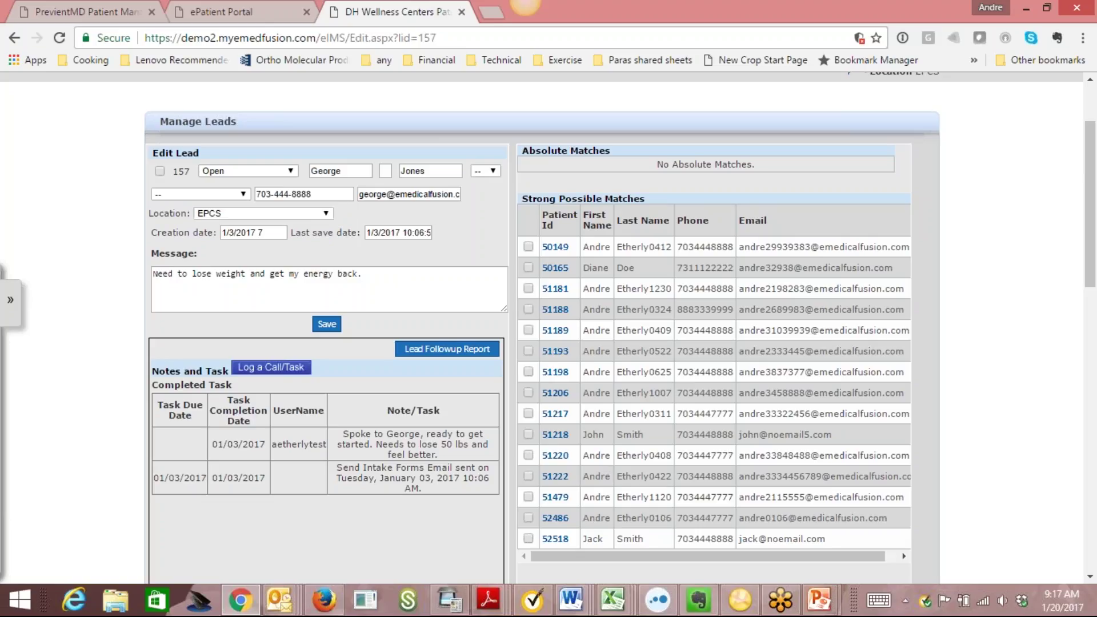
click(303, 212)
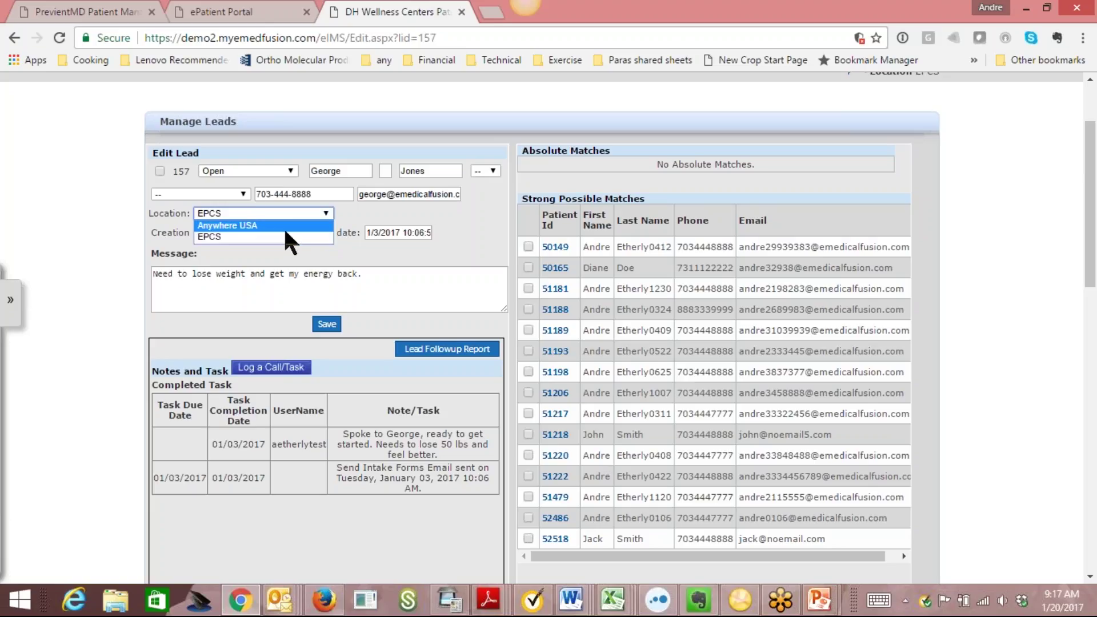
click(394, 211)
drag(1092, 154, 1095, 191)
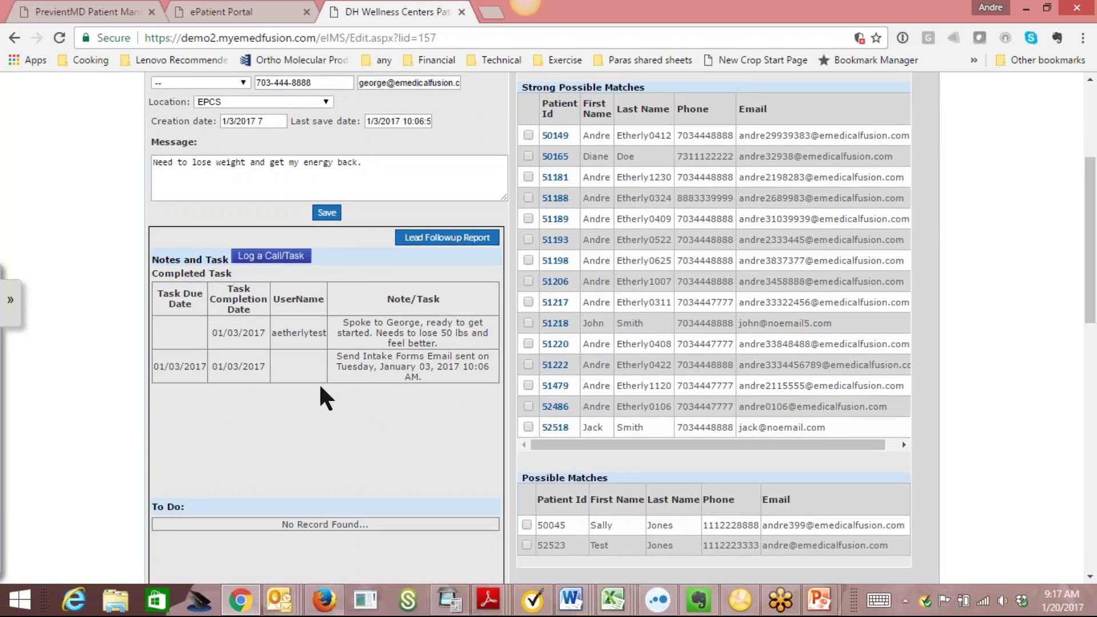
Log a task due 01/27/2017: 'Spoke to lead. Wants call back when he returns from vacation on 1/27'.
click(277, 258)
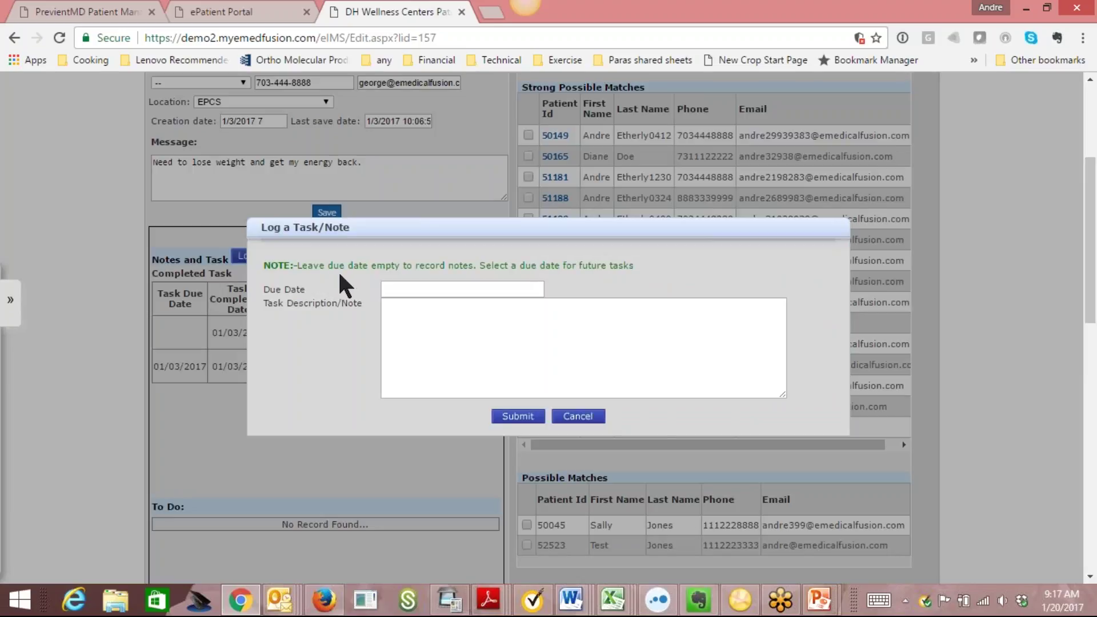
click(459, 290)
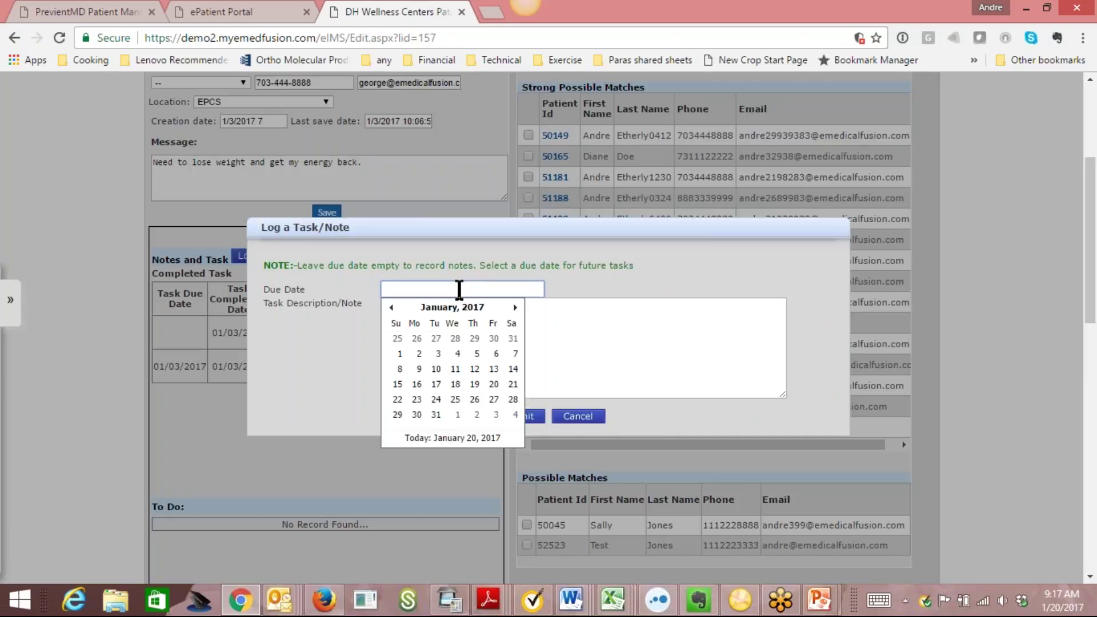
click(494, 400)
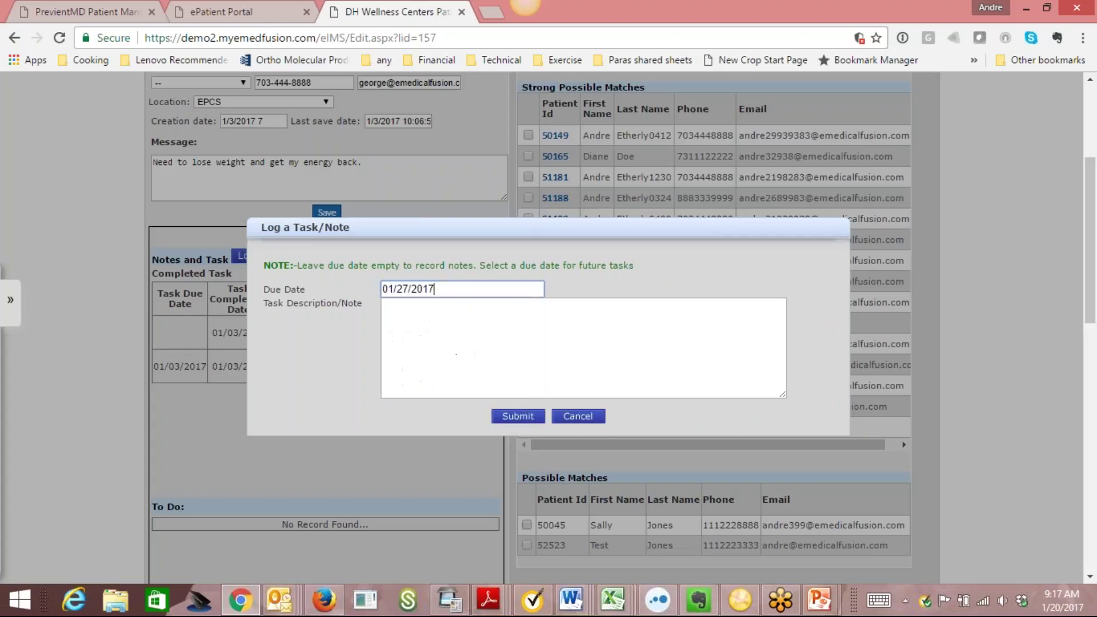
click(454, 321)
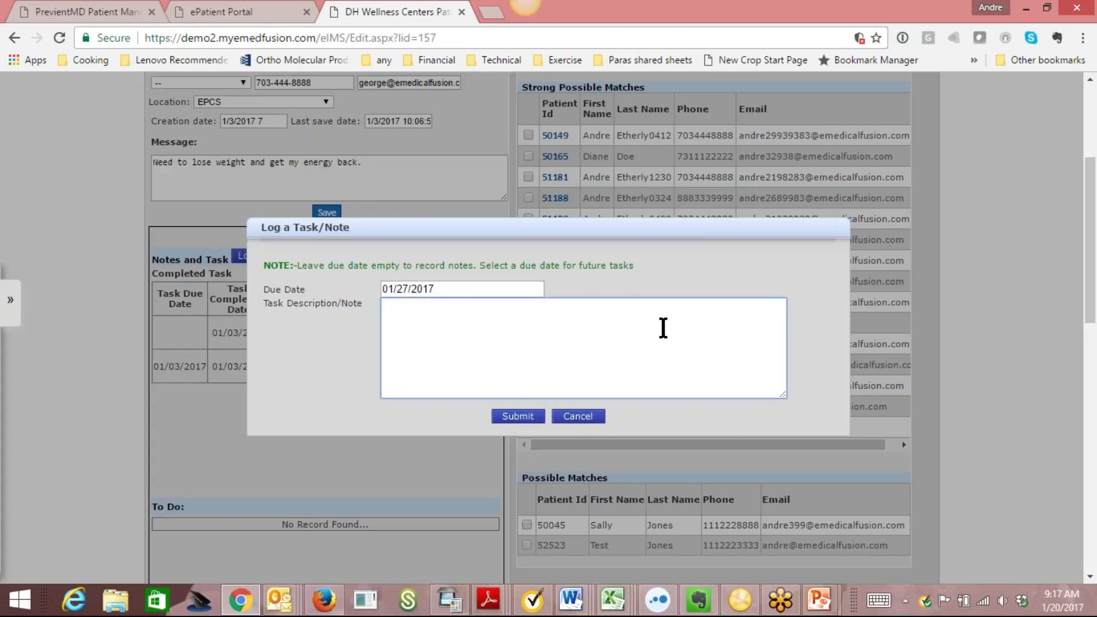
text(Spoke to lead.  Wants call)
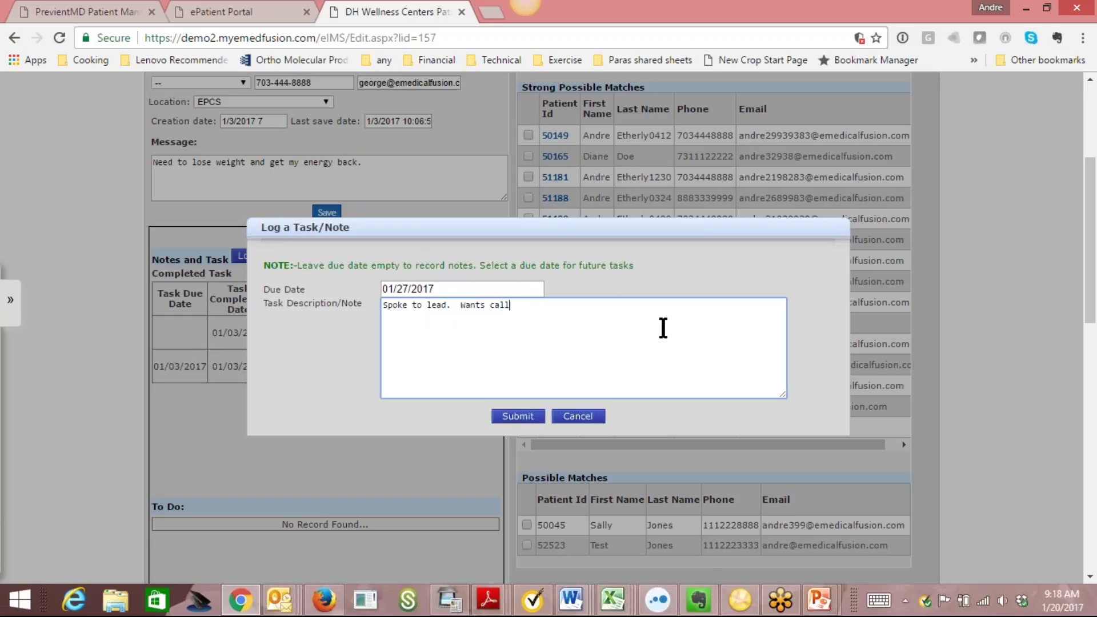
text( back)
text(n he returns from vacation on)
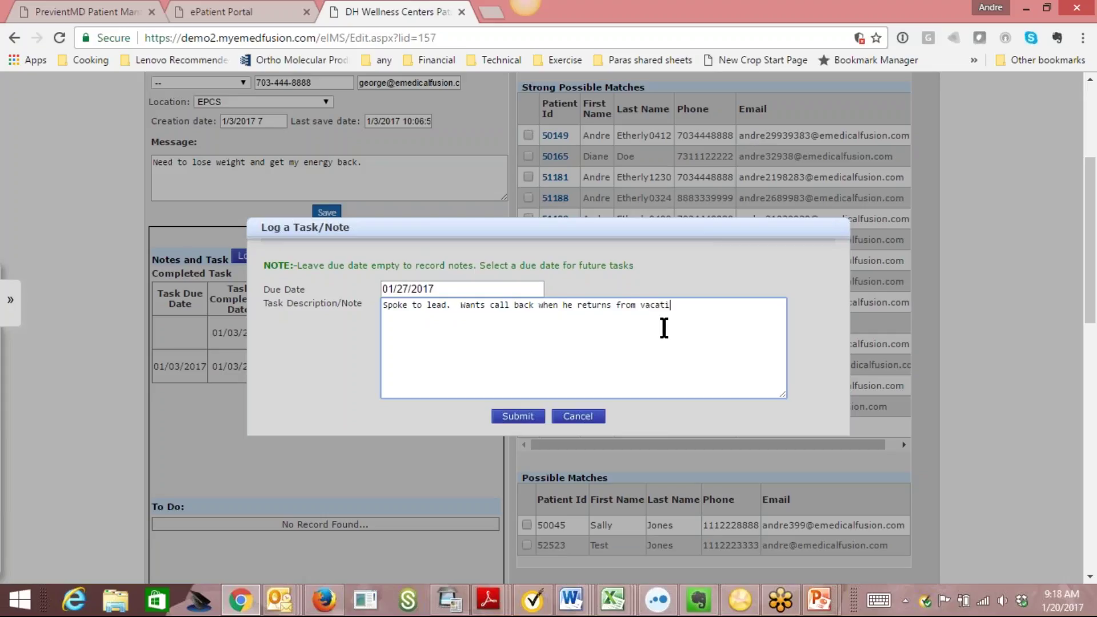
text( 1/27)
click(510, 416)
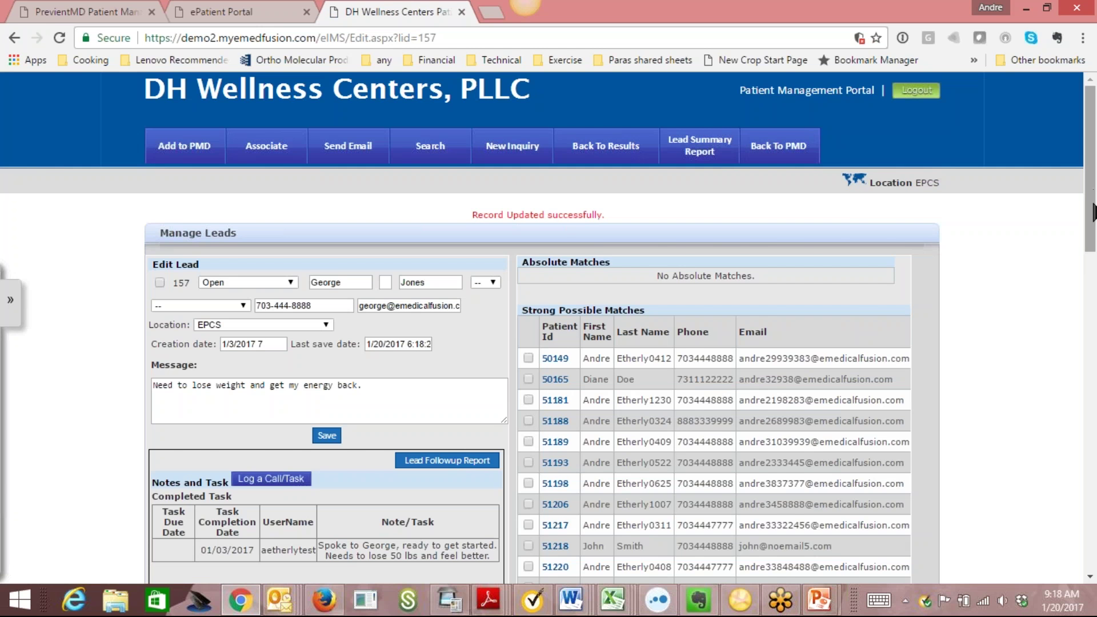
Check the Lead Followup Report lists the 01/27/2017 callback, then return to the lead list.
scroll(1089, 209, down, 5)
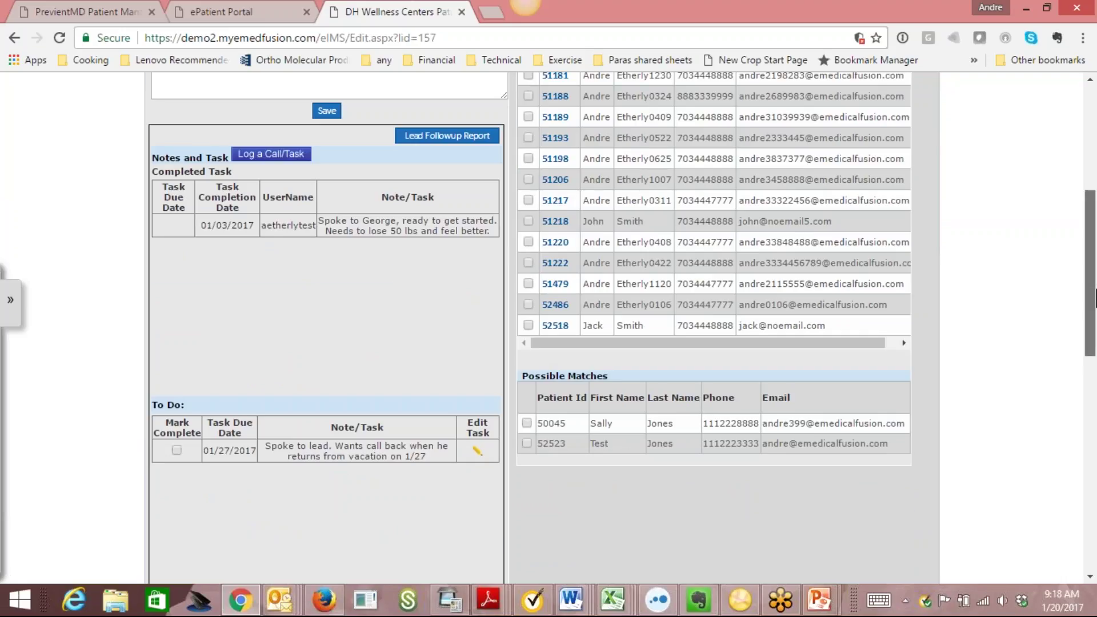
scroll(457, 290, up, 2)
click(451, 274)
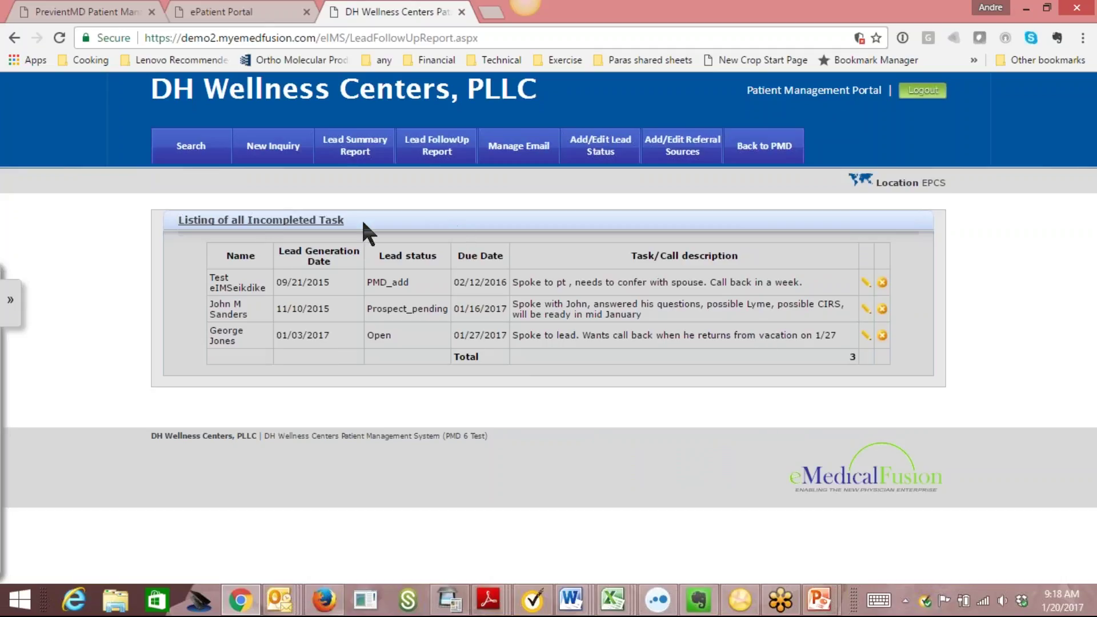
click(207, 151)
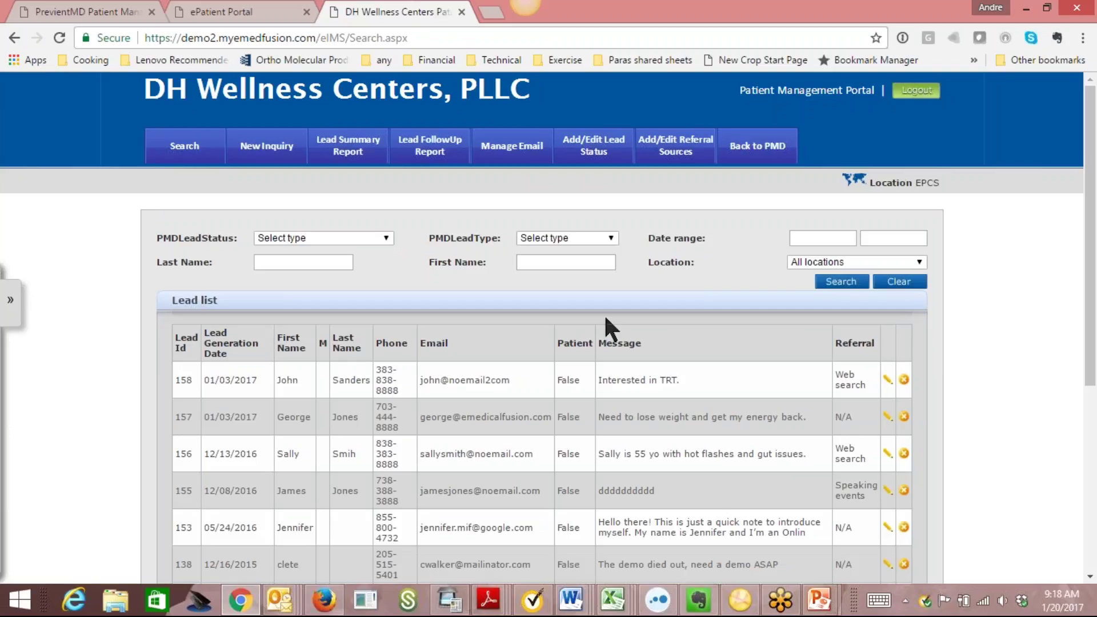
Log an undated note on lead 157: spoke to the lead, very interested and ready to start.
click(888, 416)
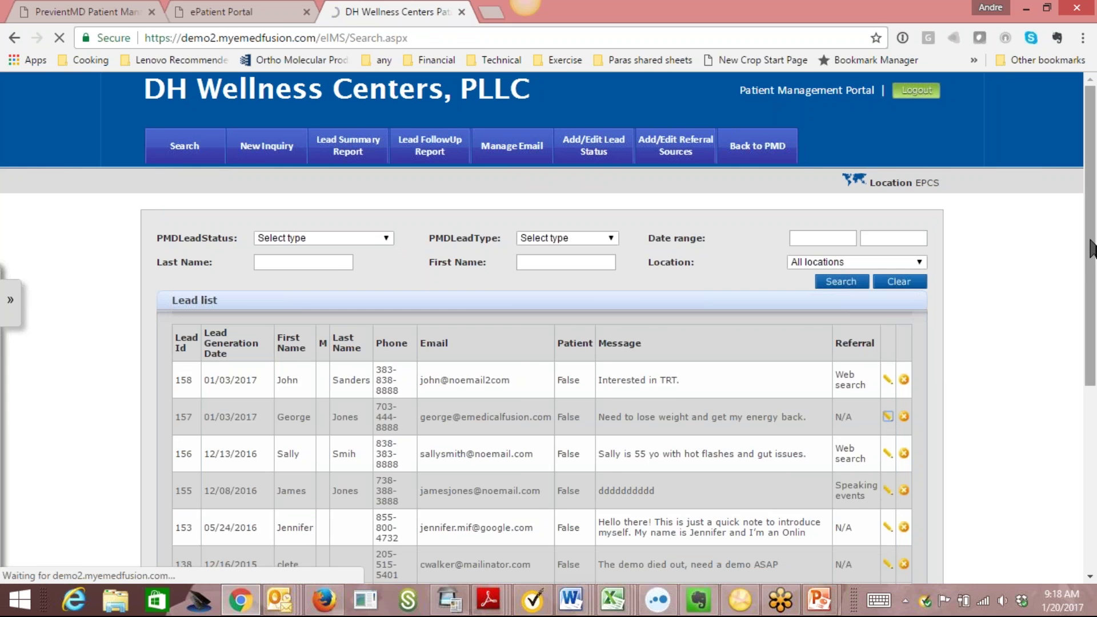
scroll(1092, 275, down, 1)
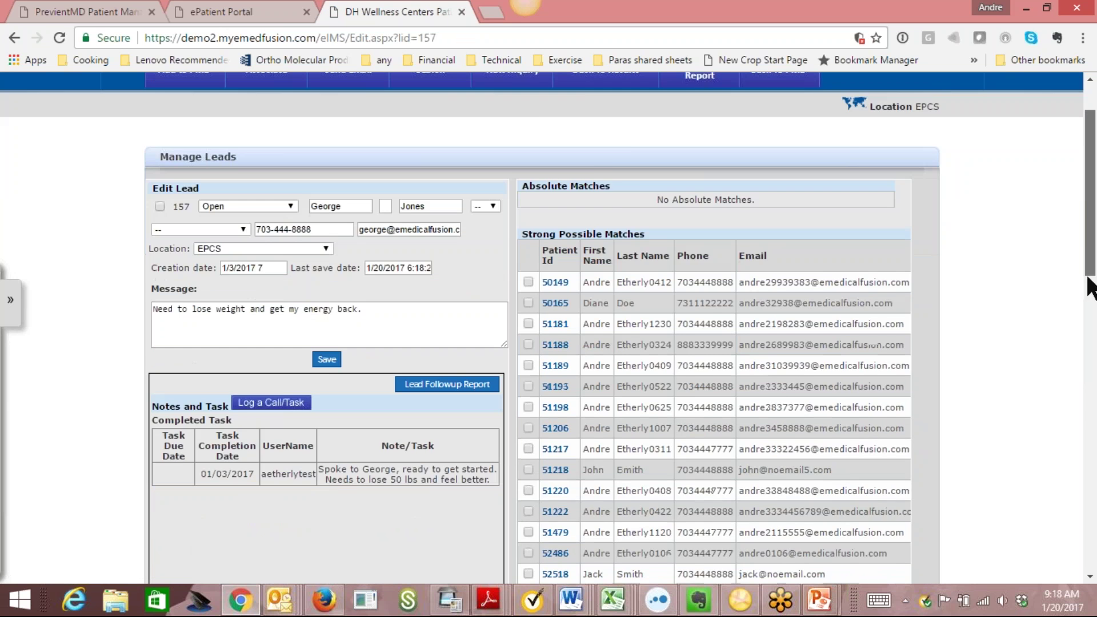
scroll(1091, 286, down, 3)
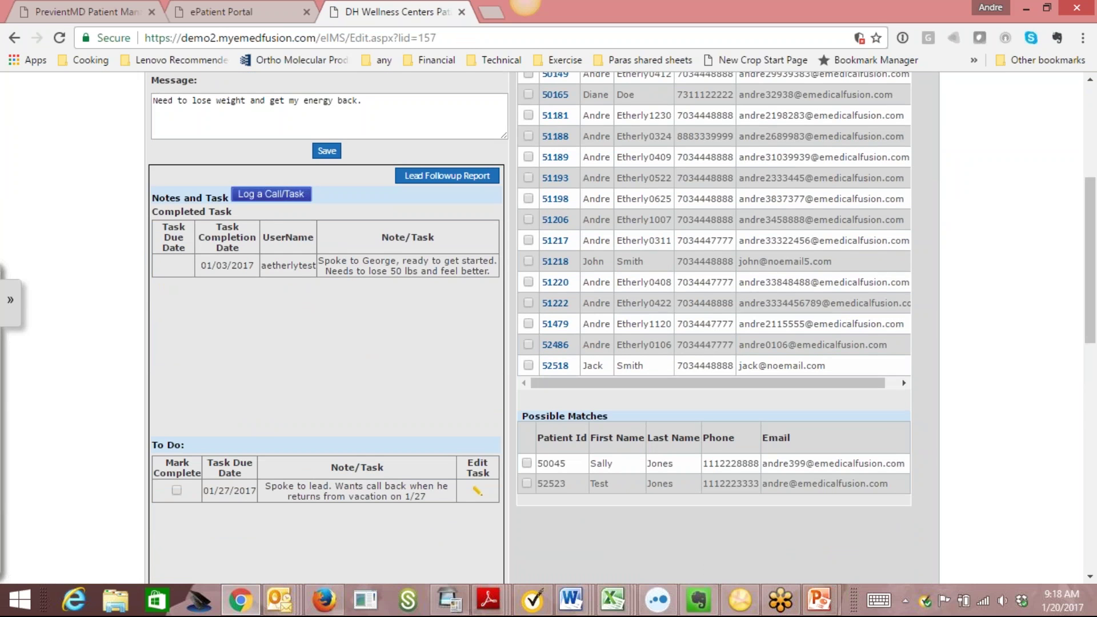
click(270, 194)
click(477, 311)
text(Spok to)
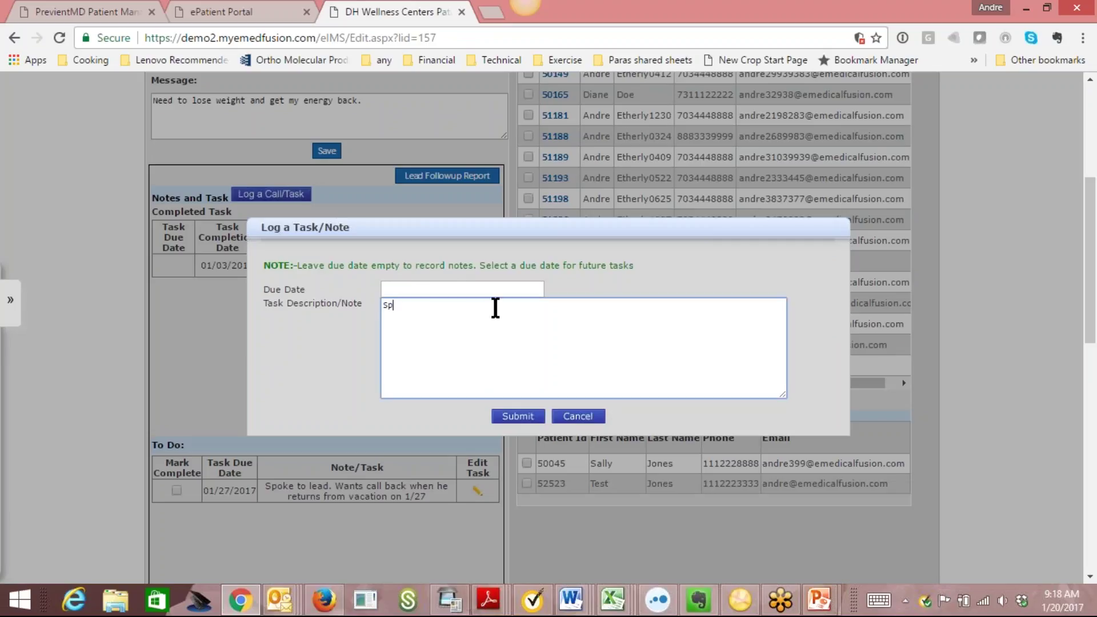
key(BackSpace)
key(BackSpace)
key(BackSpace)
text(e to George -- very interested and ready to get started.)
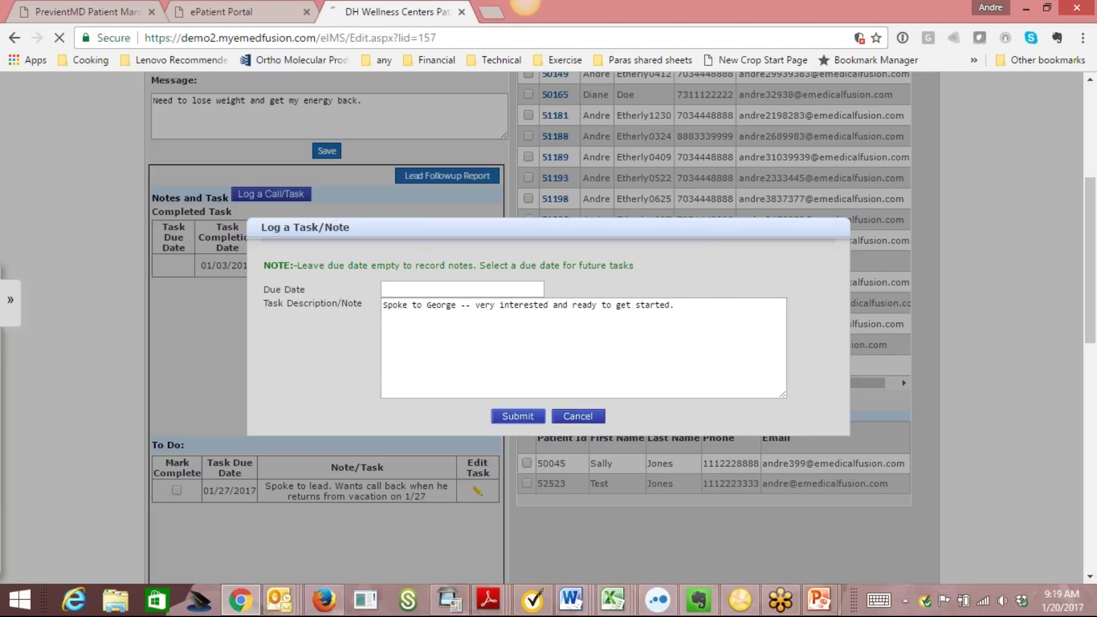
click(519, 417)
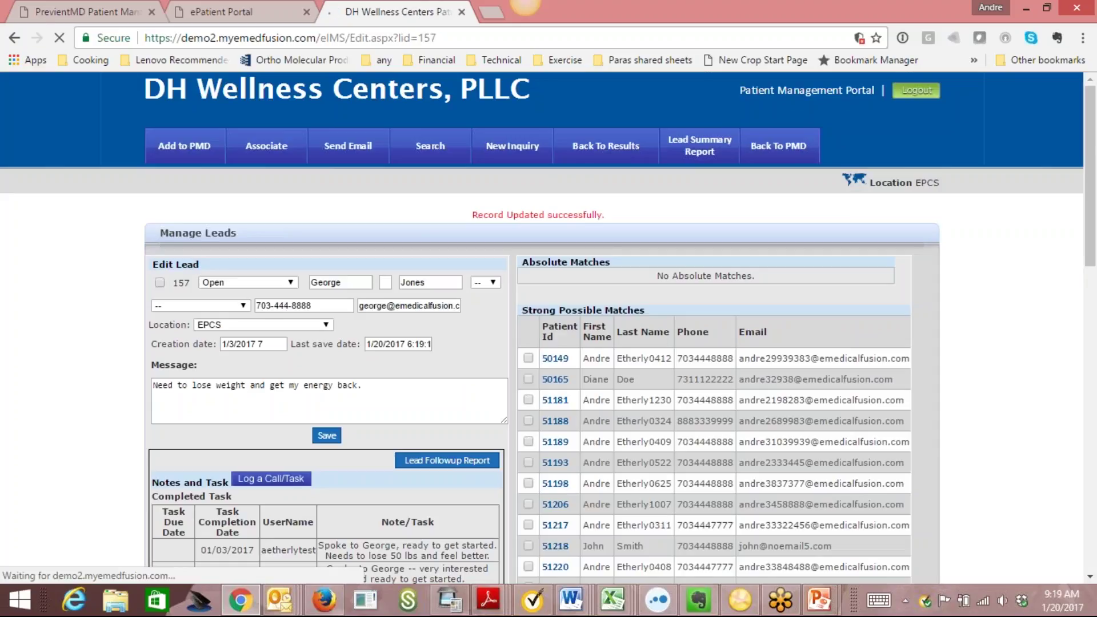
scroll(1089, 238, down, 4)
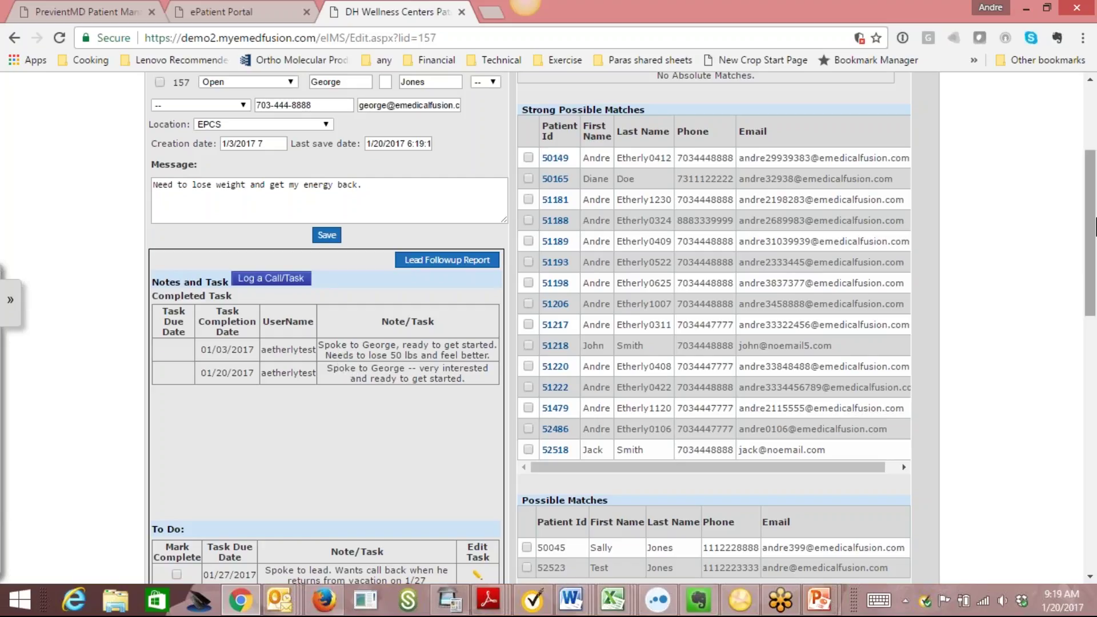
drag(1095, 220, 1094, 426)
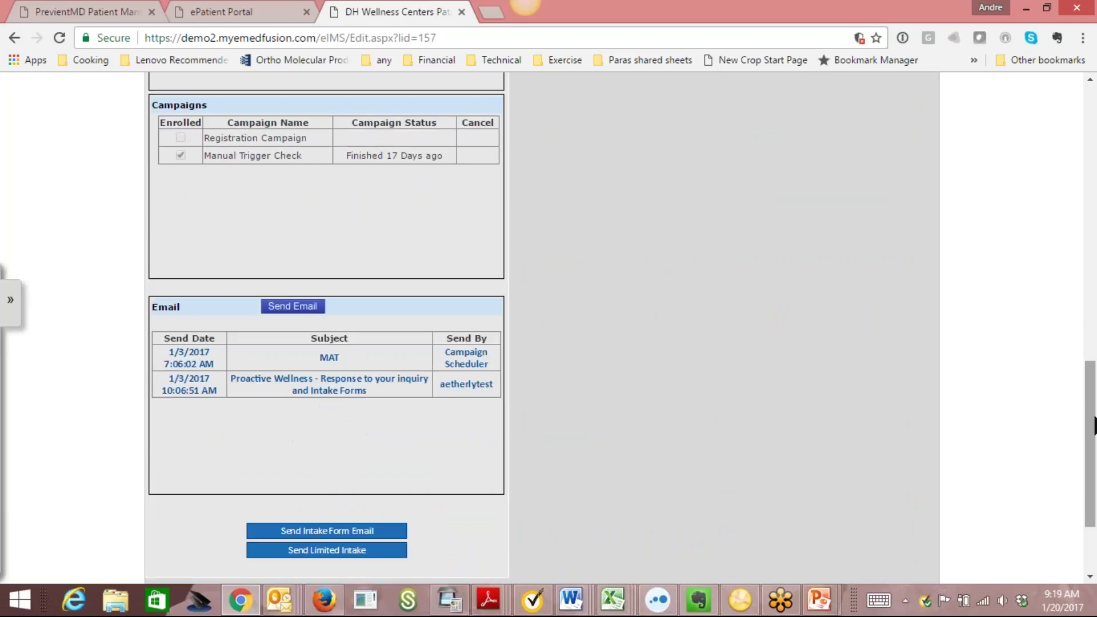
Open lead 157's Send Email options, then cancel without sending anything.
click(290, 307)
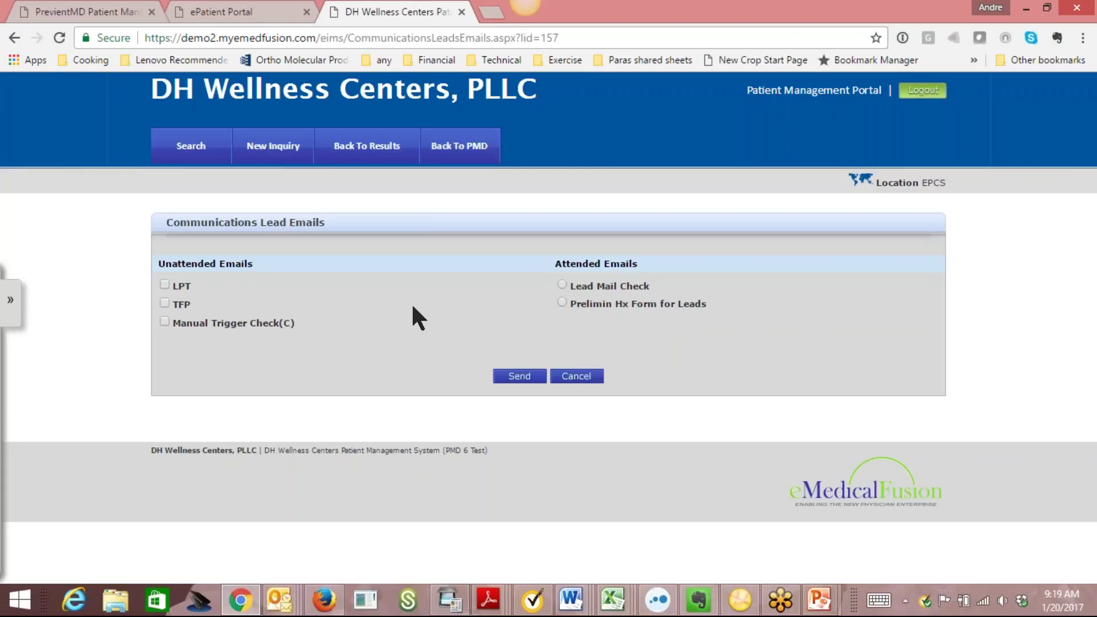
click(572, 380)
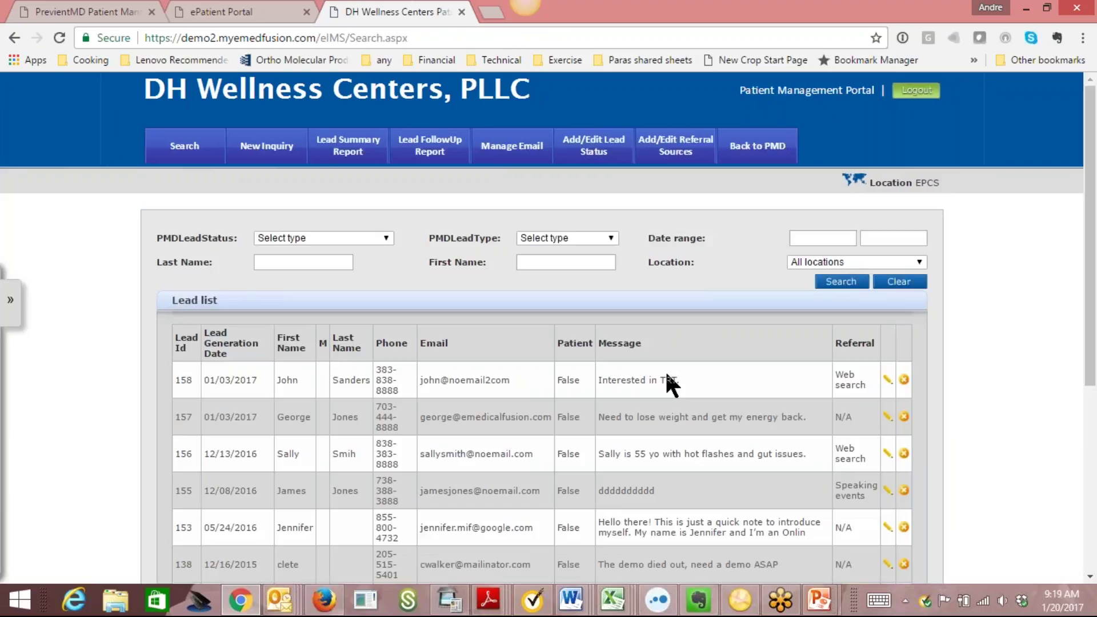
From lead 157's Edit page, review and send the Proactive Wellness intake-forms email.
scroll(1090, 228, down, 2)
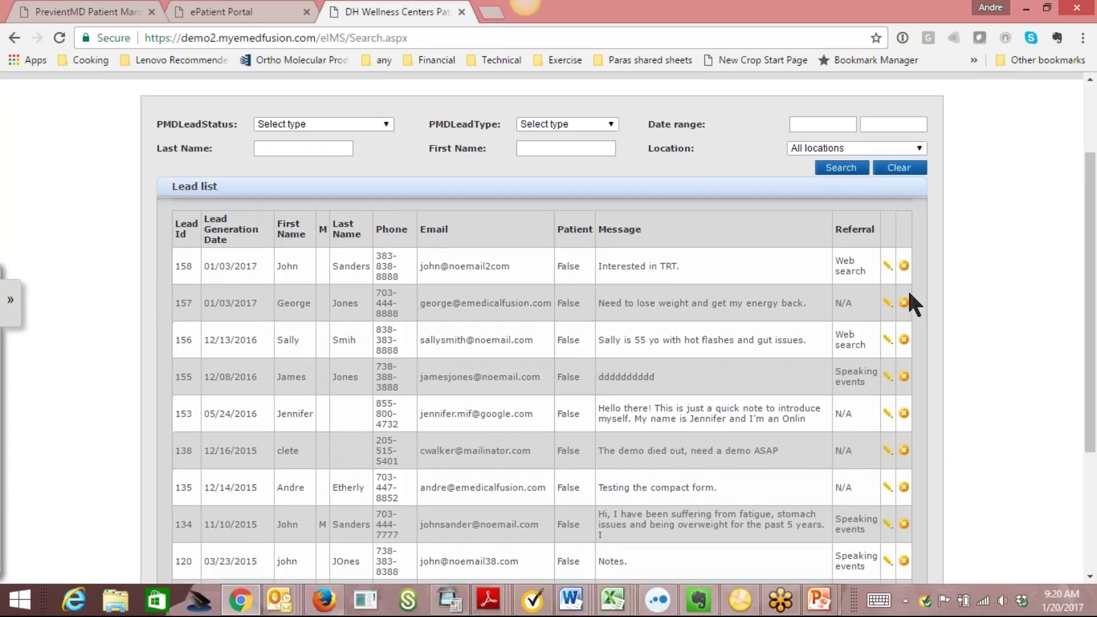
click(888, 302)
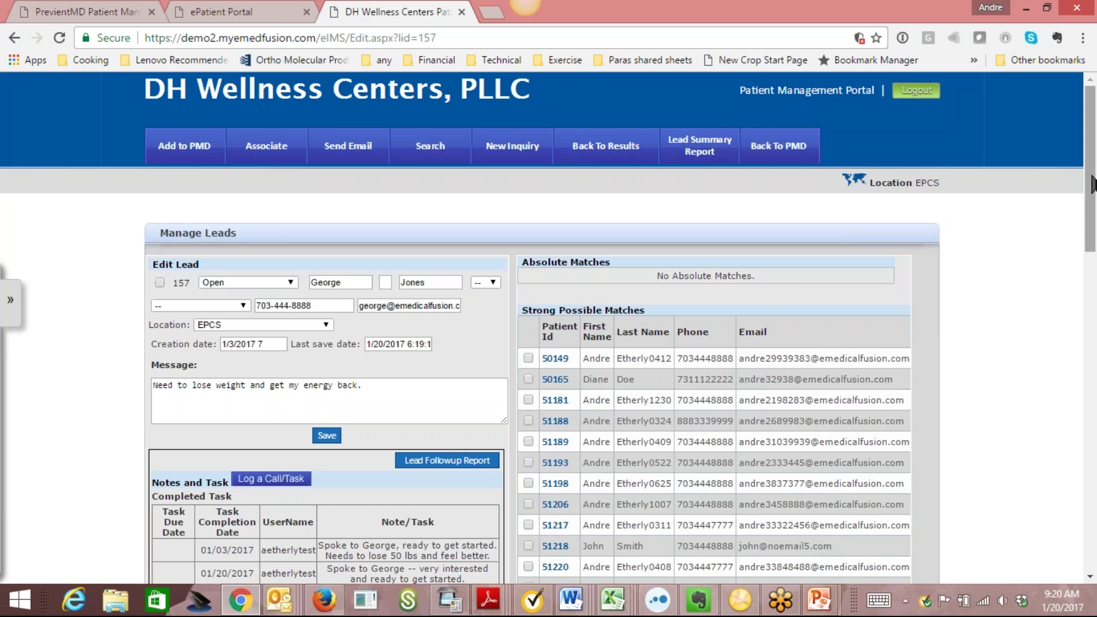
drag(1094, 239, 1095, 532)
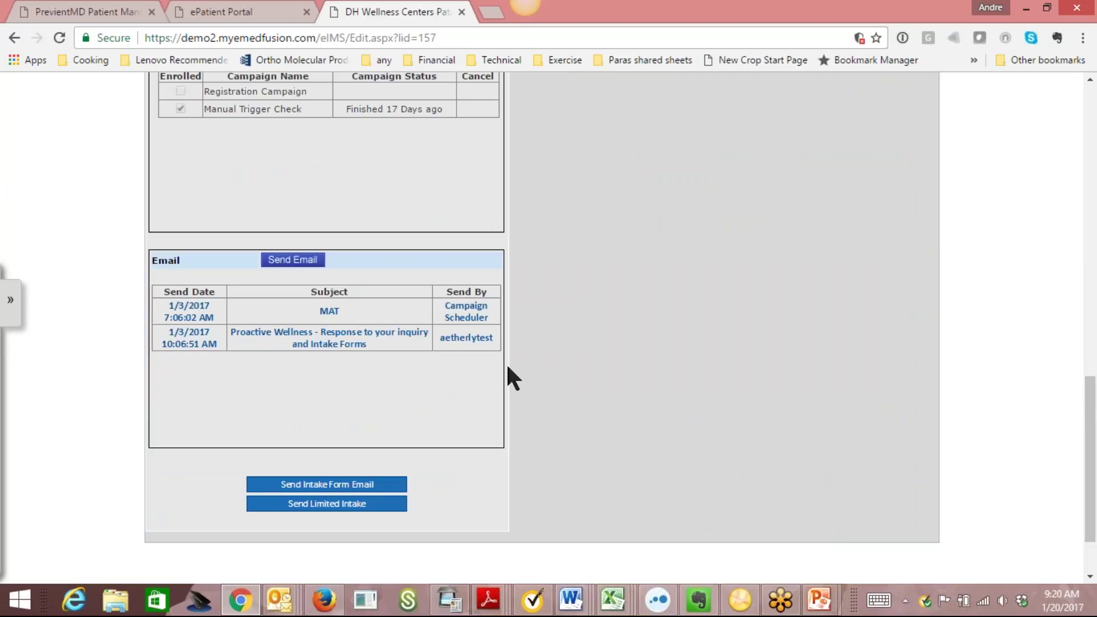
click(352, 485)
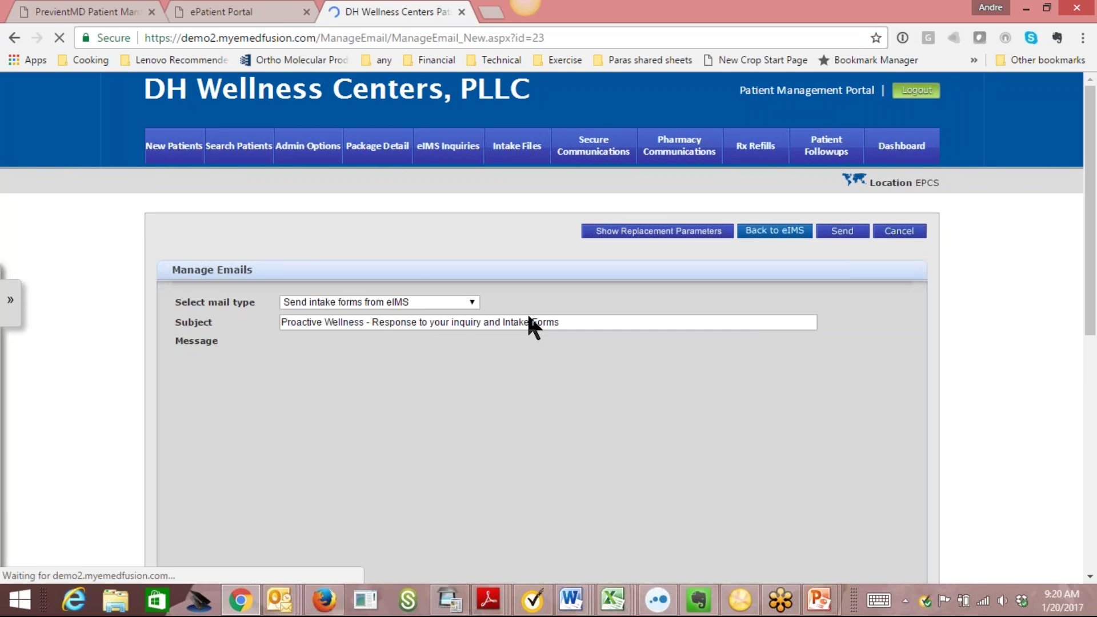
drag(1090, 160, 1095, 250)
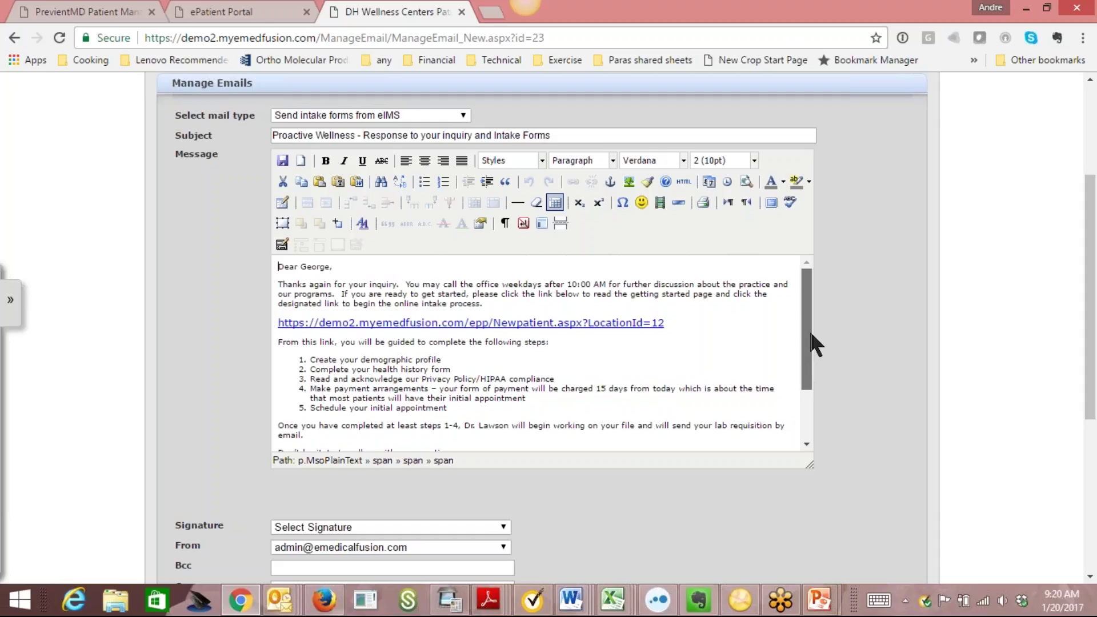
scroll(809, 329, down, 1)
scroll(811, 272, up, 1)
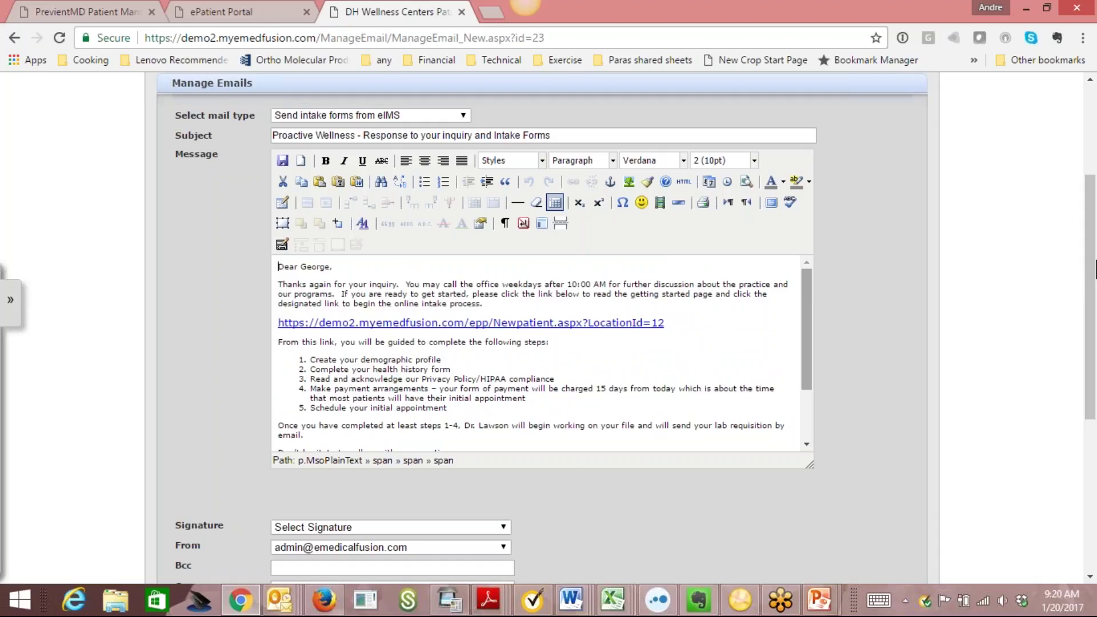
mouse_move(1095, 246)
mouse_down()
mouse_move(1095, 360)
mouse_move(1069, 171)
mouse_up()
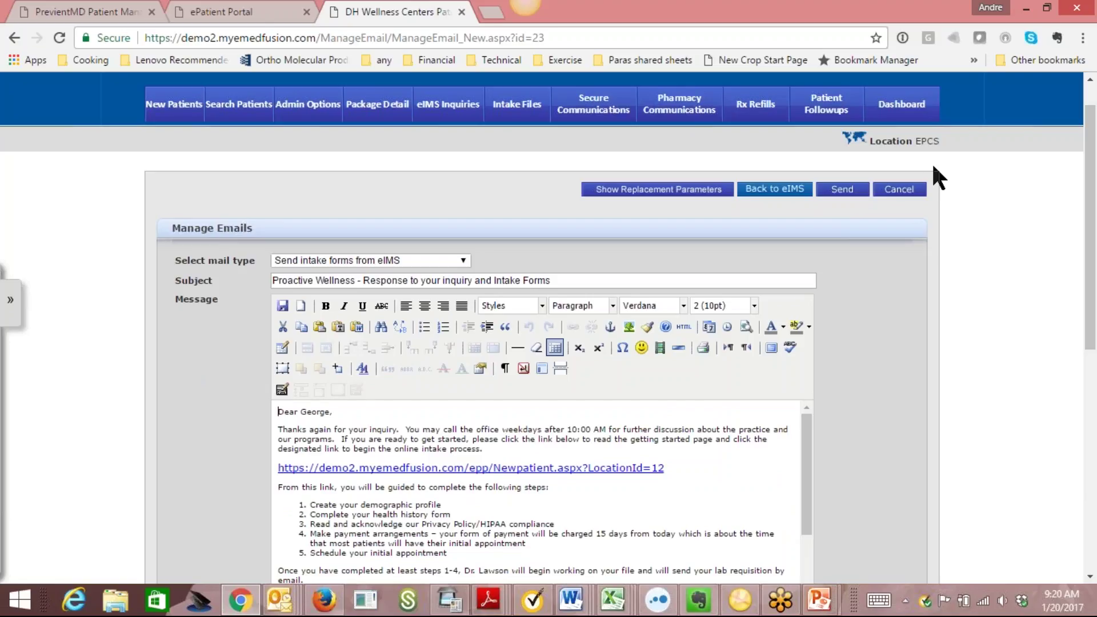
click(860, 194)
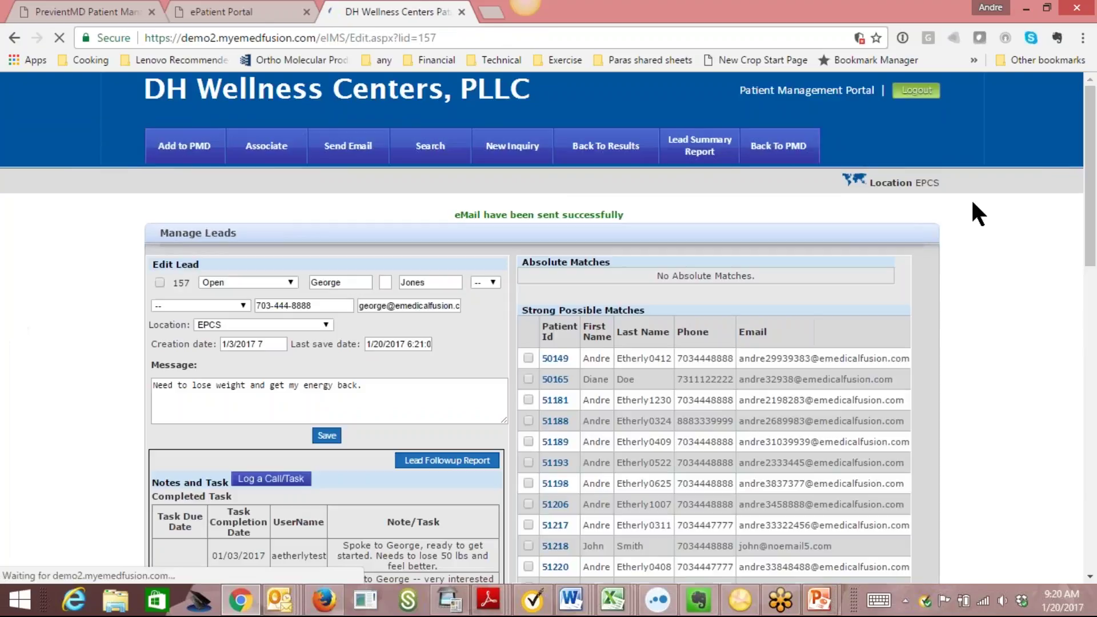
drag(1096, 195, 1096, 462)
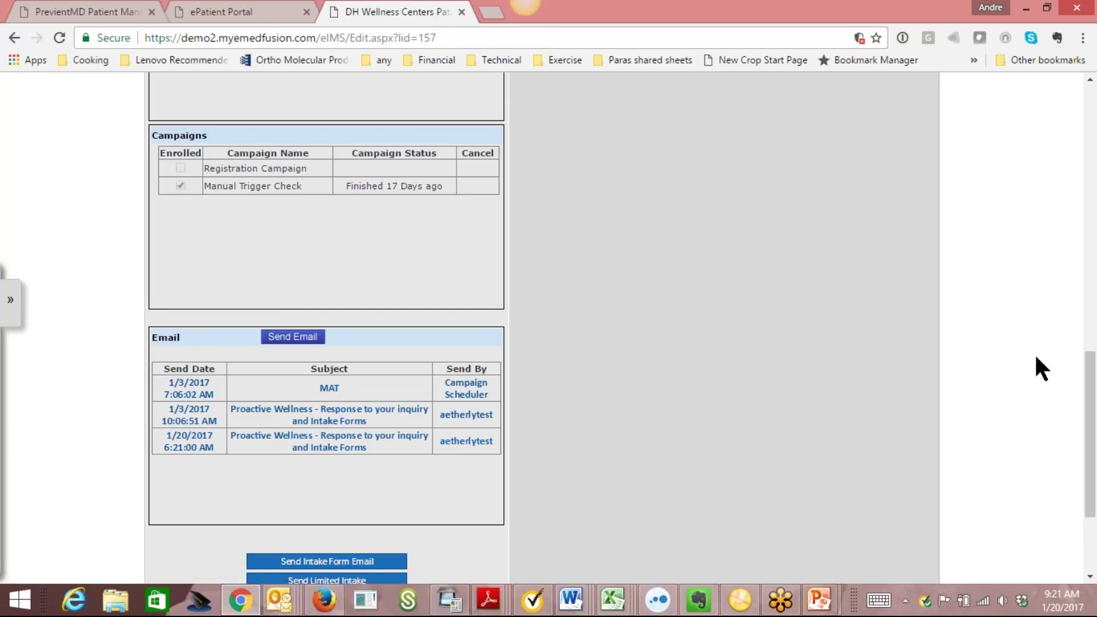
drag(1091, 413, 1091, 148)
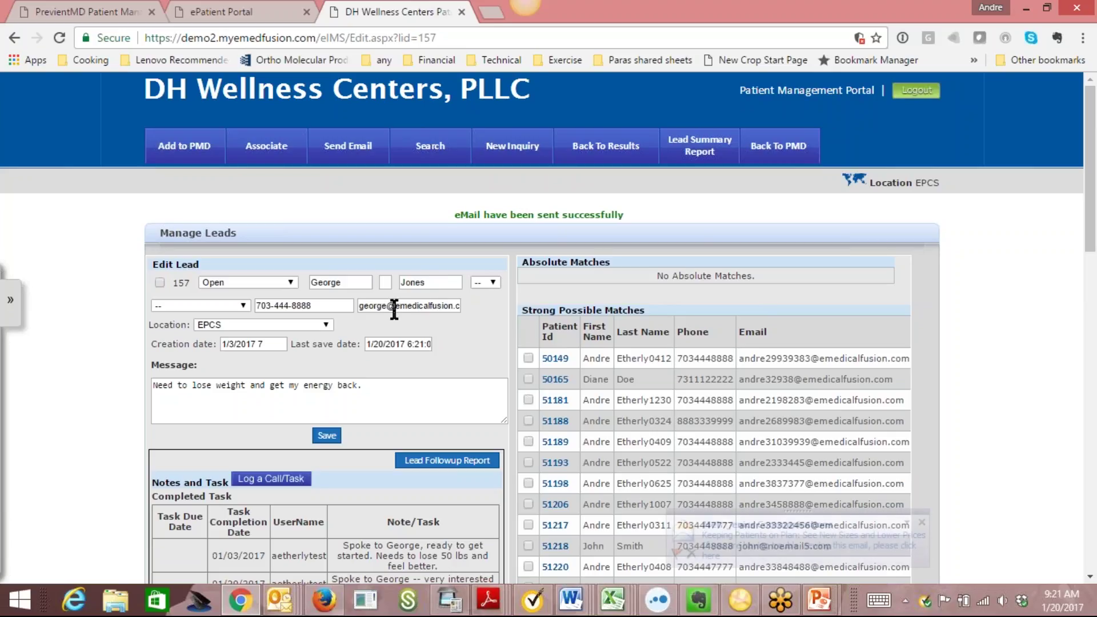
Open the Lead Summary Report and review its 2 inquiries, one Open and one Prospect_pending.
click(717, 162)
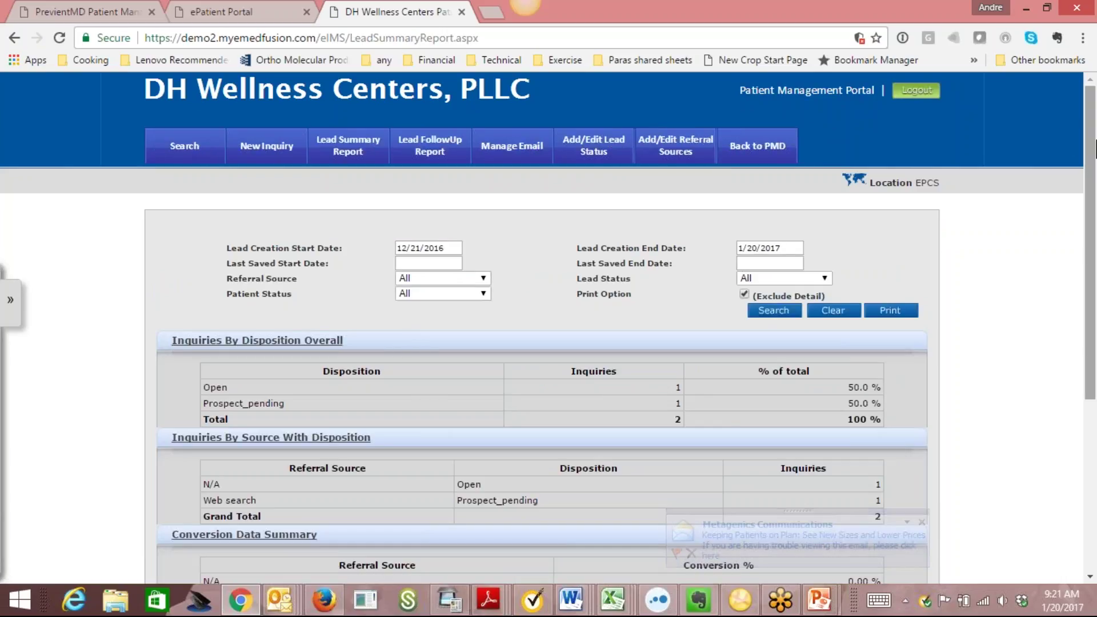
scroll(1070, 143, down, 2)
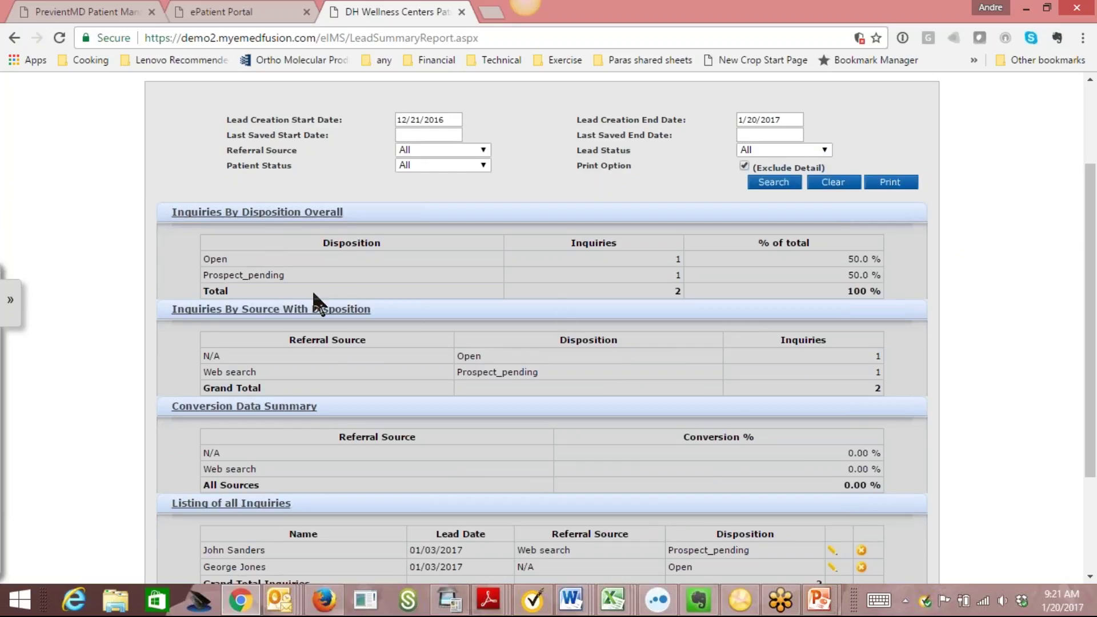
scroll(314, 297, down, 2)
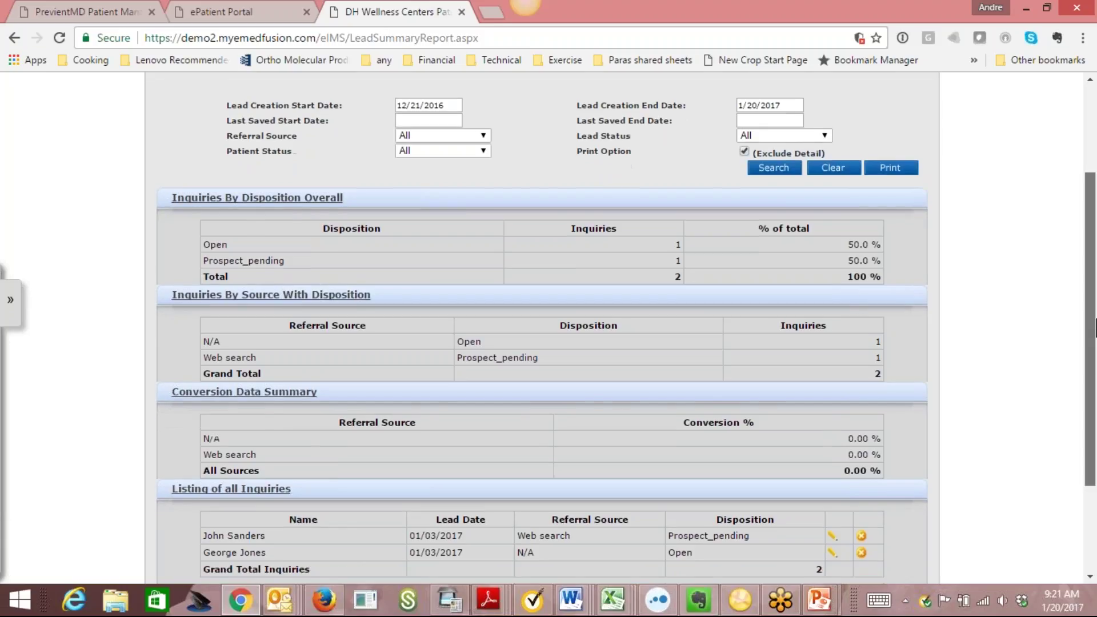
scroll(545, 171, up, 4)
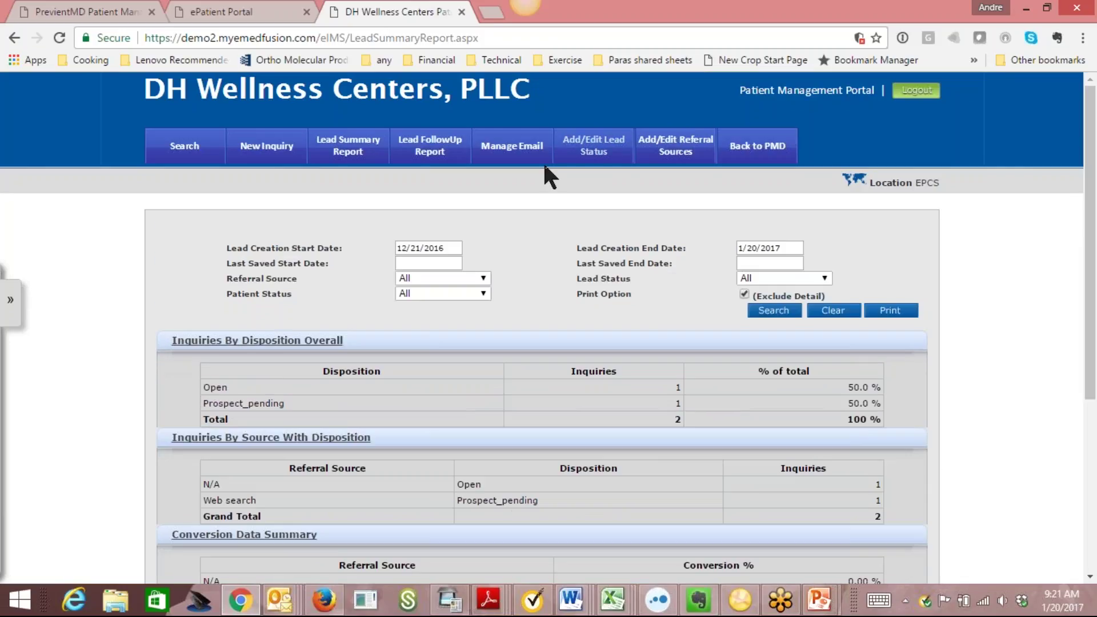
Open lead 158's Edit Lead page from Search and check its status, leaving it Prospect_pending.
click(194, 156)
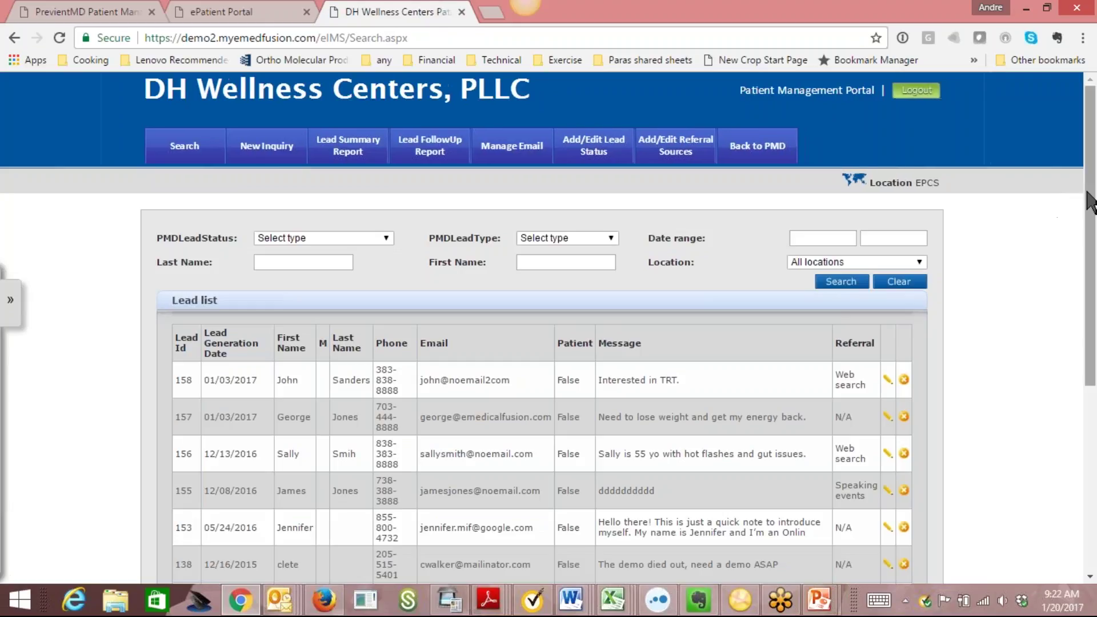
drag(1091, 200, 1095, 321)
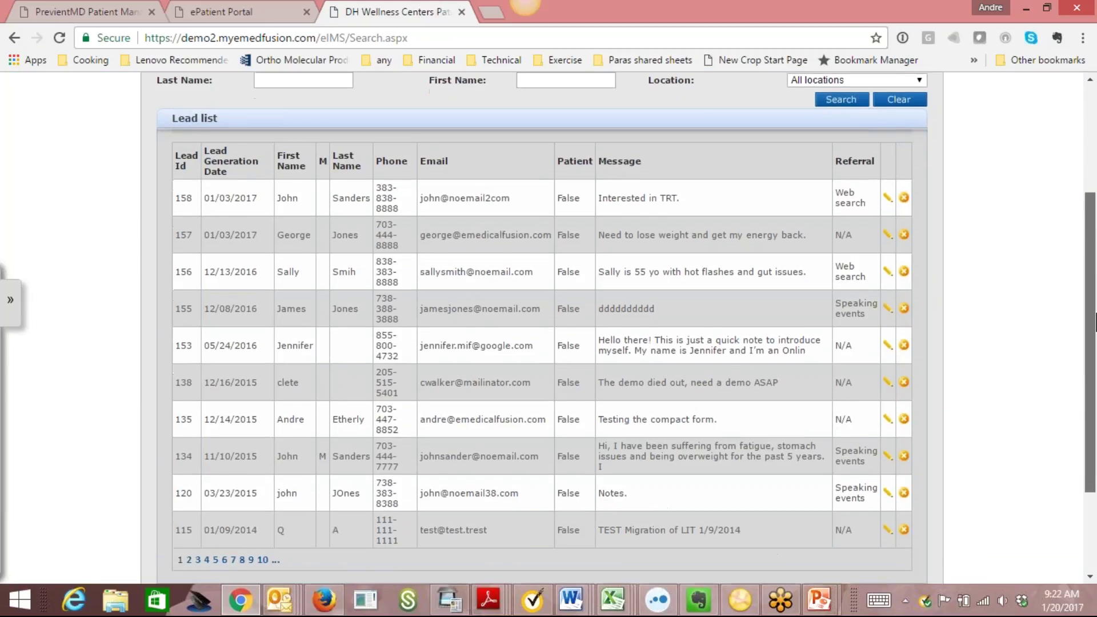
click(889, 198)
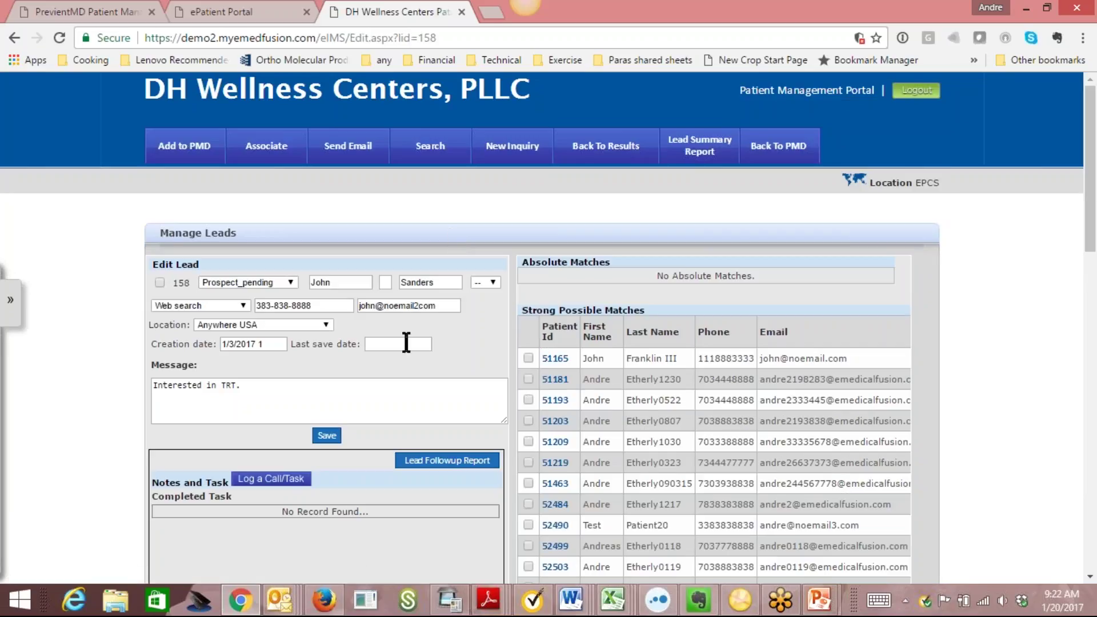
click(285, 282)
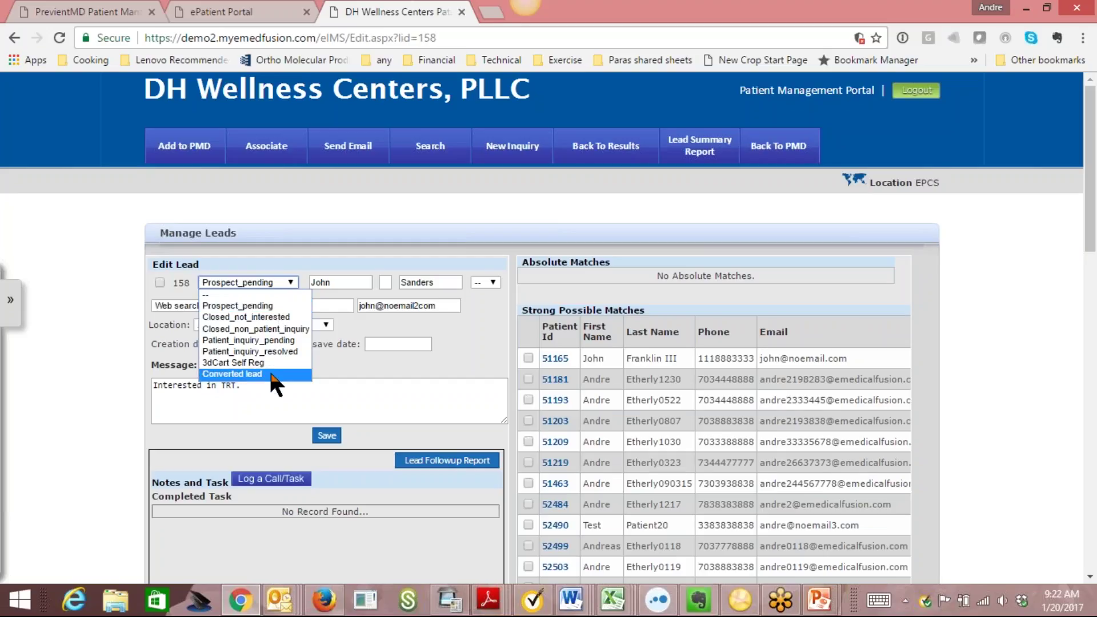
click(474, 337)
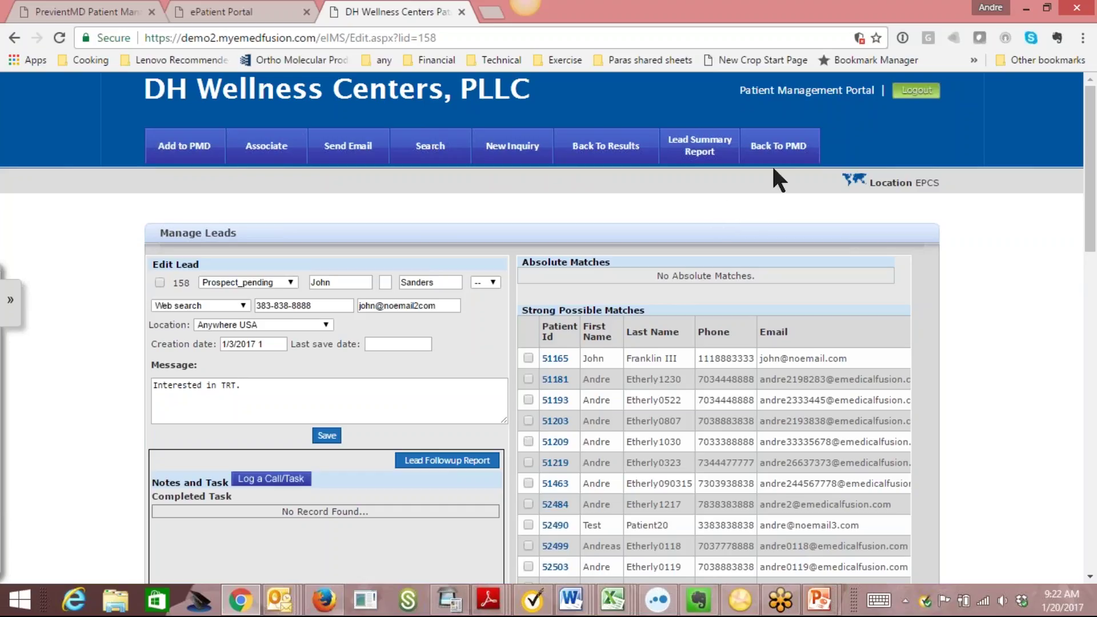
Go back to the DH Wellness Centers dashboard and review its three prospective patients.
click(778, 150)
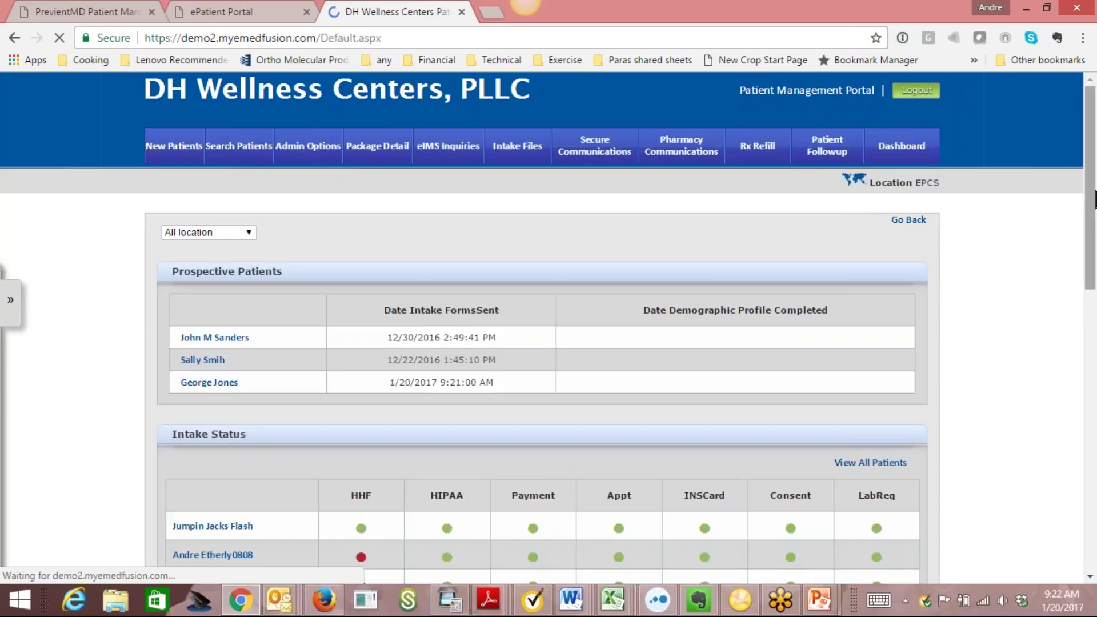
scroll(1095, 200, down, 4)
scroll(1095, 229, up, 2)
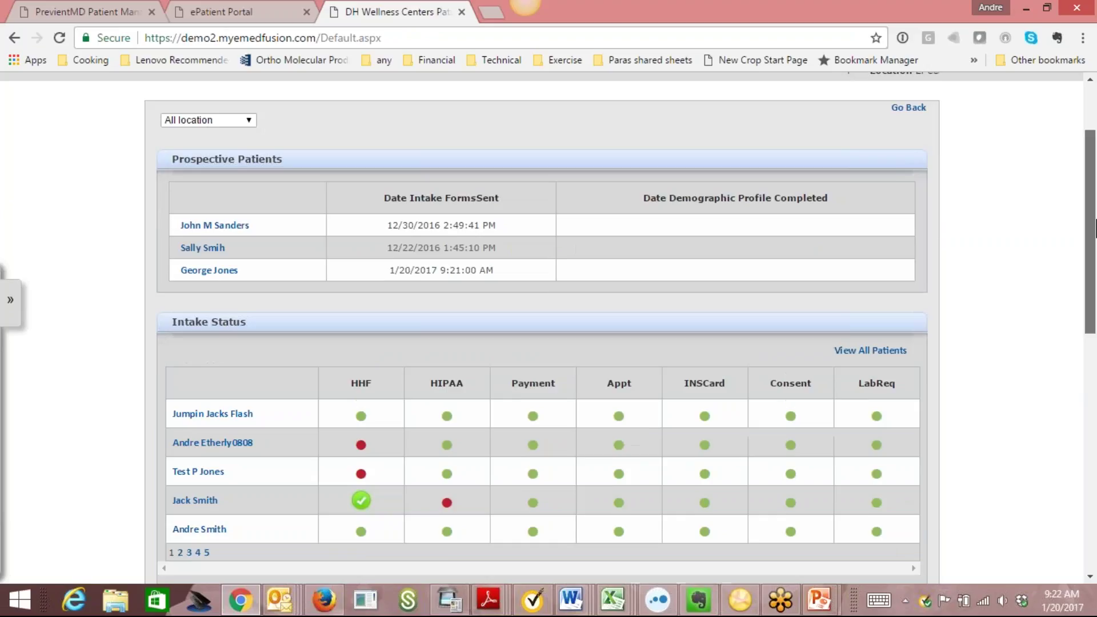
scroll(1095, 228, up, 2)
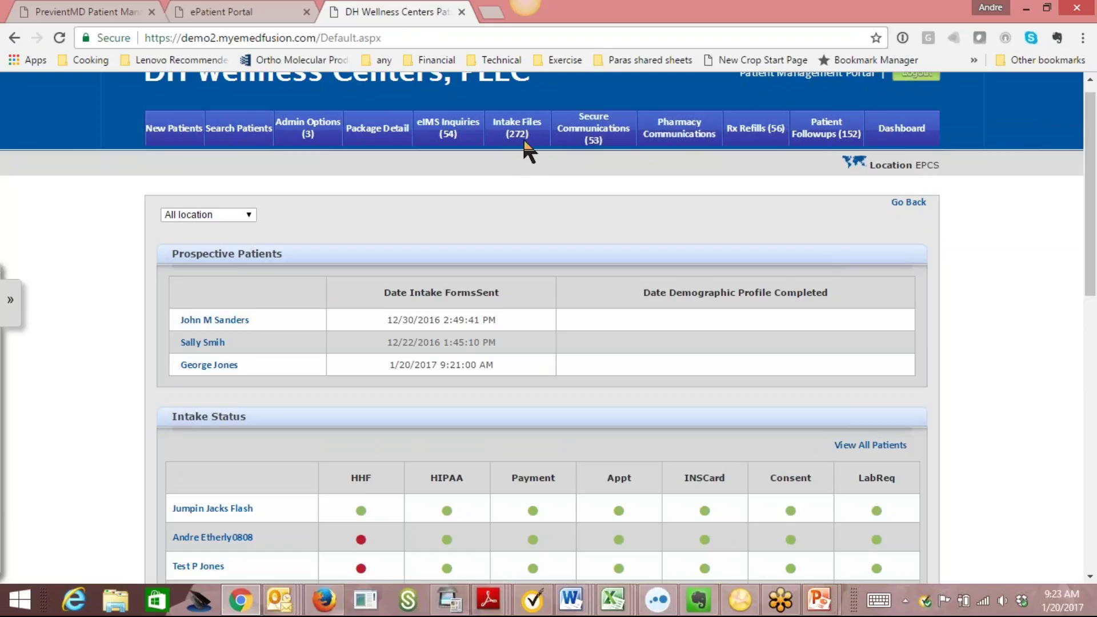
Scroll through the Intake Files list, then go Back to PMD.
click(525, 148)
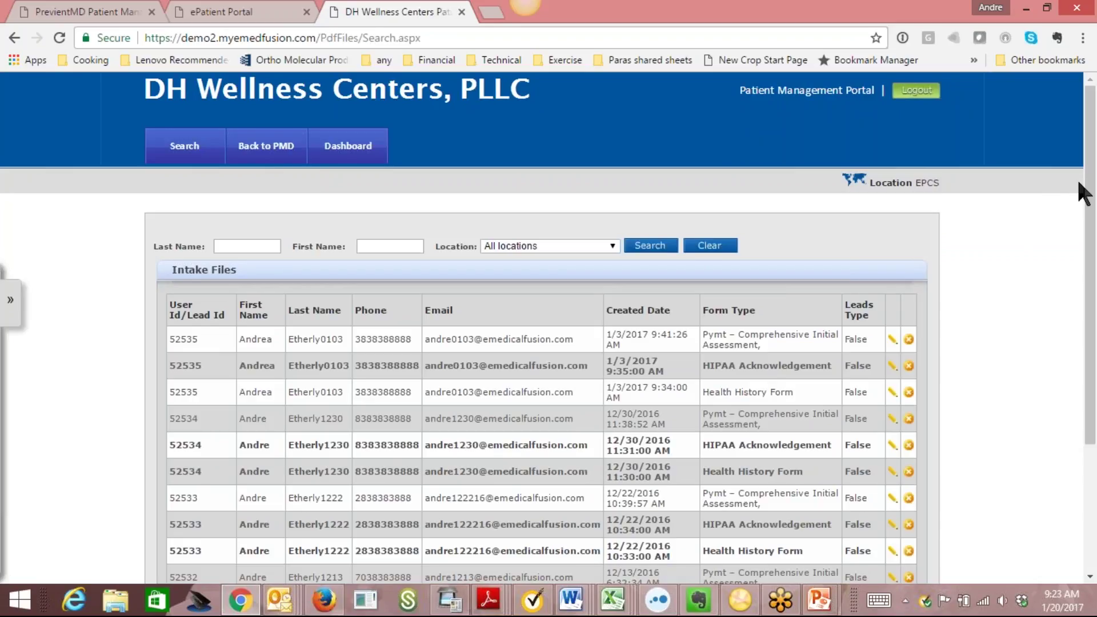
scroll(1086, 229, down, 3)
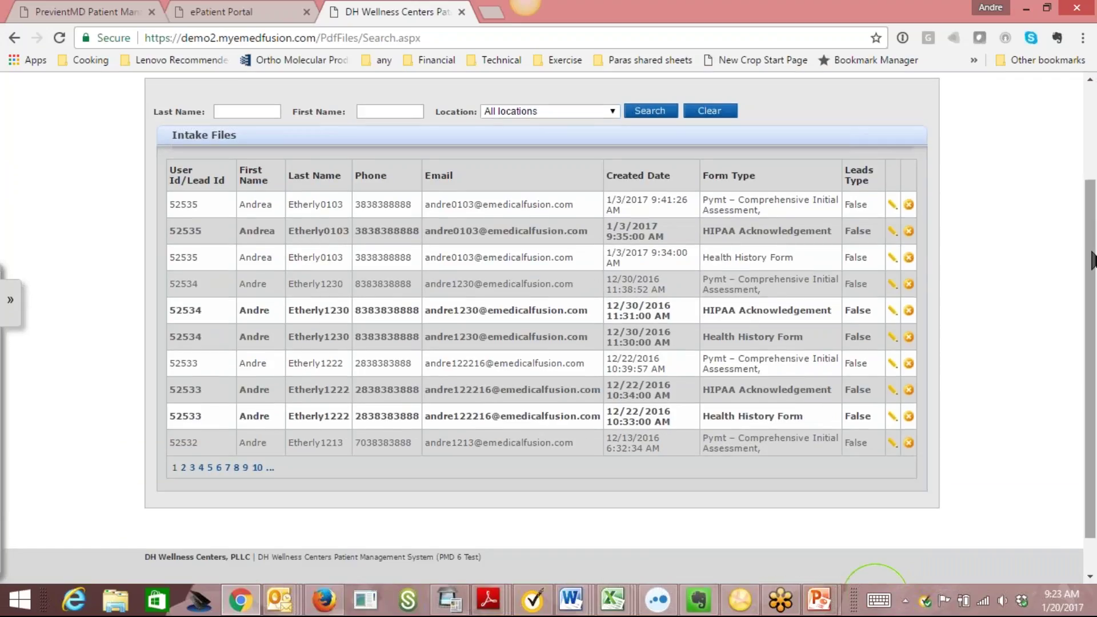
drag(1093, 260, 1080, 200)
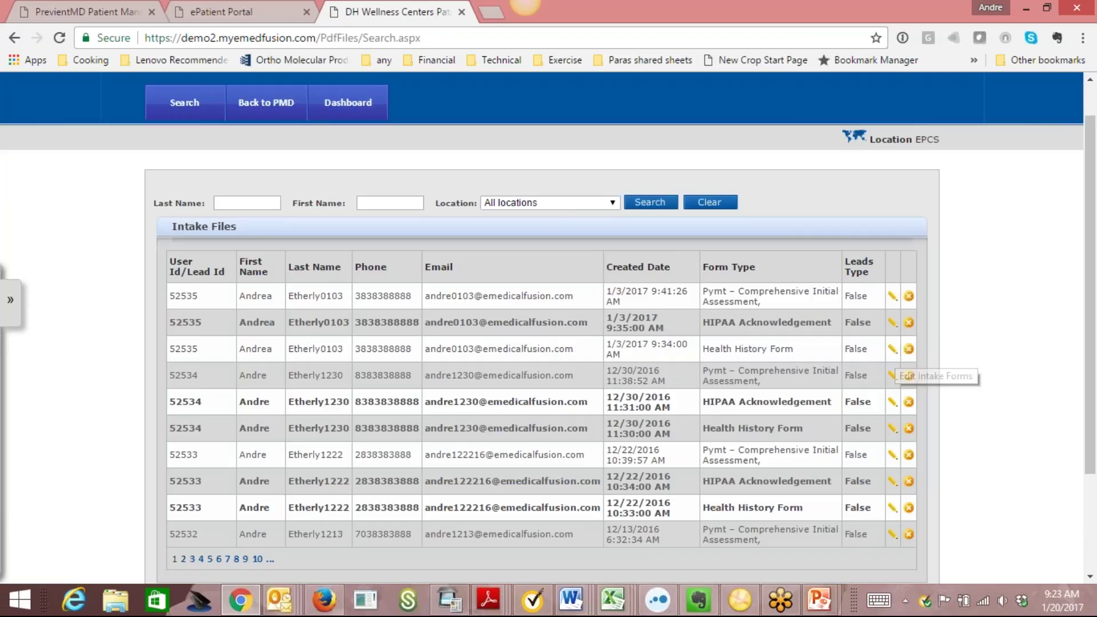
click(277, 107)
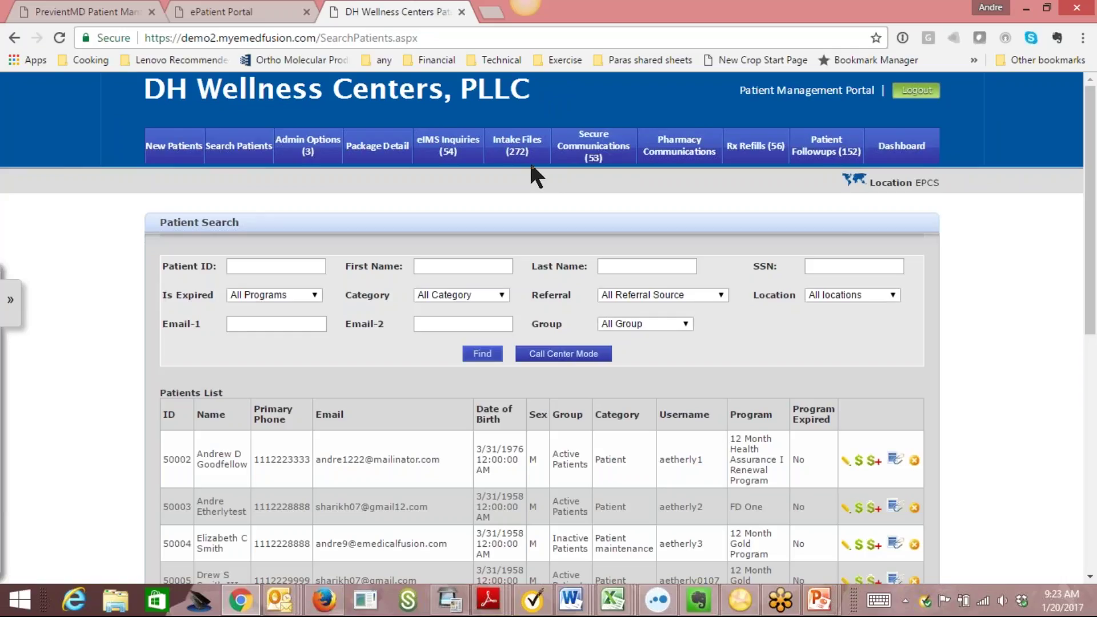
Show Secure Patient Communications filtered to the Clinical-Non refills department.
click(611, 150)
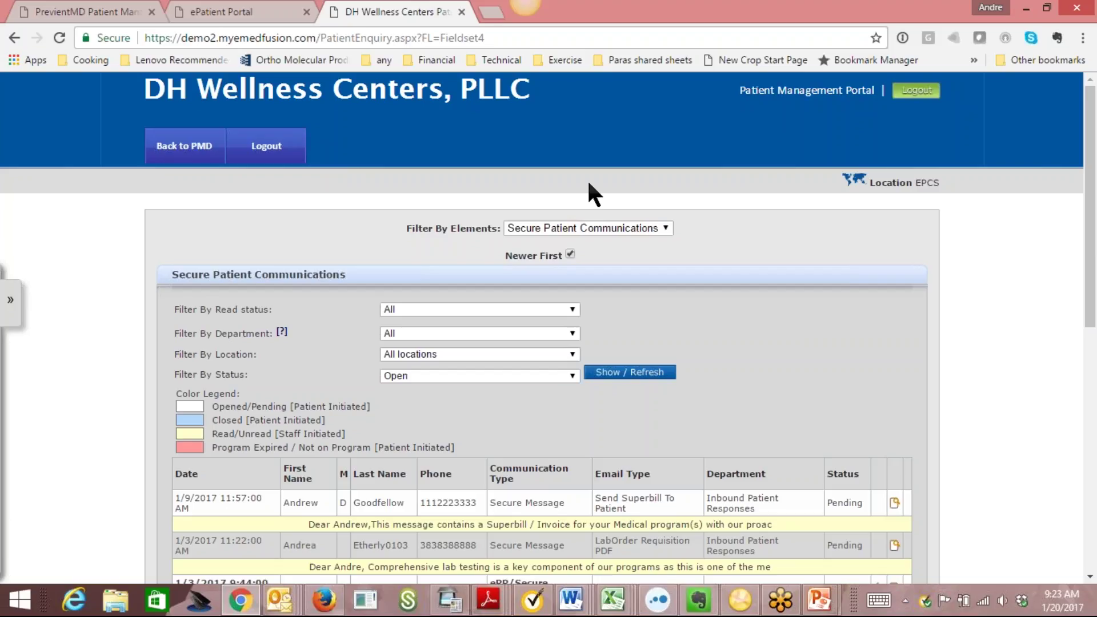
click(574, 333)
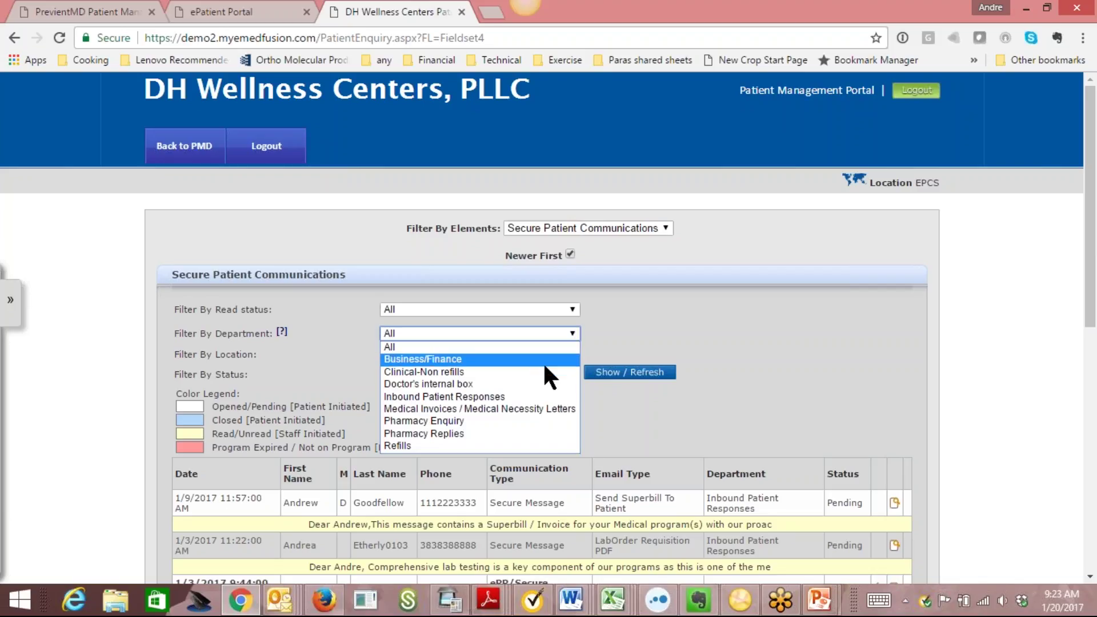
click(543, 372)
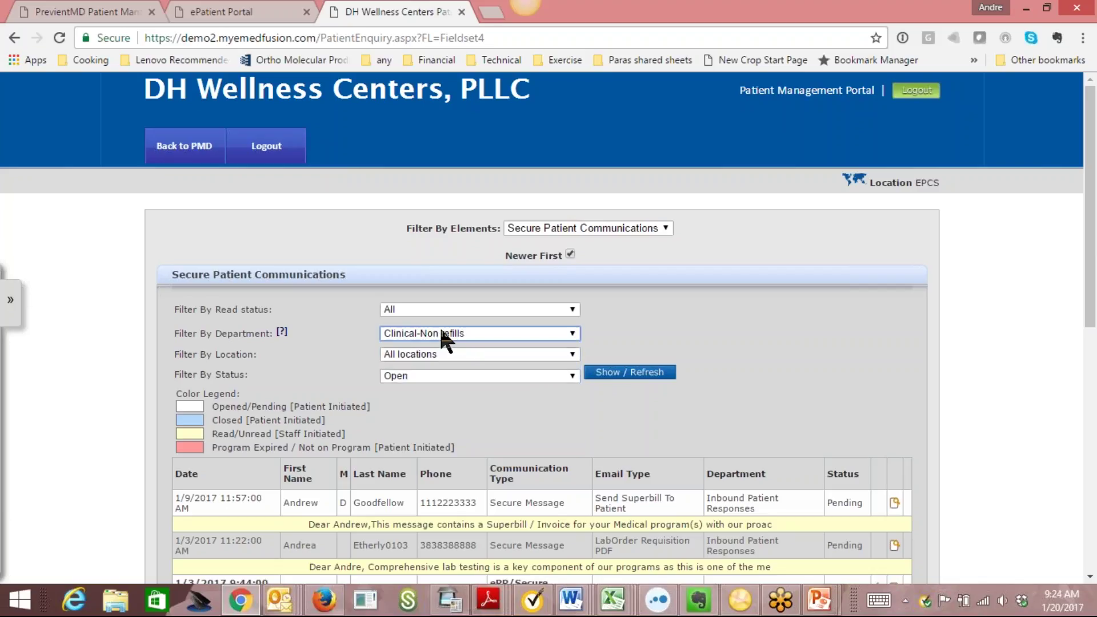
click(640, 375)
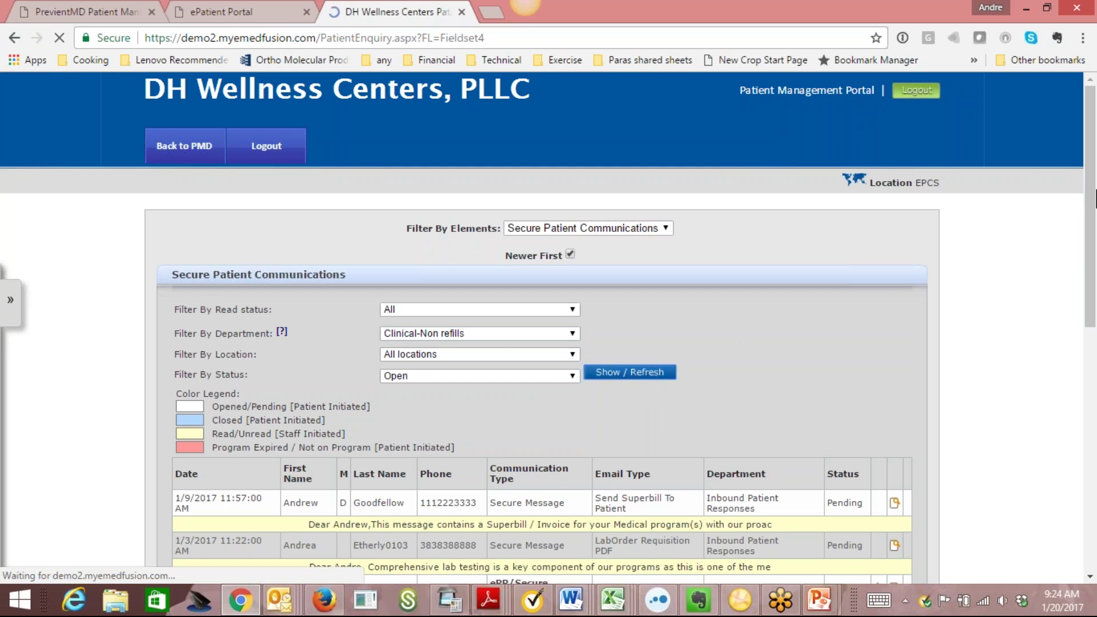
scroll(1094, 170, down, 3)
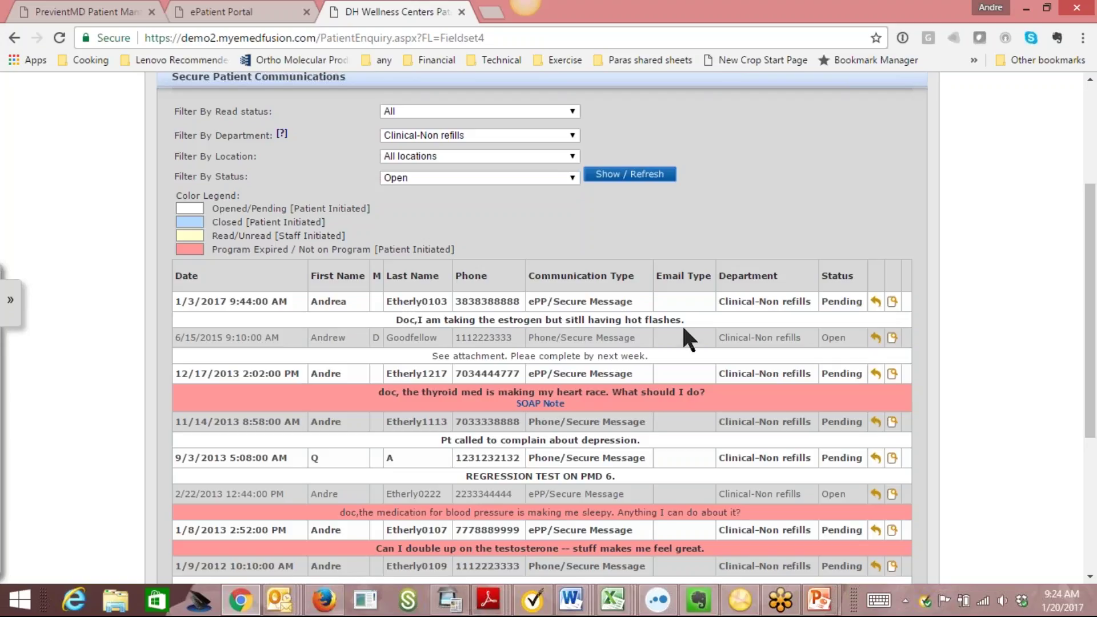
Open the first pending clinical message and save the note 'Staff message.'.
click(893, 302)
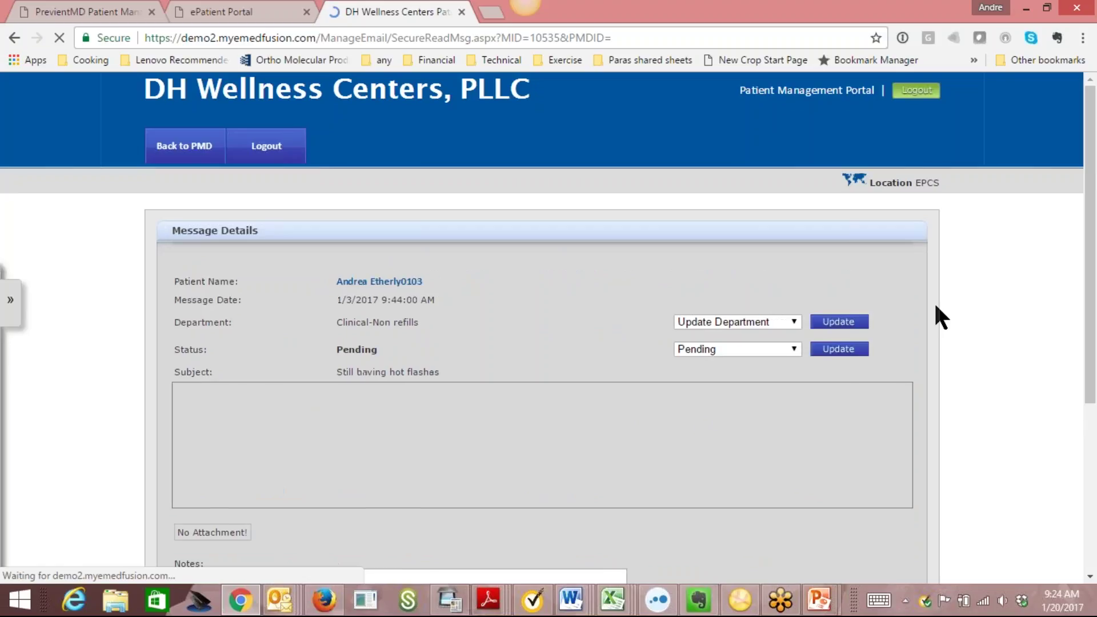
scroll(463, 300, down, 3)
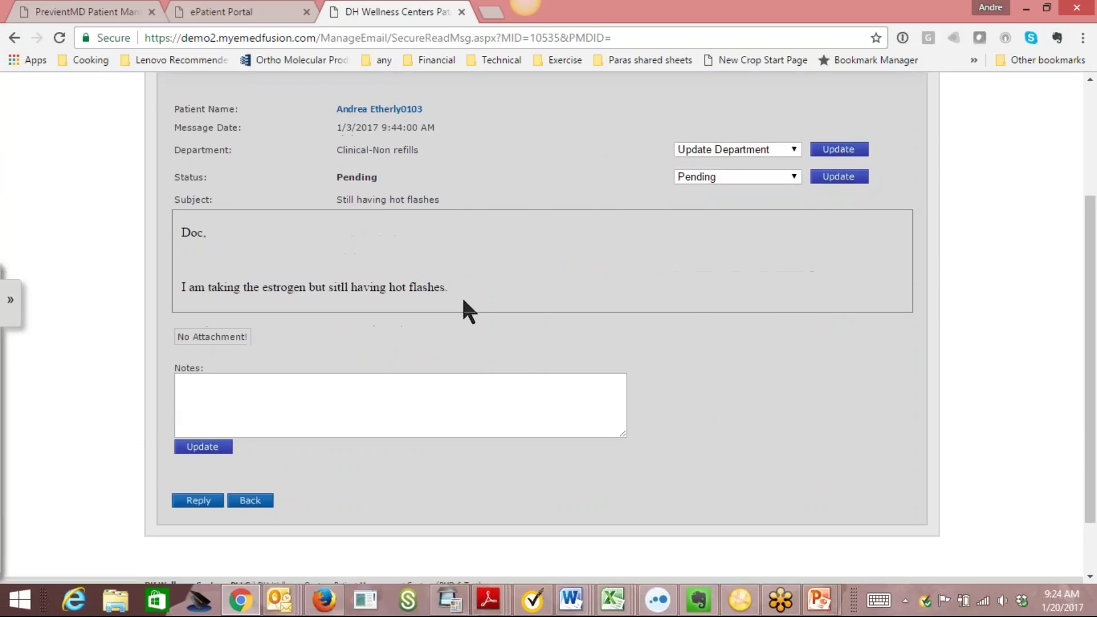
click(342, 392)
text(Staff c)
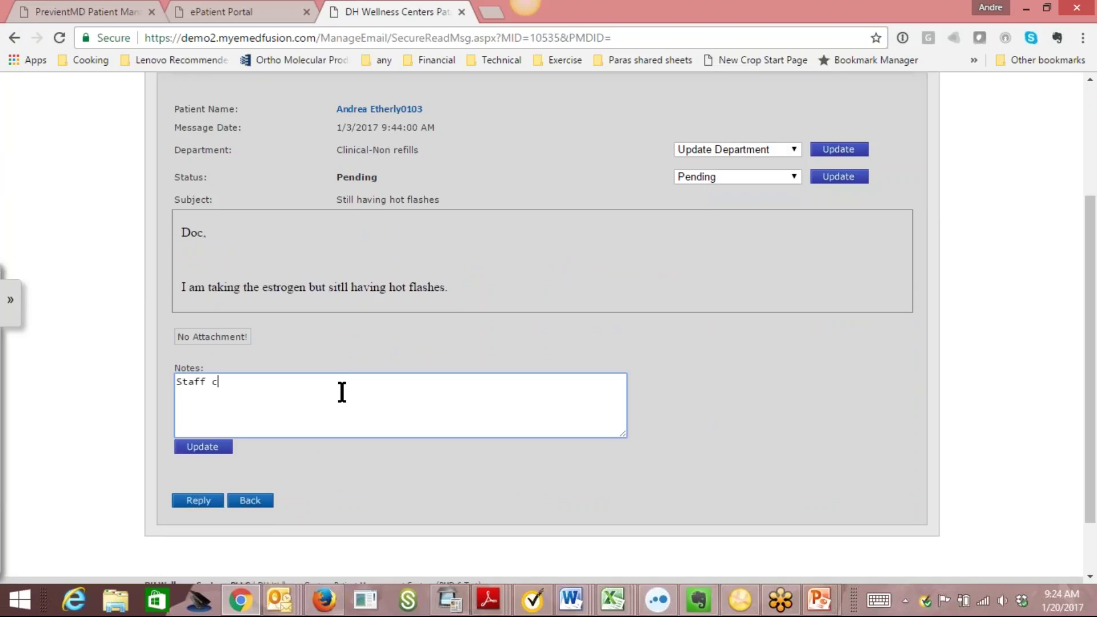
key(BackSpace)
text(message.)
click(207, 446)
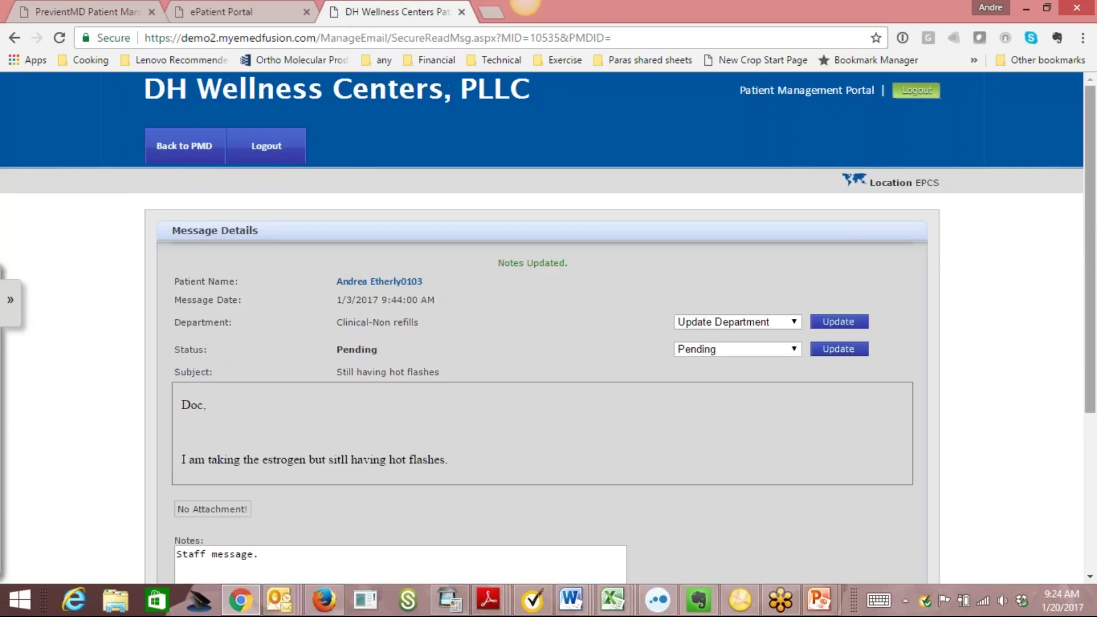
Check the message's Department and Status options, leaving it Pending in Clinical-Non refills.
scroll(350, 426, down, 4)
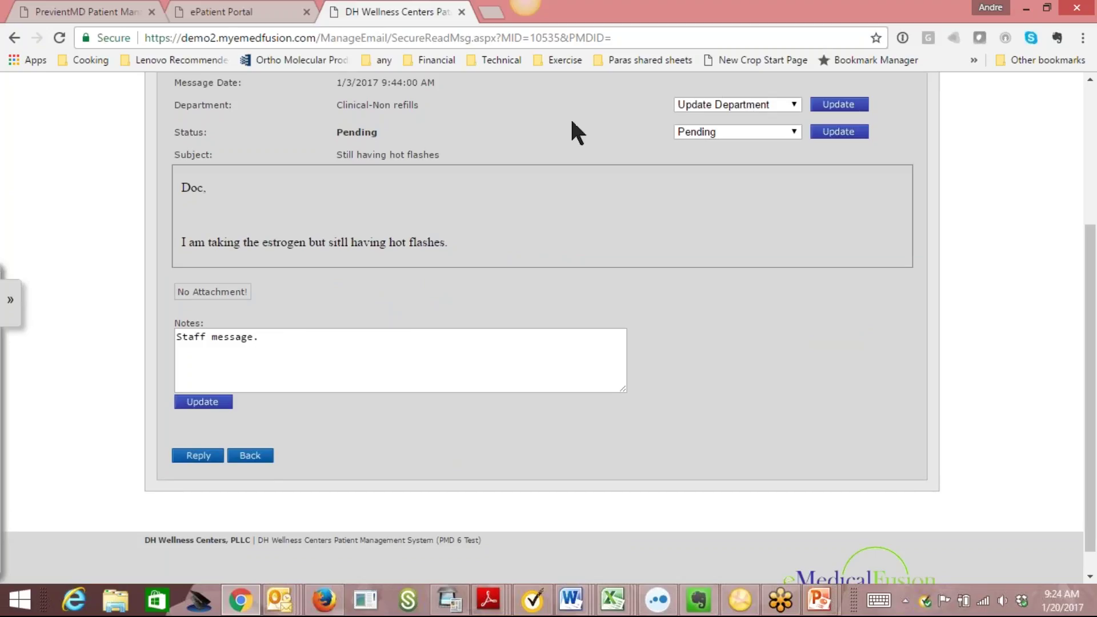
click(795, 105)
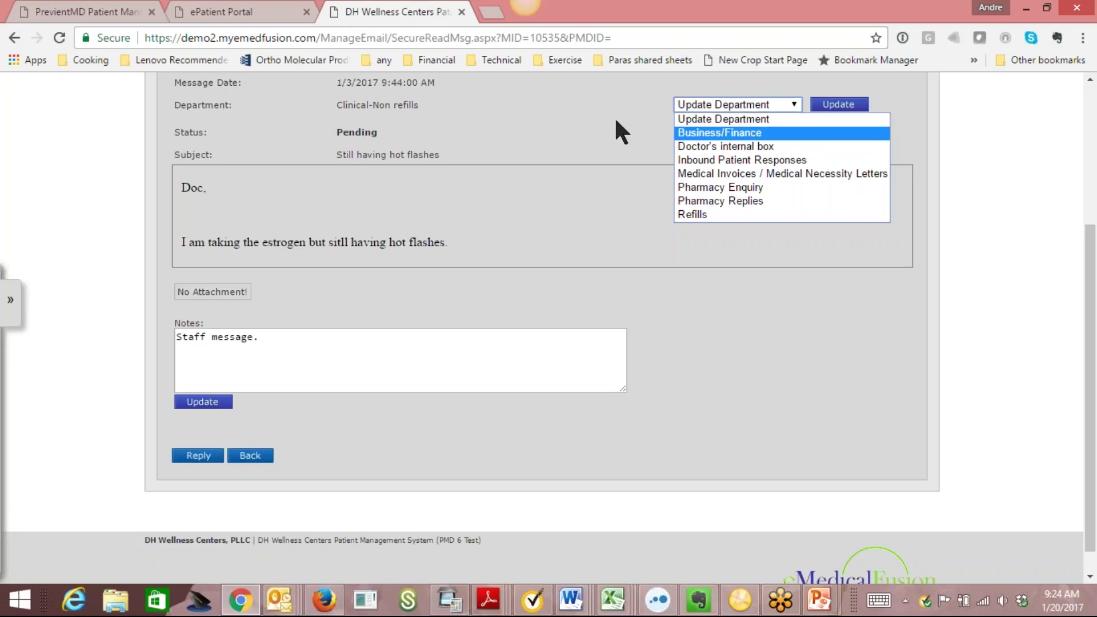
click(574, 121)
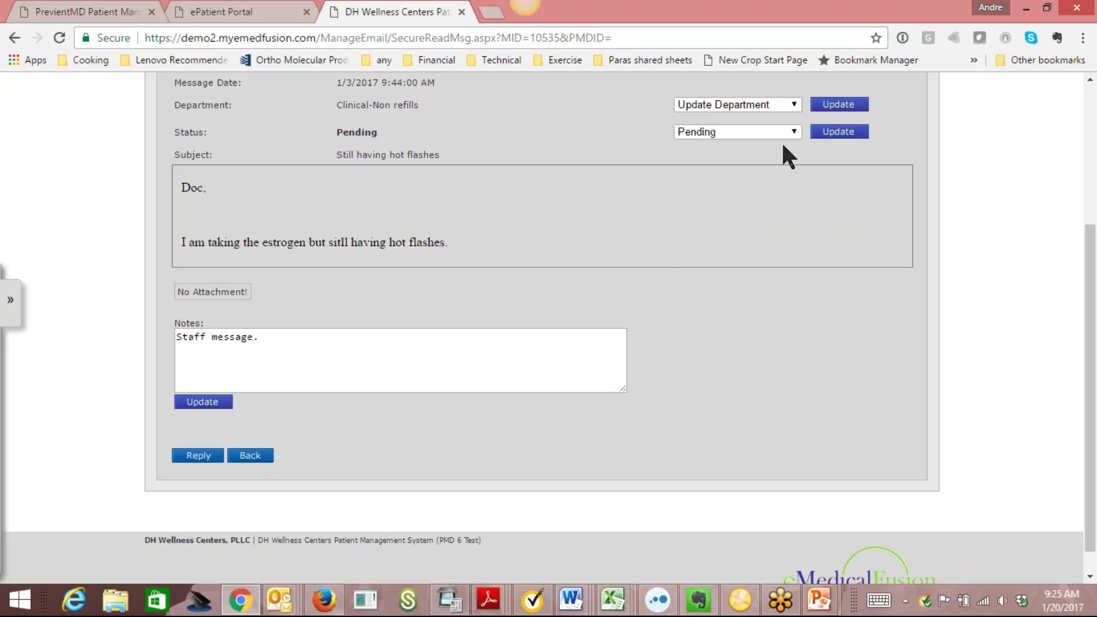
click(794, 132)
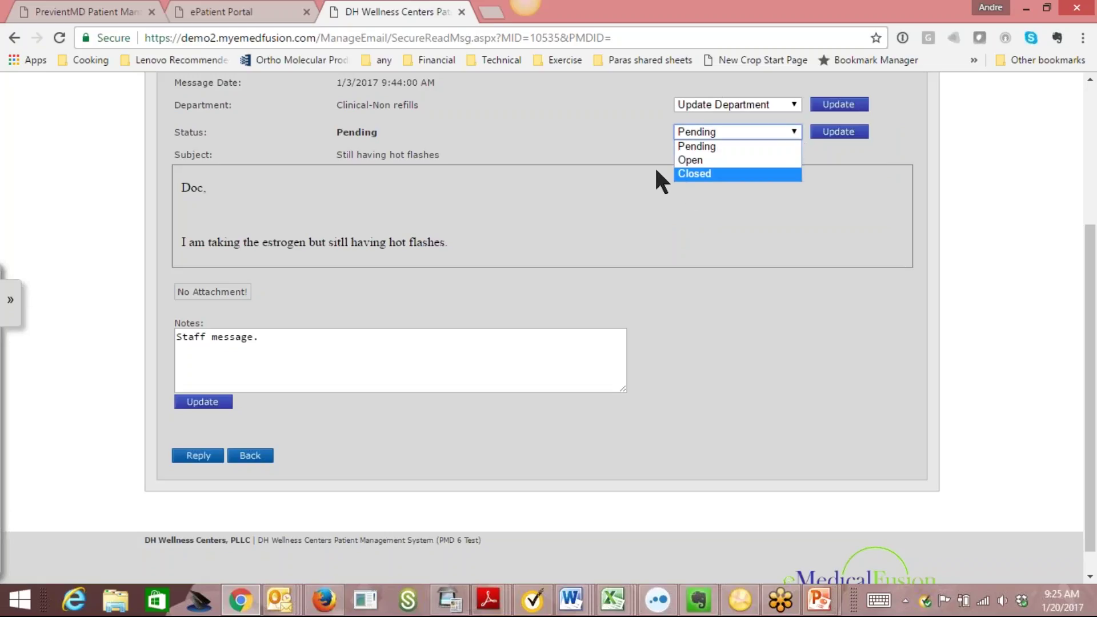
click(540, 122)
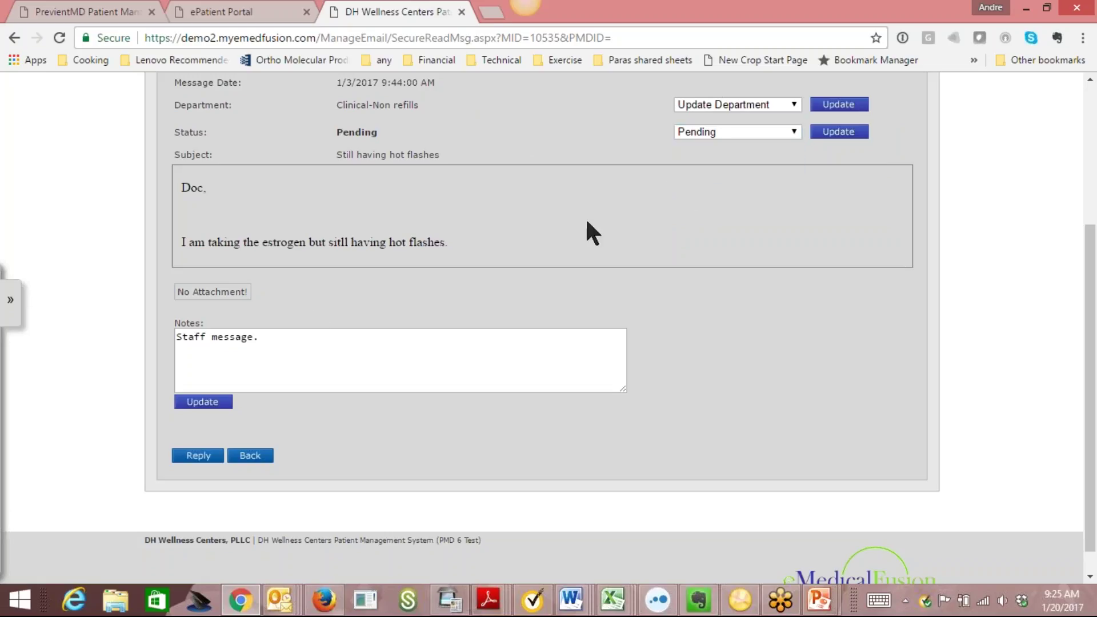
Reply 'Too bad - suck it up.' to the patient, marking the original message Closed.
click(196, 456)
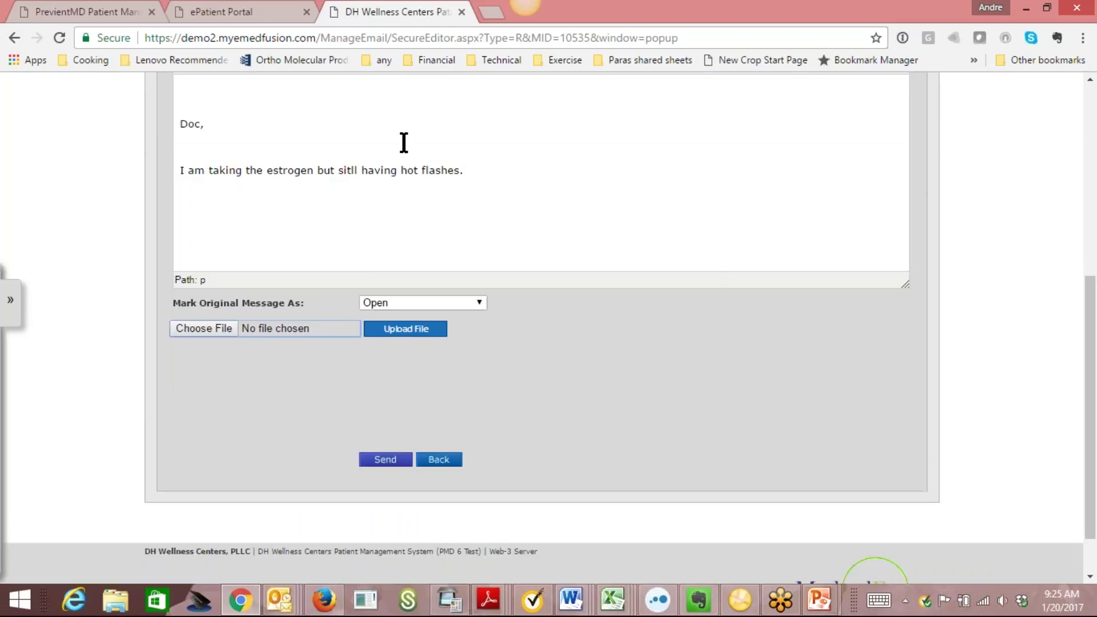
drag(1091, 317, 1091, 239)
click(226, 235)
text(Too b)
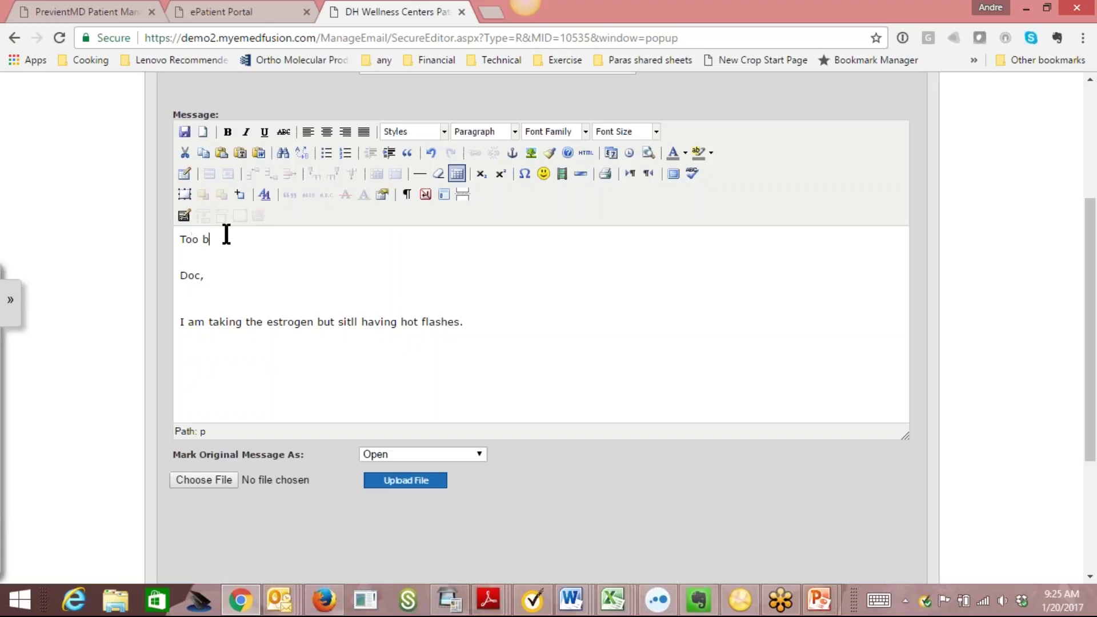
text(ad - suck it up.)
click(475, 456)
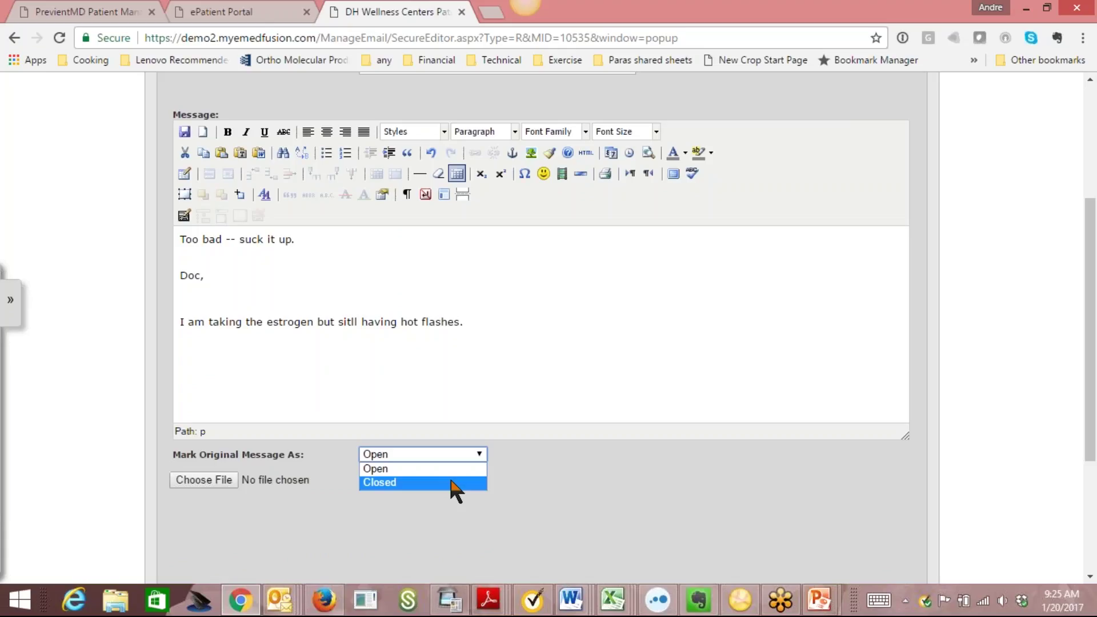
click(451, 482)
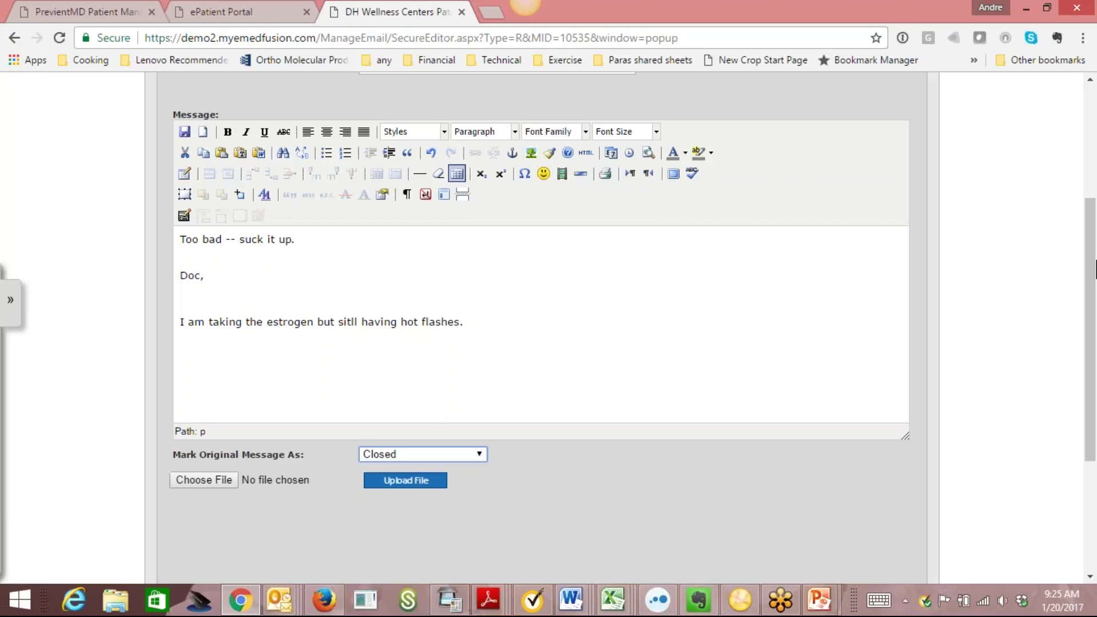
scroll(544, 422, down, 4)
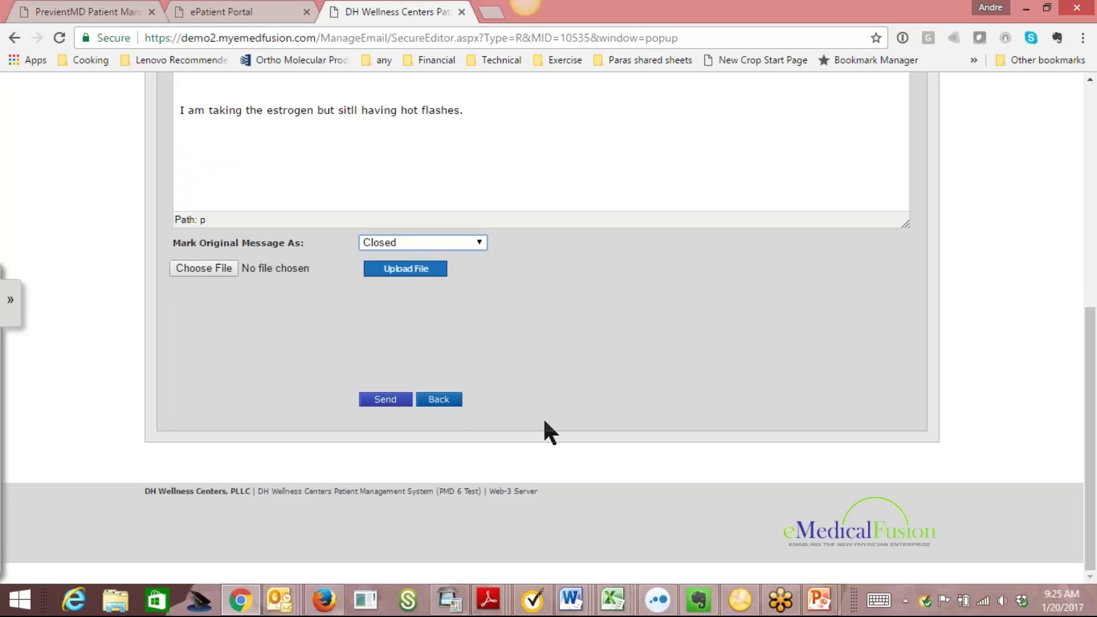
click(383, 400)
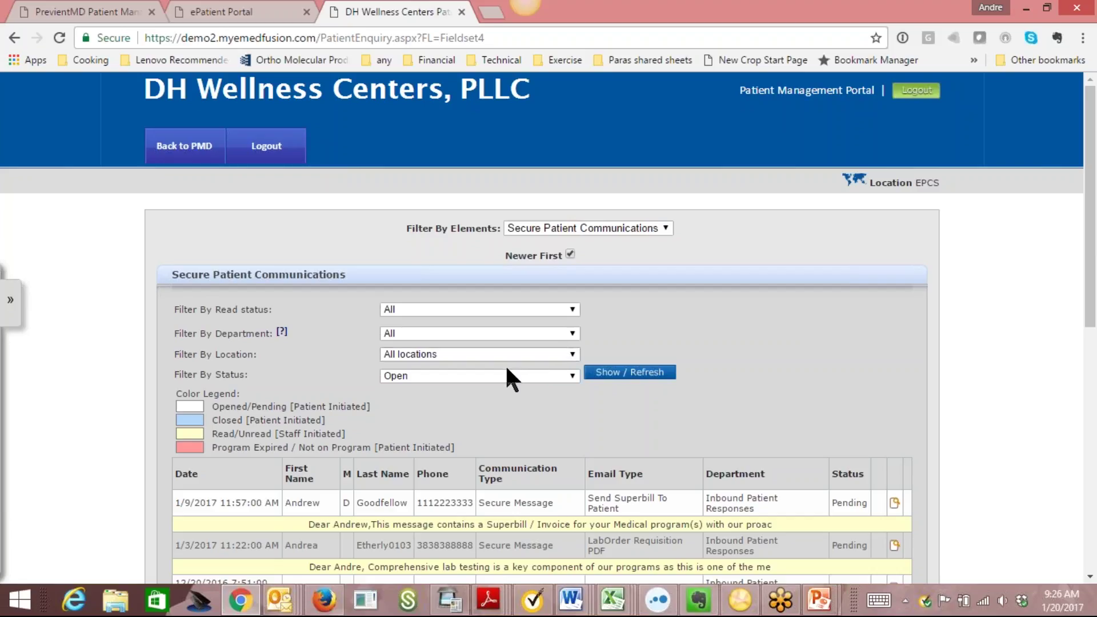
Check the Department, Location and Status filters, keeping All, All locations and Open, then return to PMD home.
click(569, 334)
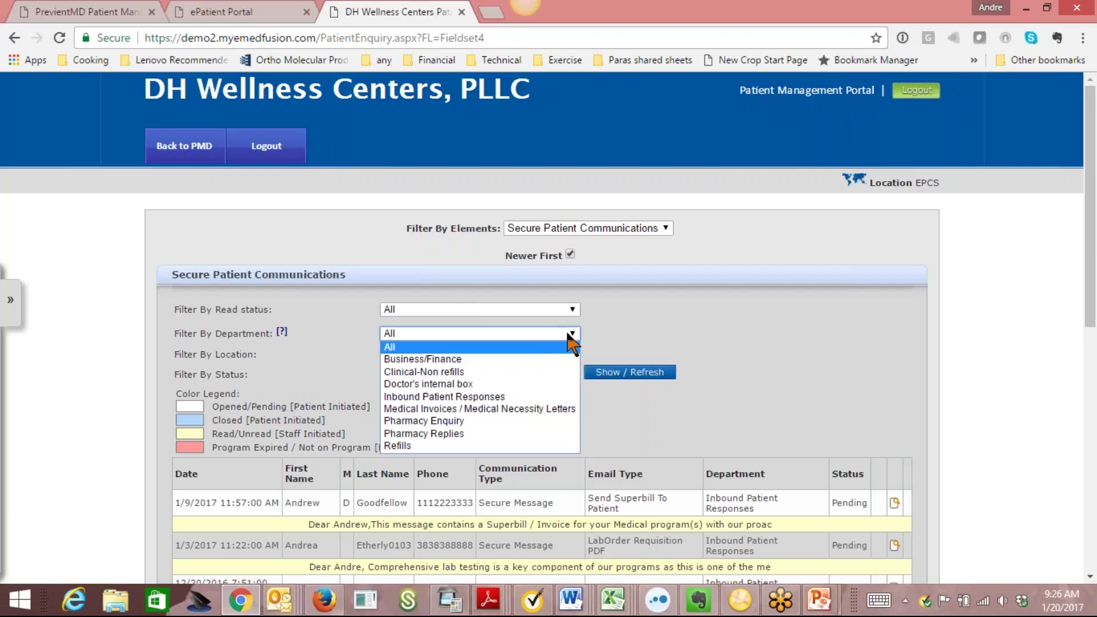
click(569, 338)
click(569, 354)
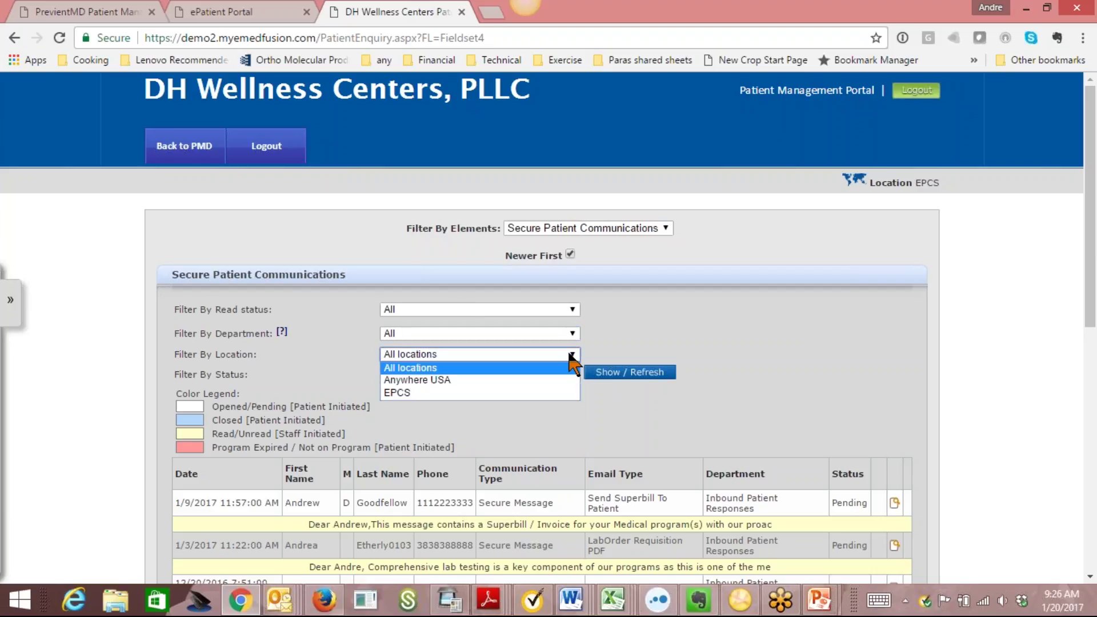
click(569, 352)
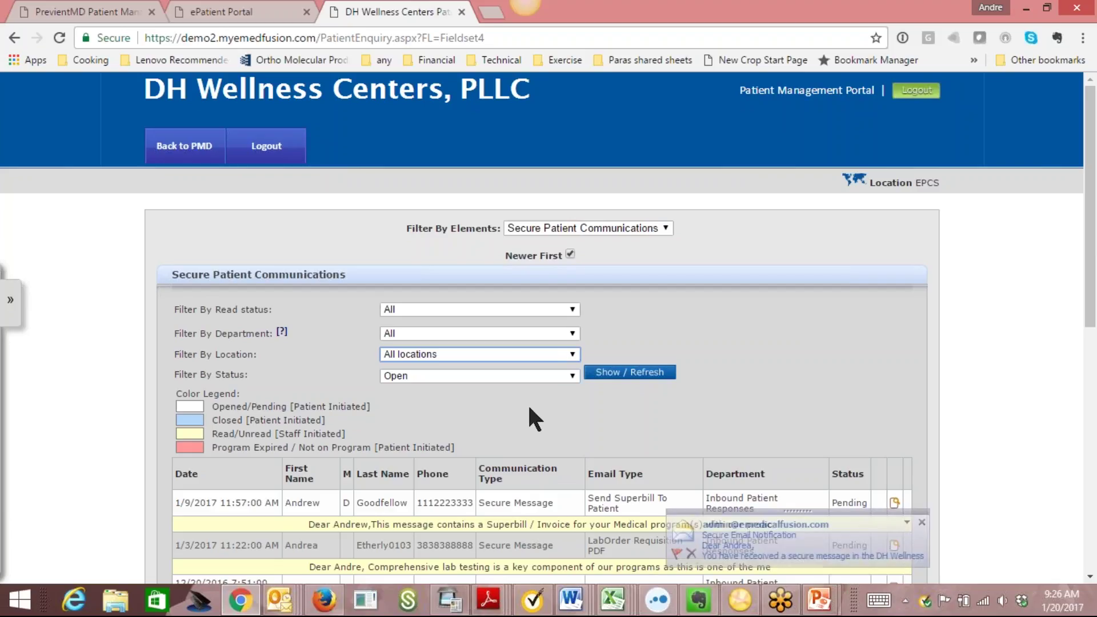
click(535, 378)
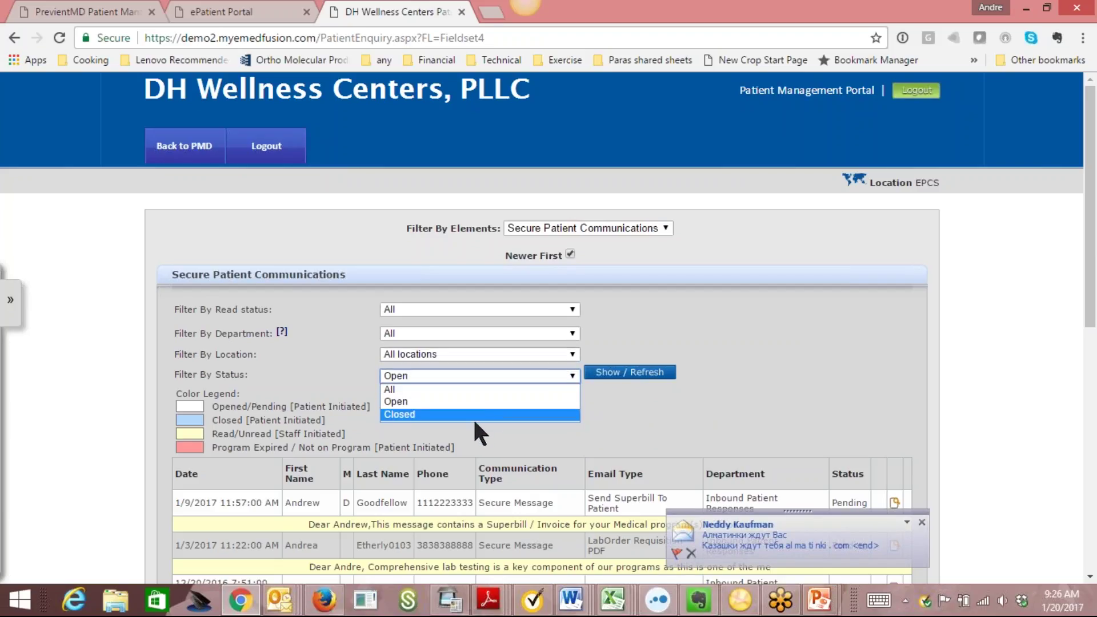
click(808, 420)
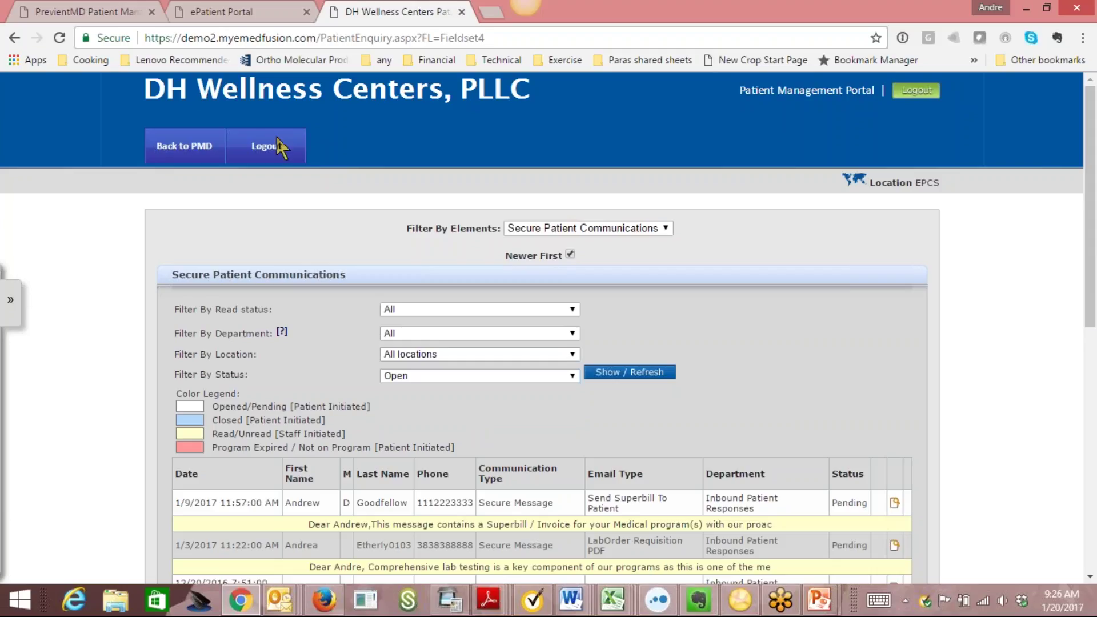
click(184, 147)
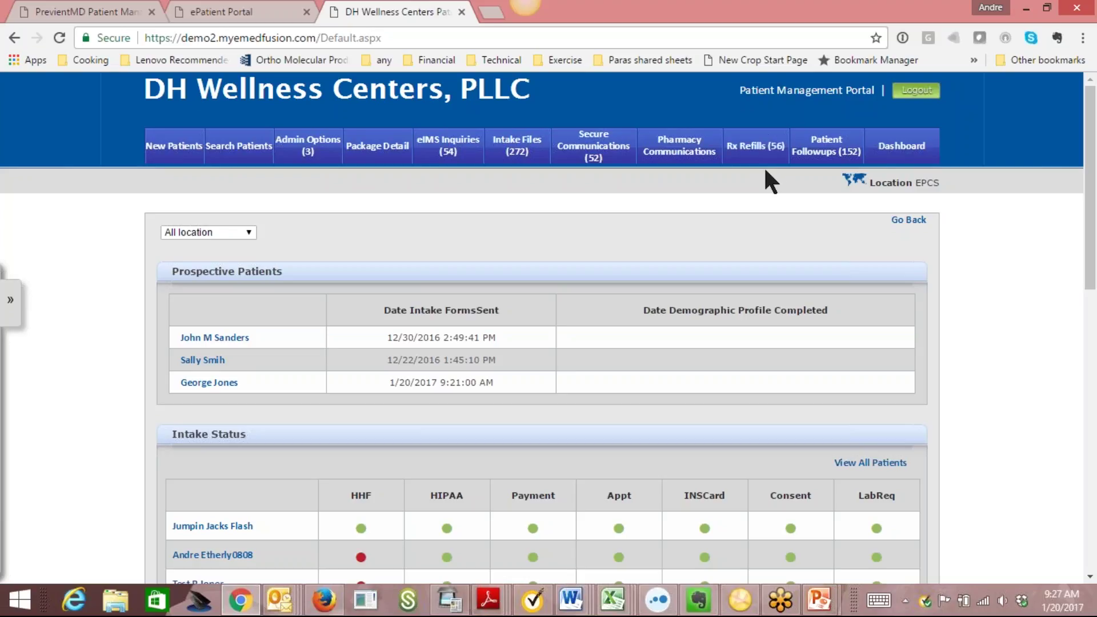
click(849, 143)
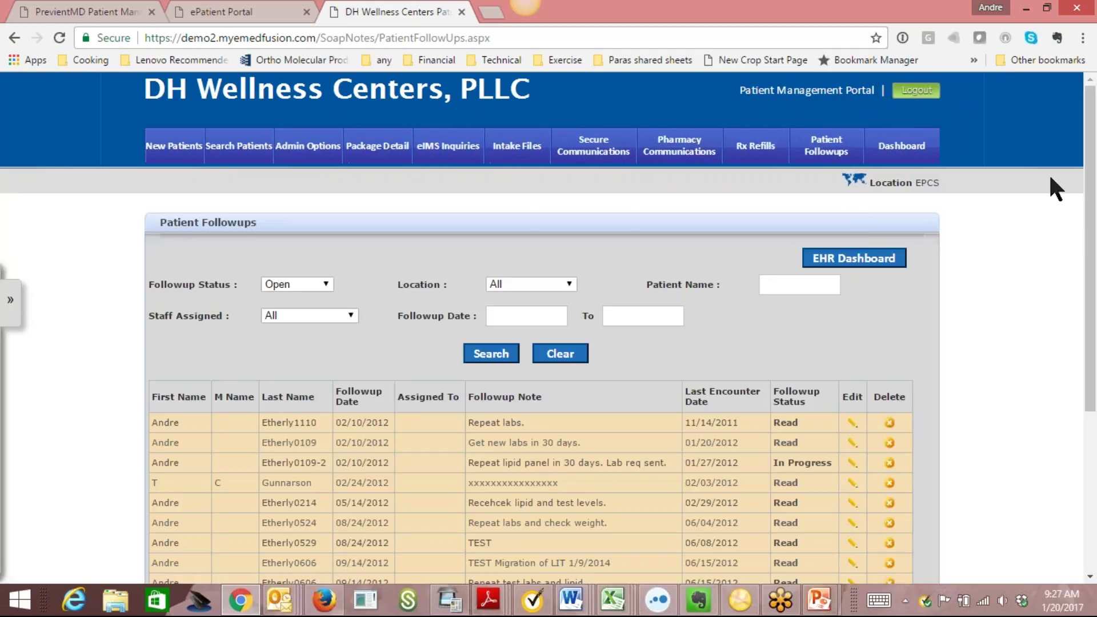
drag(1092, 154, 1091, 253)
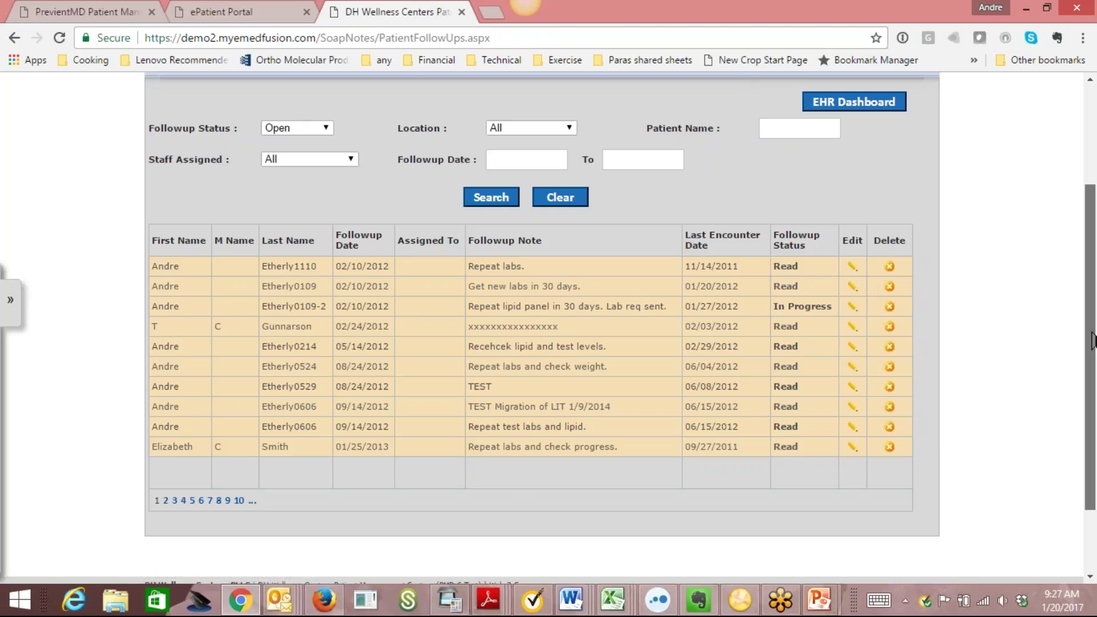
scroll(1023, 200, up, 3)
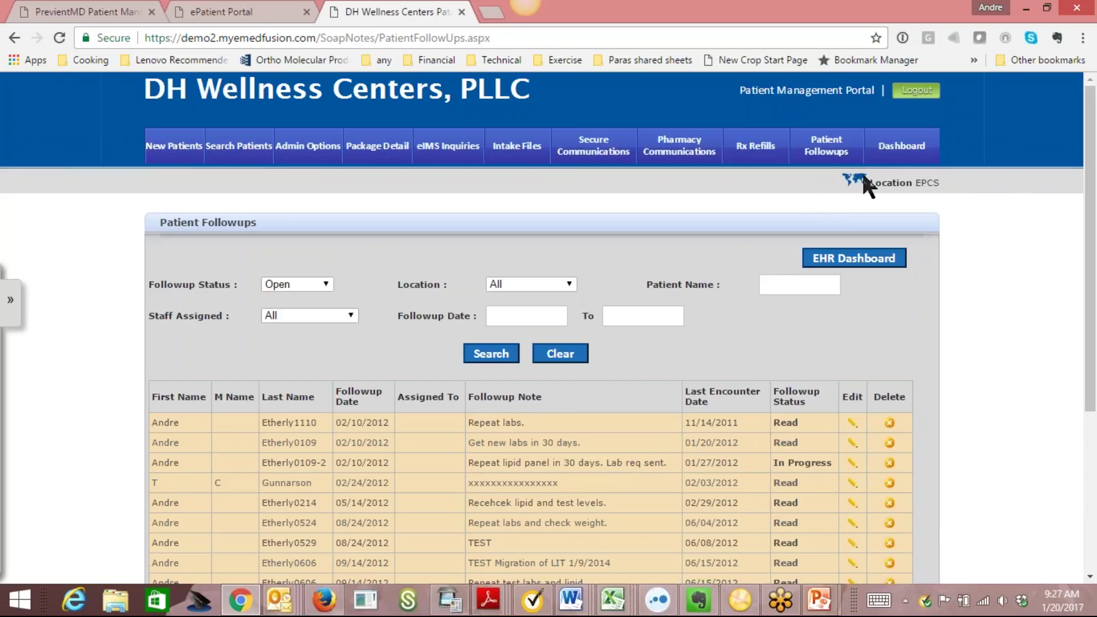
click(902, 145)
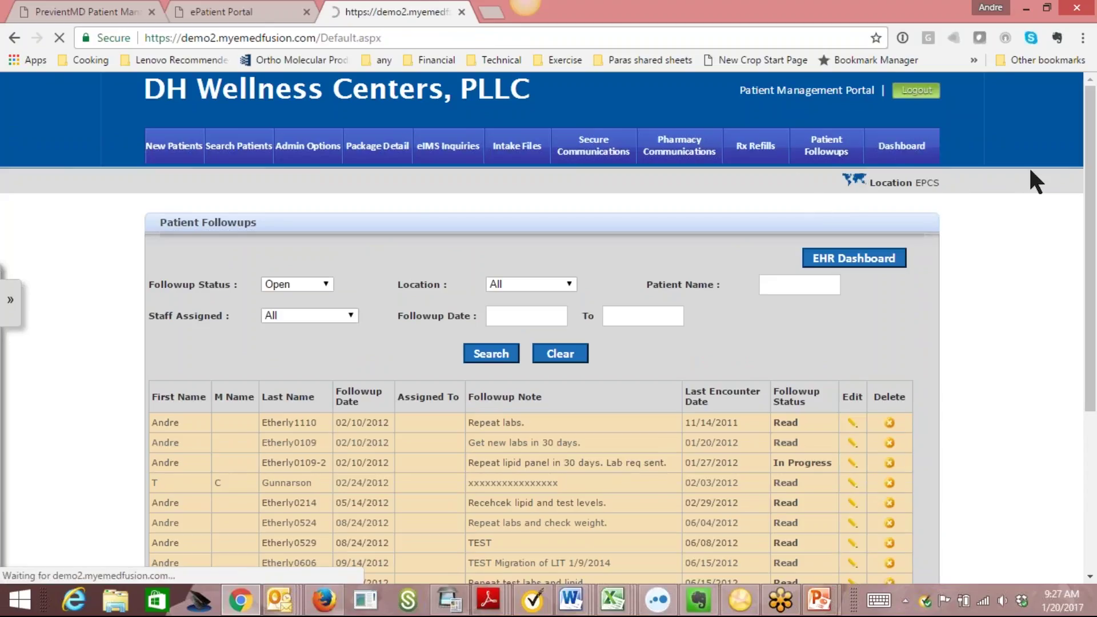
scroll(518, 320, down, 4)
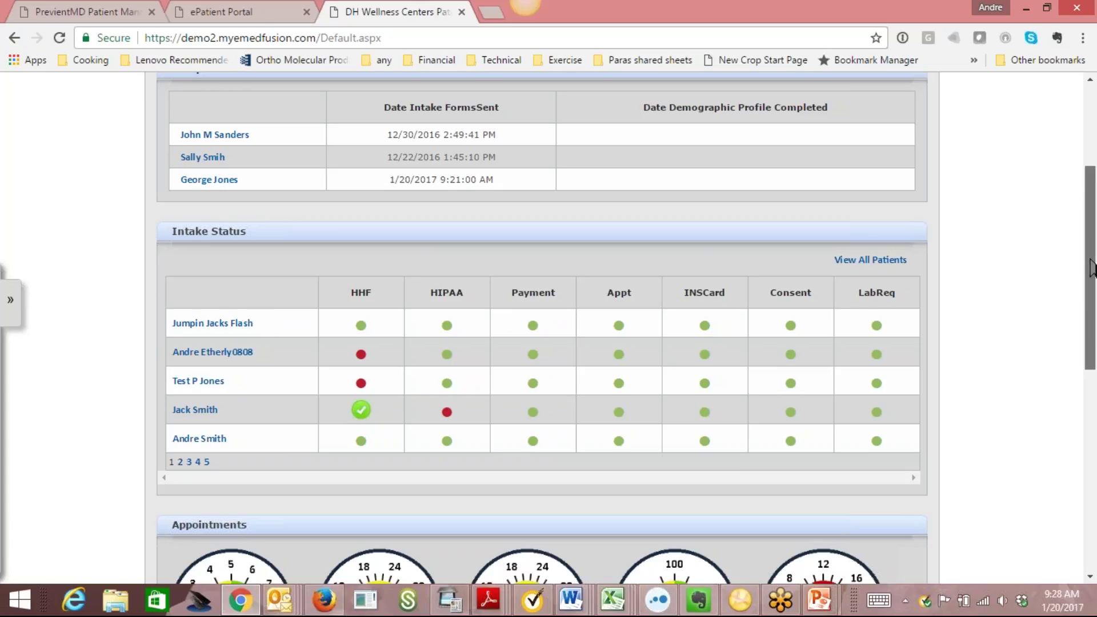
Scroll through the dashboard gauges, then list the locations: All location, Anywhere USA and EPCS.
scroll(1075, 269, up, 1)
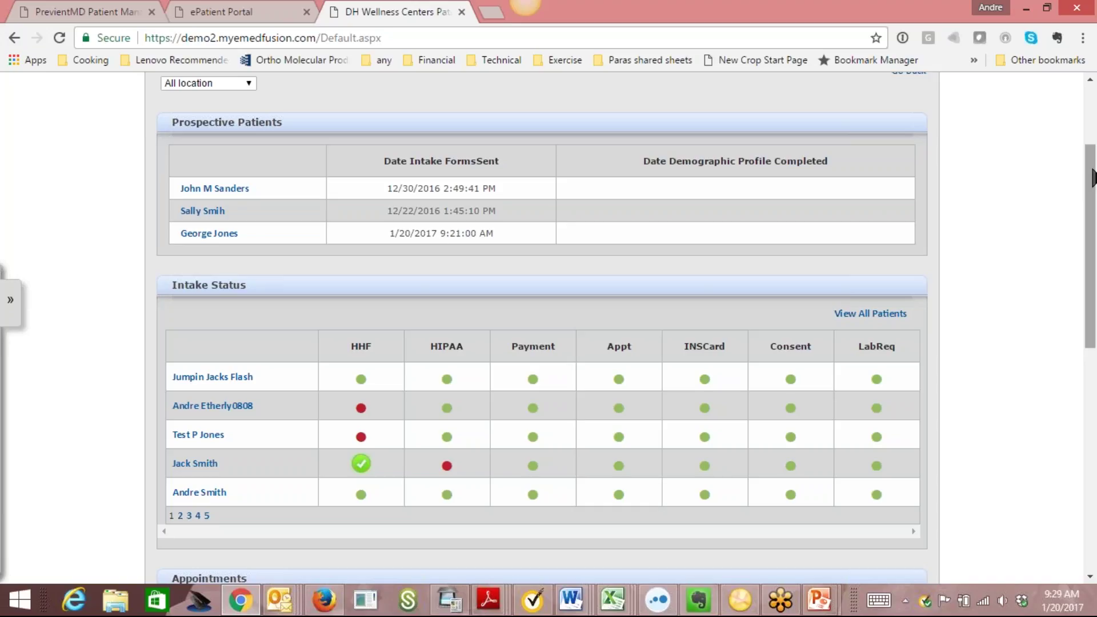
scroll(474, 357, down, 2)
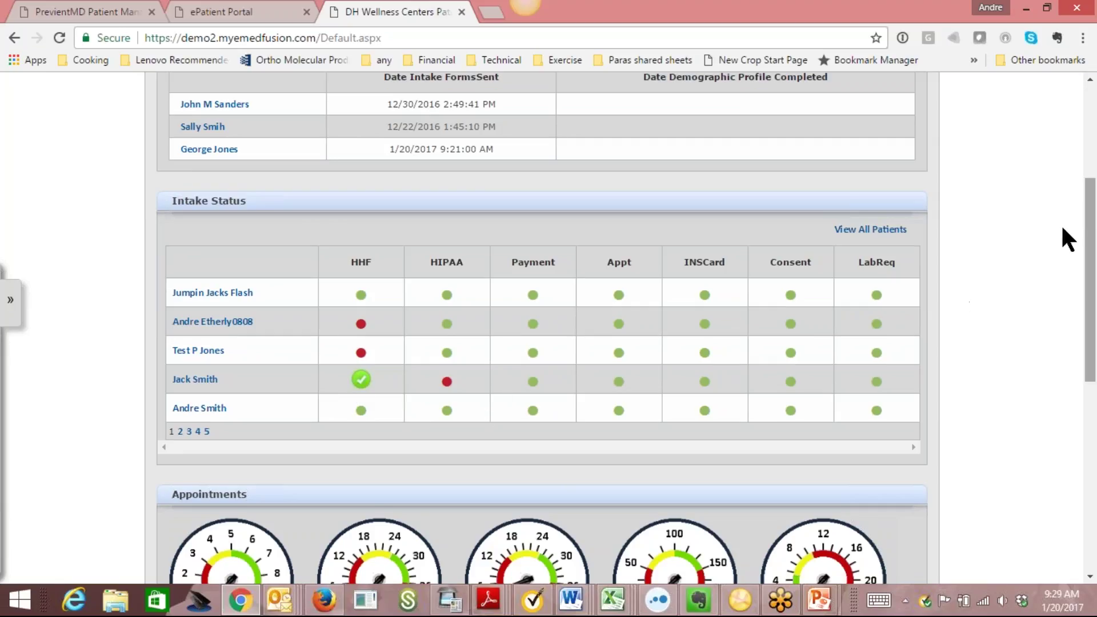
drag(1093, 245, 1093, 267)
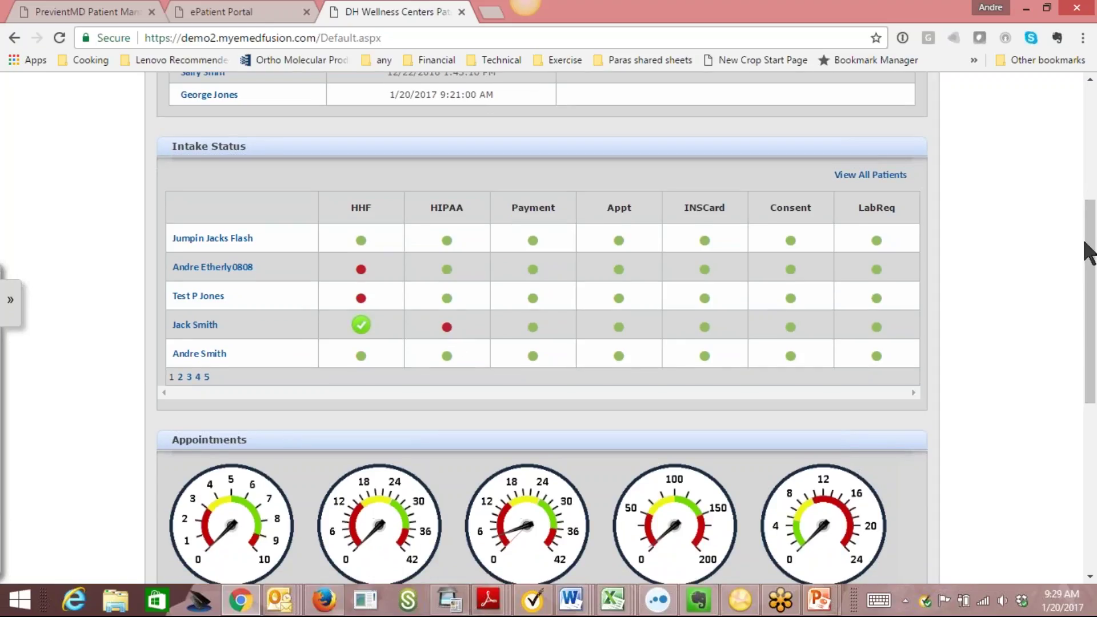
drag(1093, 255, 1094, 366)
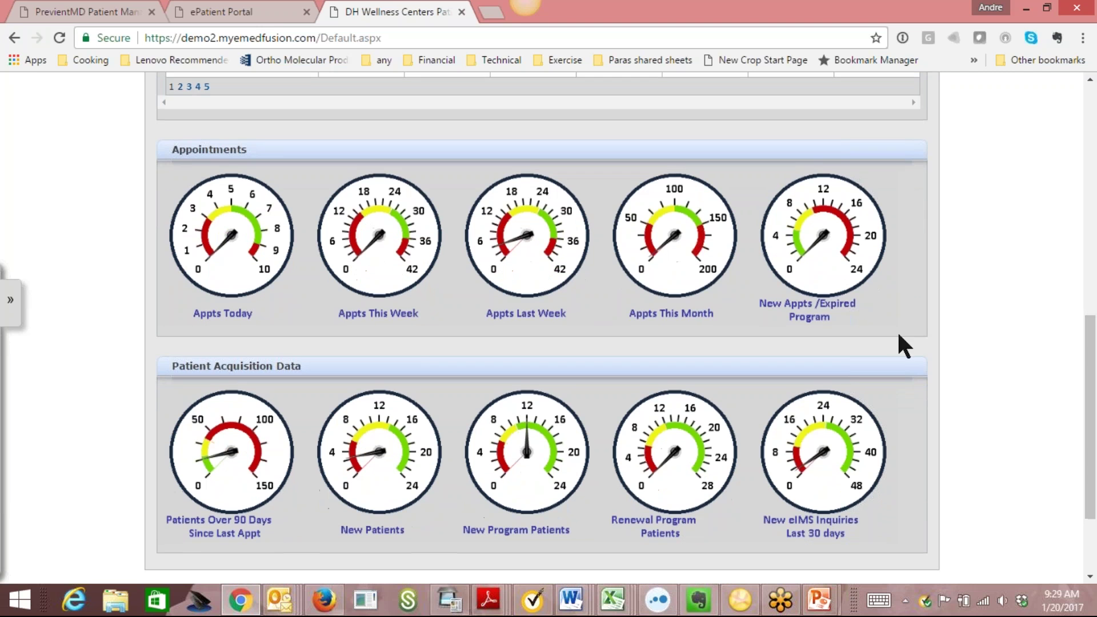
click(690, 308)
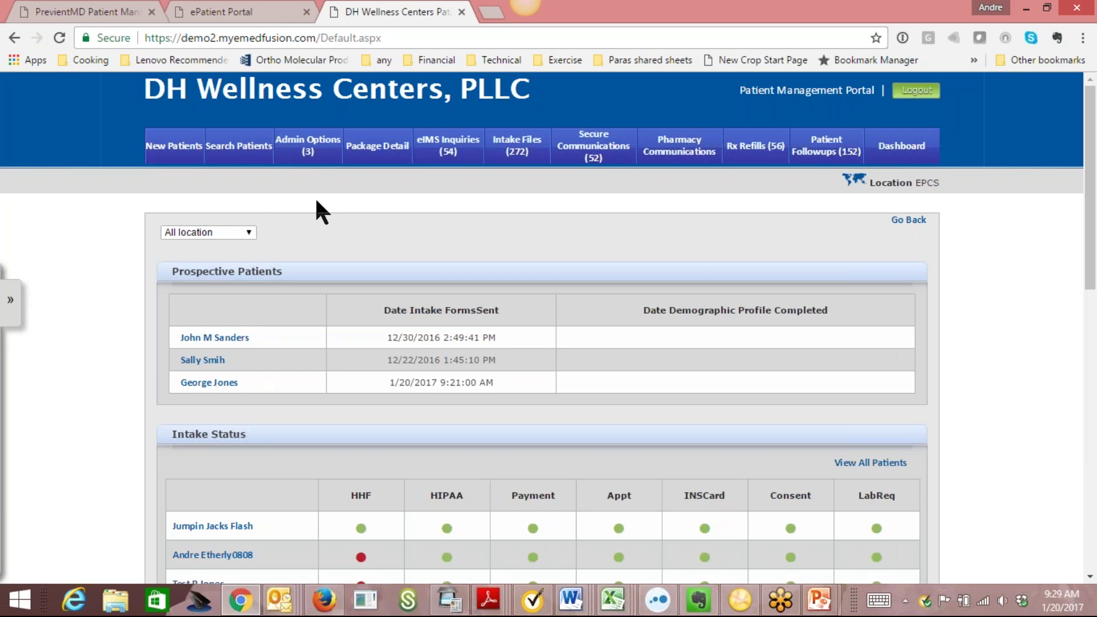
click(247, 233)
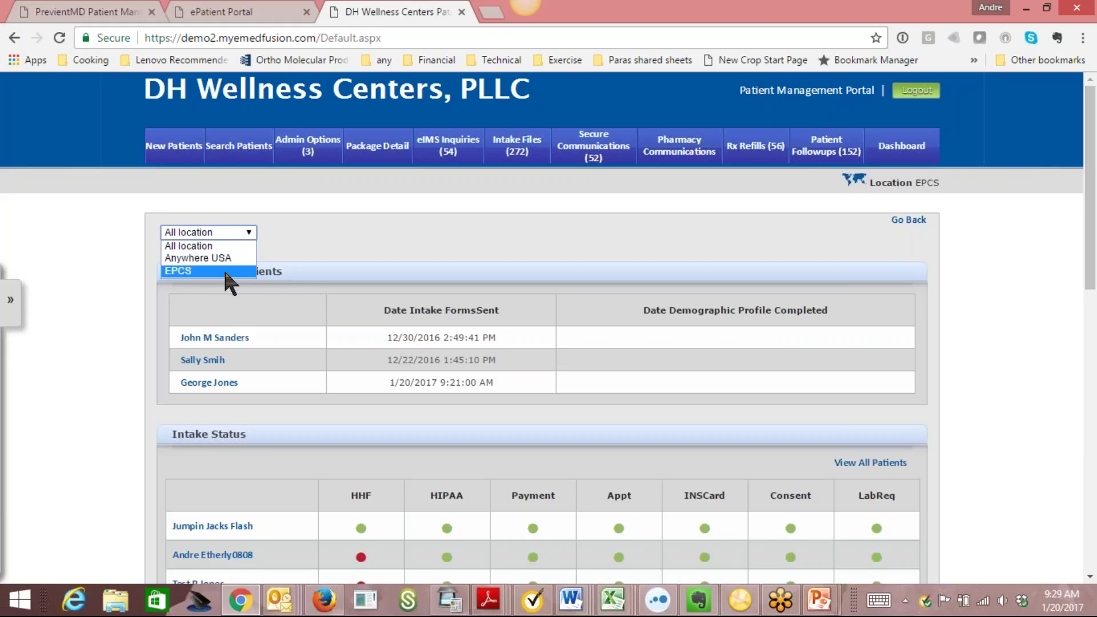
Keep 'All location' selected and scroll down to the Appointments and Patient Acquisition Data gauges.
click(329, 238)
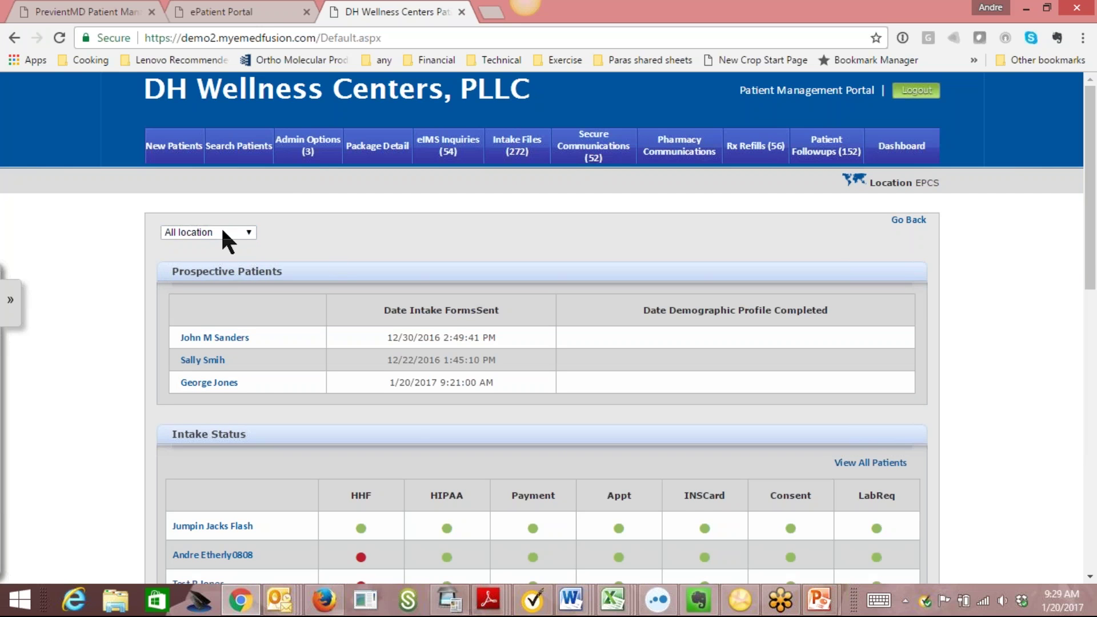
drag(1092, 226, 1093, 443)
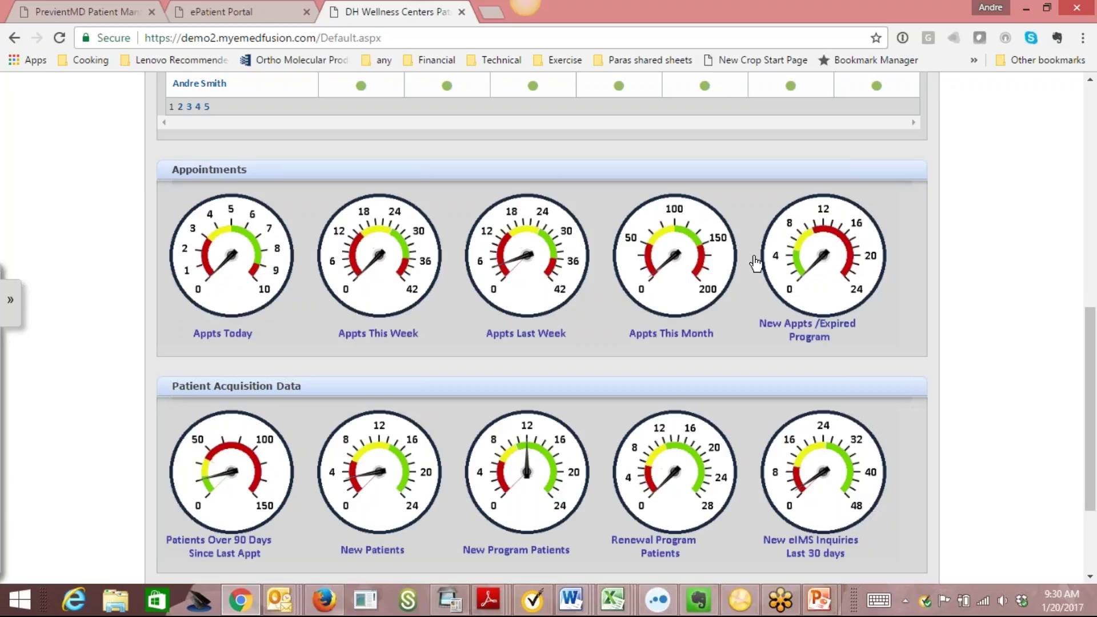
click(527, 262)
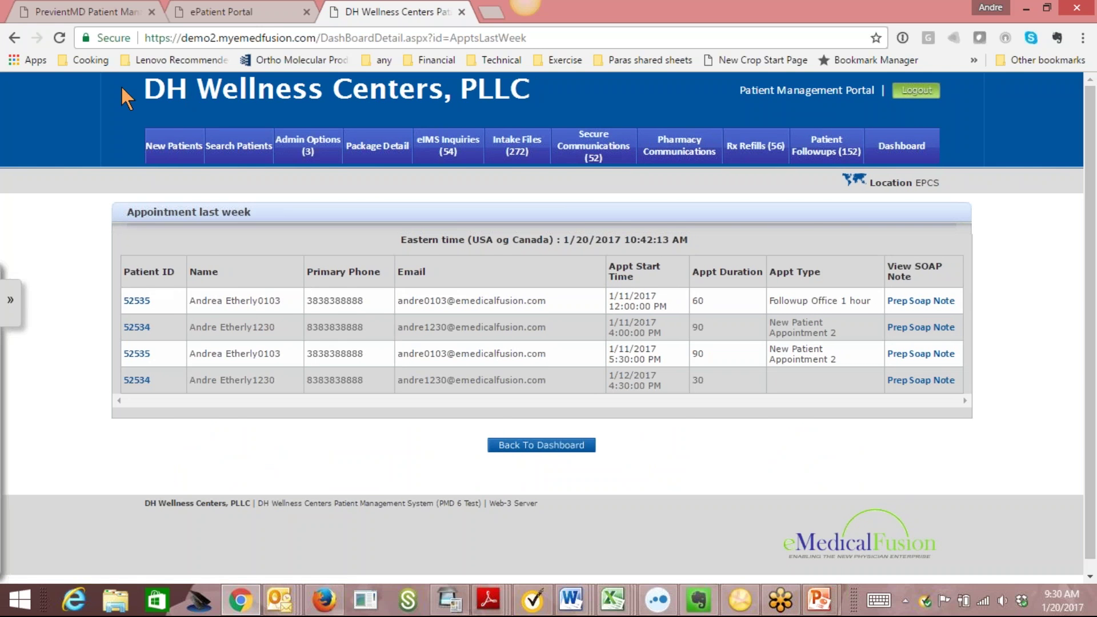
click(13, 38)
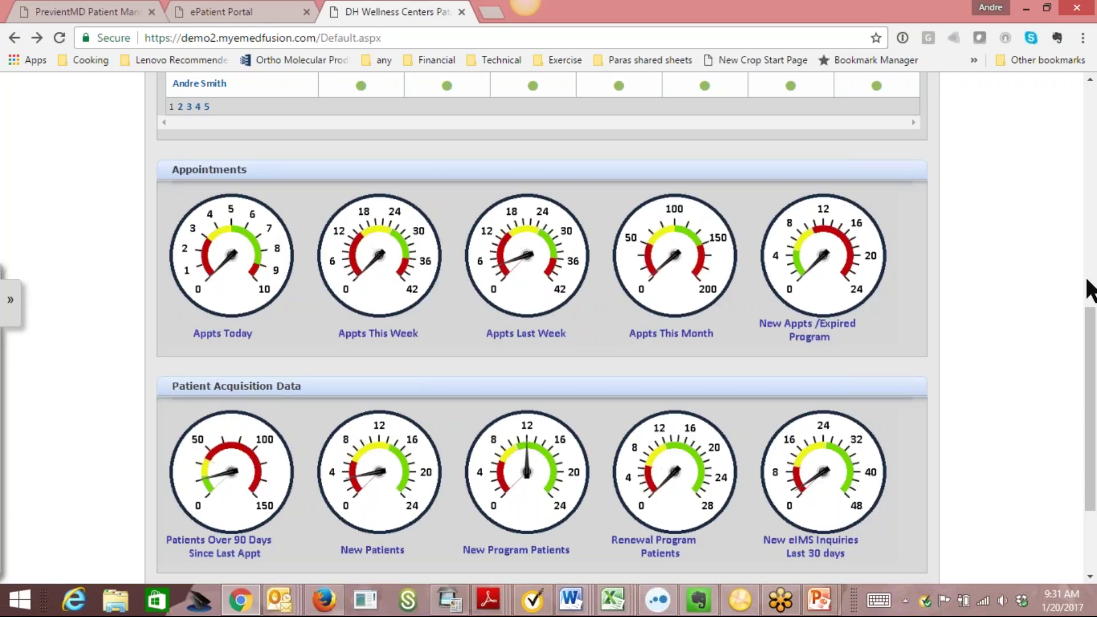
Scroll the dashboard back up to Intake Status and dismiss the Outlook mail notification.
scroll(1092, 346, down, 3)
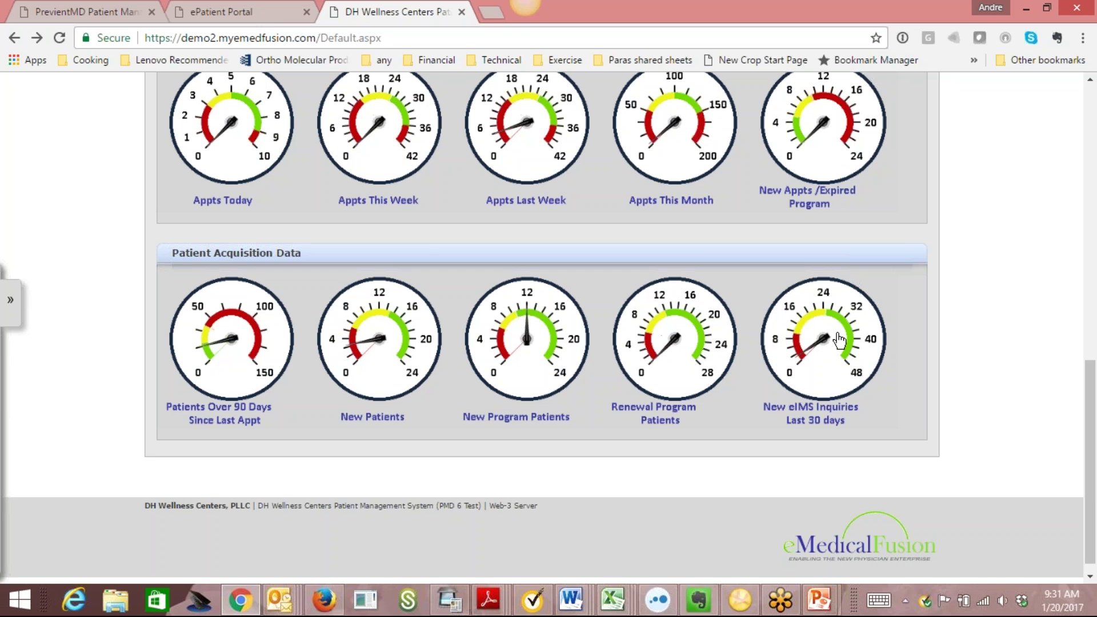
drag(1094, 428, 1095, 182)
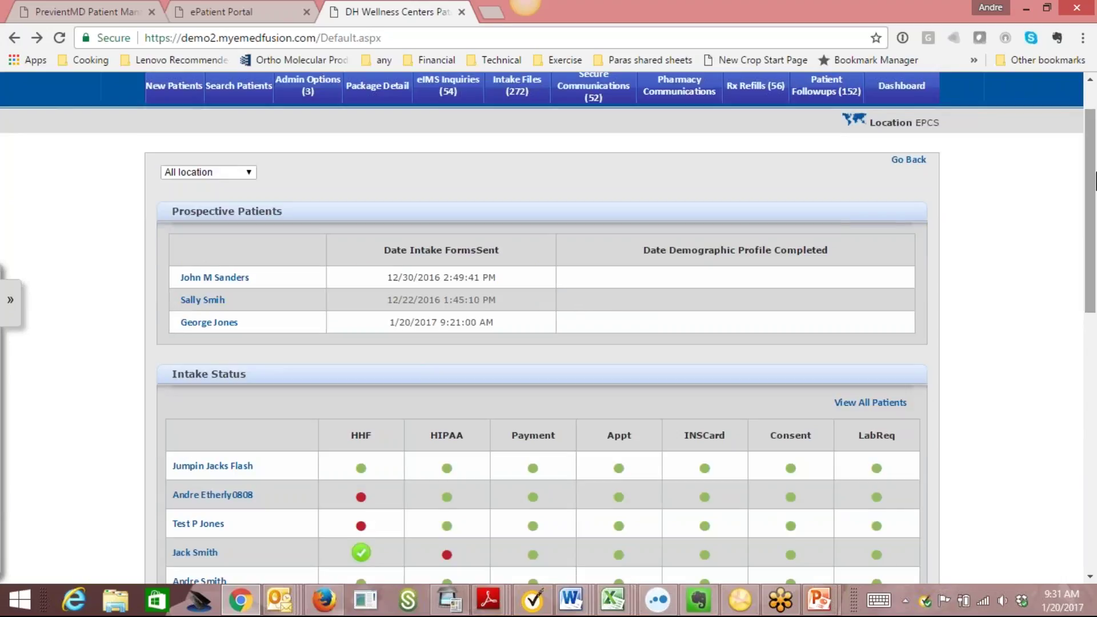
drag(1096, 182, 1096, 242)
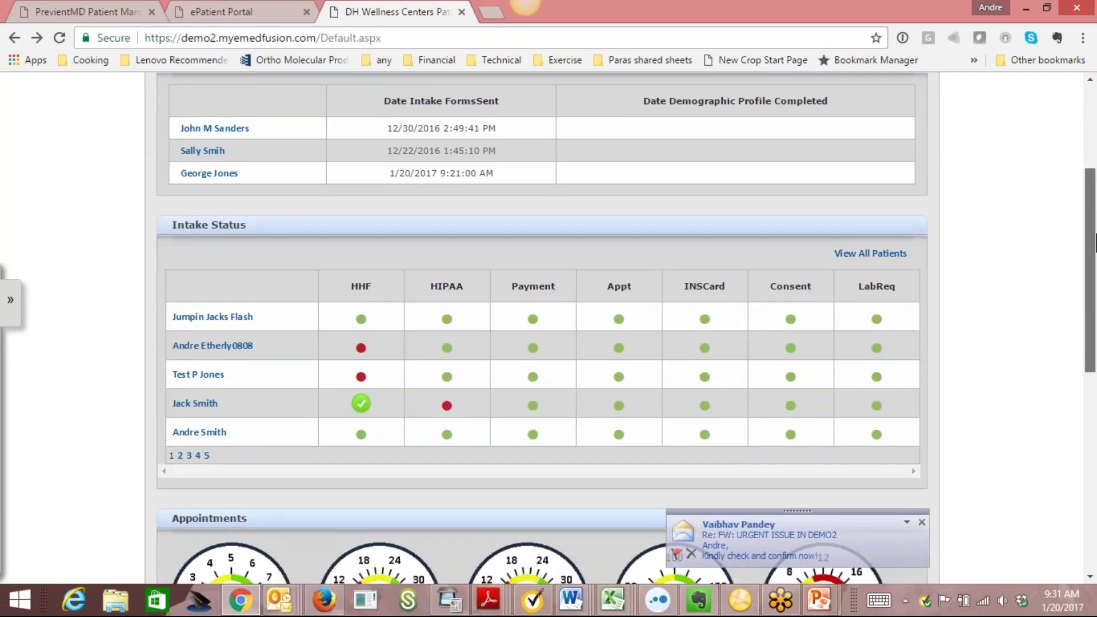
click(921, 523)
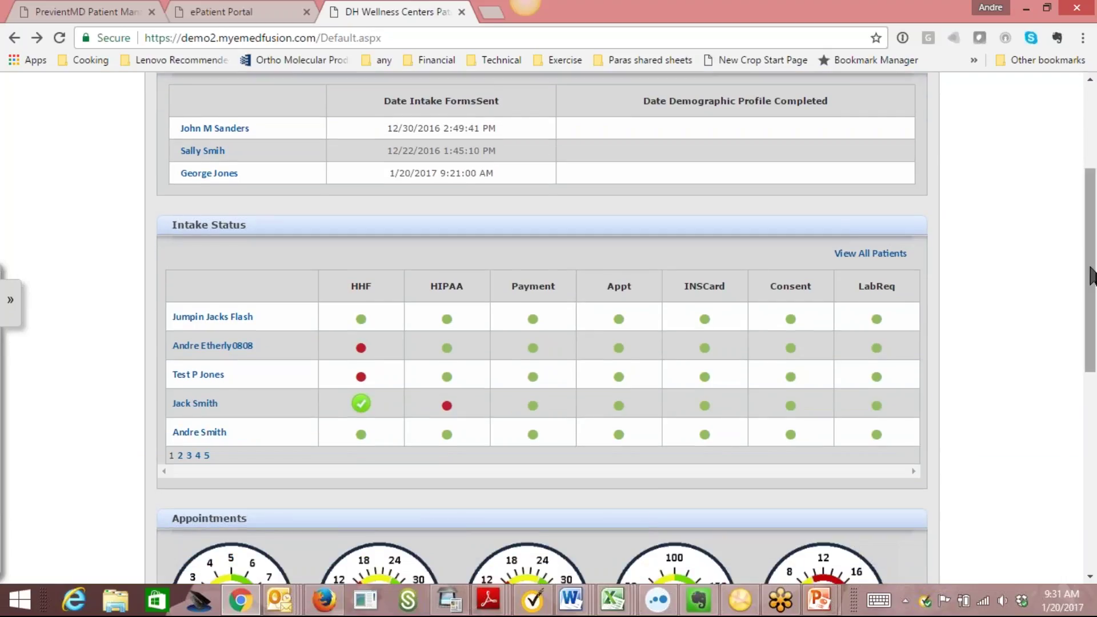
Open the Edit Patient record of the Intake Status patient with HHF checked and HIPAA red.
click(208, 405)
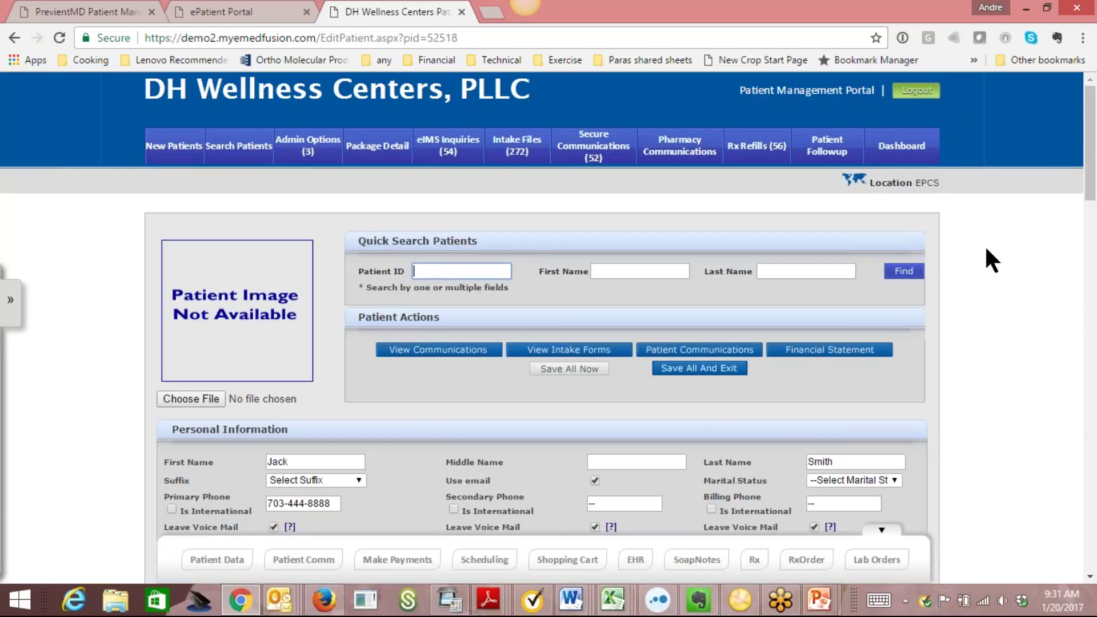
drag(1092, 172, 1095, 260)
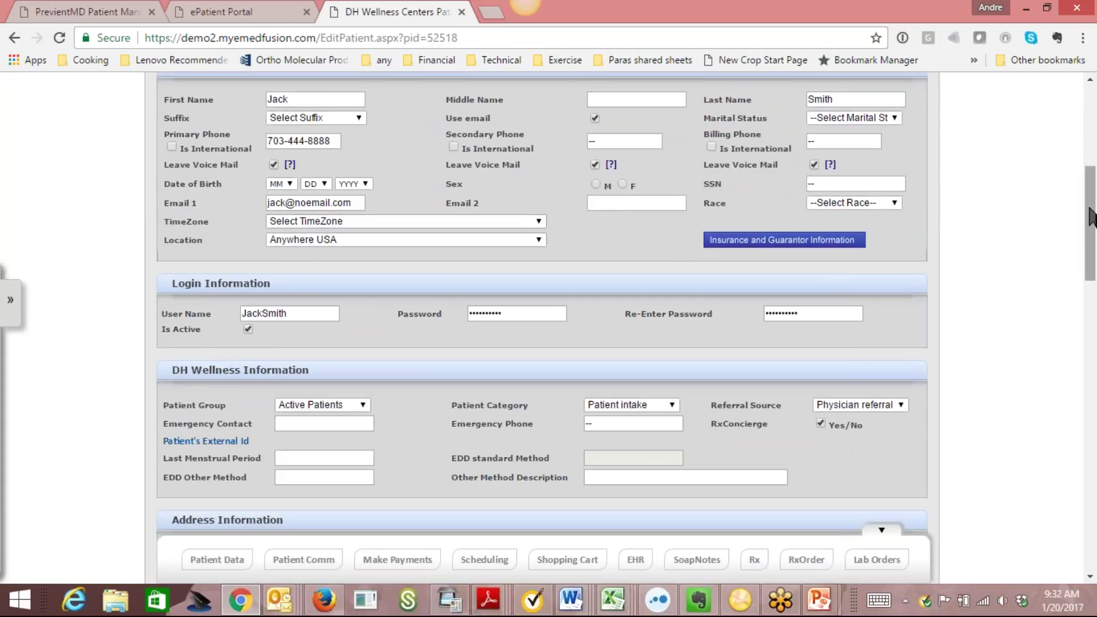
scroll(1092, 183, up, 3)
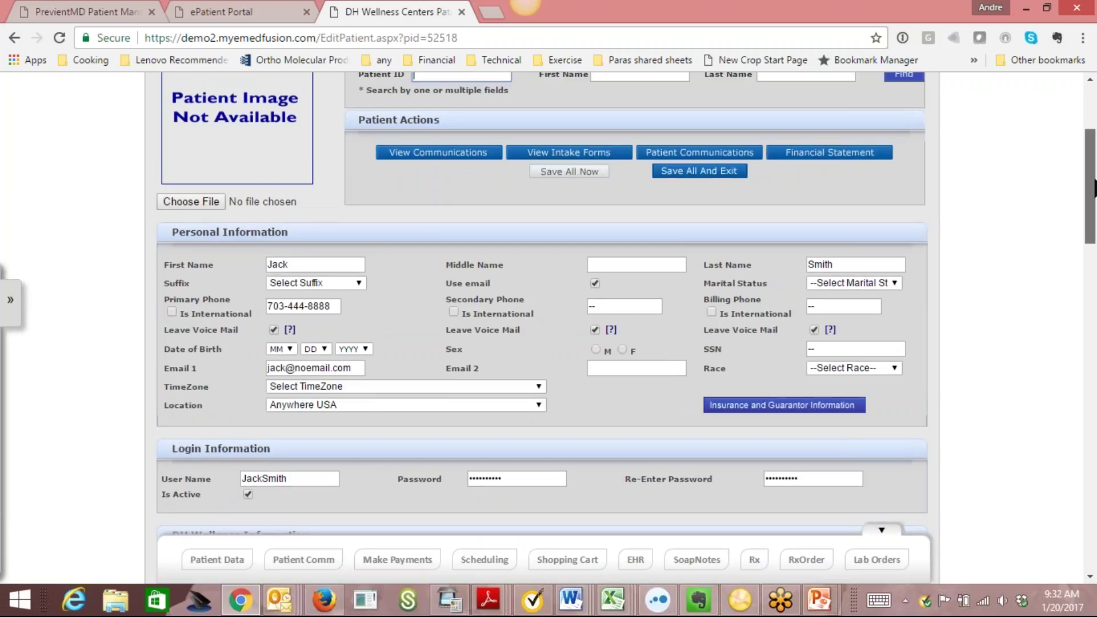
drag(1094, 194, 1053, 355)
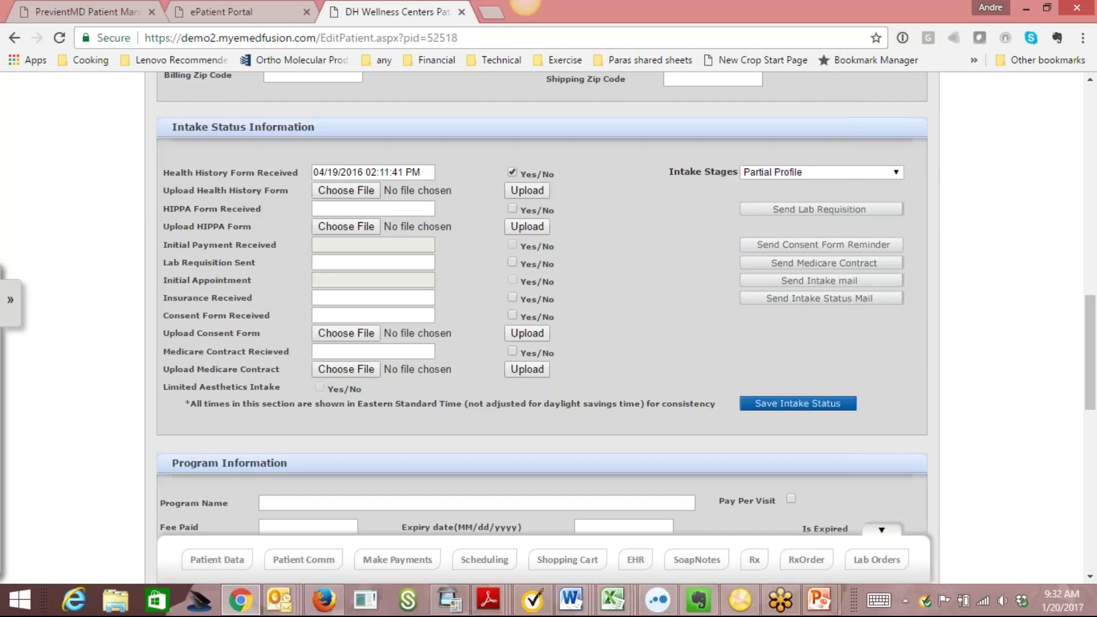
Leave the intake stage at Partial Profile and scroll down to the Comment section.
click(892, 171)
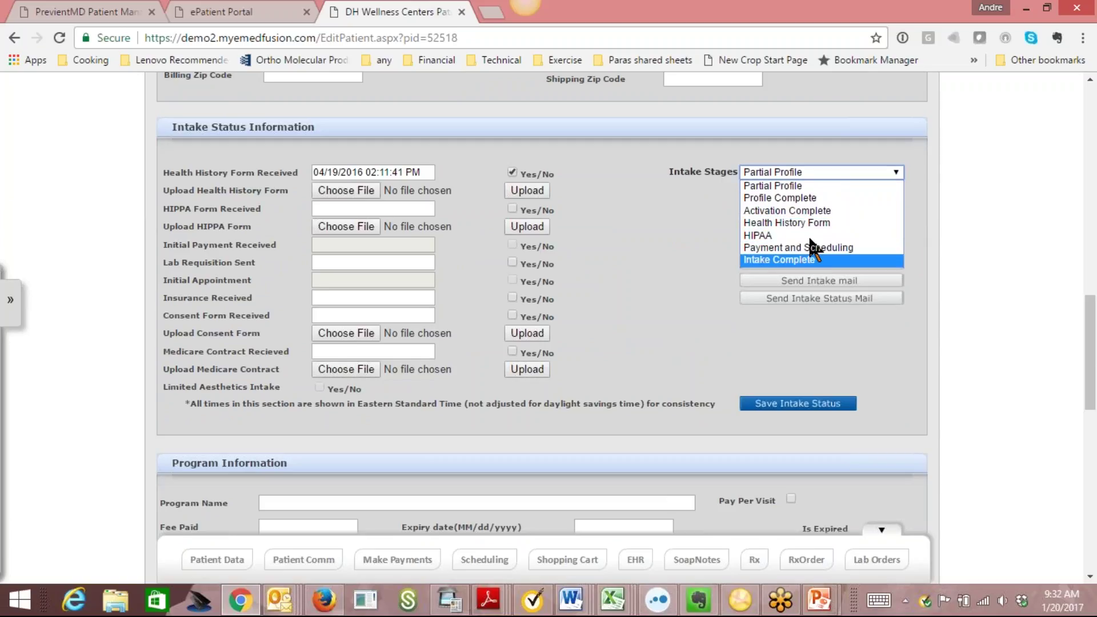
click(973, 302)
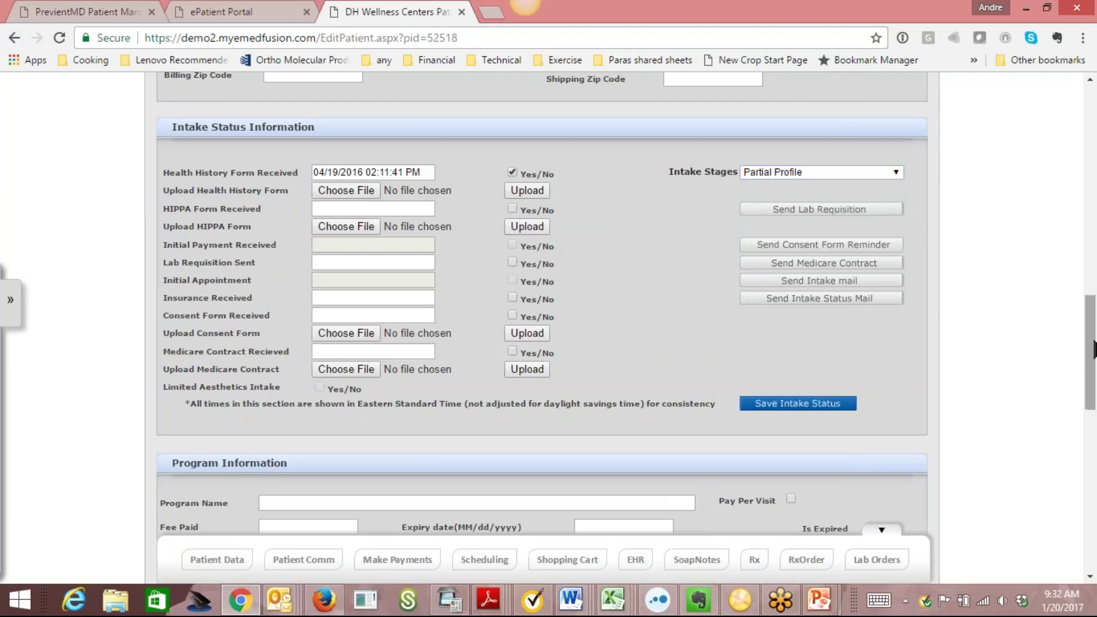
drag(1093, 352, 1094, 403)
scroll(488, 262, down, 1)
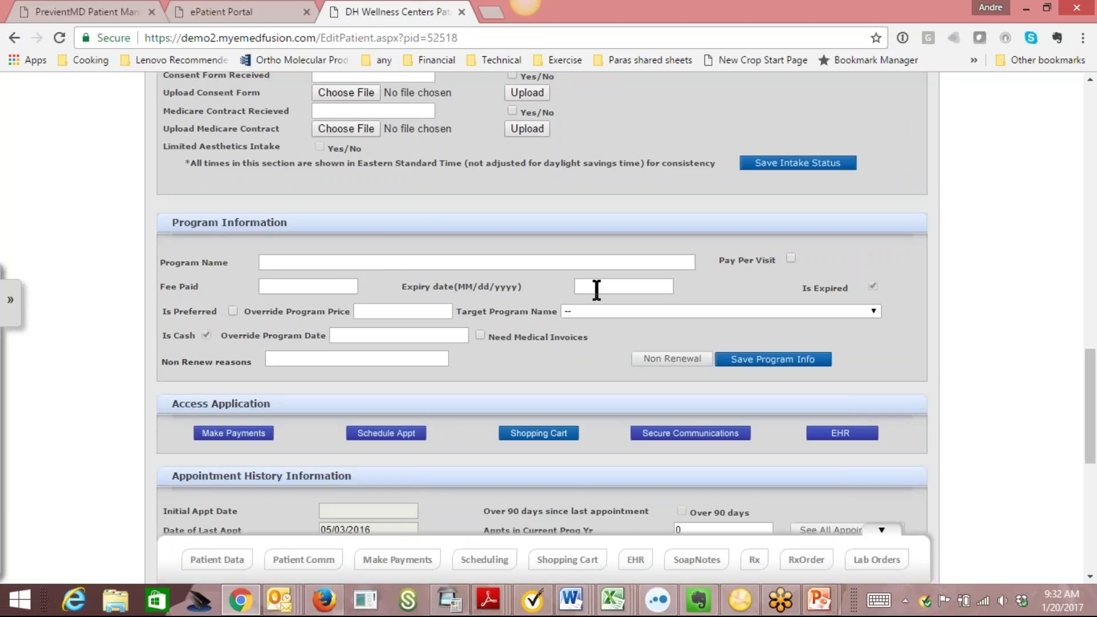
drag(1092, 397, 1095, 460)
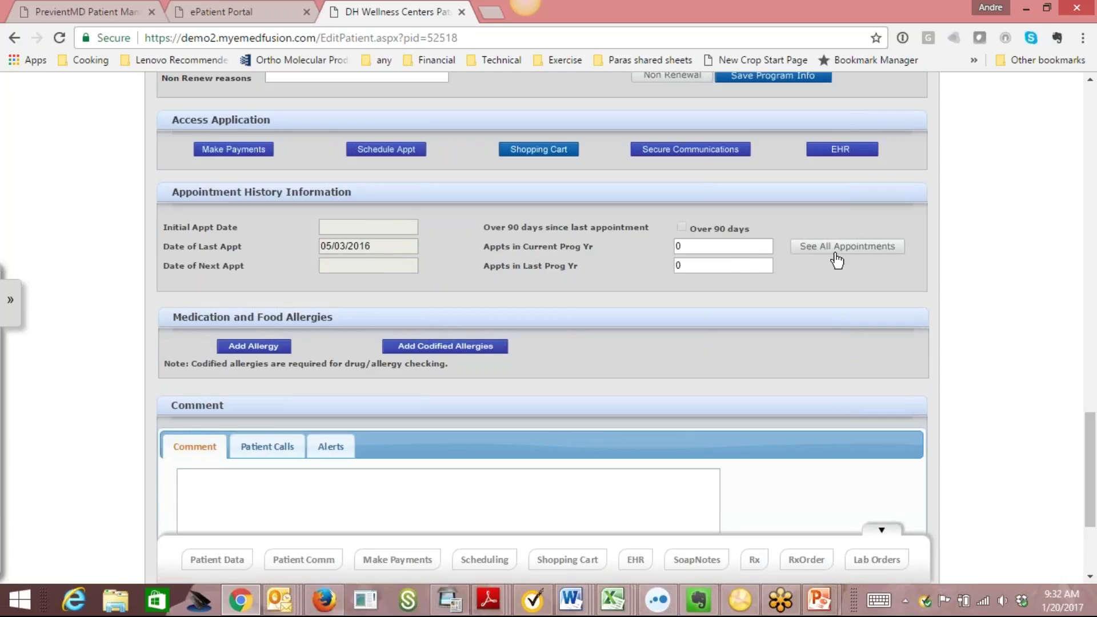
drag(1092, 471, 1092, 509)
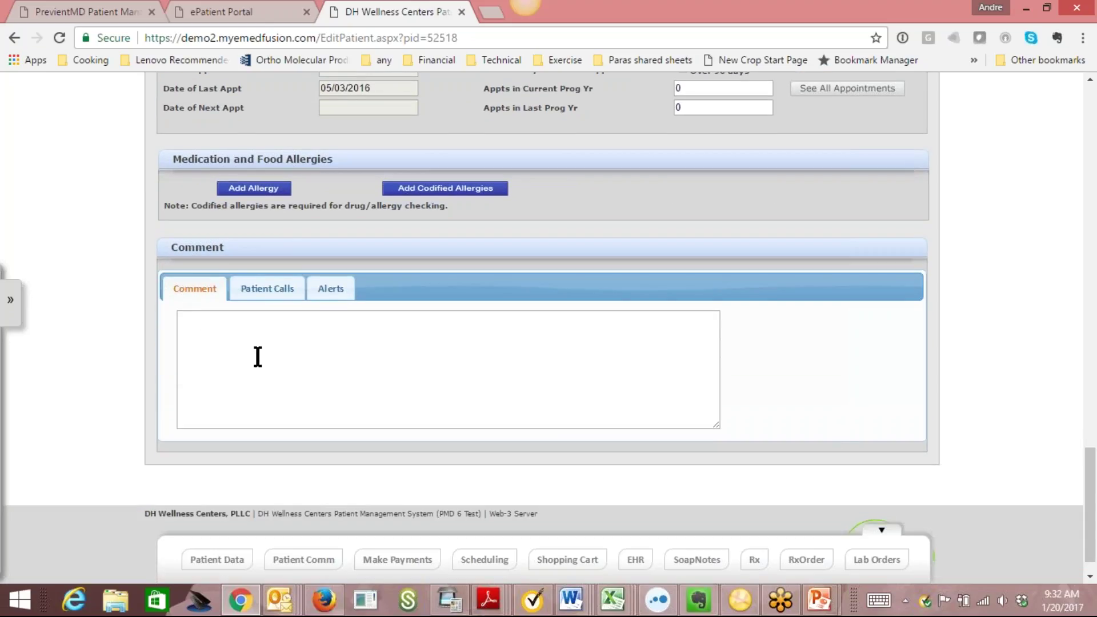
Submit the alert 'Patient has outstanding bounced check for $200.' in the Comment section's Alerts tab.
click(235, 339)
text(dddd)
text(ddddded)
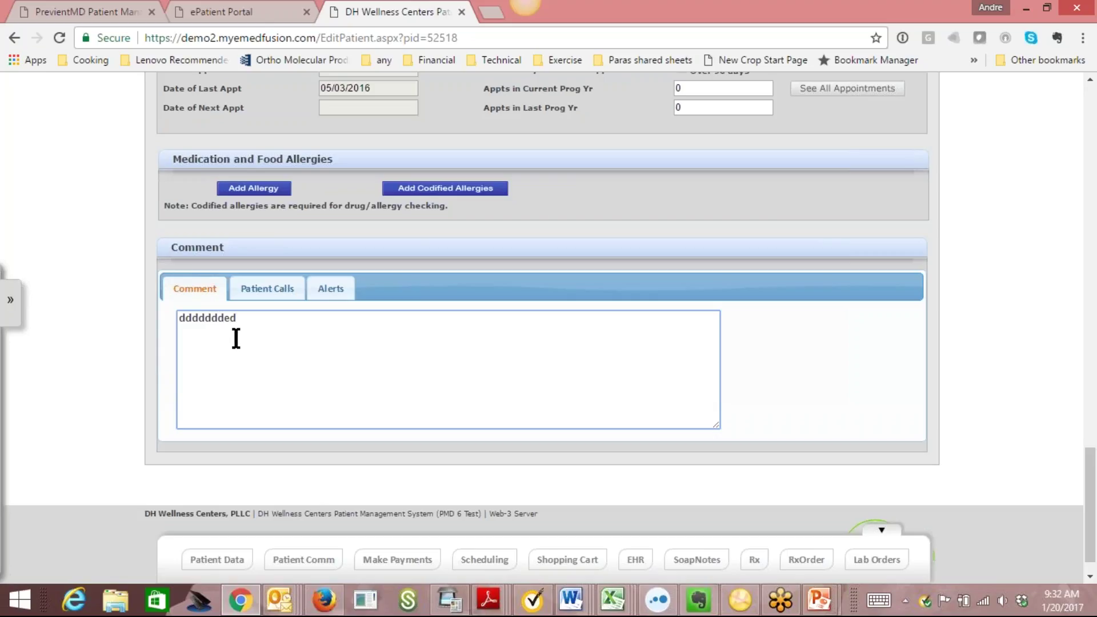
click(337, 293)
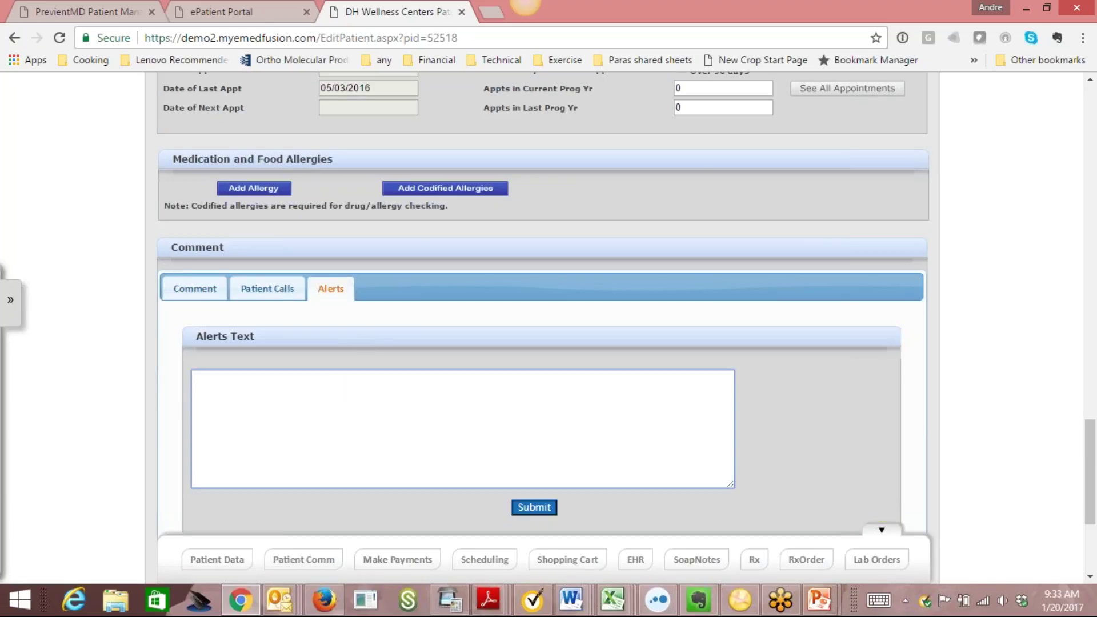
text(Patient has outstanding bounced check.)
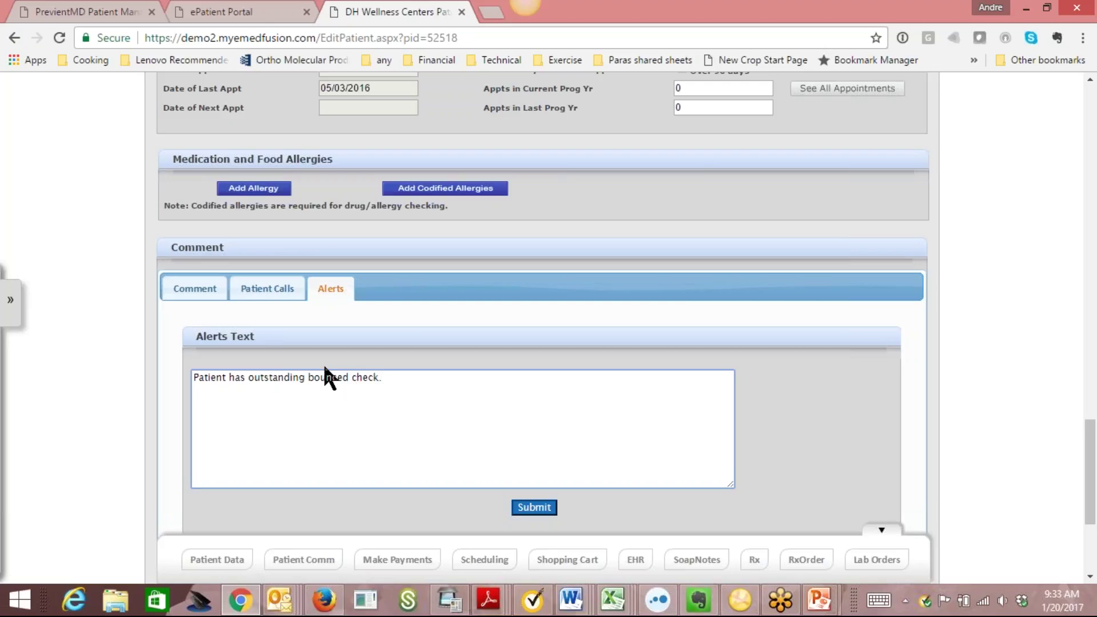
key(BackSpace)
text(for $200.)
click(533, 507)
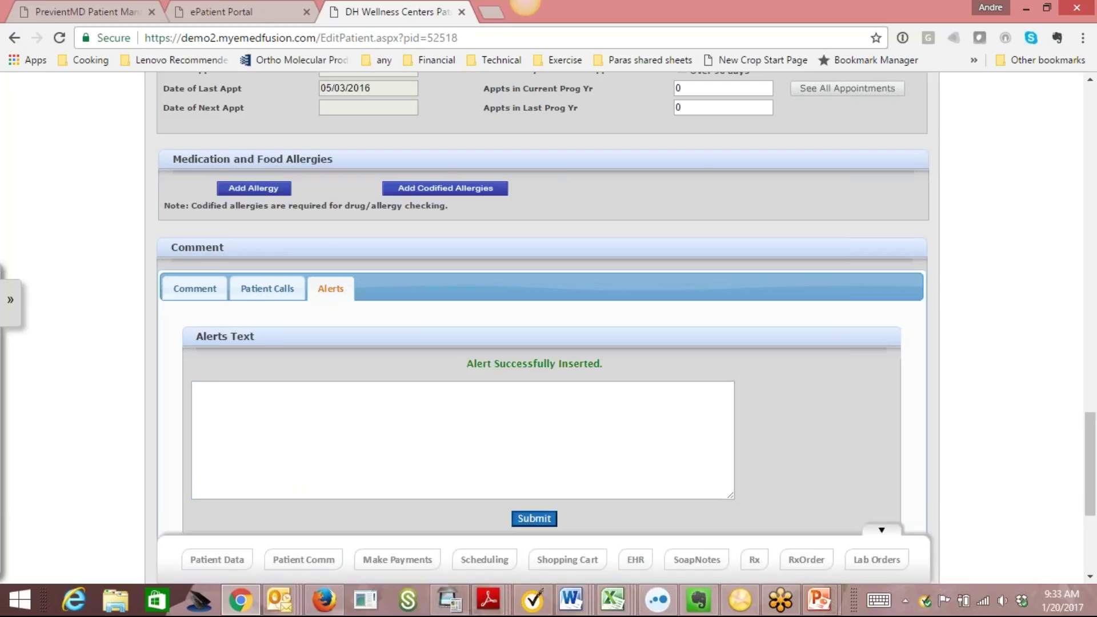
drag(1093, 474, 1093, 373)
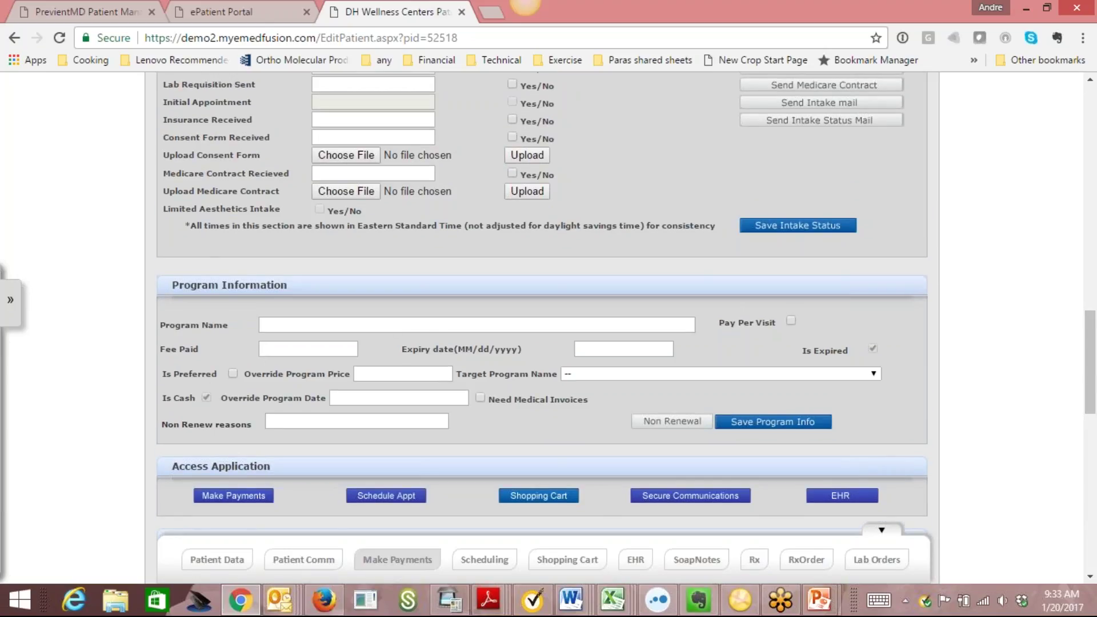
Open the patient's Make Payments page and discontinue the bounced-check alert.
click(398, 563)
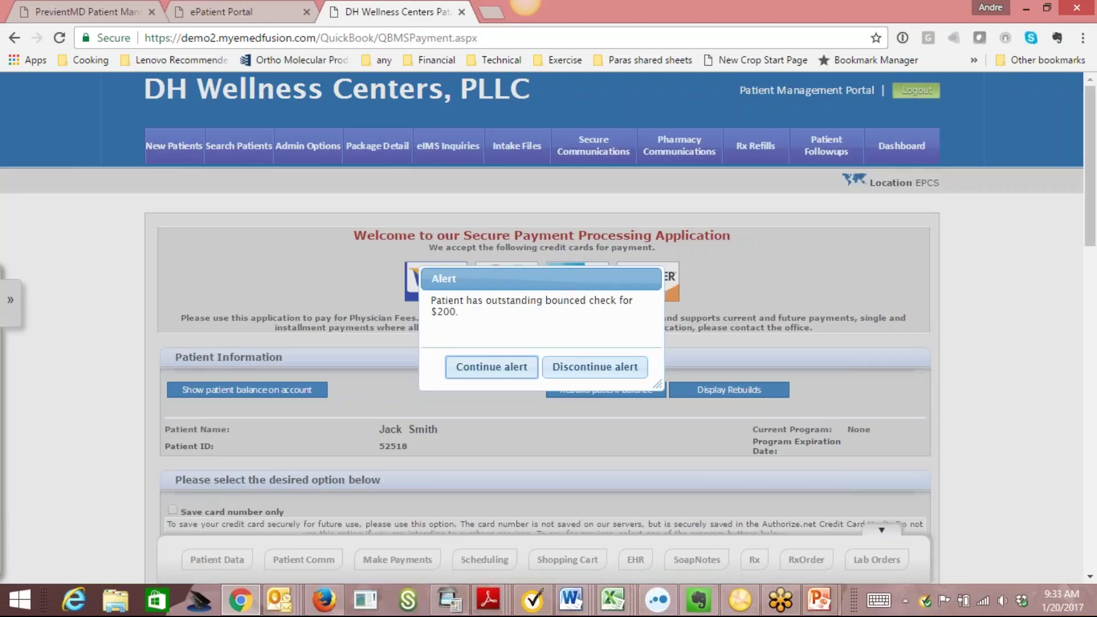
click(594, 369)
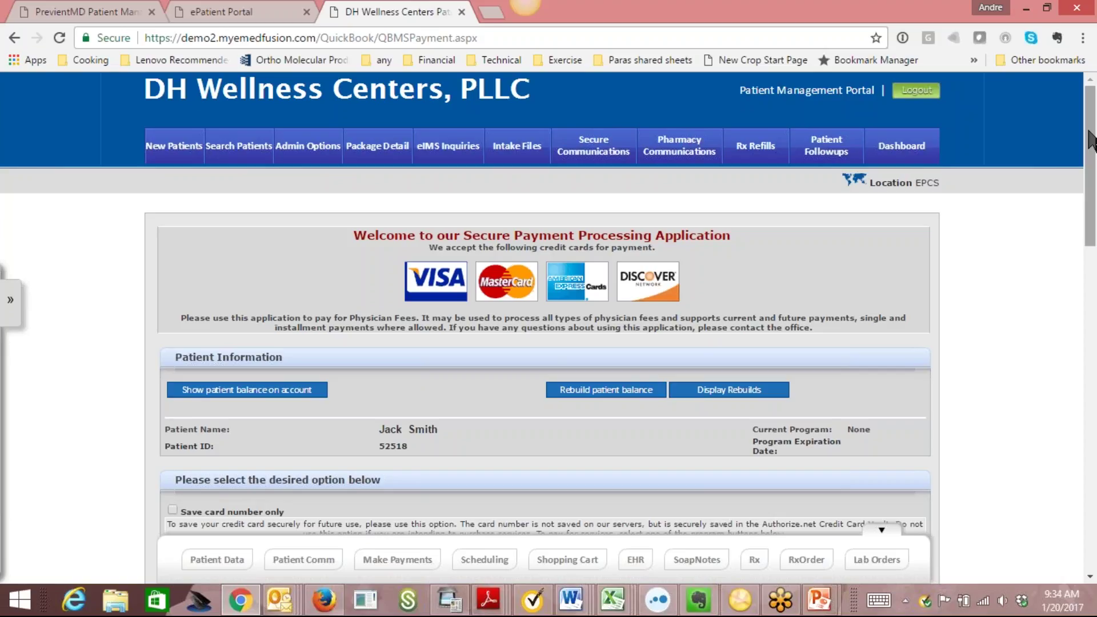
drag(1092, 150, 1095, 222)
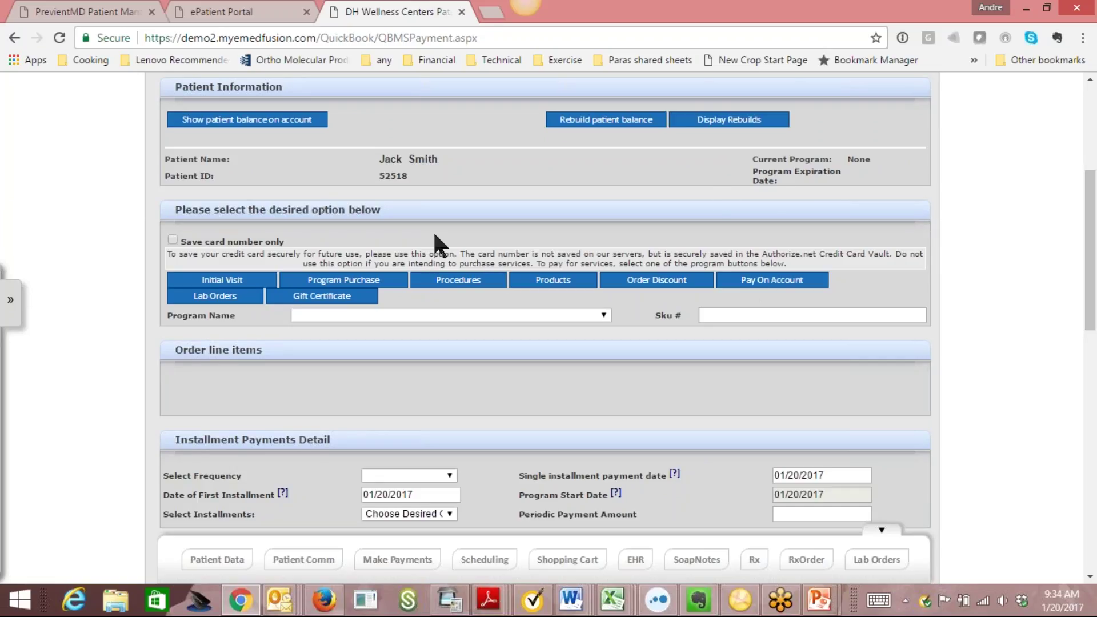
Purchase the 12 Month Gold Program ($1,275.00), shown as 2 monthly installments of $637.50.
click(383, 281)
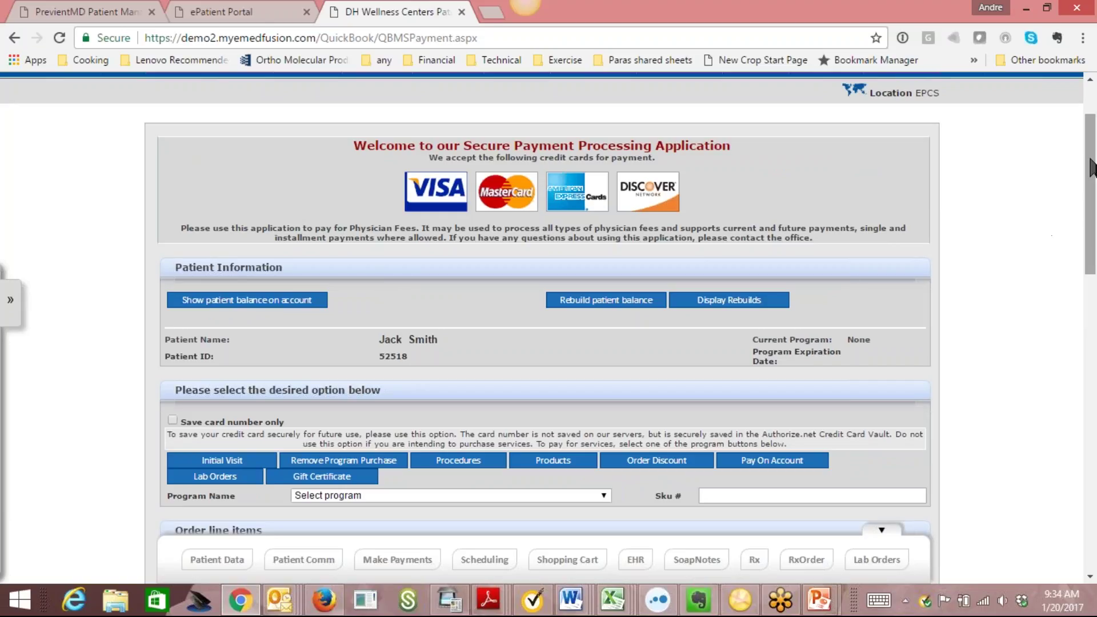
drag(1091, 160, 1004, 256)
click(601, 177)
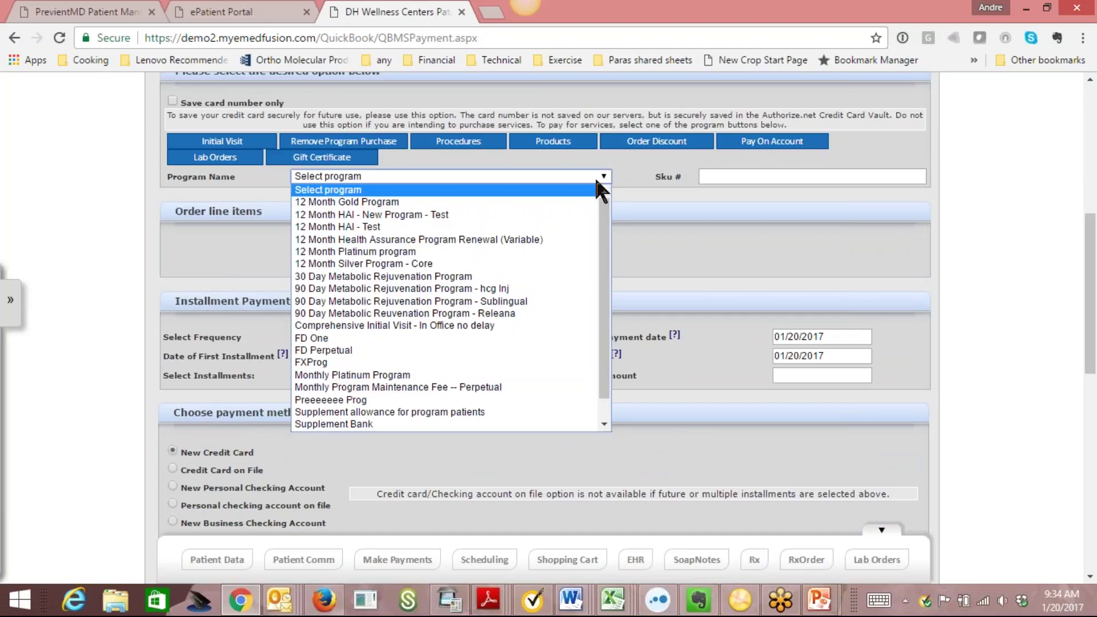
click(530, 200)
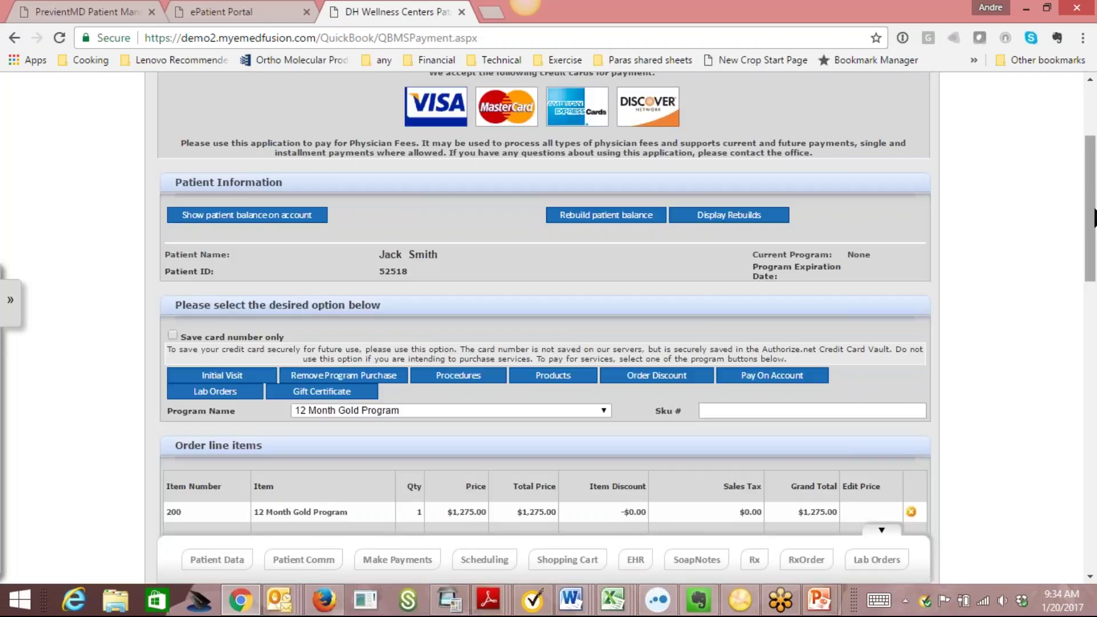
drag(1094, 213, 1093, 257)
scroll(402, 377, down, 1)
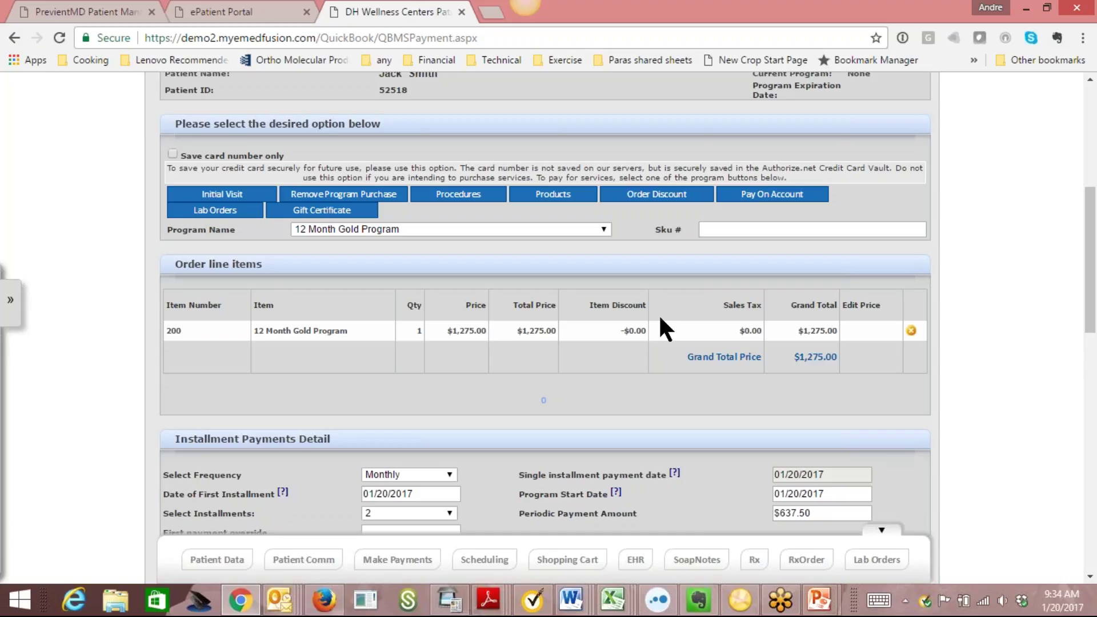
Delete the 12 Month Gold Program row from the order's line items.
scroll(691, 258, down, 1)
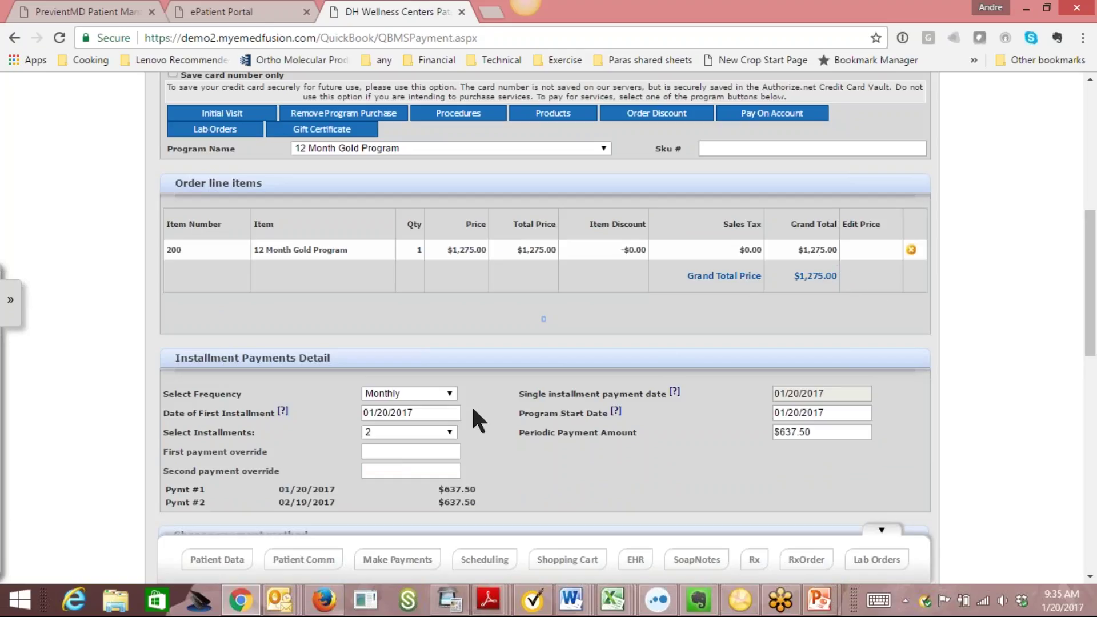
click(450, 394)
click(450, 394)
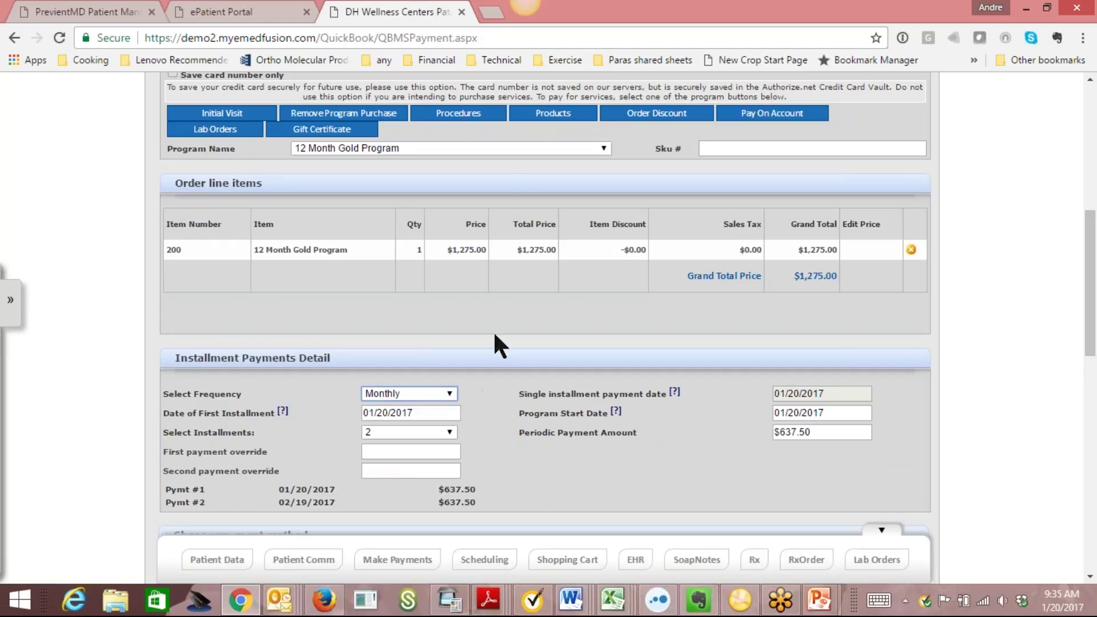
click(912, 250)
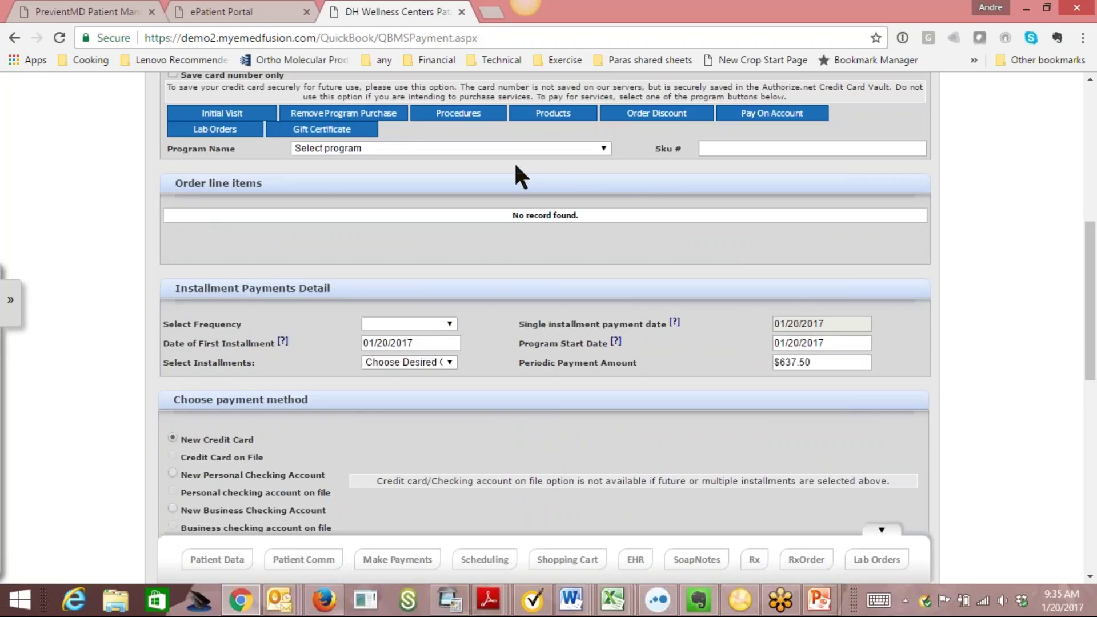
Choose the 12 Month Platinum program ($2,000.00) as the order's line item.
click(602, 148)
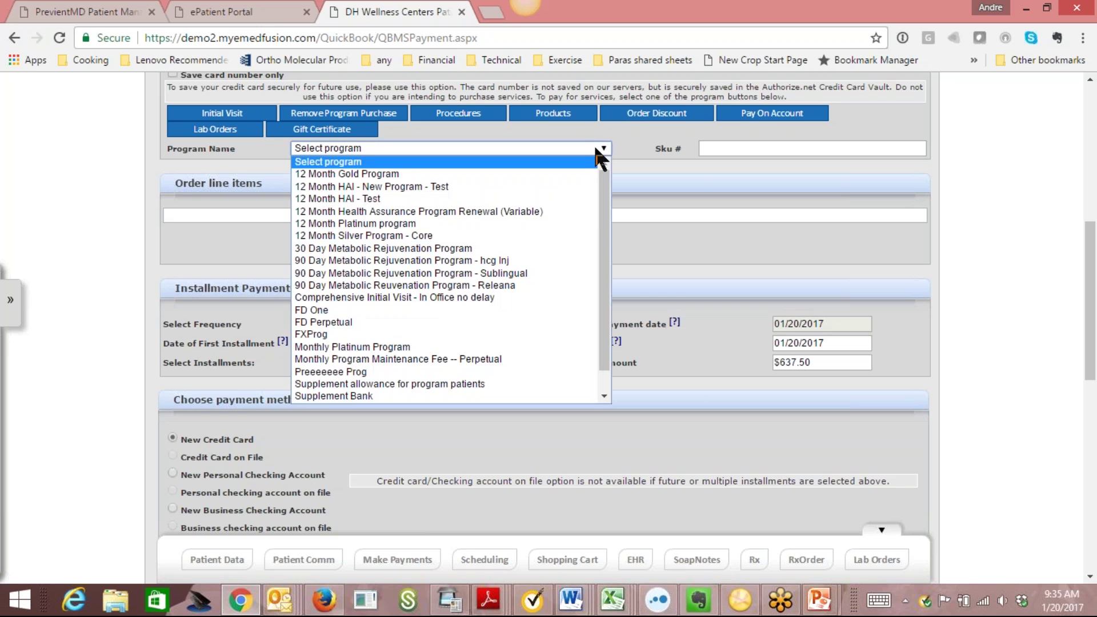
click(503, 223)
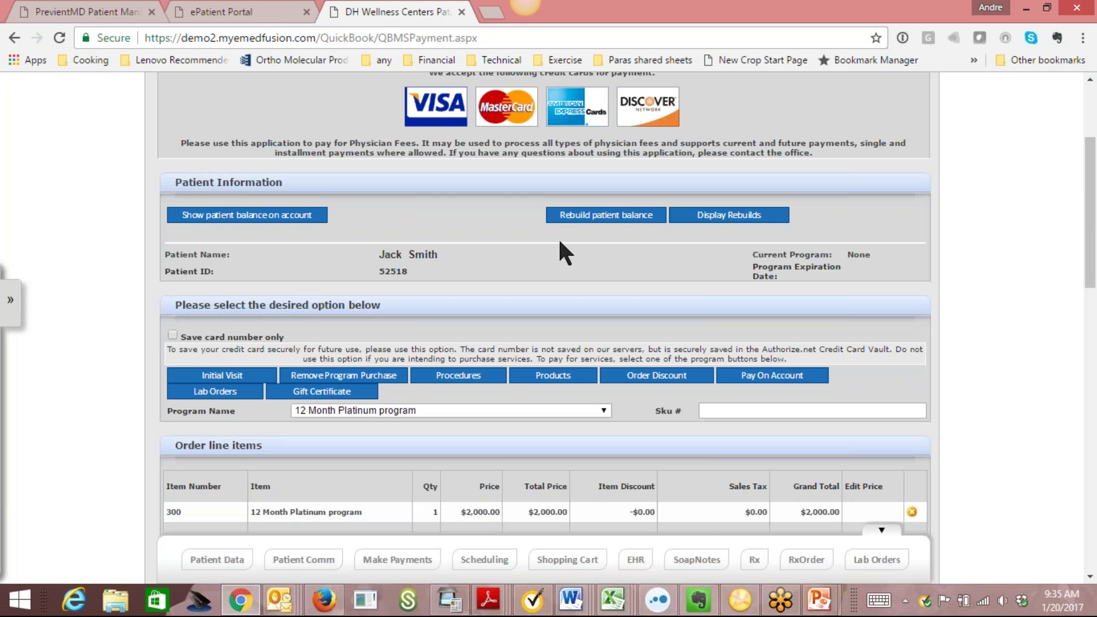
drag(1089, 180, 1061, 255)
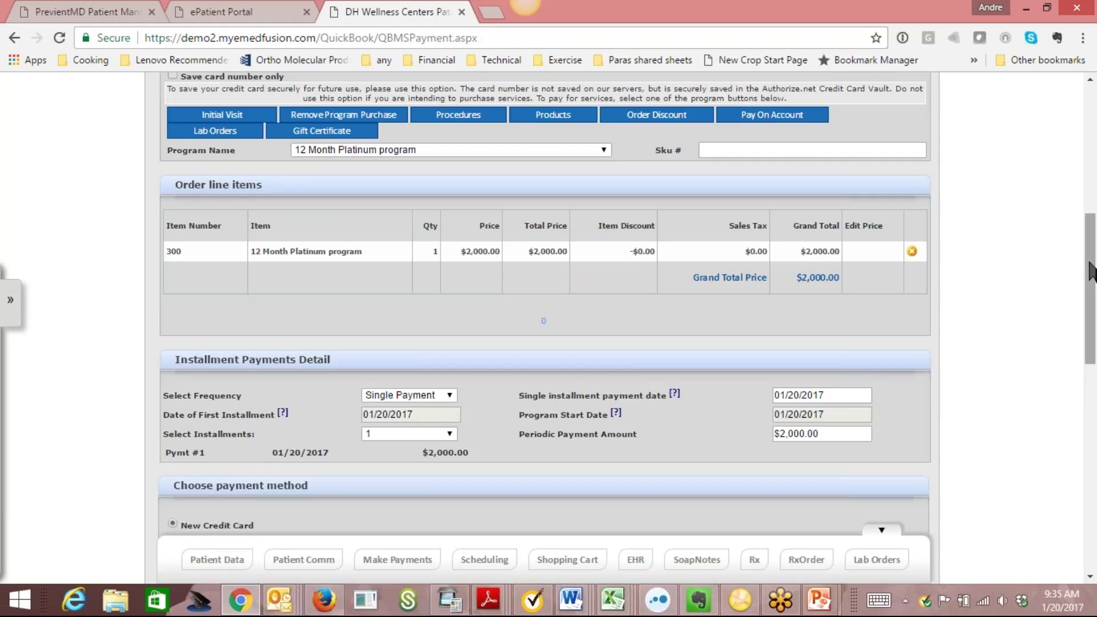
scroll(1091, 291, down, 2)
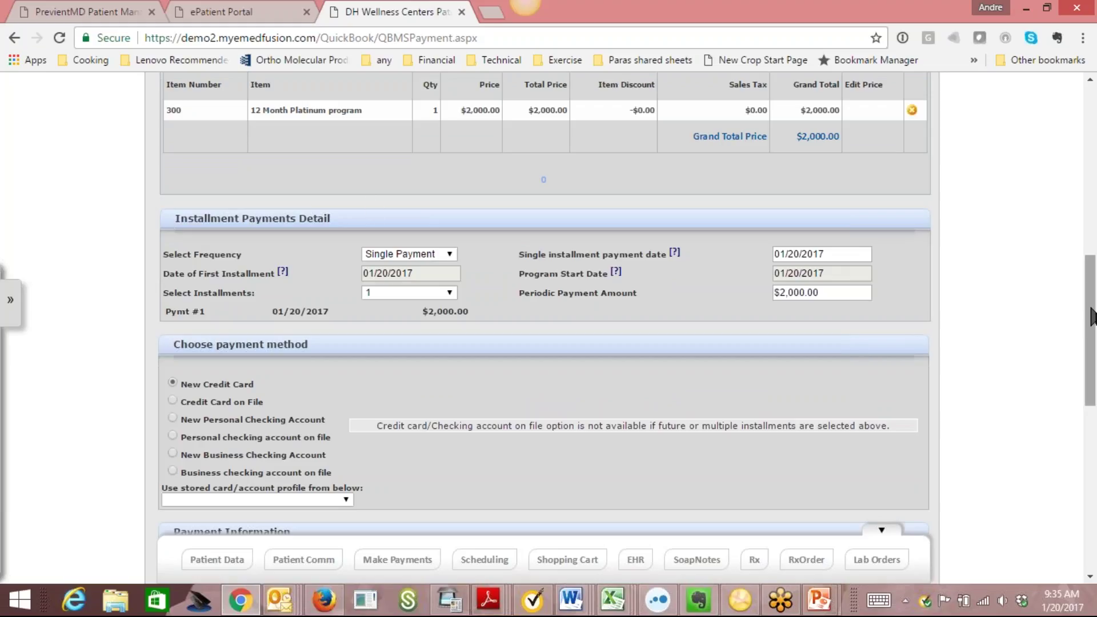
Set the payment frequency to Monthly with 5 installments, changing from an initial 4.
click(445, 252)
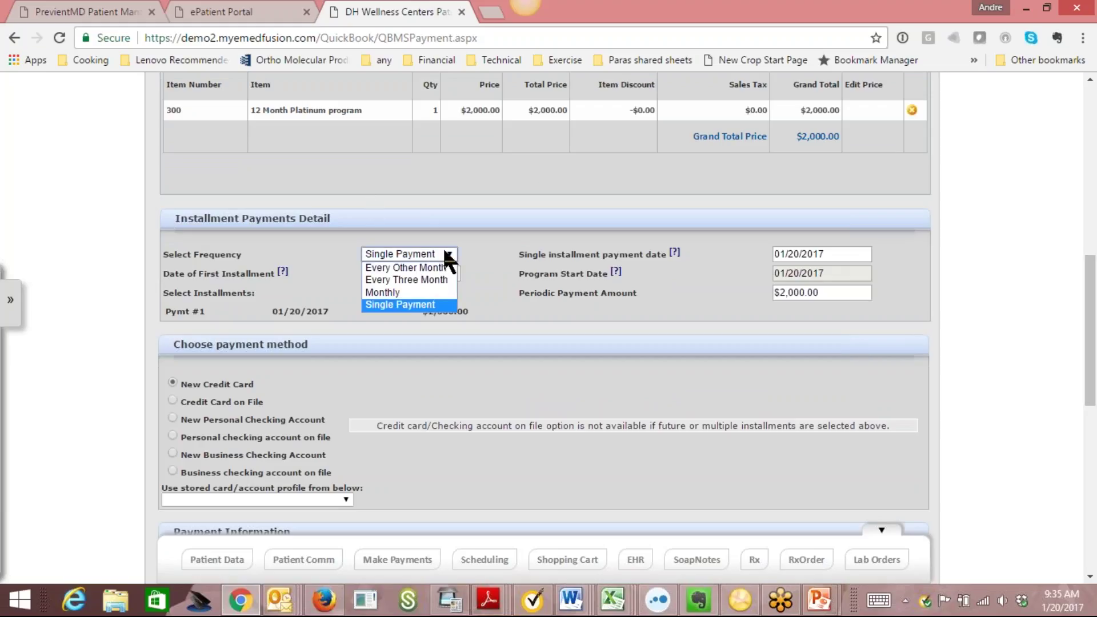
click(432, 293)
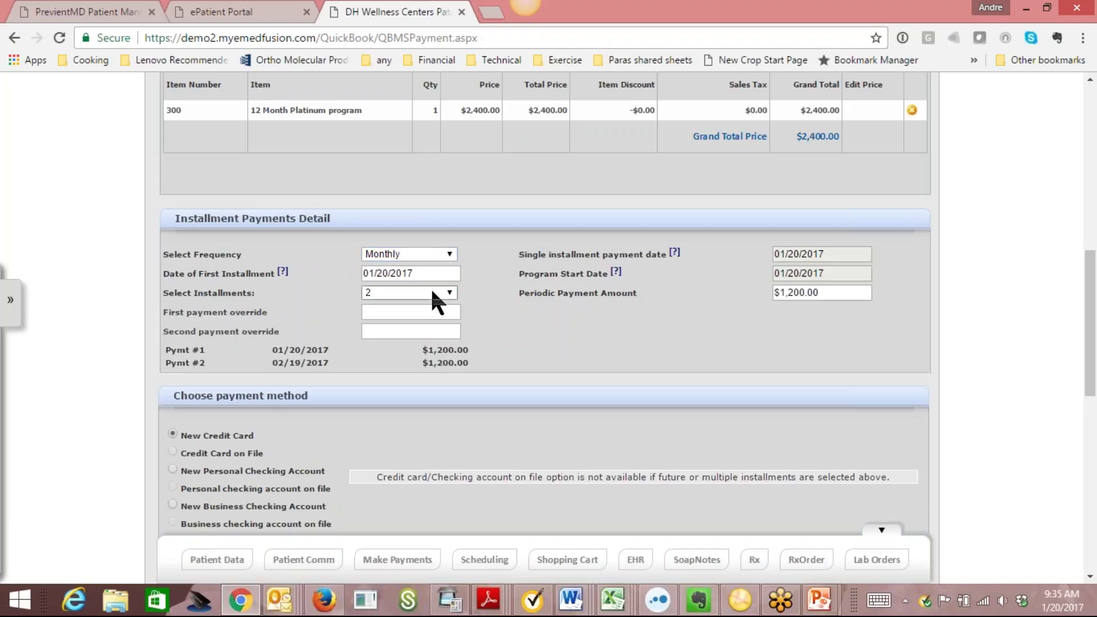
click(417, 293)
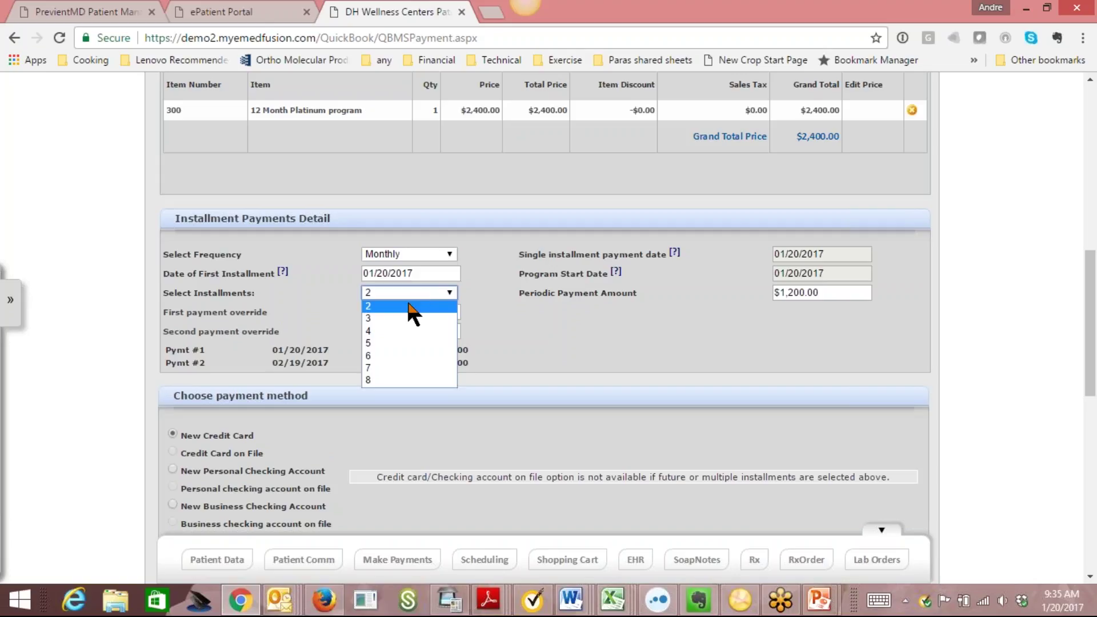
click(410, 331)
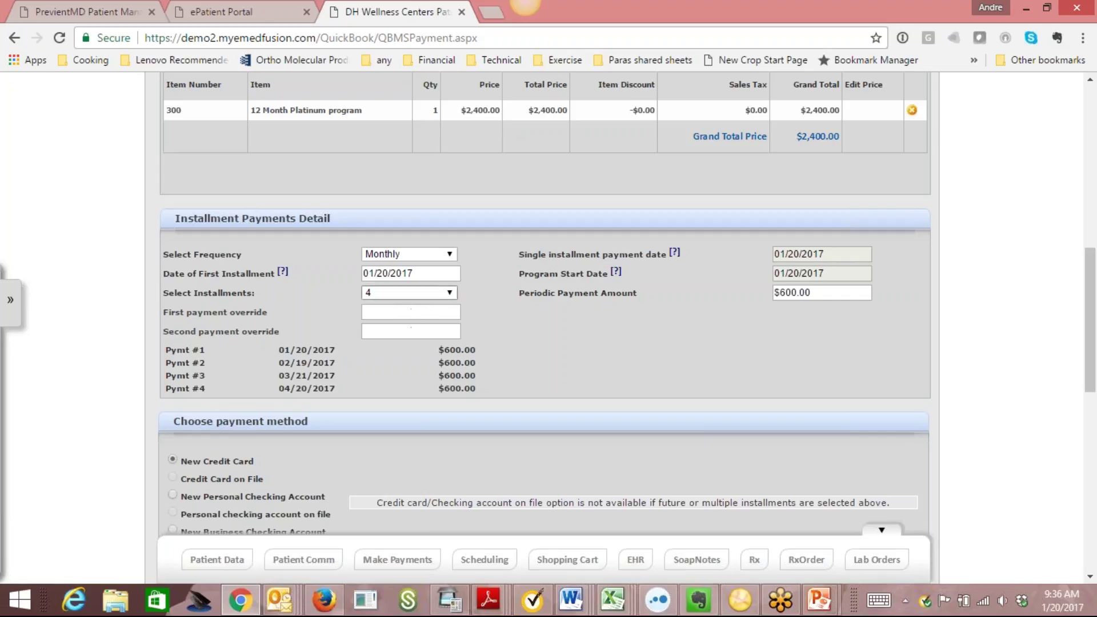
click(434, 292)
click(415, 343)
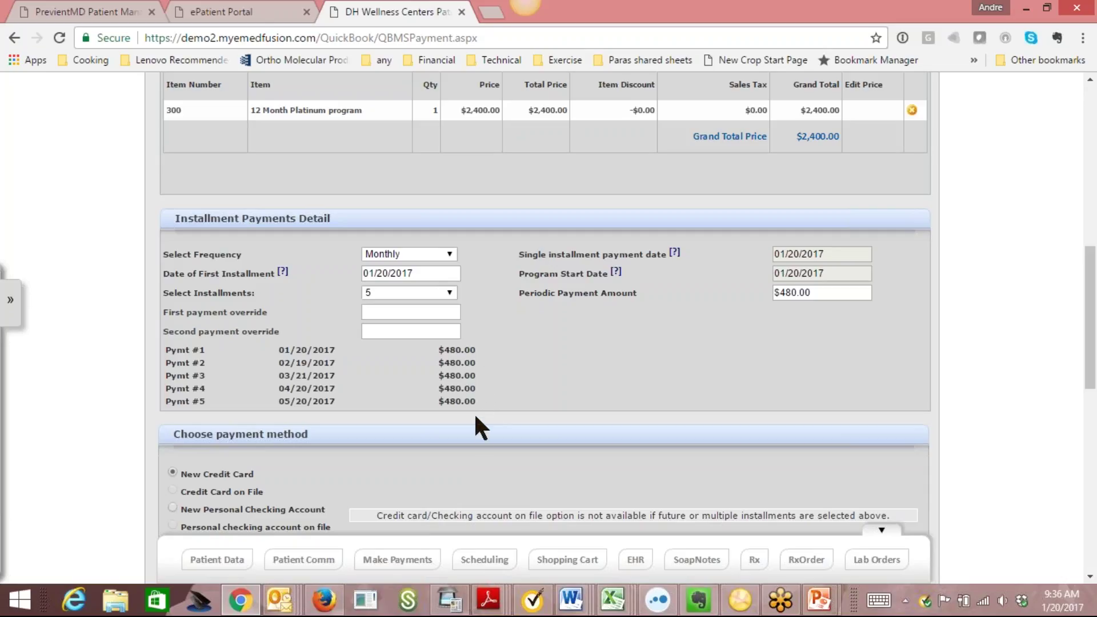
click(441, 311)
Enter 1000 as the first payment override and 500 as the second.
text(1000)
key(Tab)
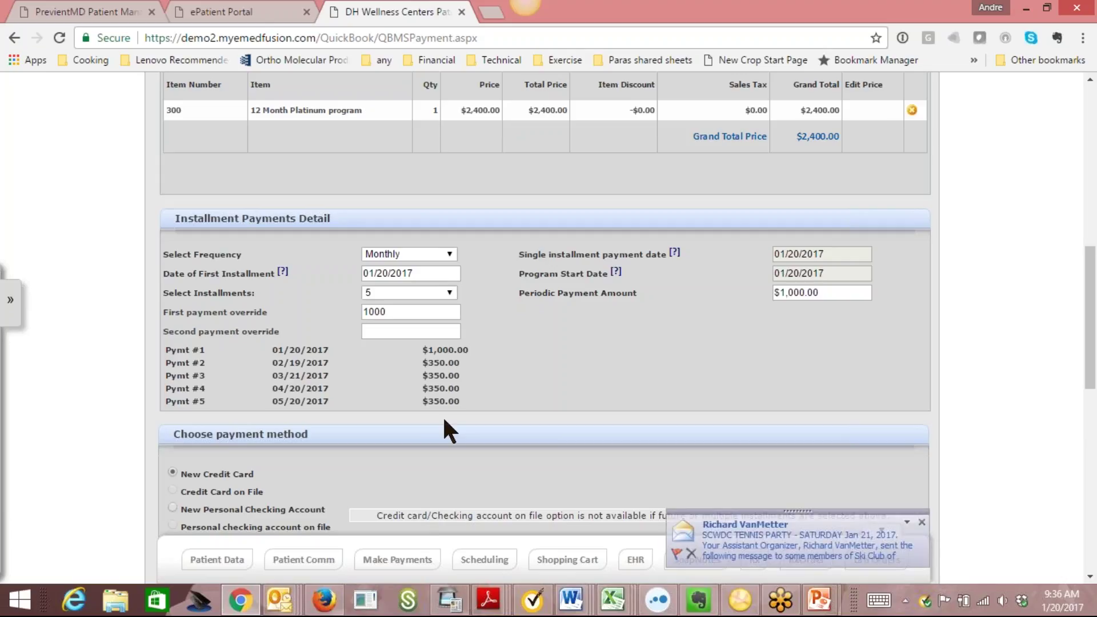
click(426, 331)
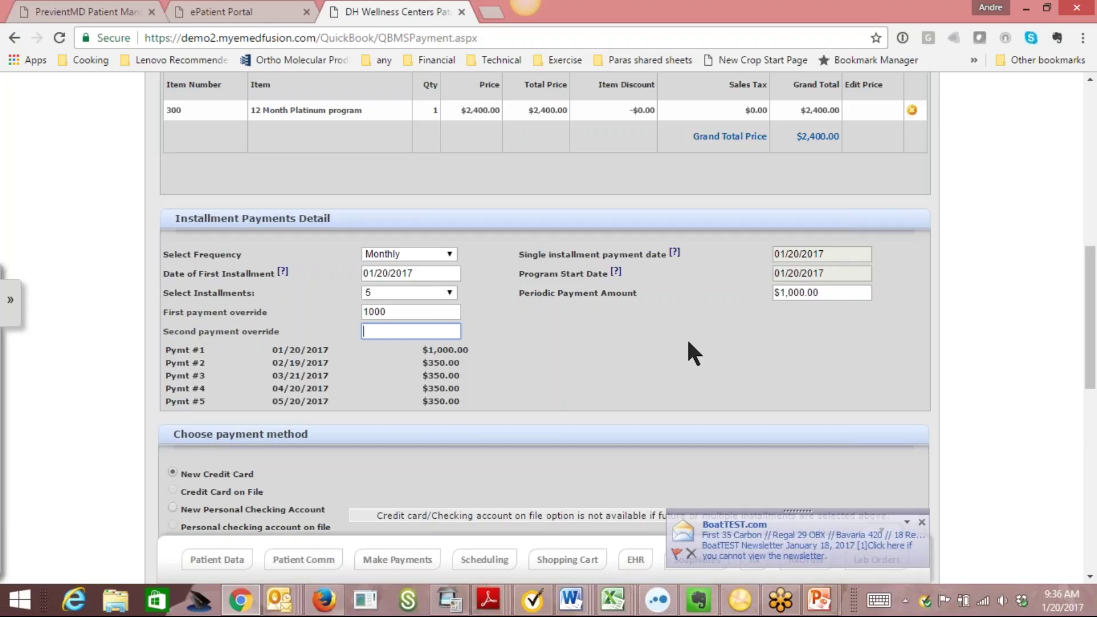
text(500)
key(Tab)
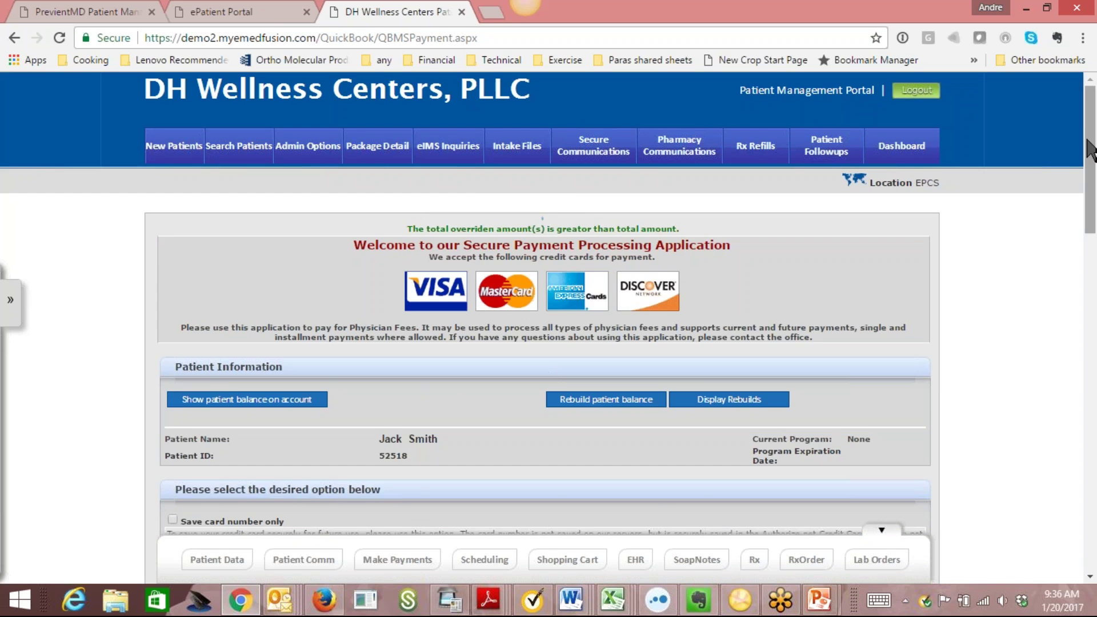
Change the second payment override from 500 to 200.
drag(1092, 146, 1094, 323)
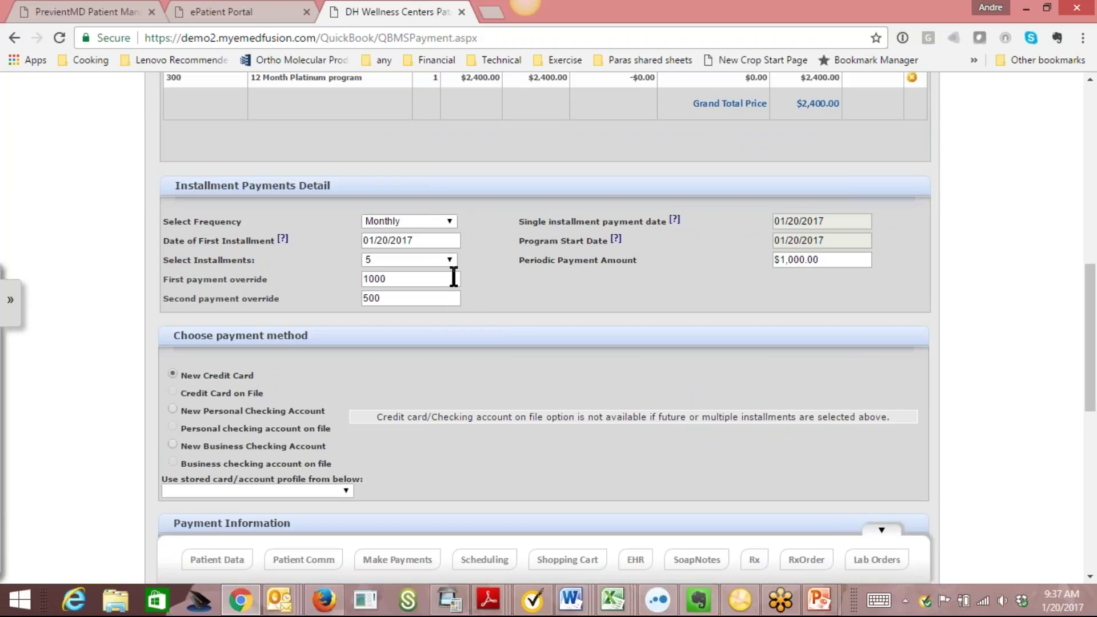
click(417, 295)
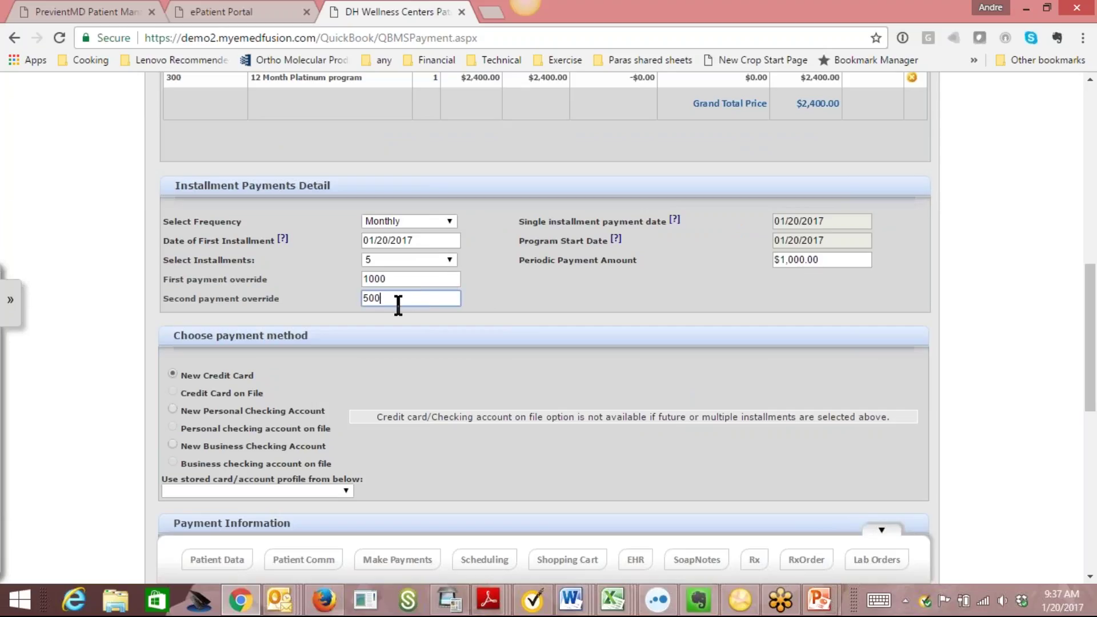
drag(392, 298, 292, 298)
text(200)
key(Tab)
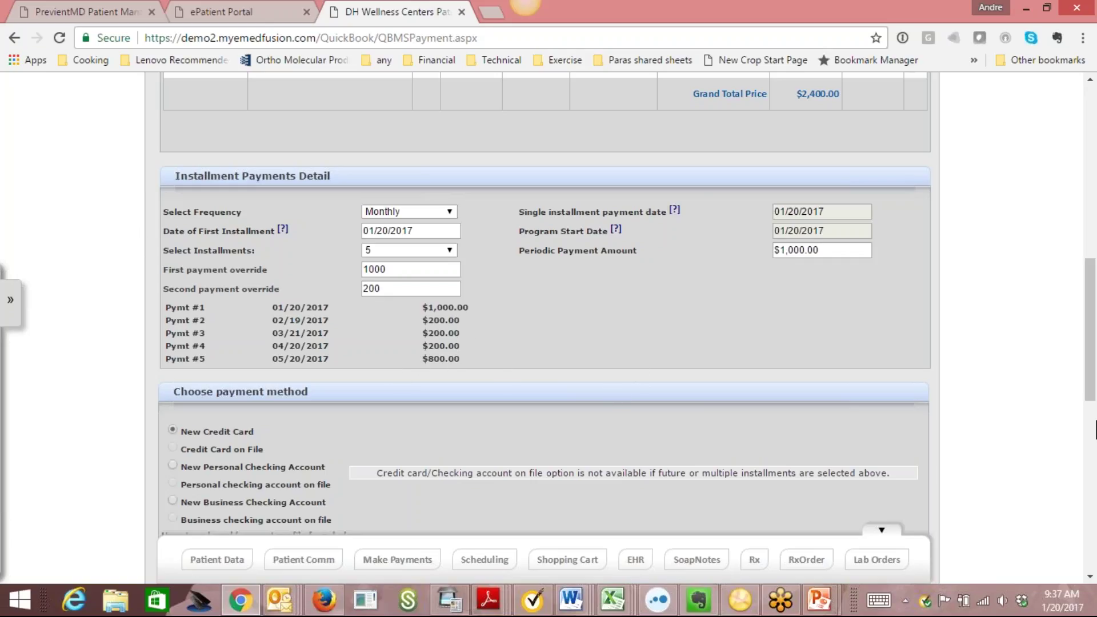
drag(1091, 327, 1085, 406)
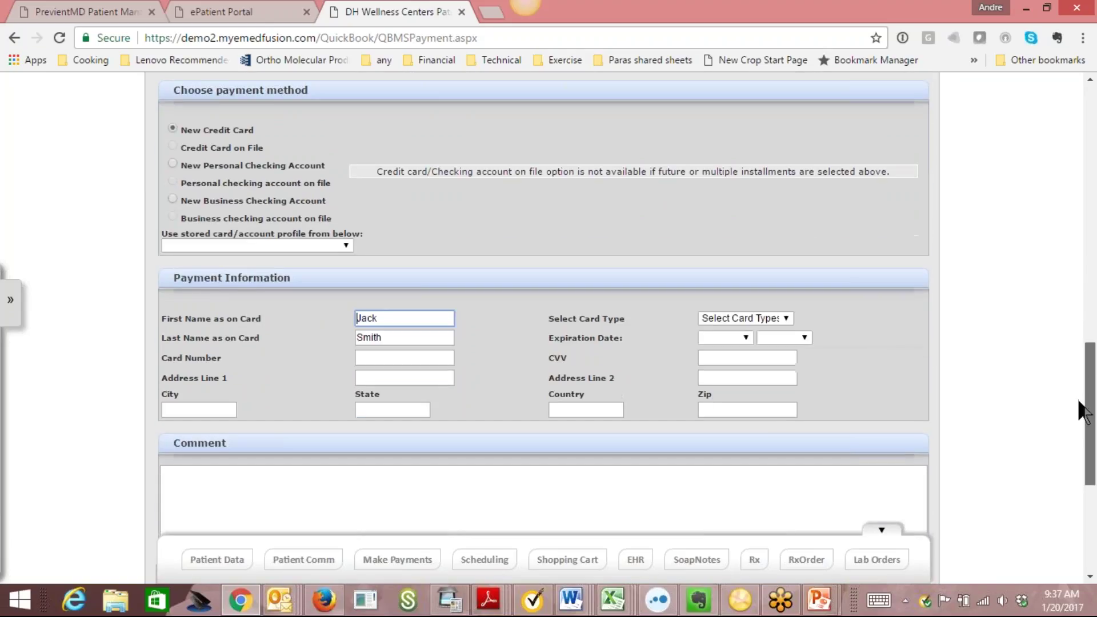
Select Visa as the card type with an expiration of 01/2019.
click(783, 320)
click(775, 343)
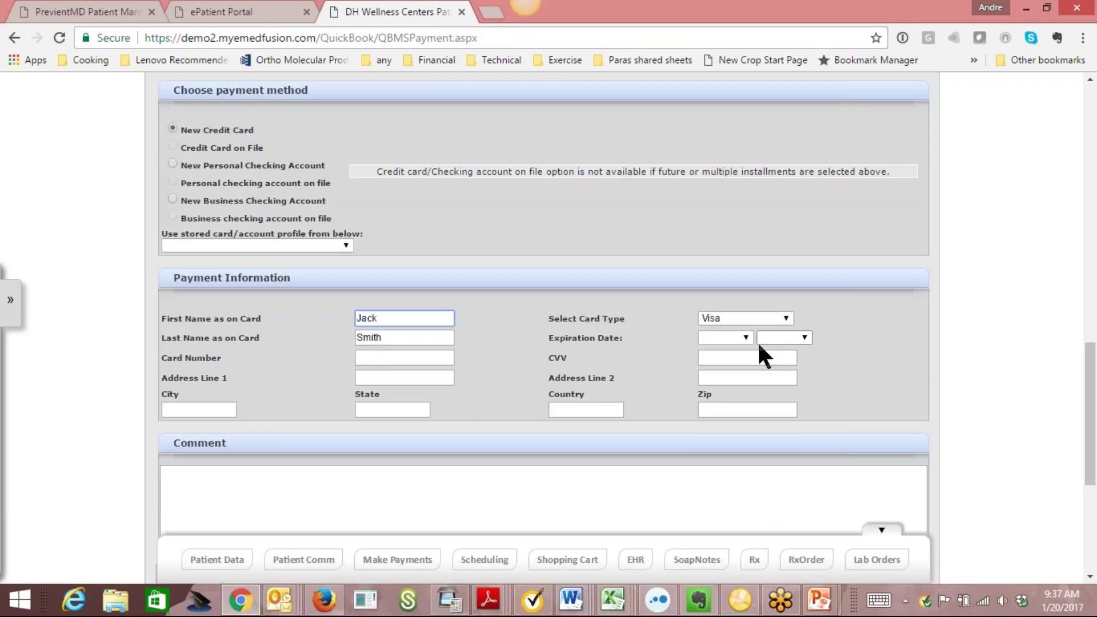
click(745, 337)
click(742, 352)
click(797, 338)
click(779, 430)
Enter the card number and the CVV.
click(405, 360)
text(4111111111111111)
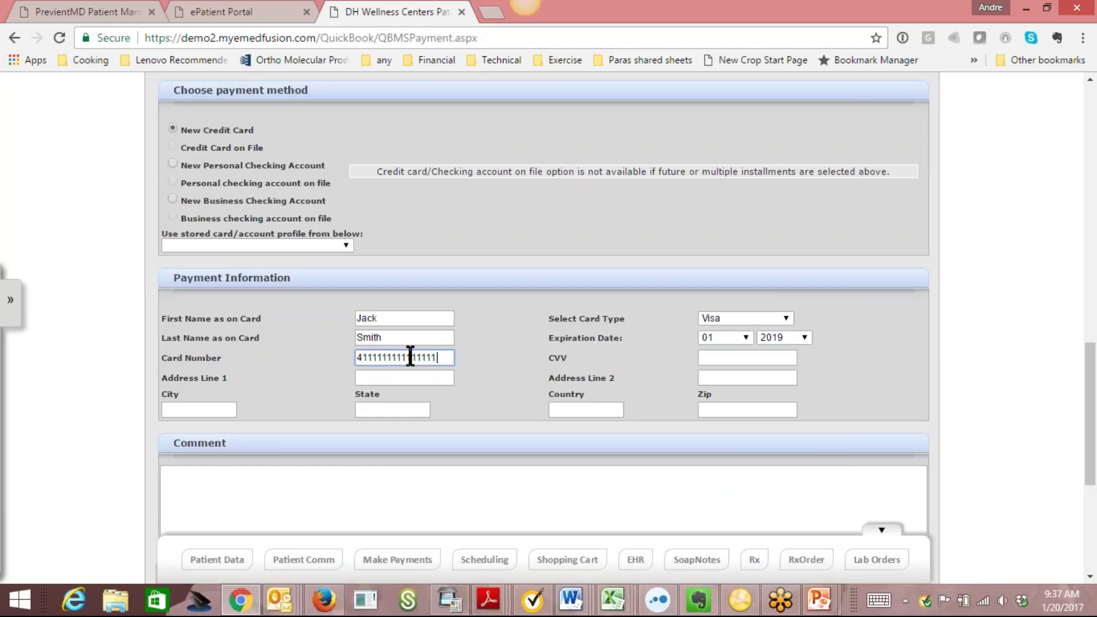
key(Tab)
text(123)
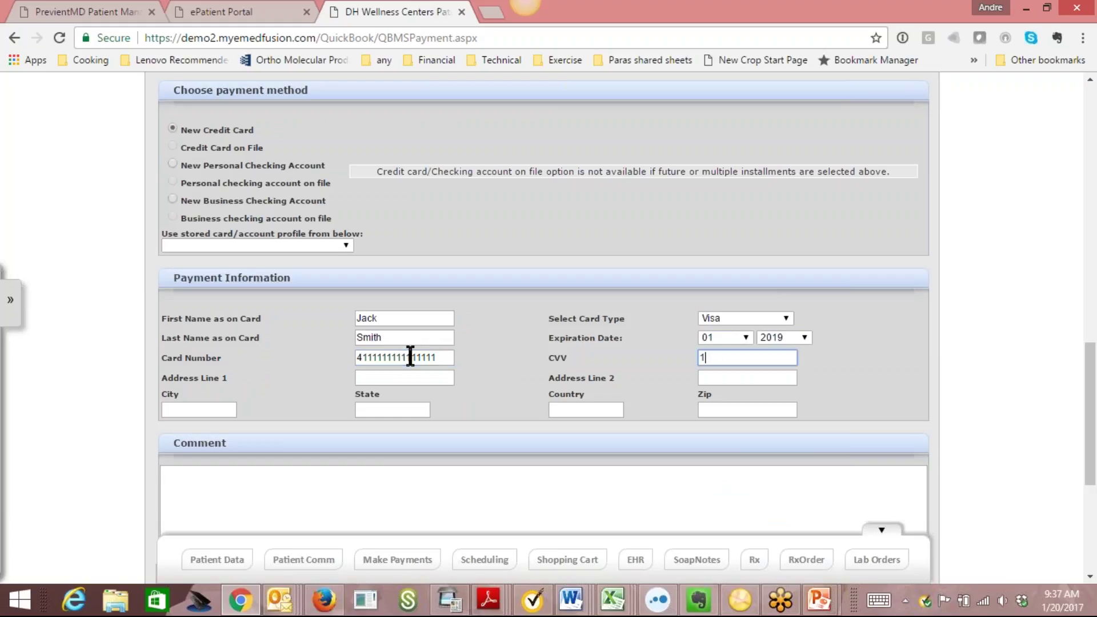
Fill in the billing street address and city, accepting the browser's saved address suggestion.
click(413, 376)
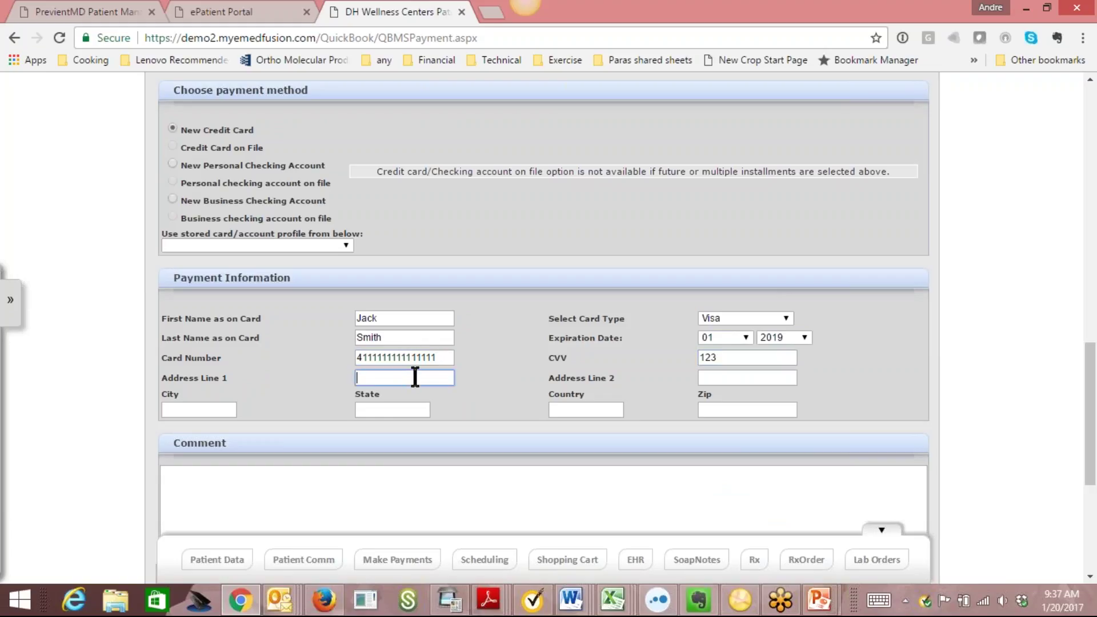
text(123 Man)
key(BackSpace)
text(a)
key(BackSpace)
text(in st)
key(Tab)
key(Tab)
text(Arln)
key(BackSpace)
key(BackSpace)
text(lingt)
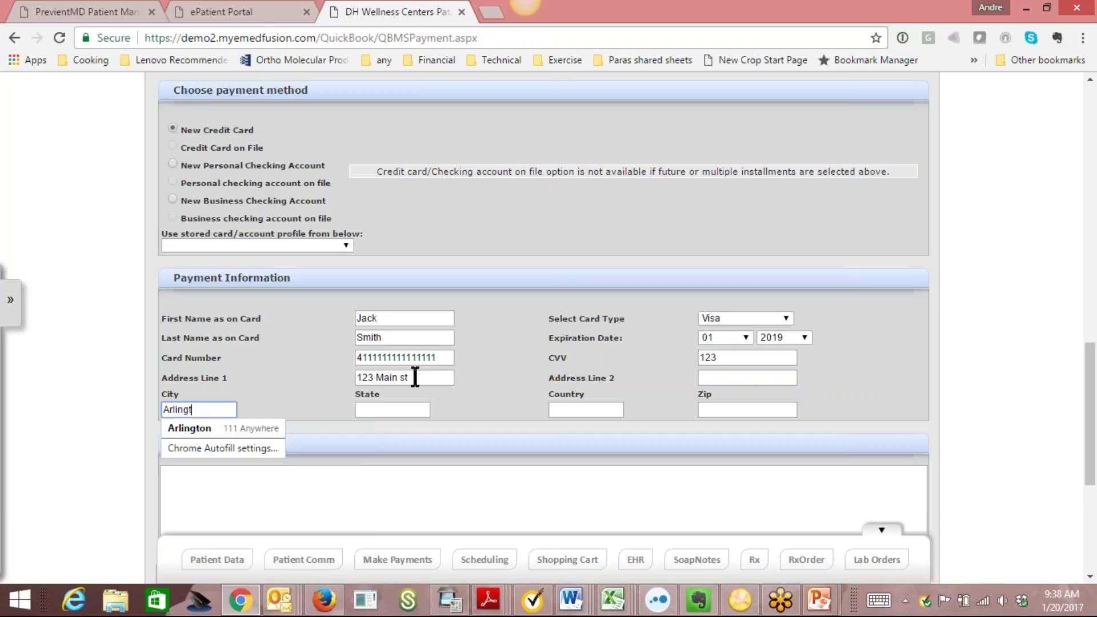
click(256, 429)
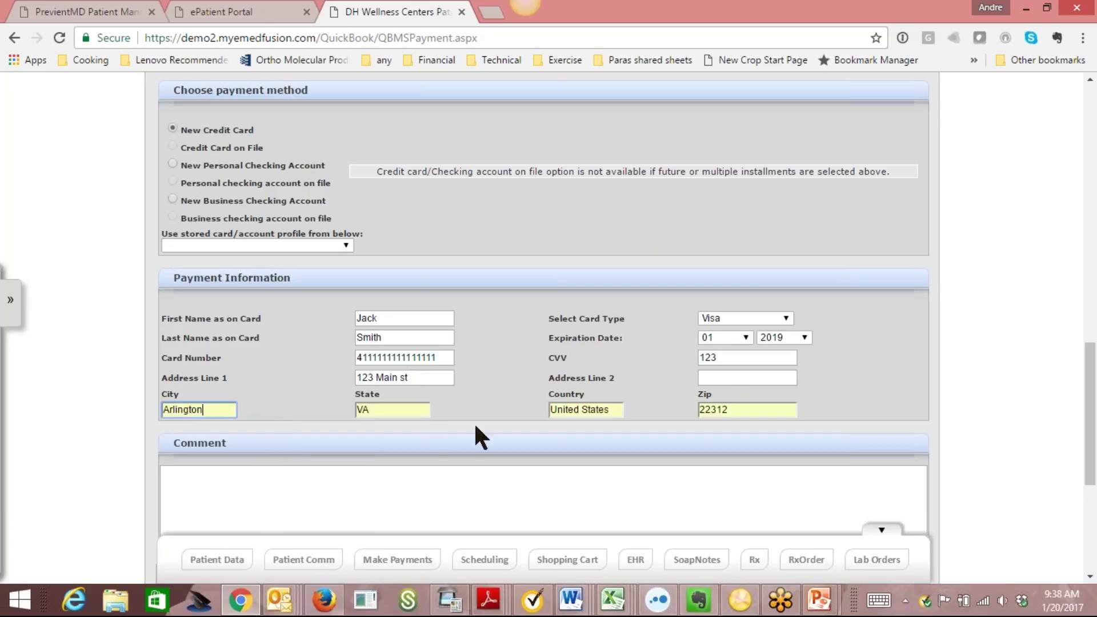
click(494, 394)
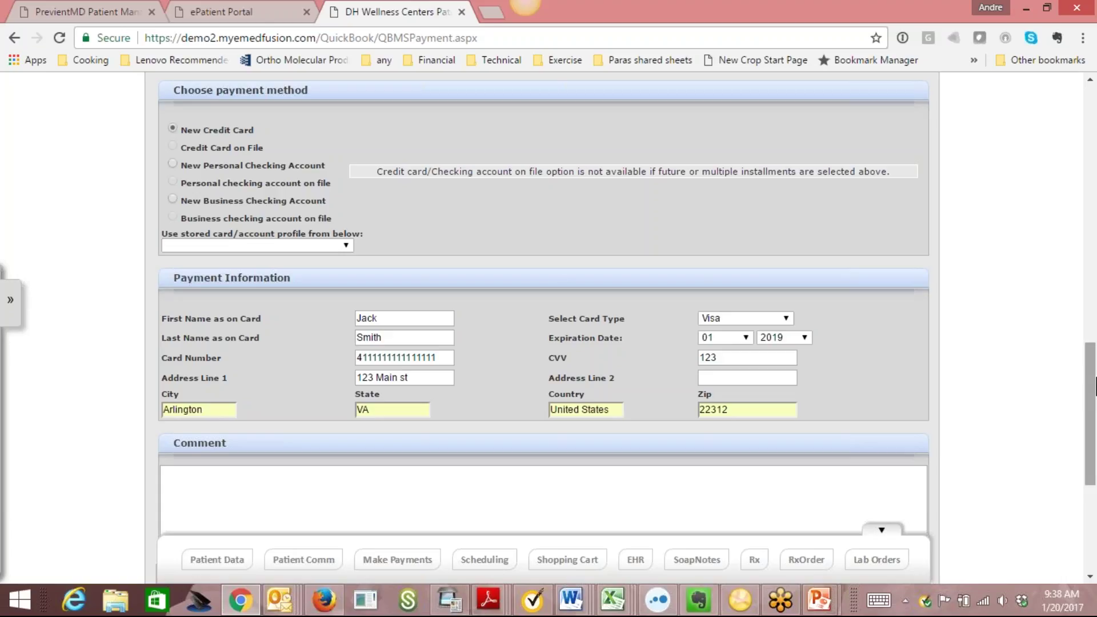
scroll(1095, 387, down, 4)
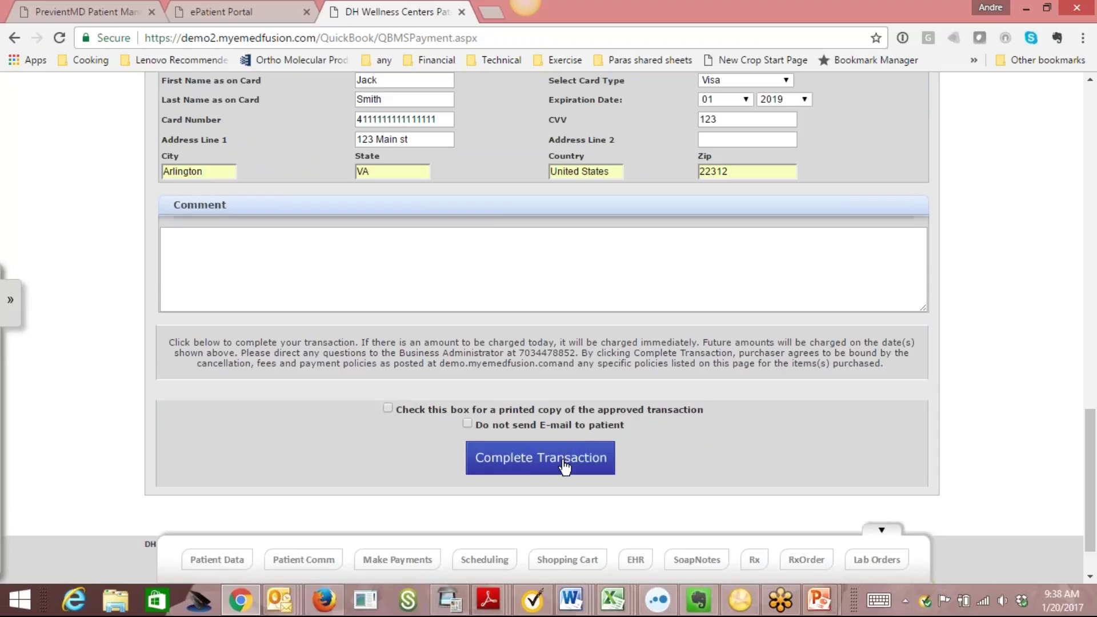
Complete the transaction without a printed copy and select the resulting Transaction ID.
click(388, 408)
click(527, 460)
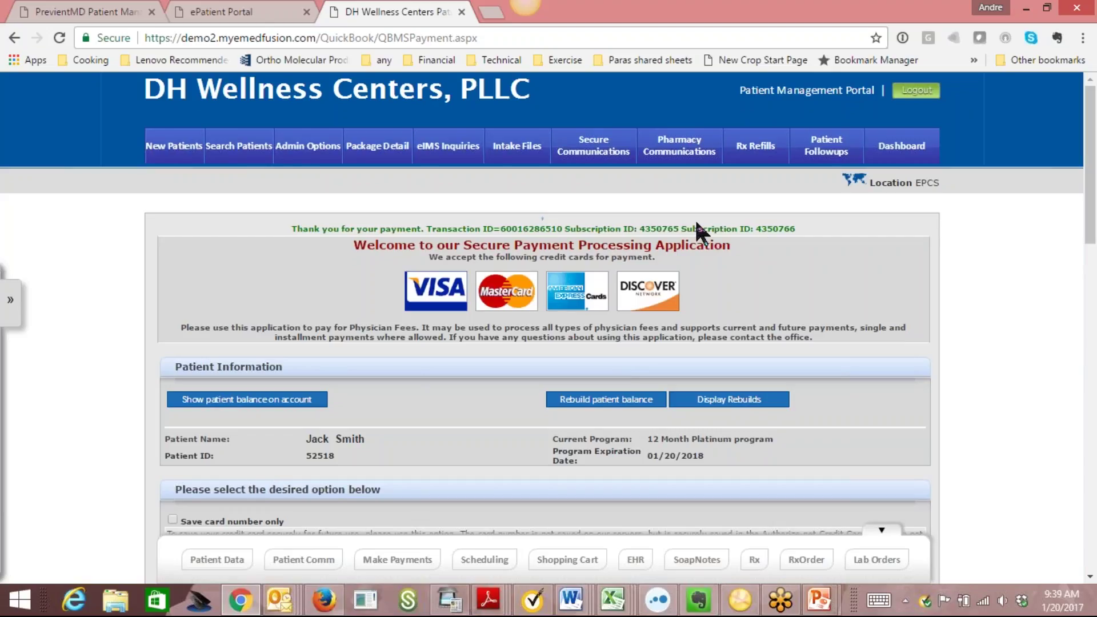
drag(566, 228, 427, 229)
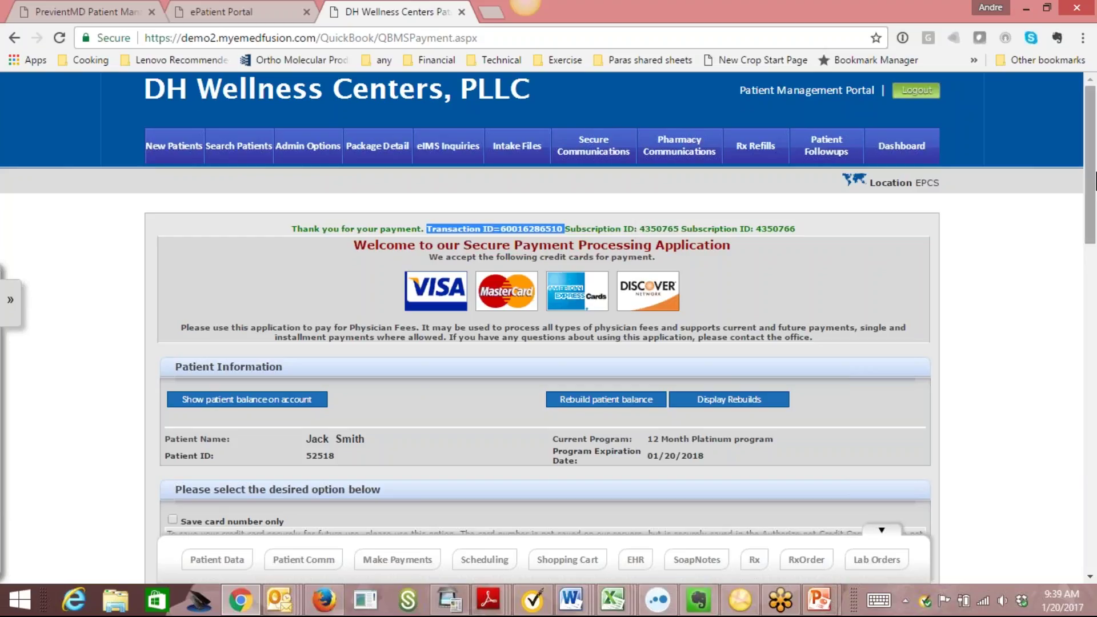
drag(1094, 160, 1095, 254)
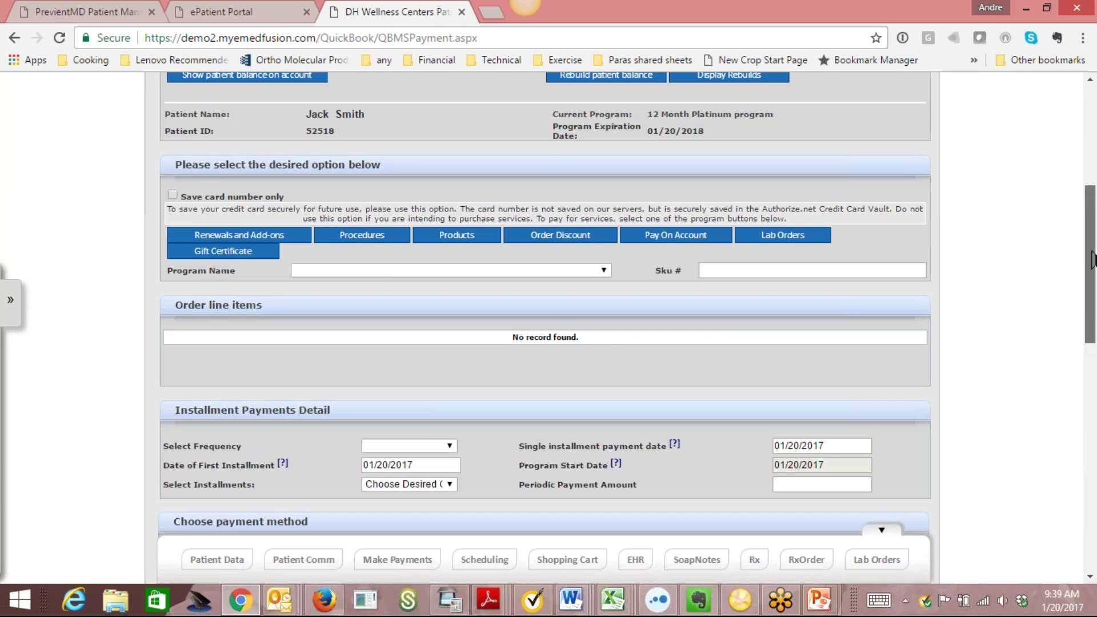
Add B12 Injection Package of 4 and Heavy Metal Screen, Urine 24 hr. to the order.
click(401, 241)
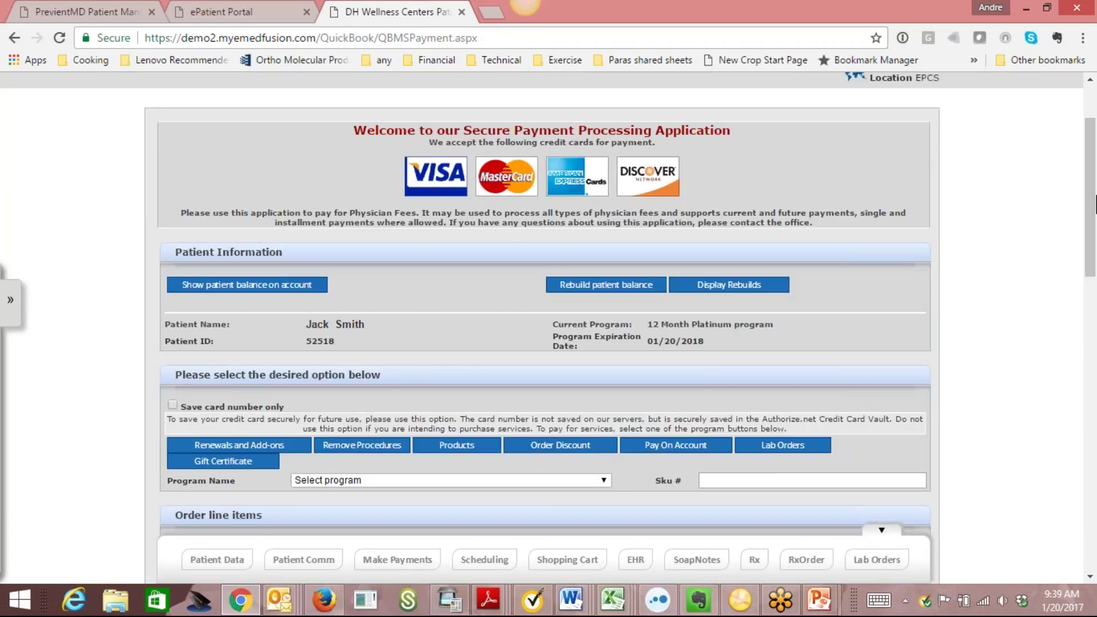
scroll(609, 241, down, 5)
click(598, 201)
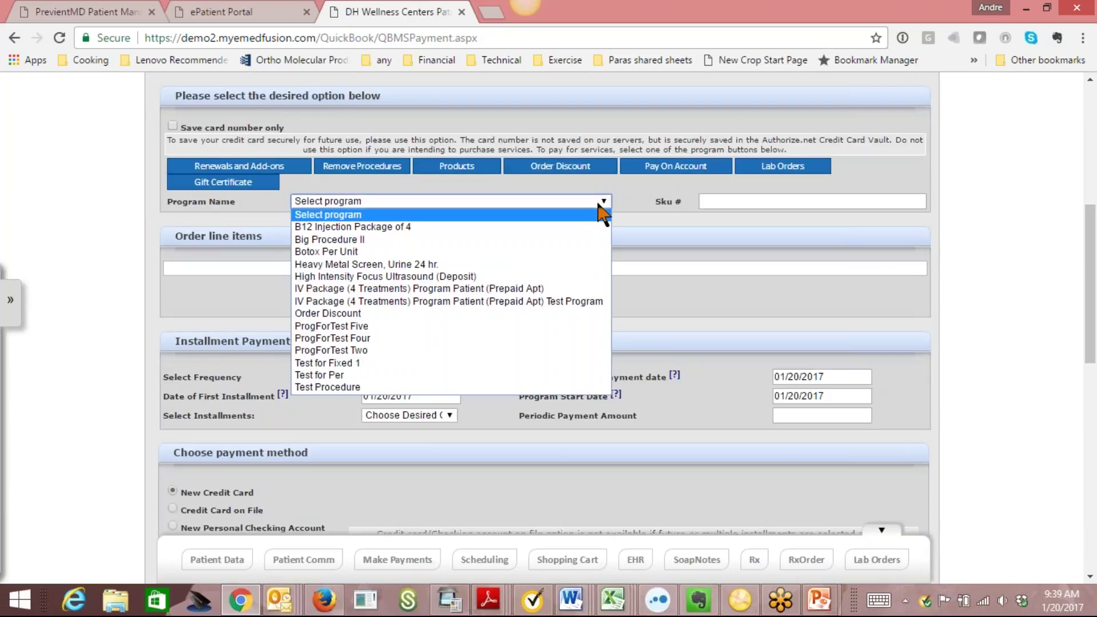
click(564, 227)
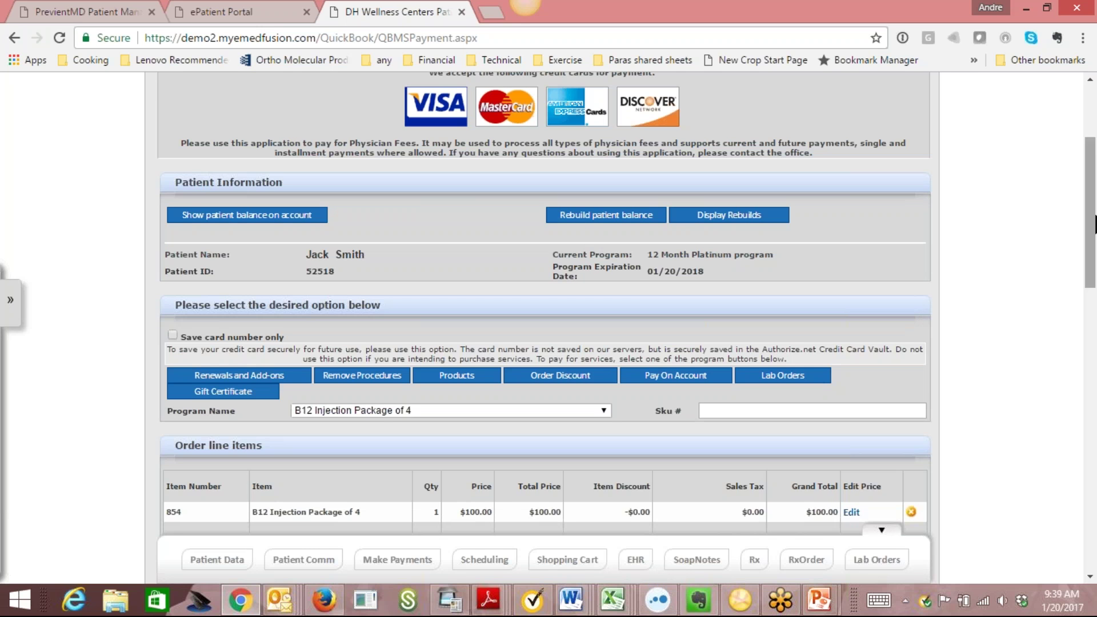
drag(1078, 225, 1078, 291)
click(601, 183)
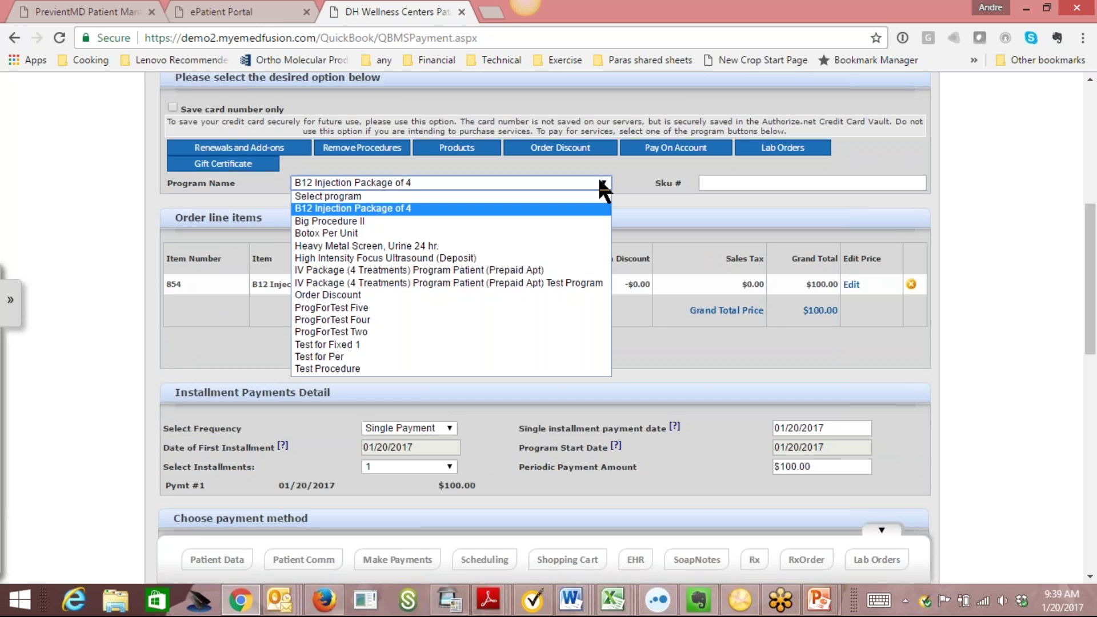
click(558, 246)
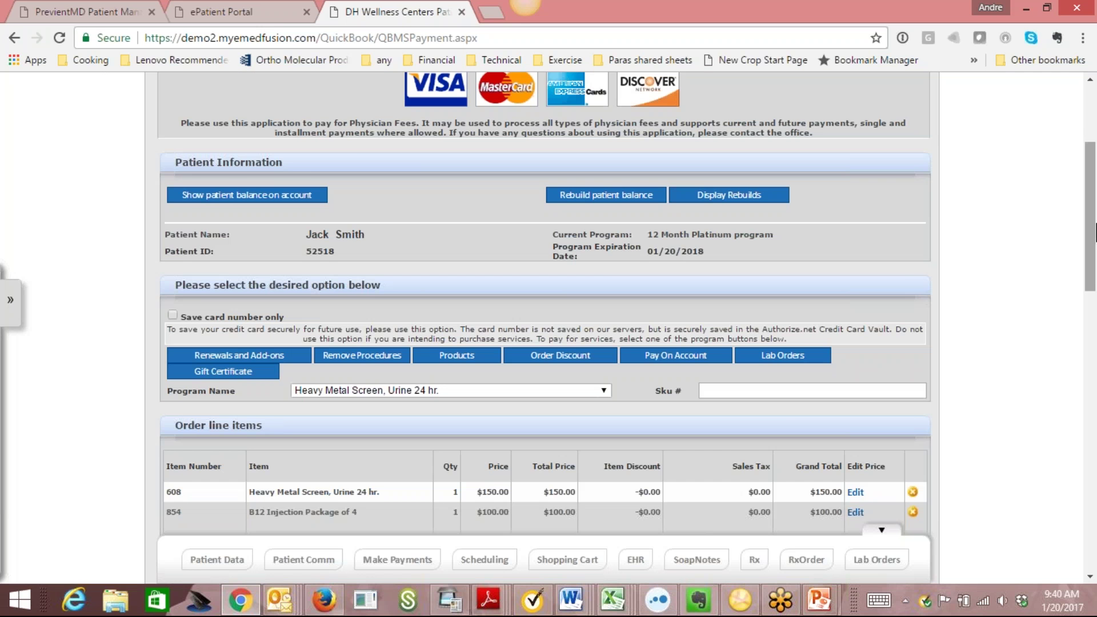
Pay the $250 order with the stored credit card on file, dismissing the missing State alert.
scroll(1072, 306, down, 4)
scroll(1072, 306, down, 1)
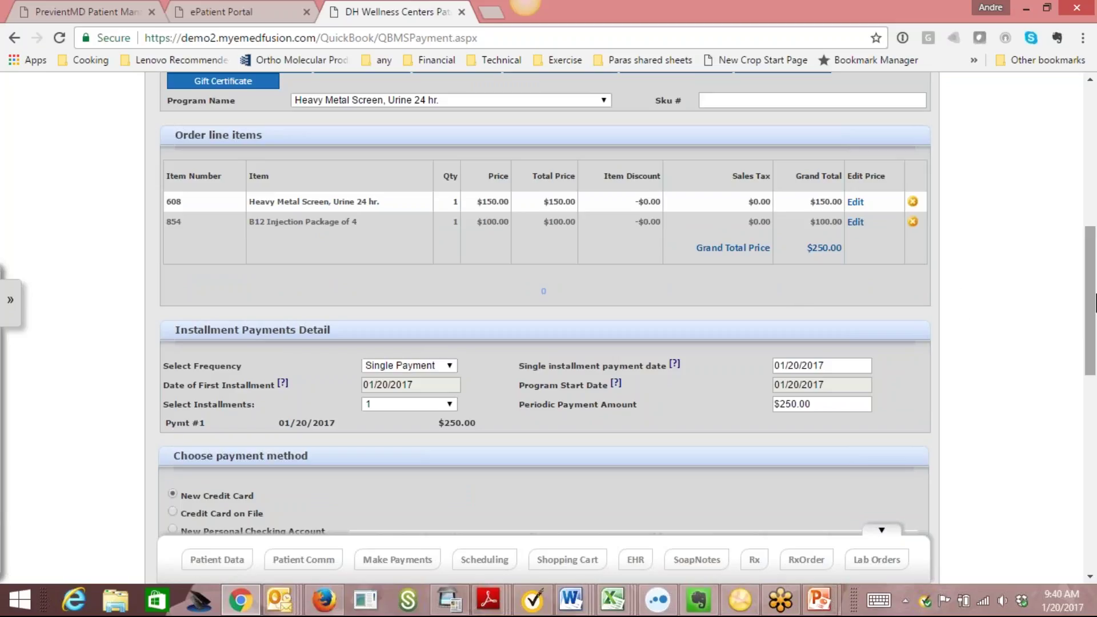
drag(1096, 301, 1096, 407)
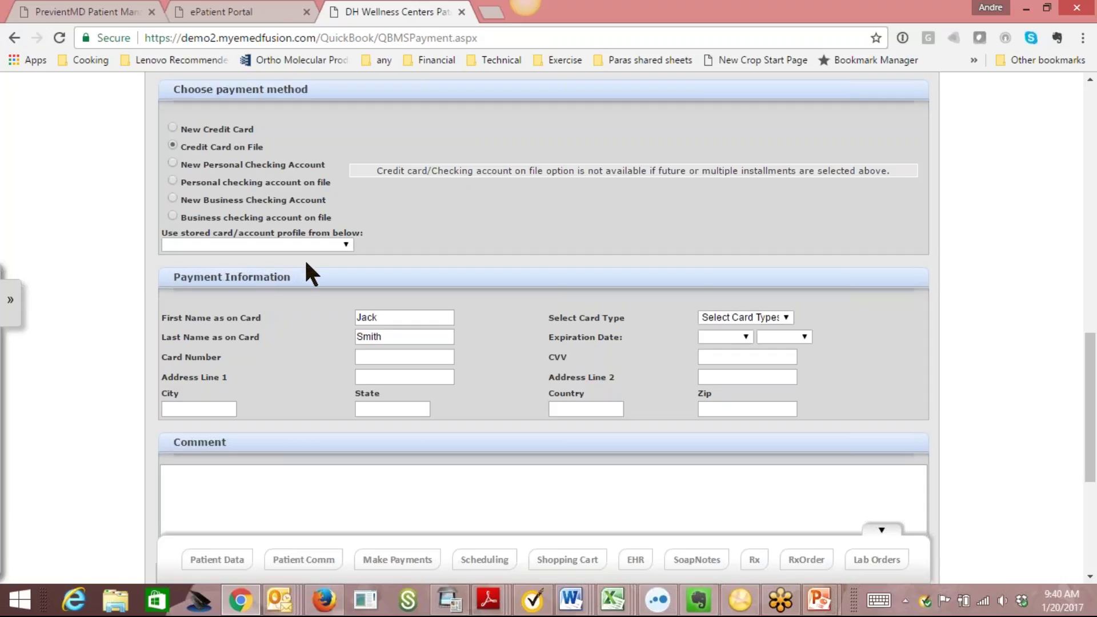
click(320, 244)
click(344, 254)
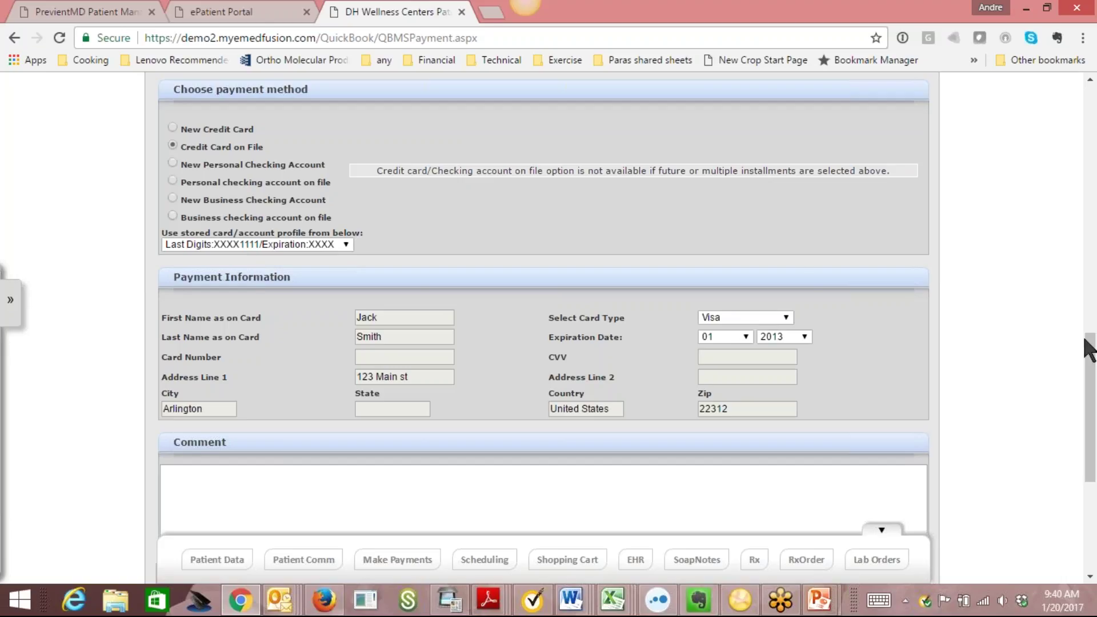
drag(1096, 386, 981, 264)
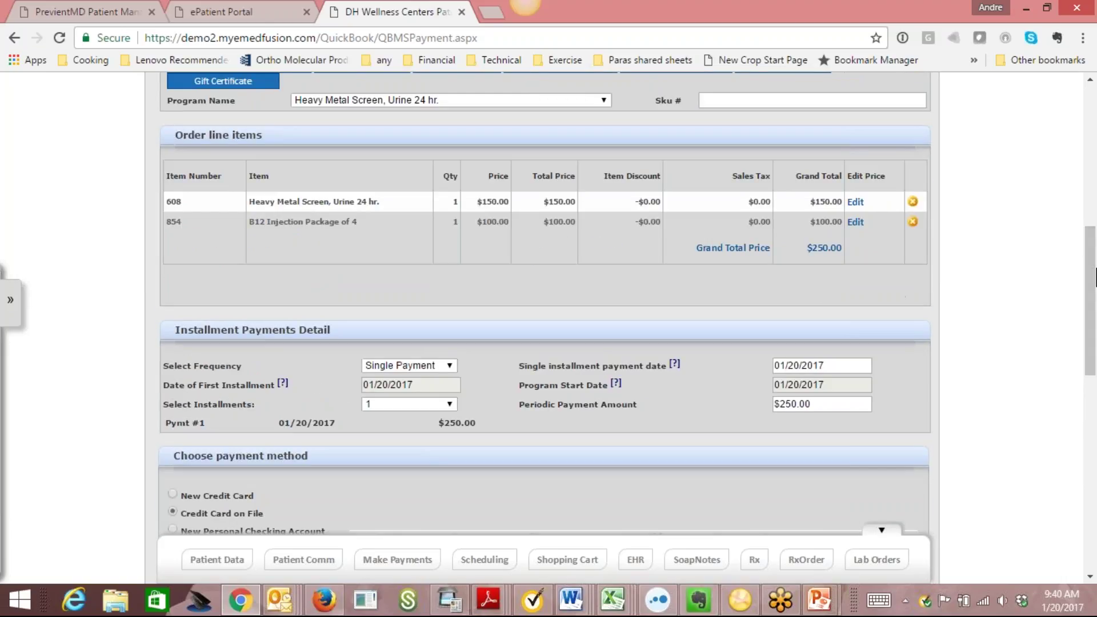
scroll(625, 311, down, 5)
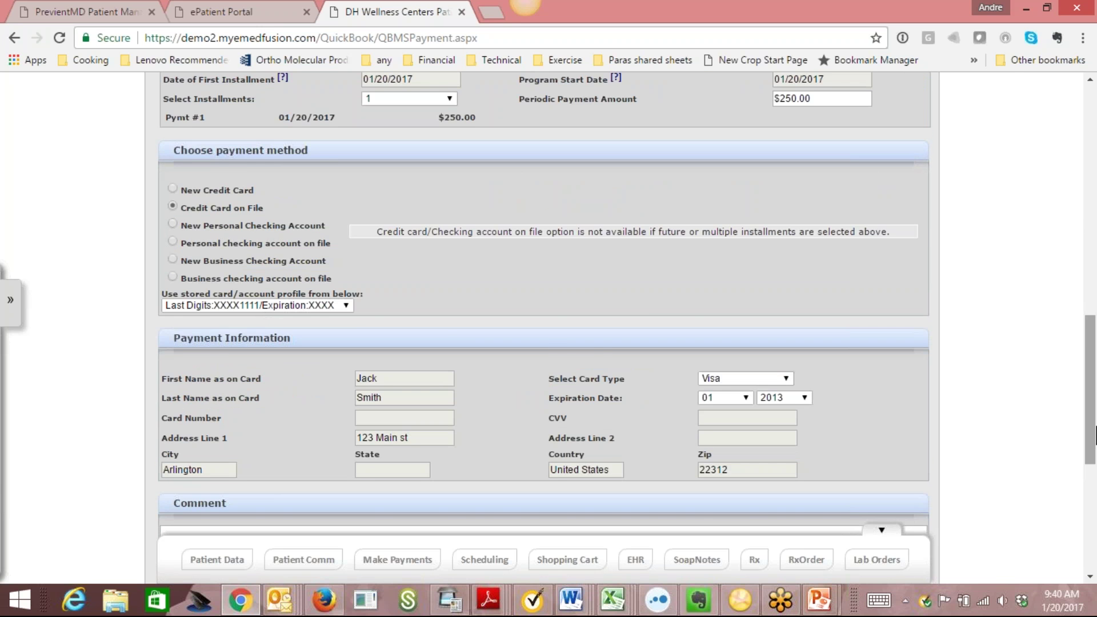
scroll(647, 490, down, 5)
click(549, 452)
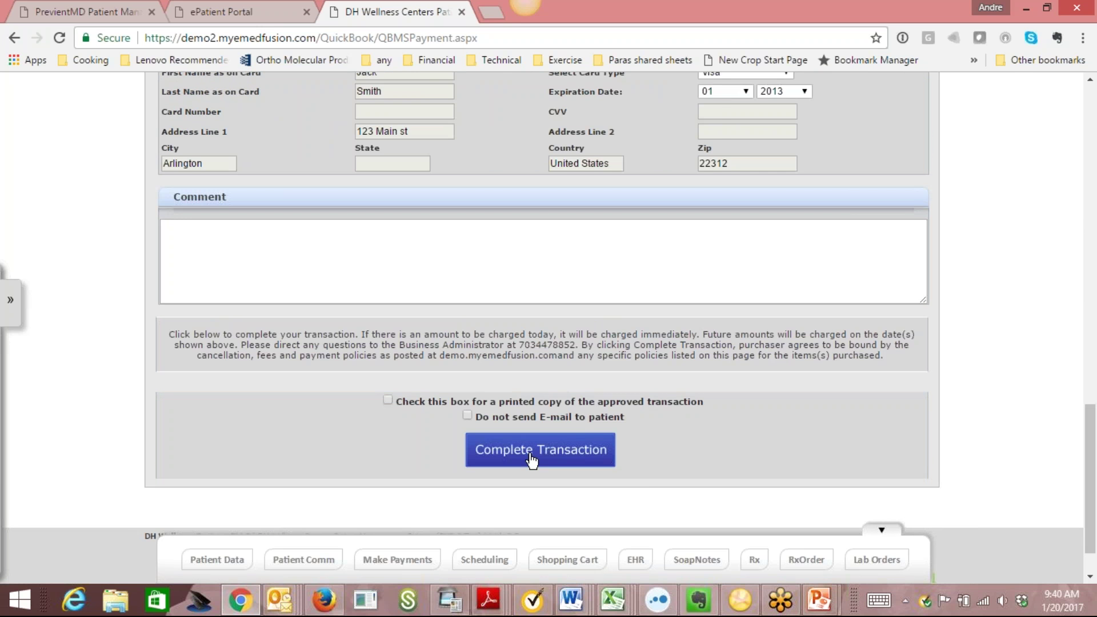
click(679, 130)
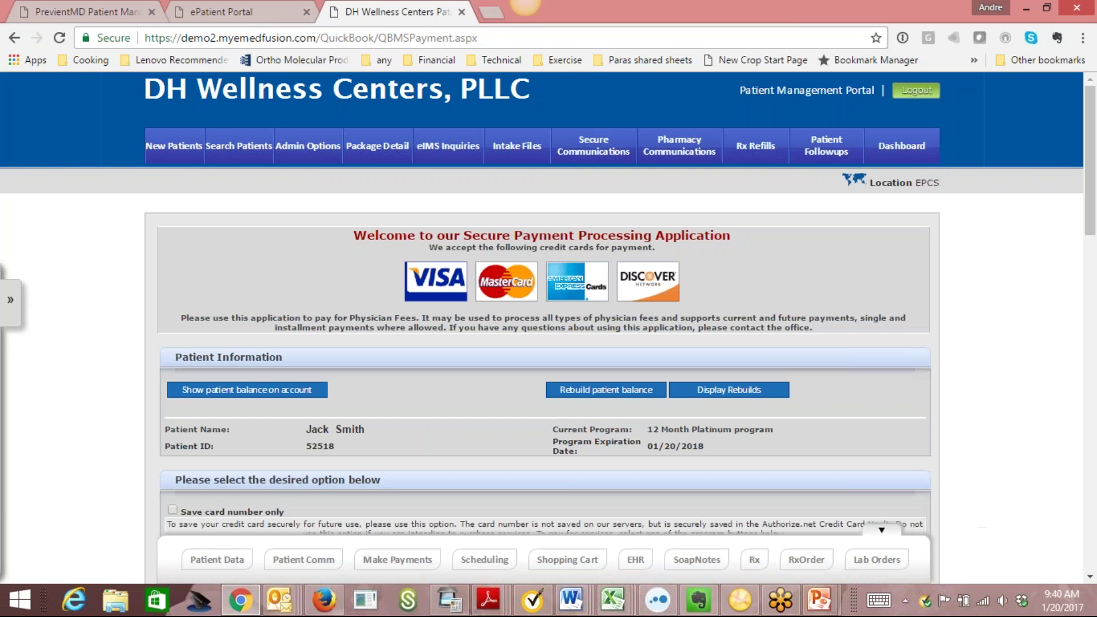
scroll(1091, 480, down, 9)
scroll(1095, 480, down, 7)
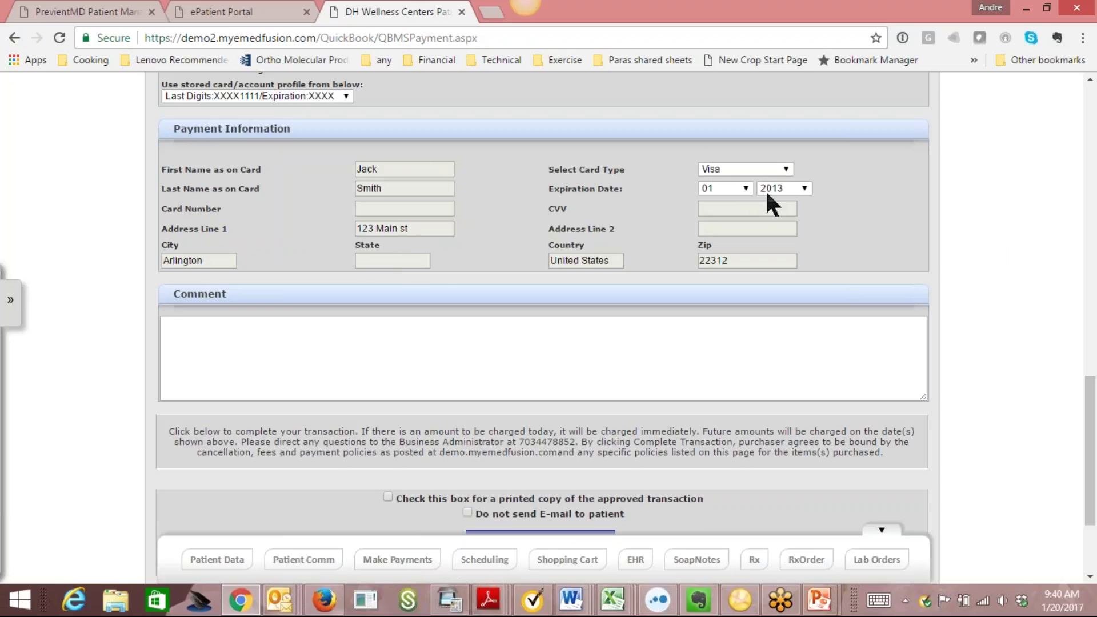
drag(1095, 413, 1095, 353)
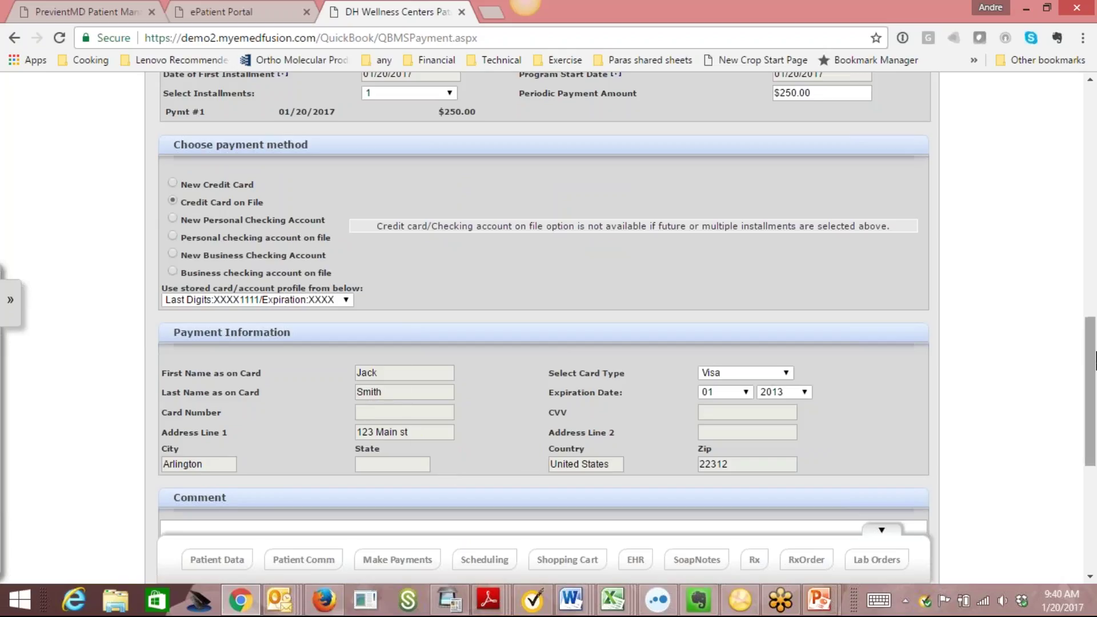
drag(1091, 376, 1095, 130)
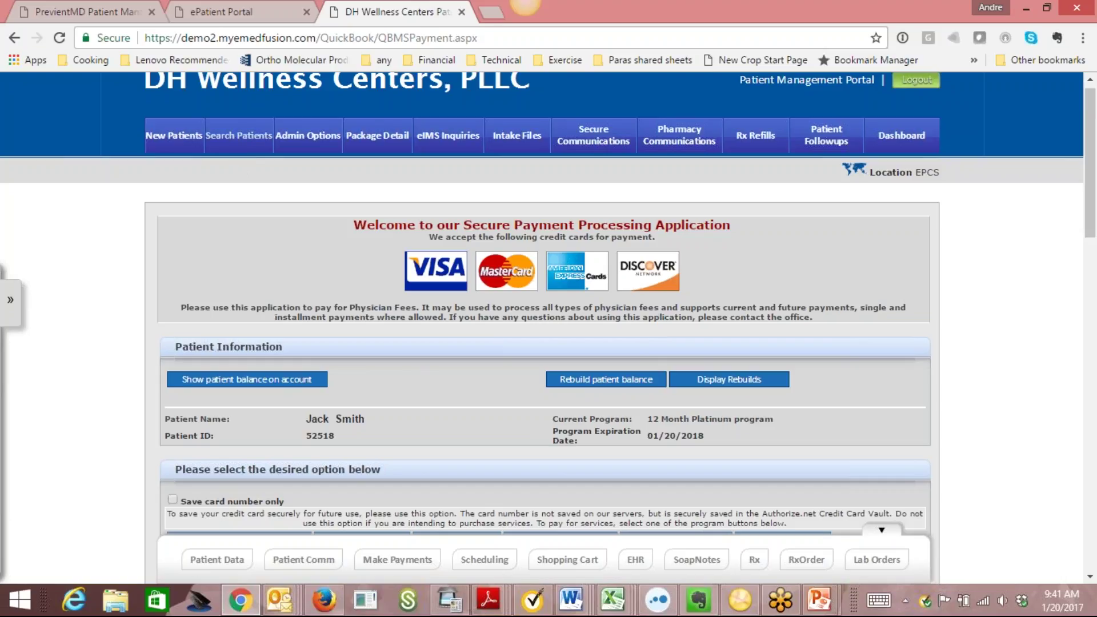
Search patients by the patient's ID and open their EHR clinical dashboard.
click(252, 140)
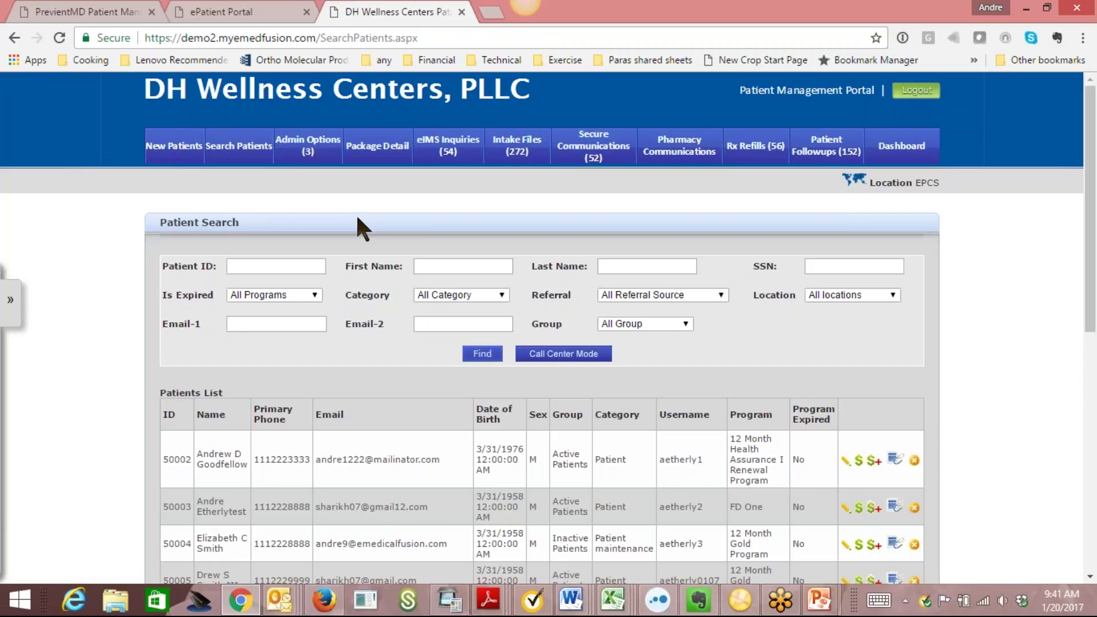
click(316, 267)
text(5)
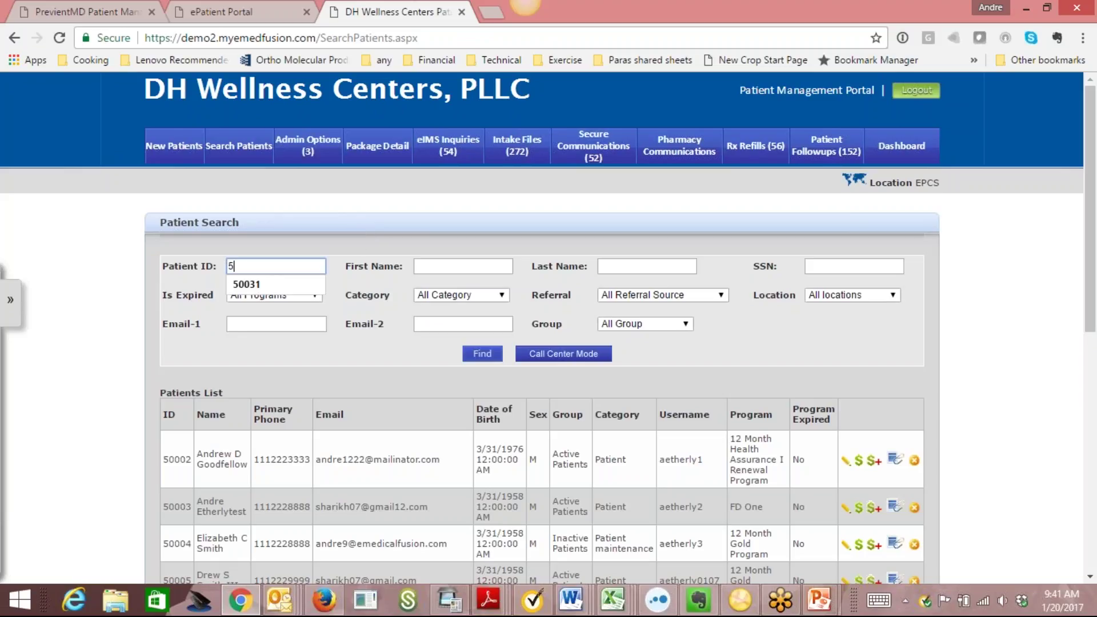
text(0031)
click(479, 355)
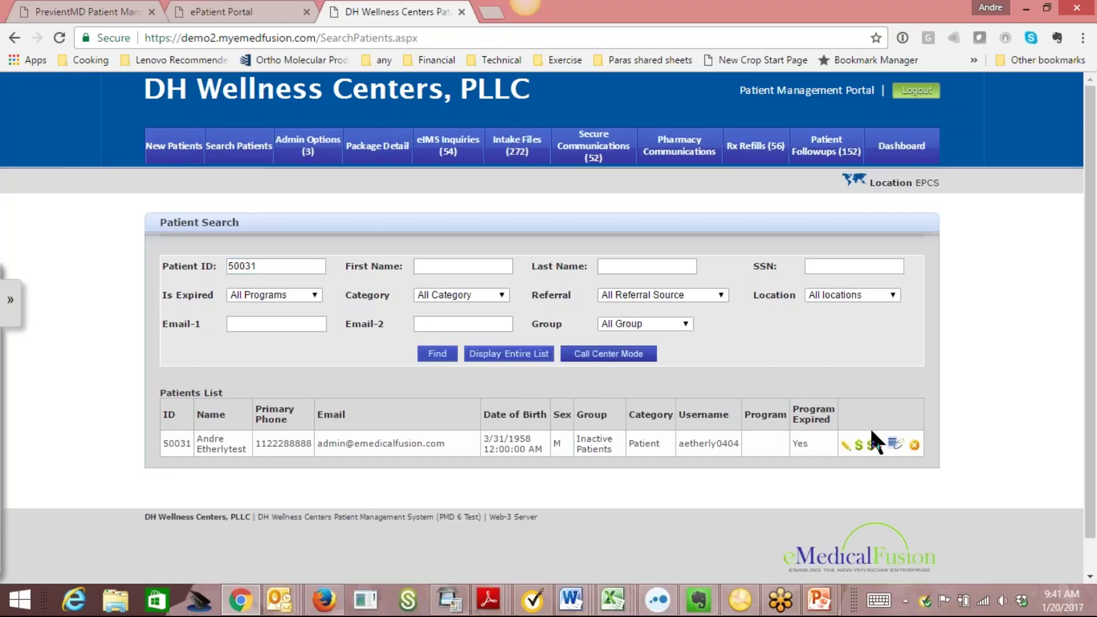
click(896, 445)
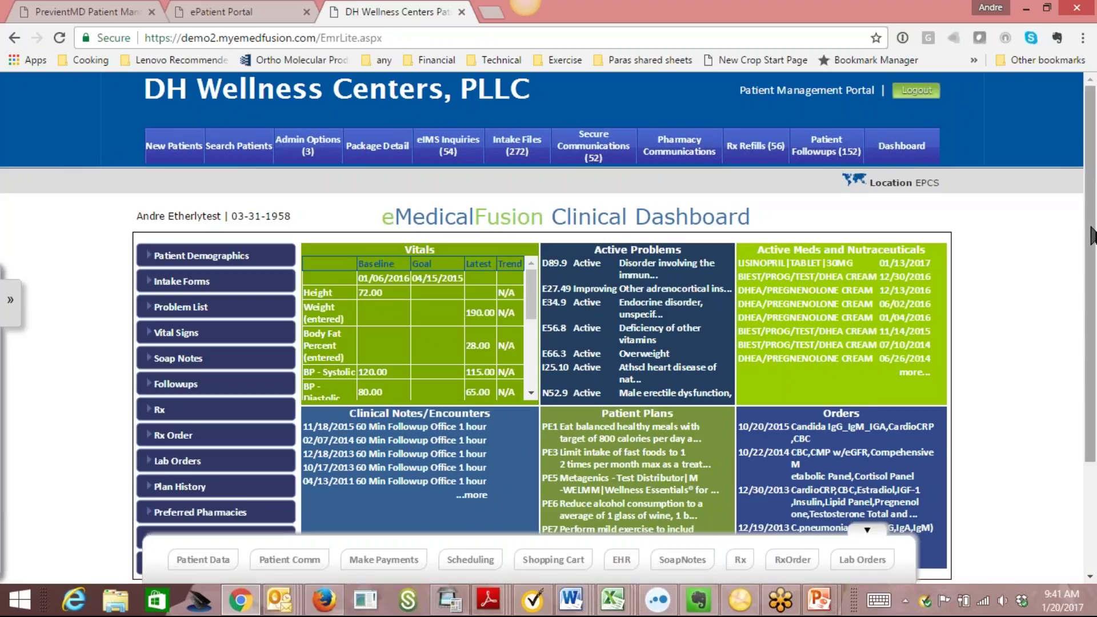
Dismiss the Outlook mail alert and open Vitals, showing weight 190.00 and 28.00% body fat.
scroll(1092, 234, down, 1)
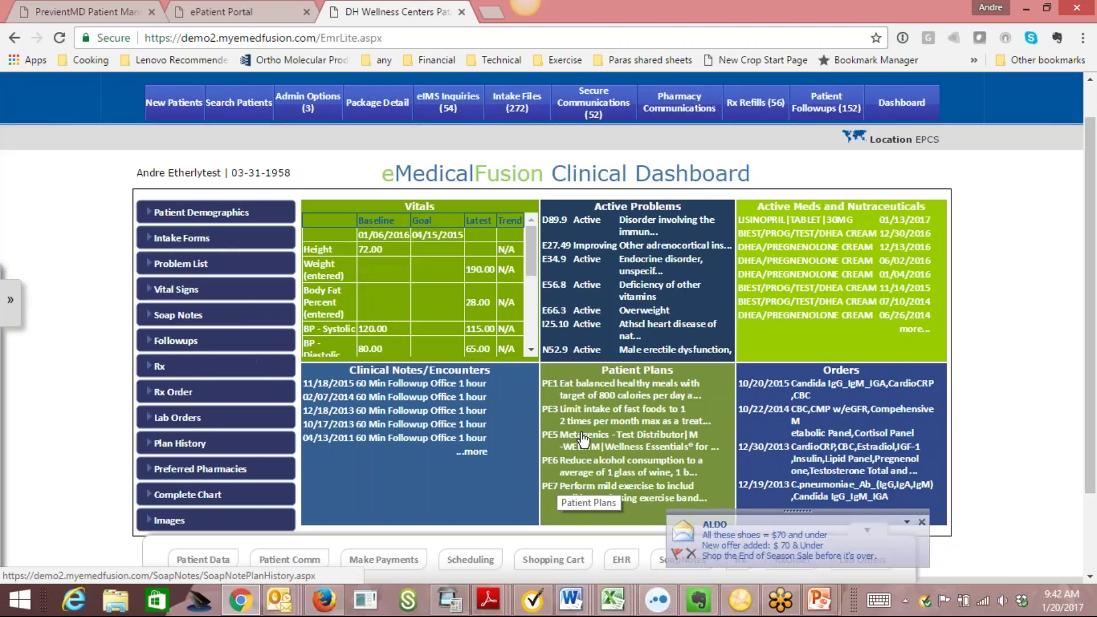
scroll(1094, 272, down, 1)
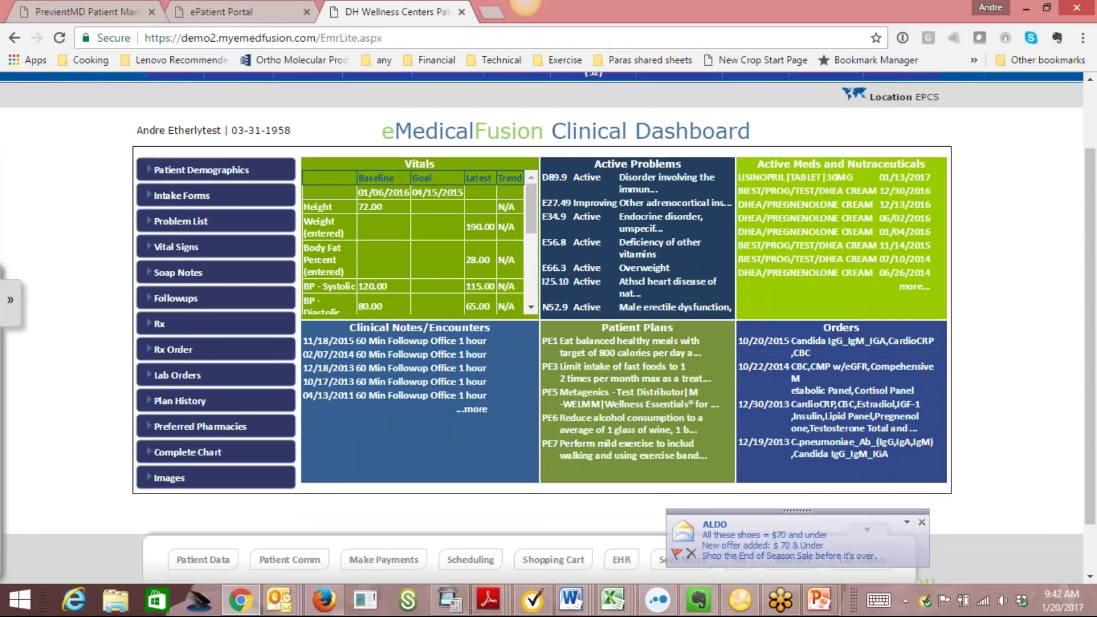
click(922, 525)
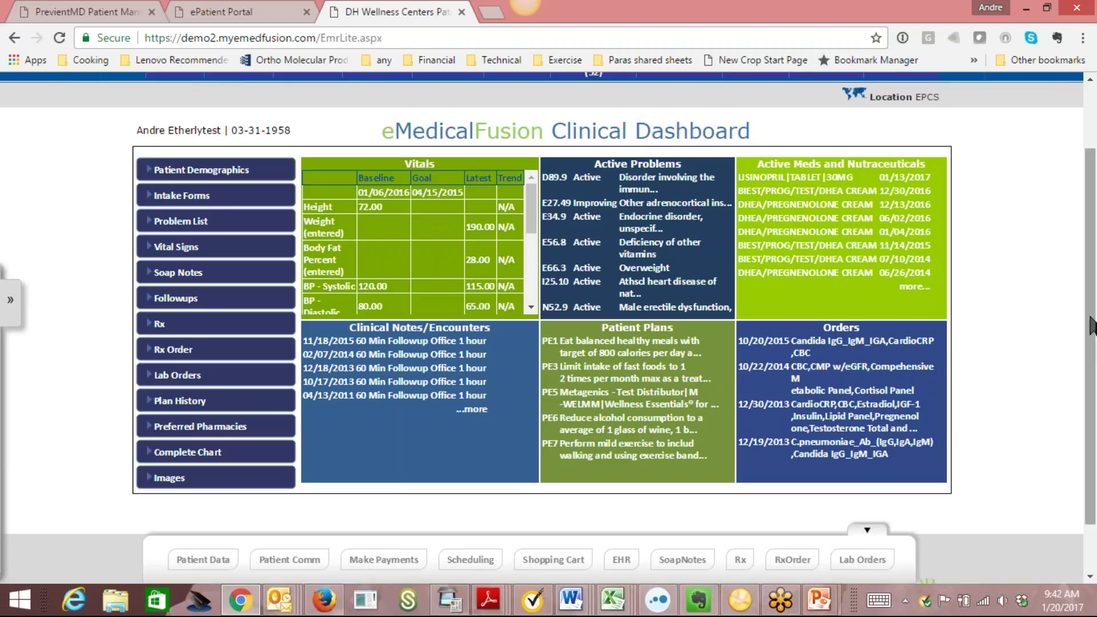
scroll(1091, 343, up, 1)
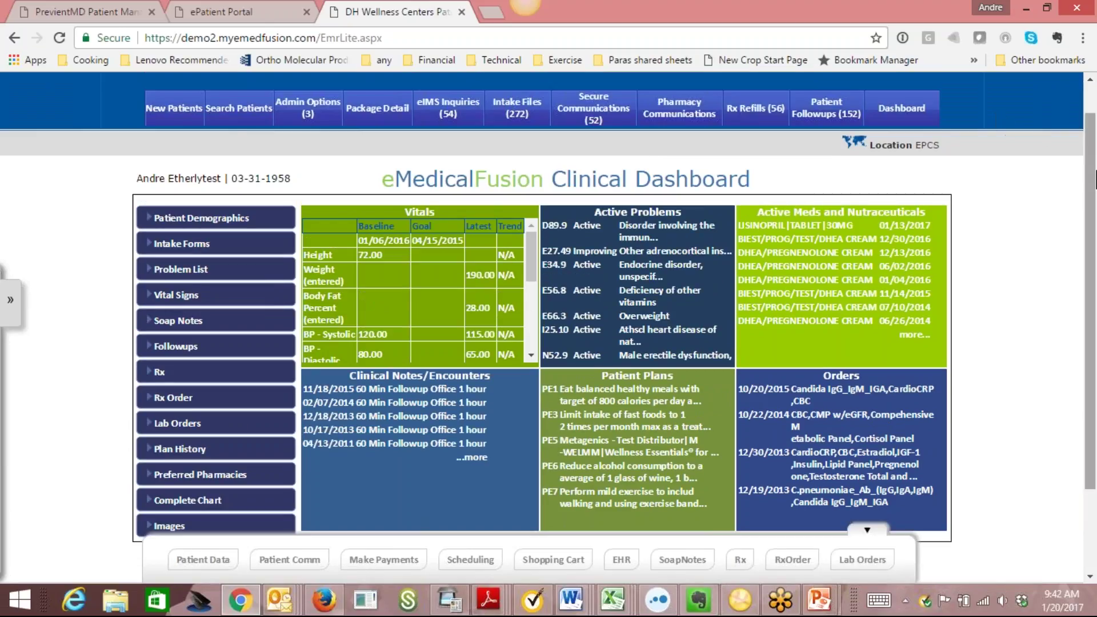
scroll(1095, 258, down, 2)
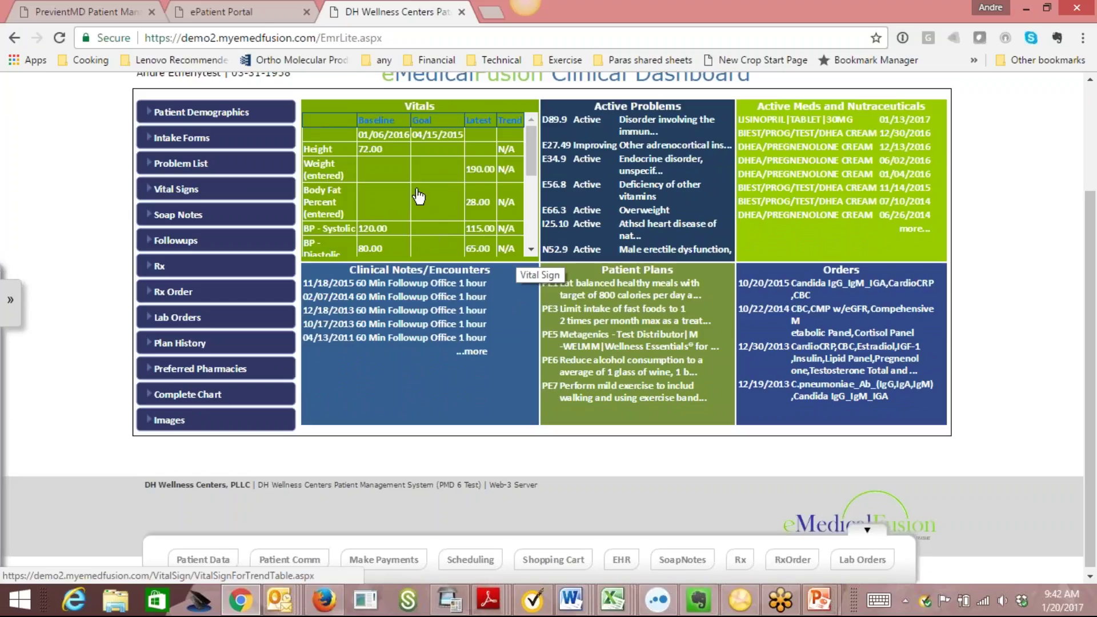
click(419, 196)
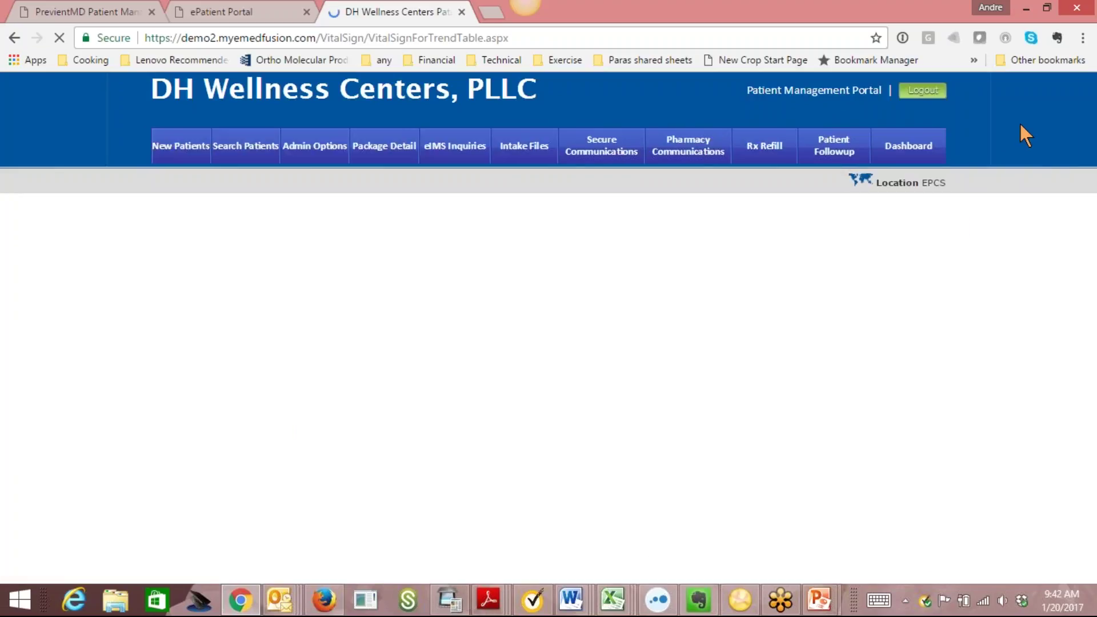
scroll(1095, 227, down, 3)
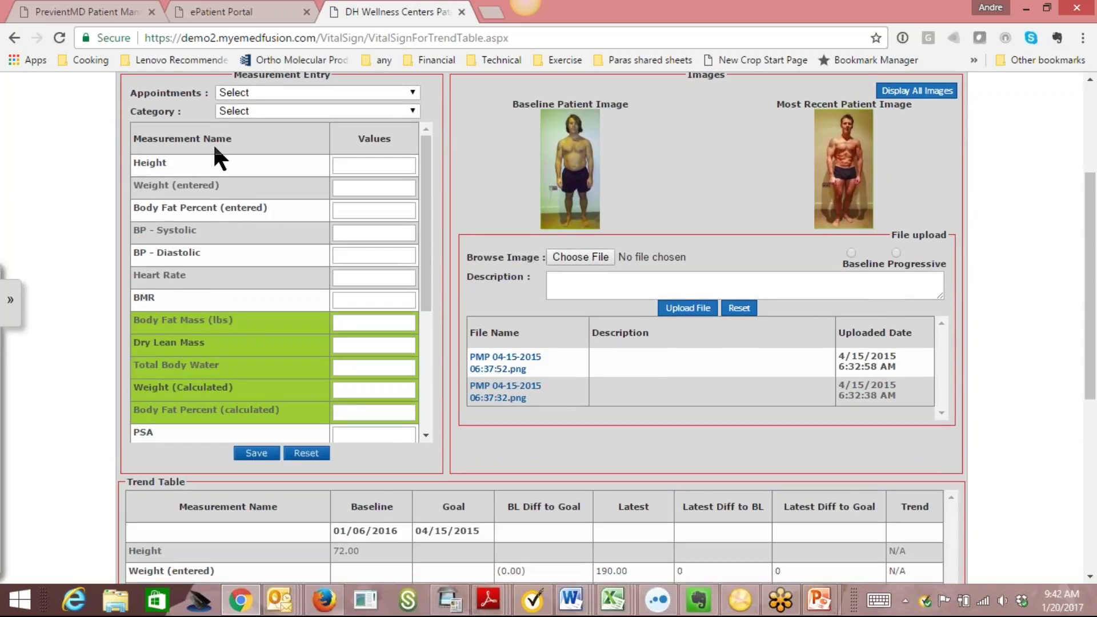
drag(428, 243, 447, 211)
drag(430, 266, 430, 344)
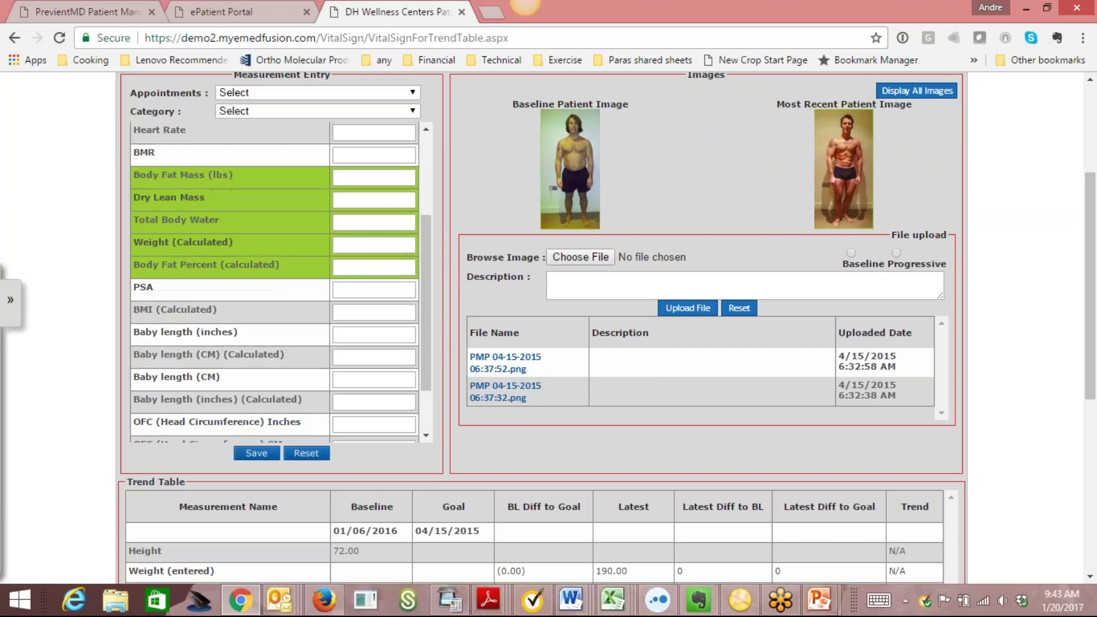
scroll(1069, 286, down, 5)
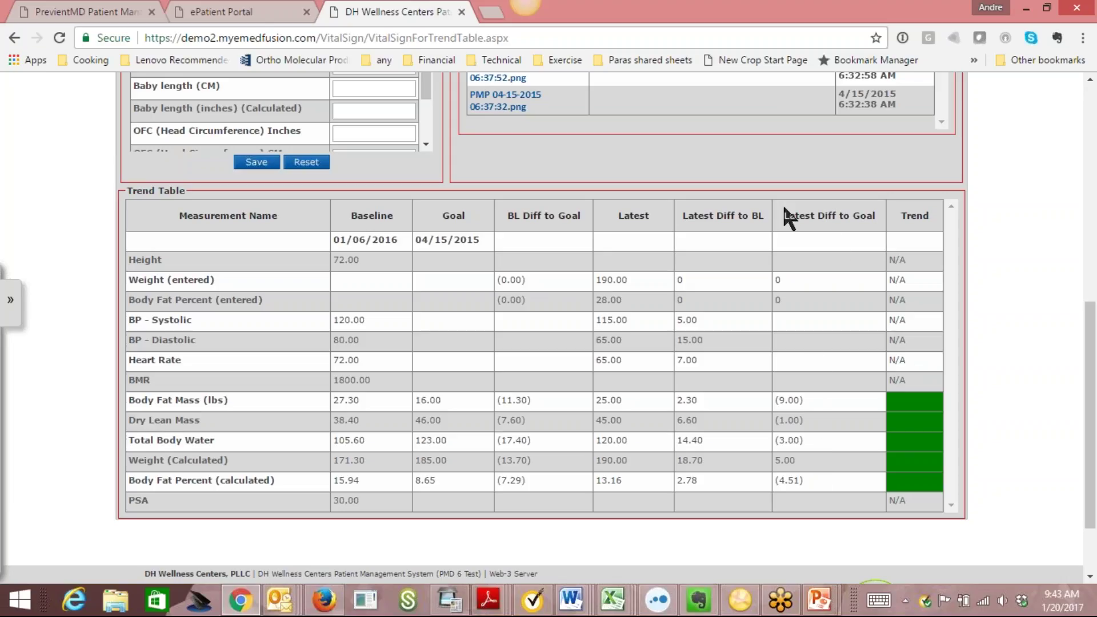
Review the Vital Sign Measurements page, then use Back to EHR to reach the Clinical Dashboard.
drag(1092, 399, 1092, 441)
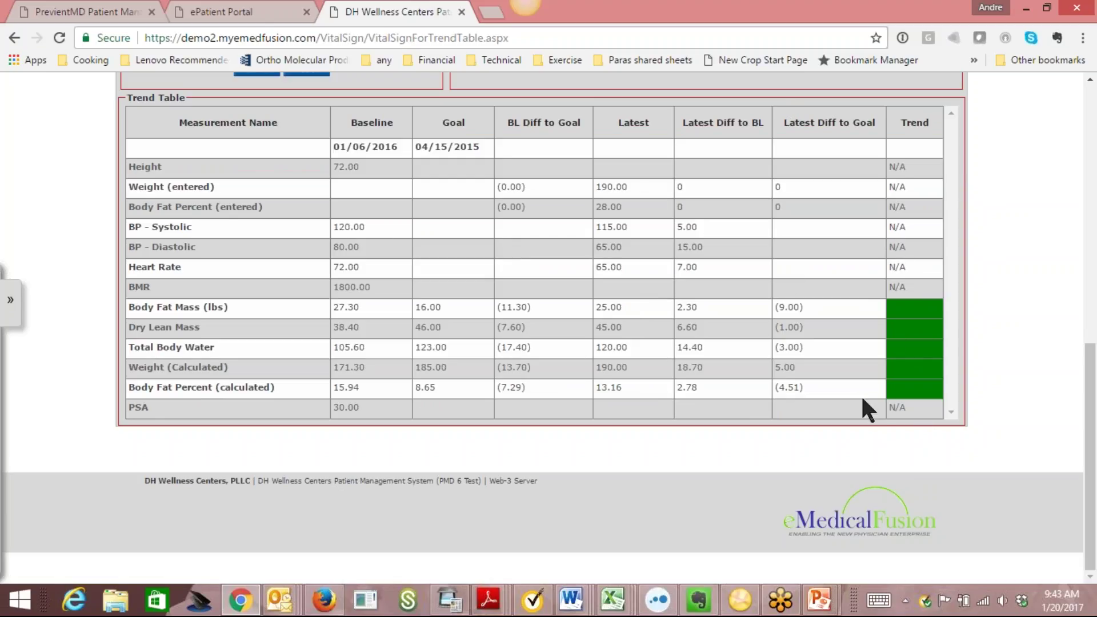
scroll(1073, 248, up, 7)
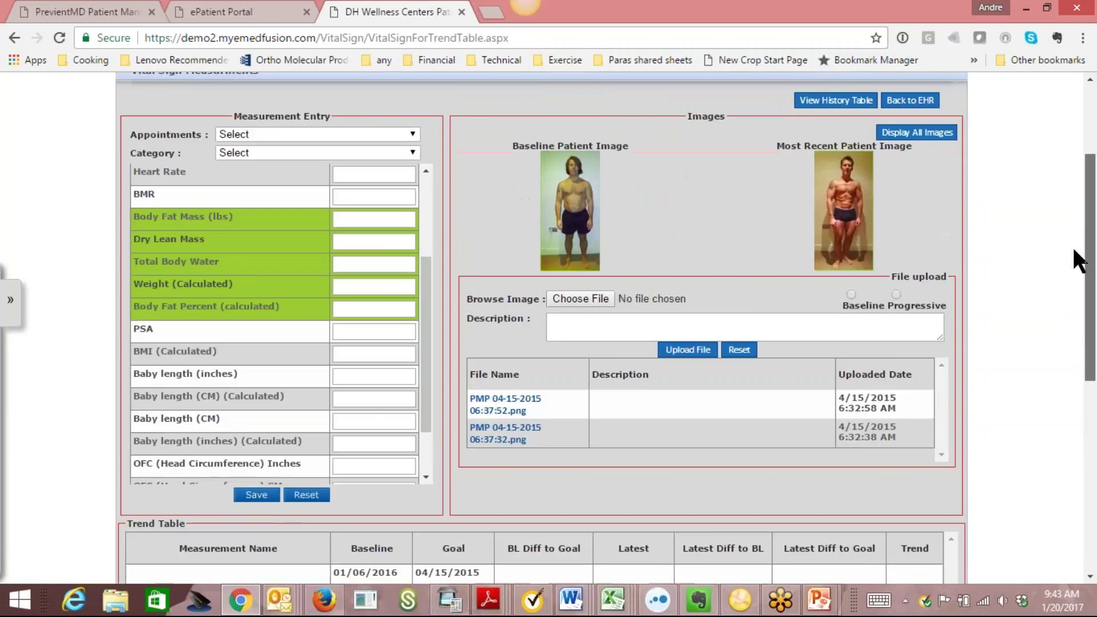
scroll(1073, 248, up, 1)
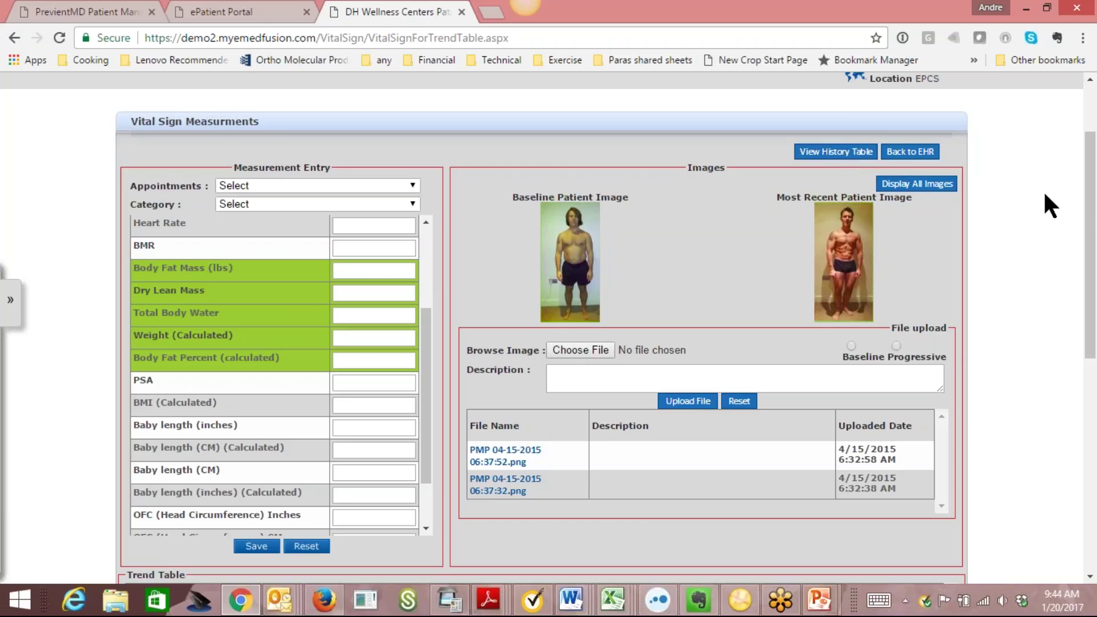
scroll(1091, 400, down, 7)
scroll(1094, 400, down, 1)
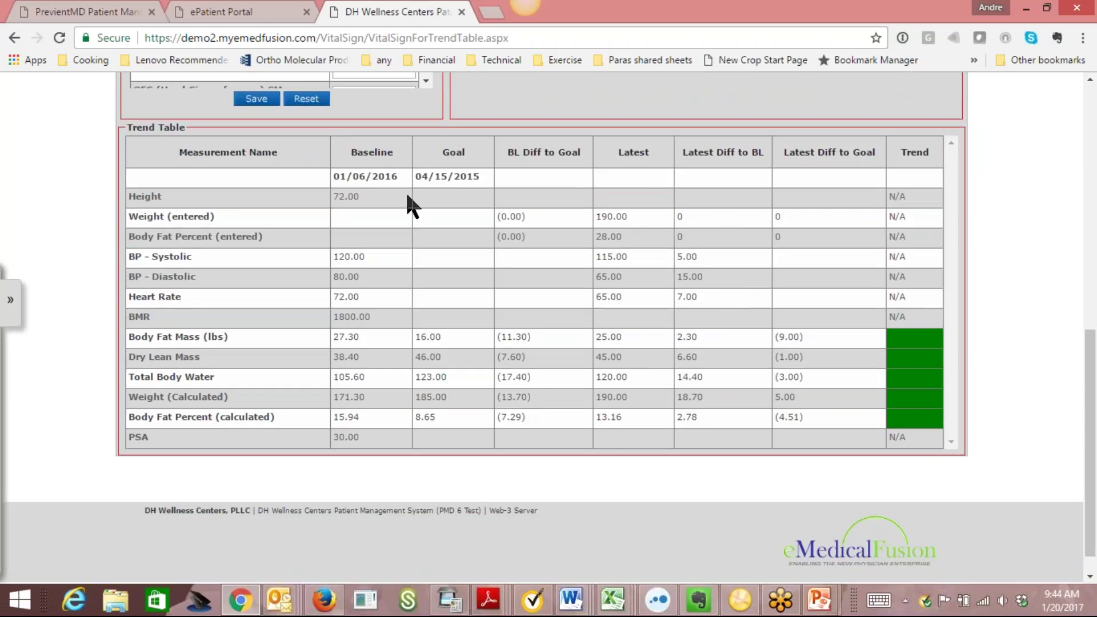
drag(1093, 335, 1093, 80)
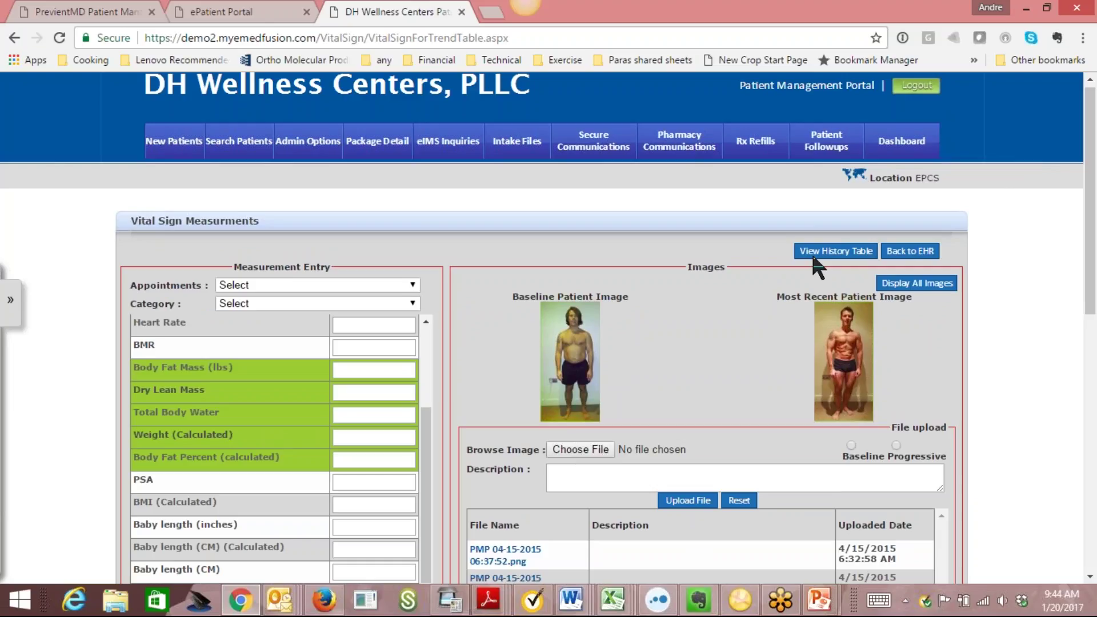
drag(1093, 180, 1092, 242)
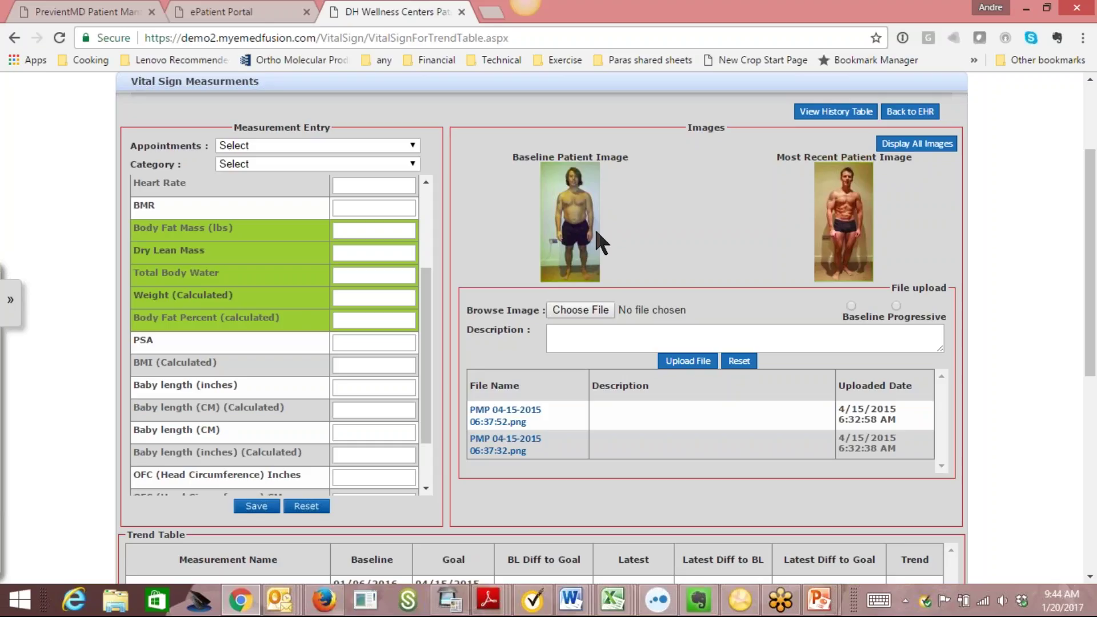
scroll(1091, 151, up, 3)
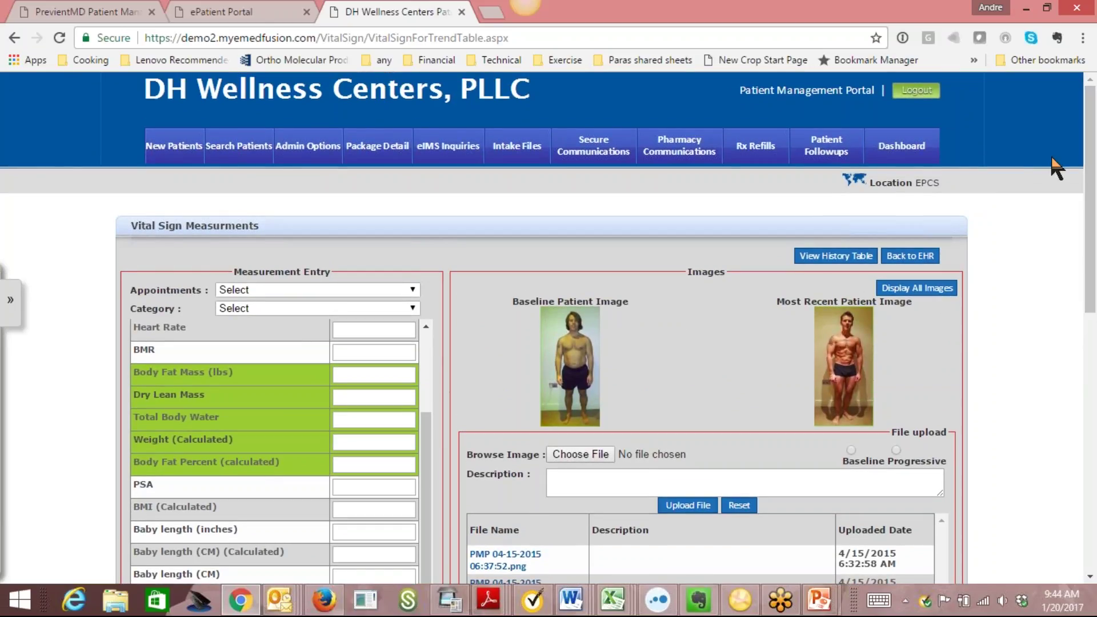
click(909, 257)
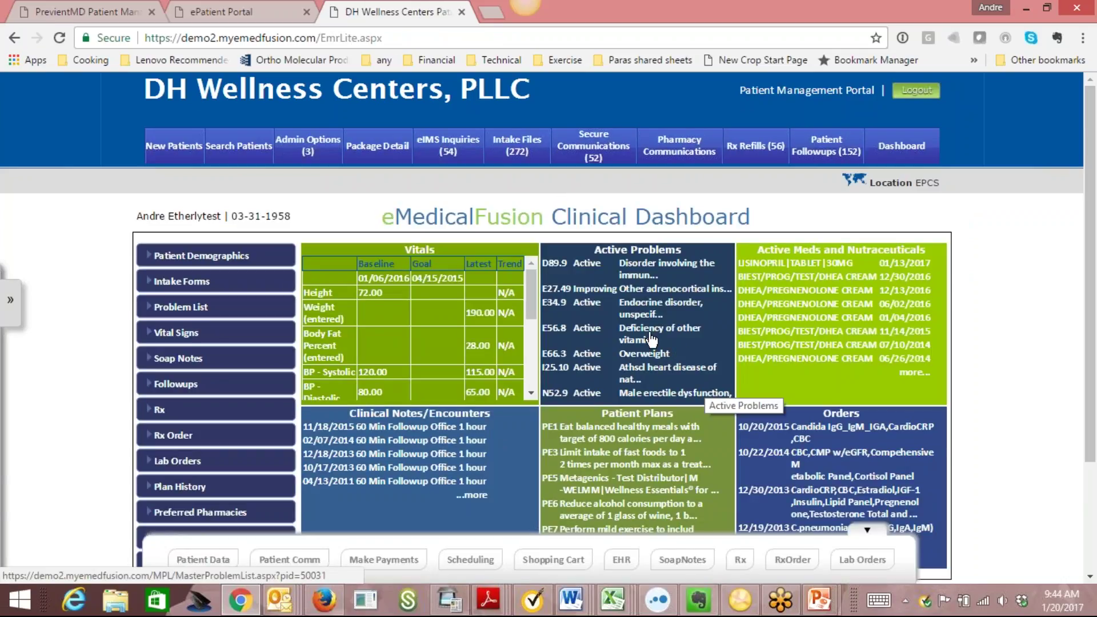
Review the Master Problem List and History View, then open the patient's Rx records.
click(680, 354)
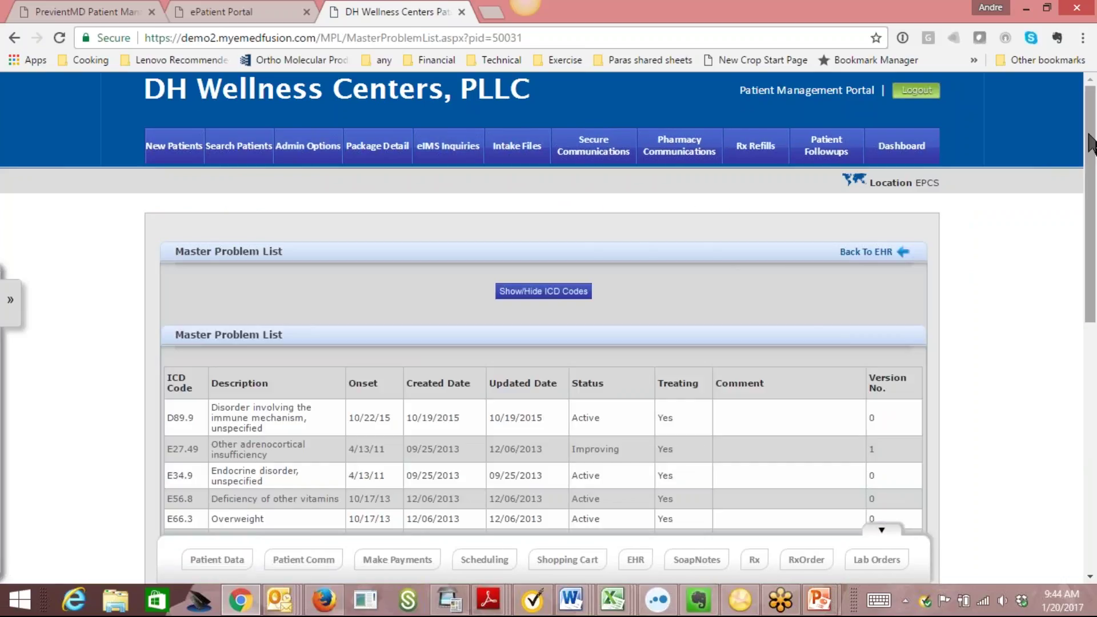
scroll(1096, 252, down, 2)
scroll(1096, 254, down, 3)
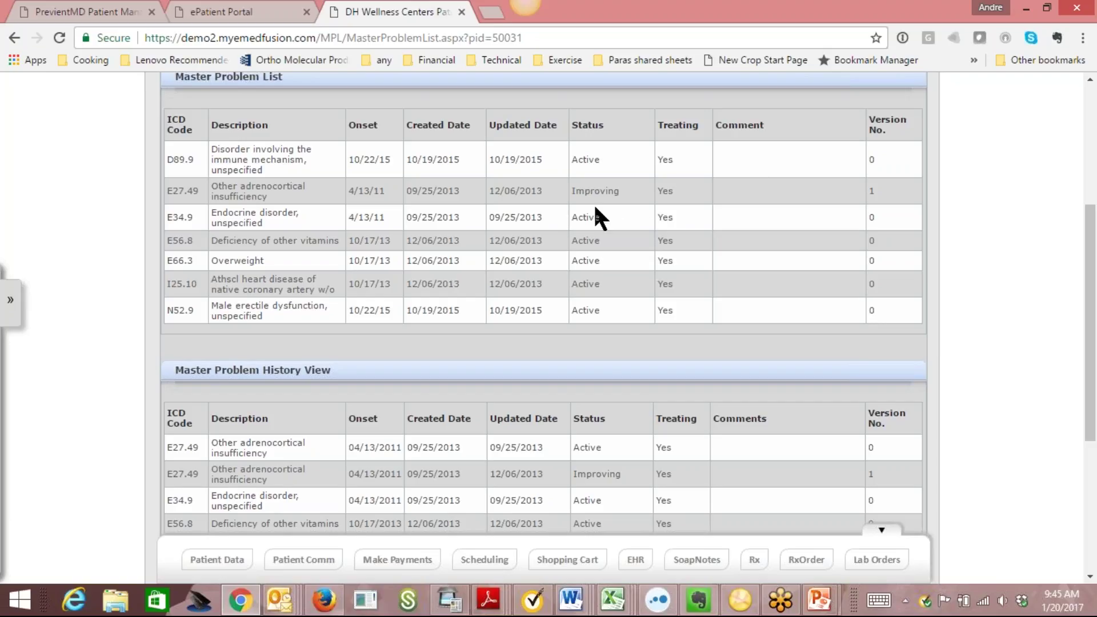
drag(1095, 288, 1078, 203)
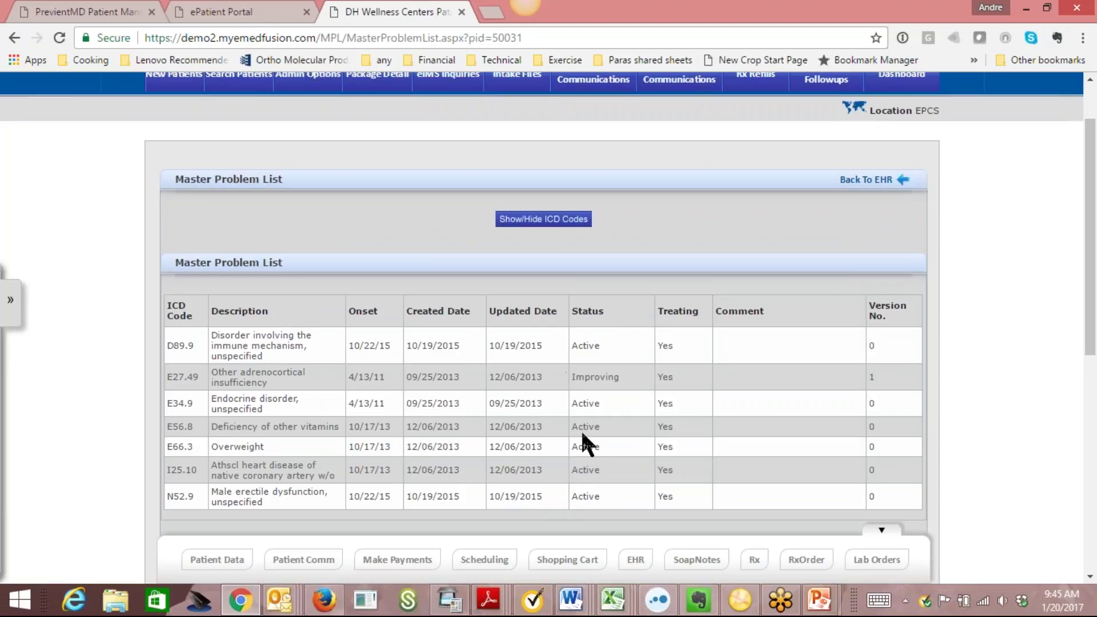
drag(1089, 247, 1095, 414)
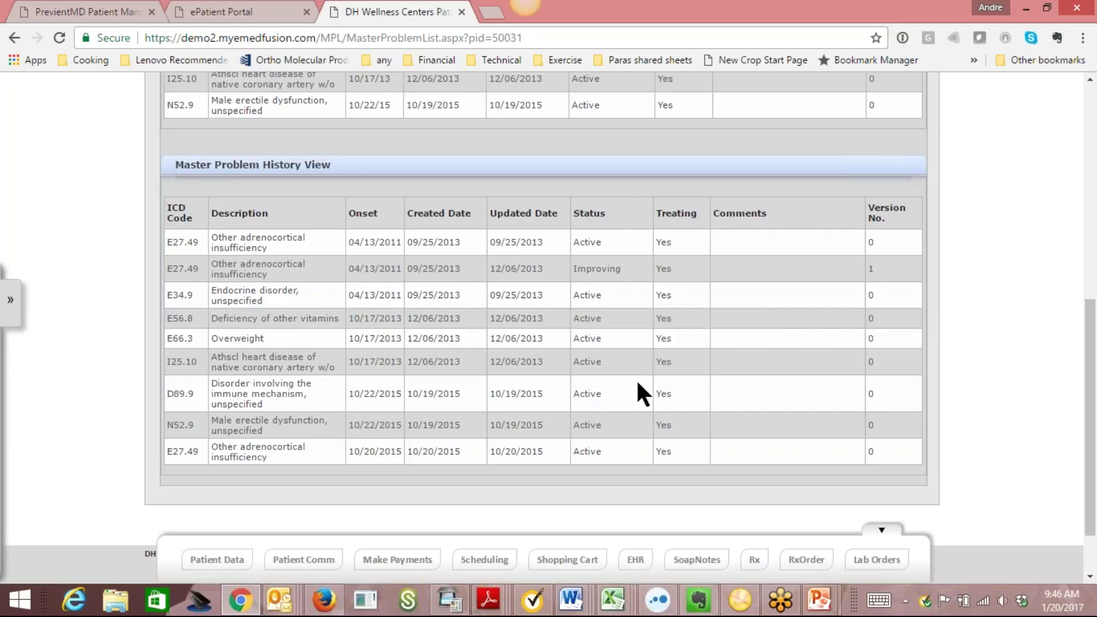
drag(1091, 385, 1095, 212)
click(873, 168)
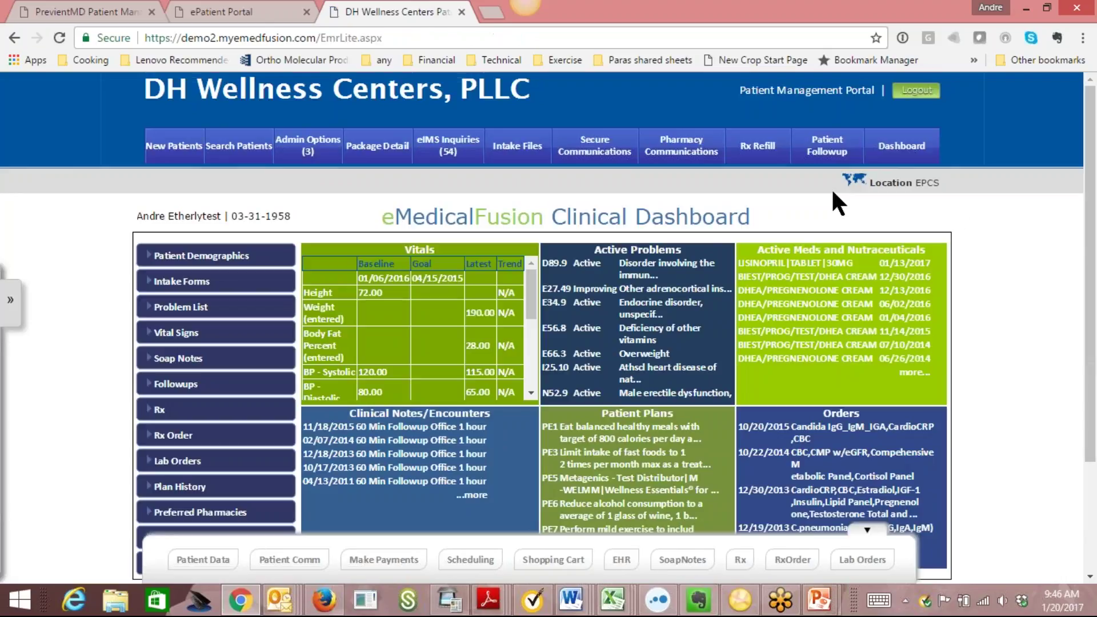
click(838, 322)
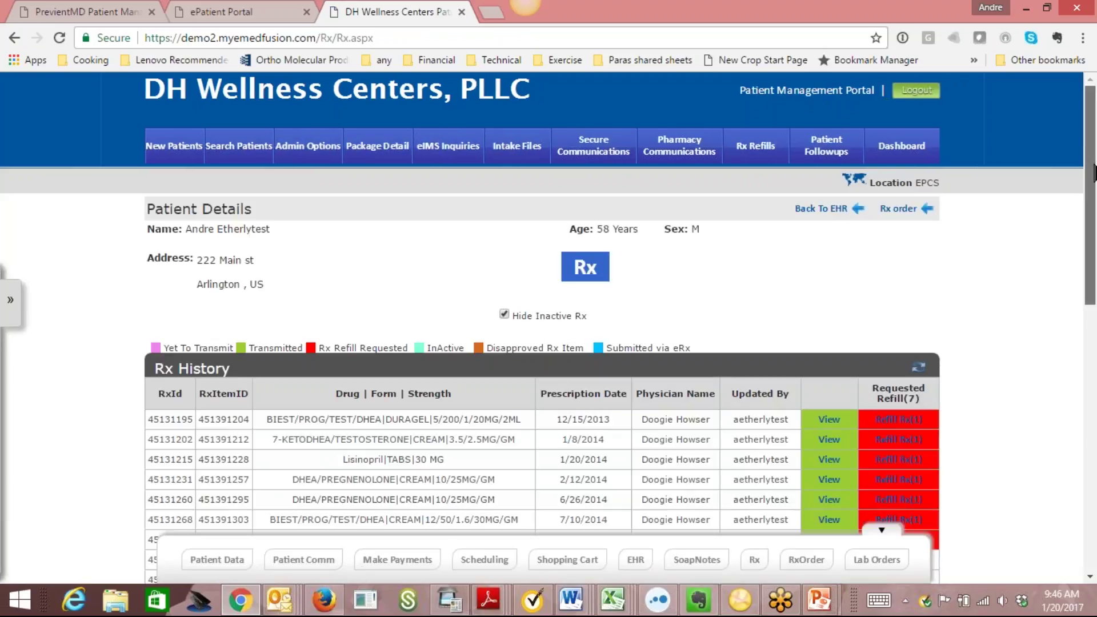
Look over the Rx History, Non-Prescribed Meds and Nutraceuticals tables, then open the Rx order page.
scroll(1096, 251, down, 3)
scroll(1095, 258, down, 5)
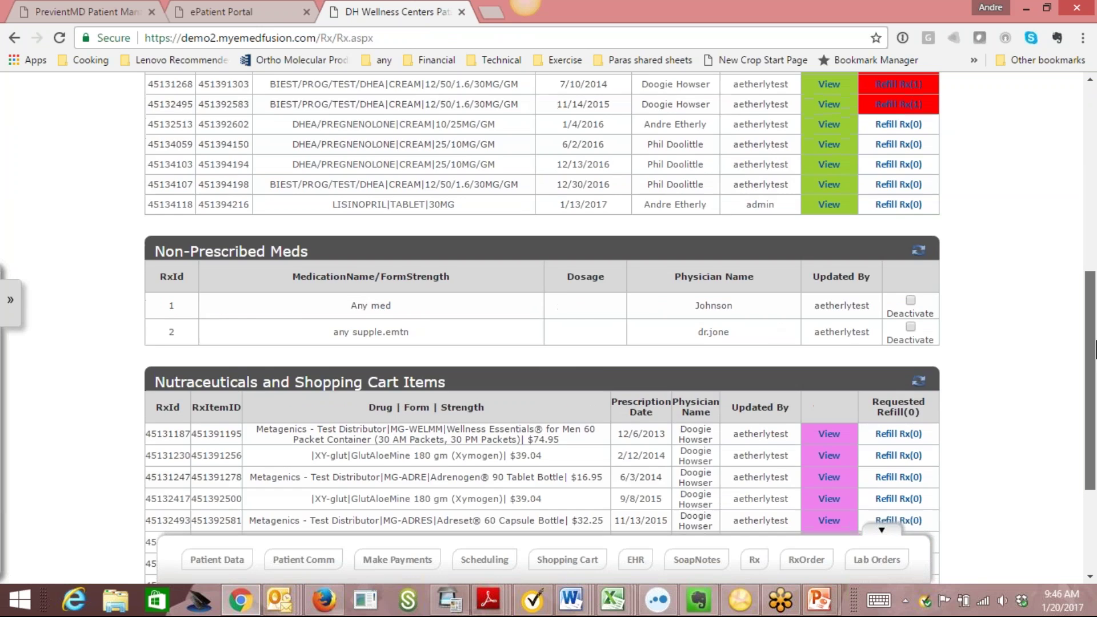
scroll(1096, 229, up, 5)
drag(1096, 211, 1096, 200)
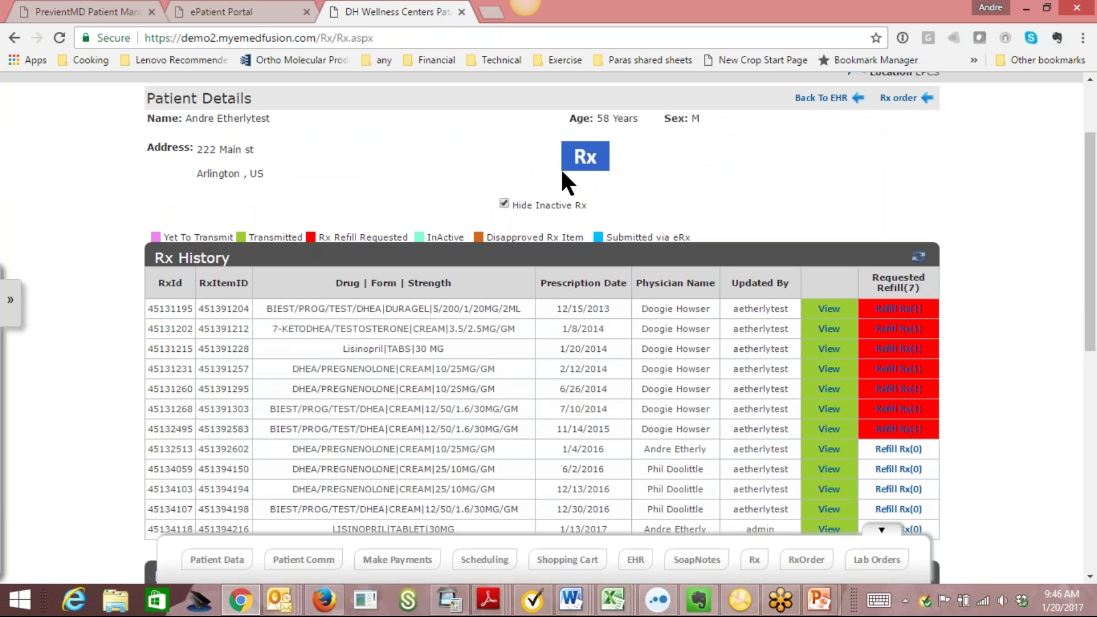
scroll(512, 345, down, 4)
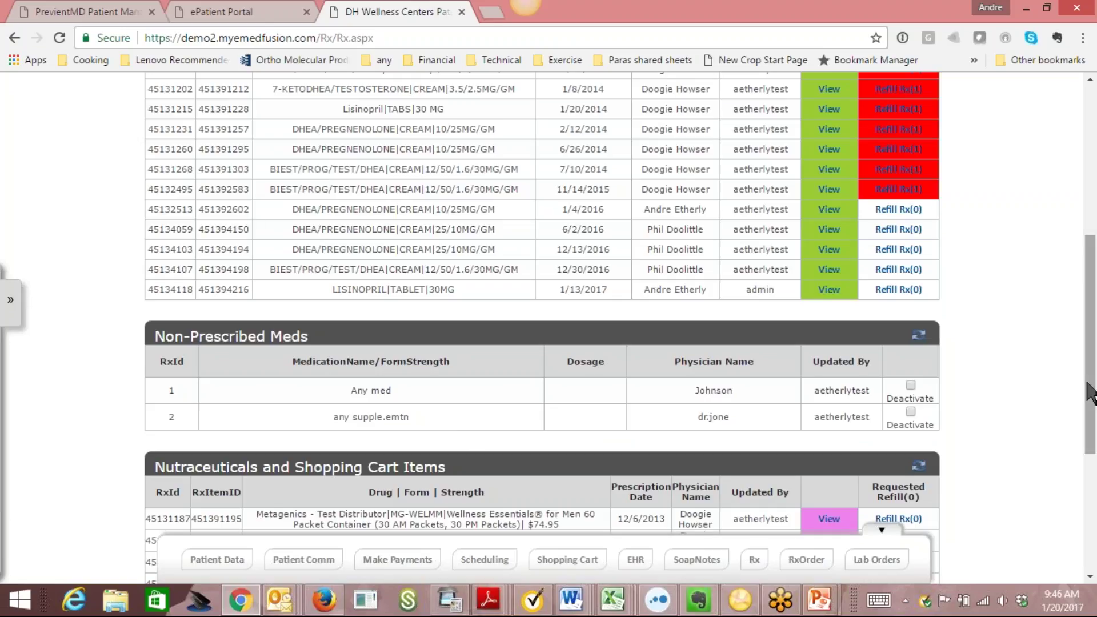
drag(1096, 392, 1096, 468)
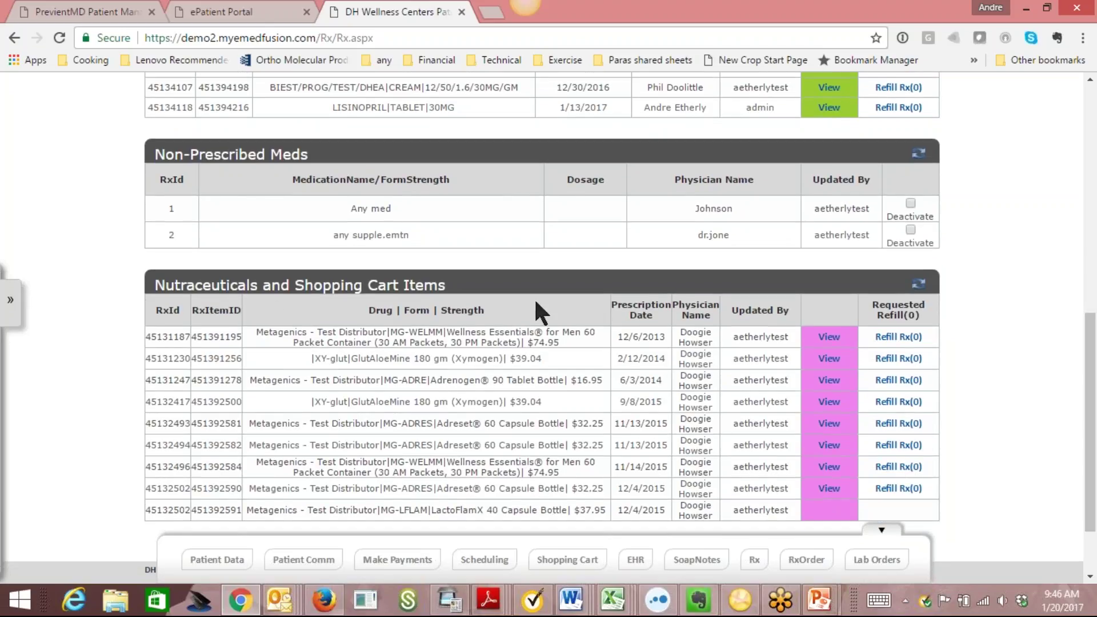
drag(1090, 314, 1090, 350)
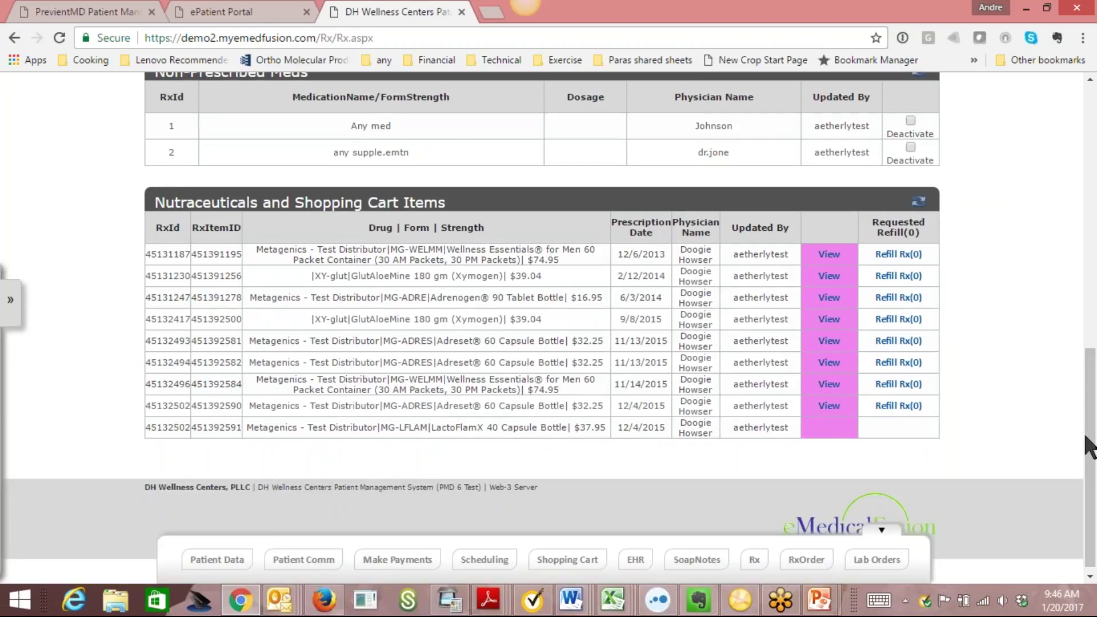
drag(1092, 446, 1086, 225)
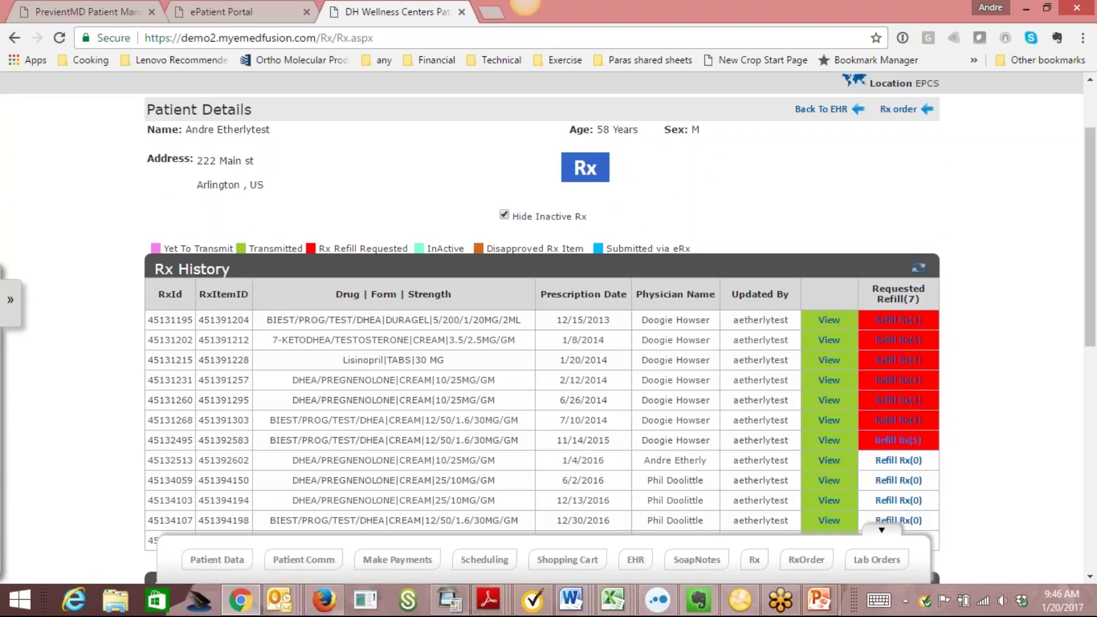
scroll(1094, 216, down, 2)
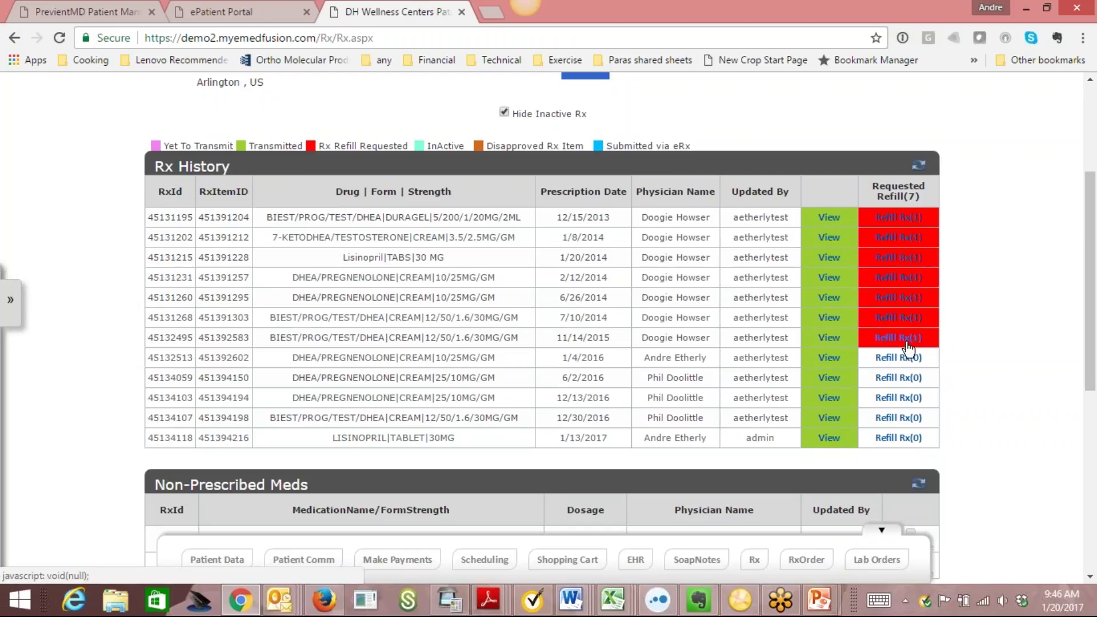
scroll(1064, 177, up, 4)
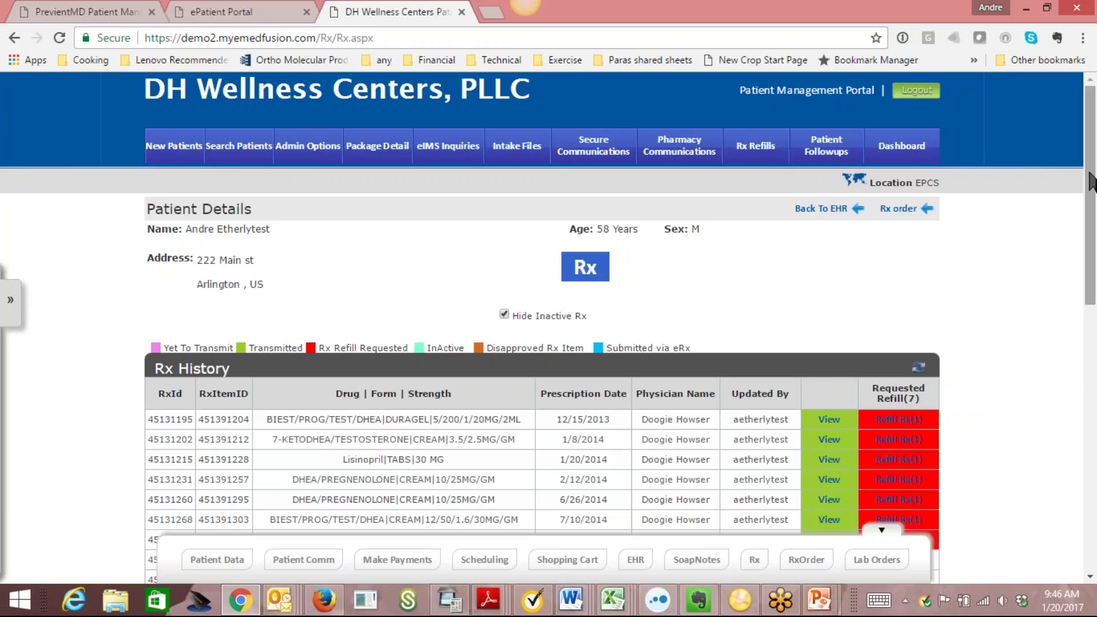
drag(1092, 182, 1095, 214)
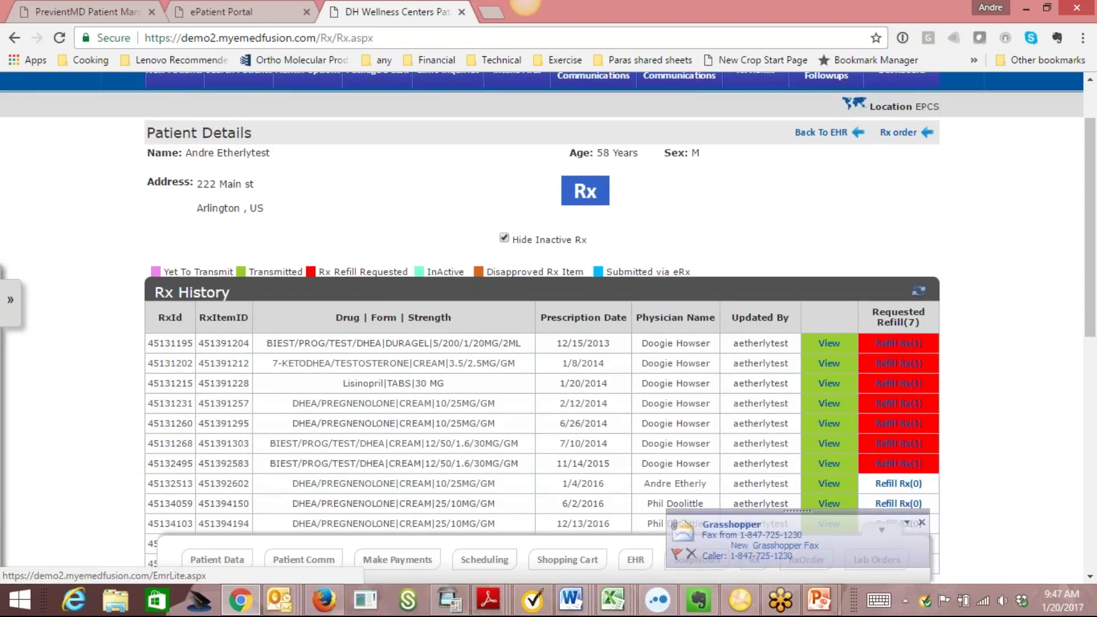
click(902, 132)
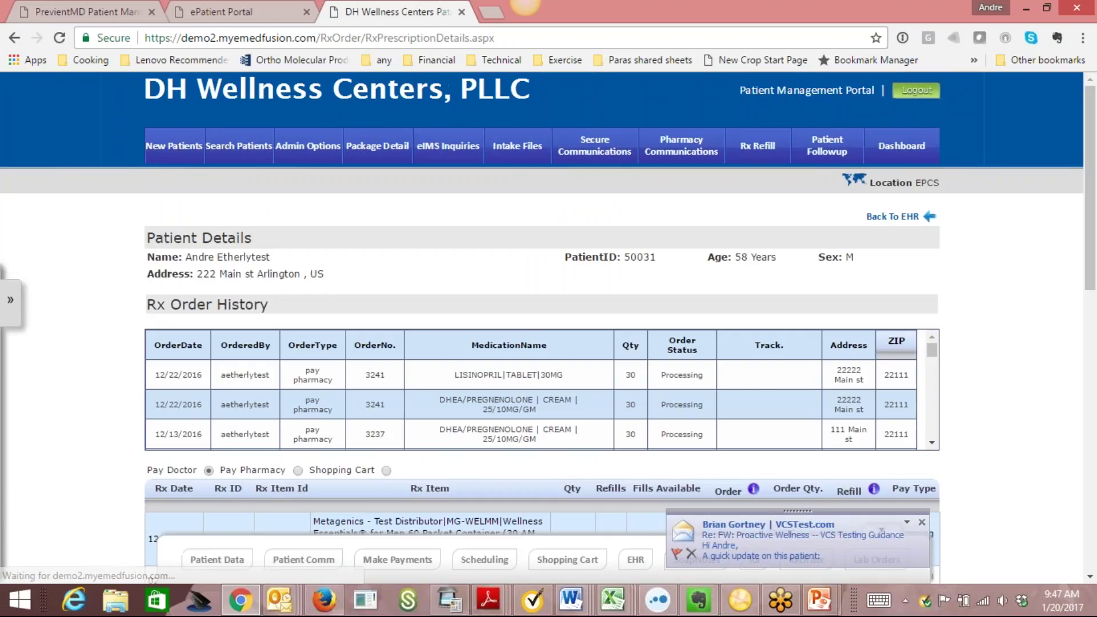
Browse the orderable prescriptions and older Rx Order History entries, all marked Processing.
drag(1090, 122, 1096, 365)
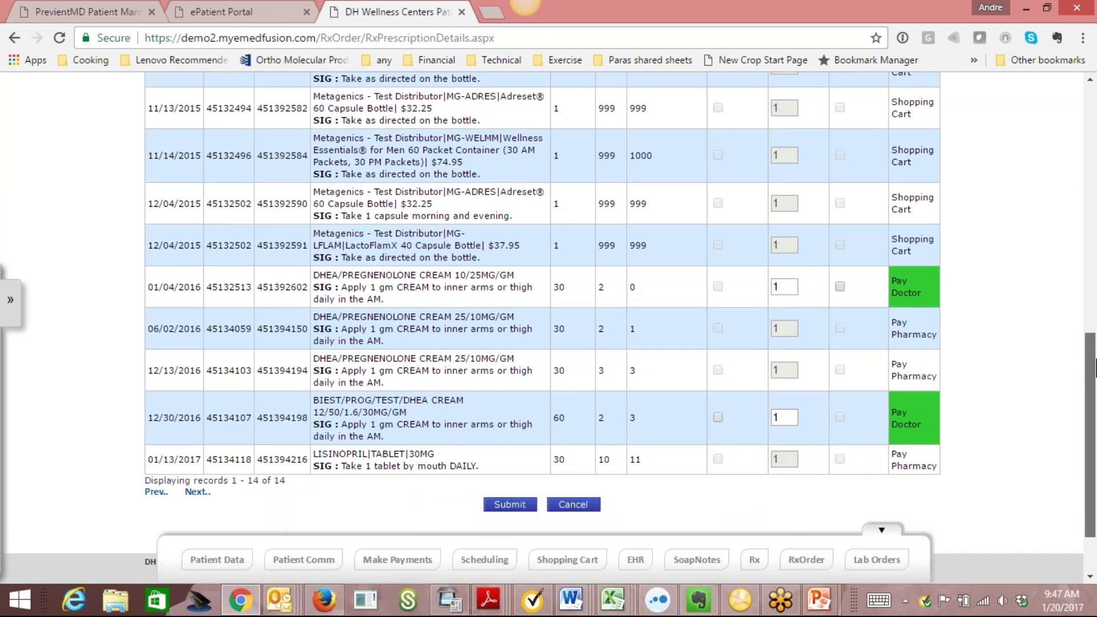
scroll(665, 303, up, 2)
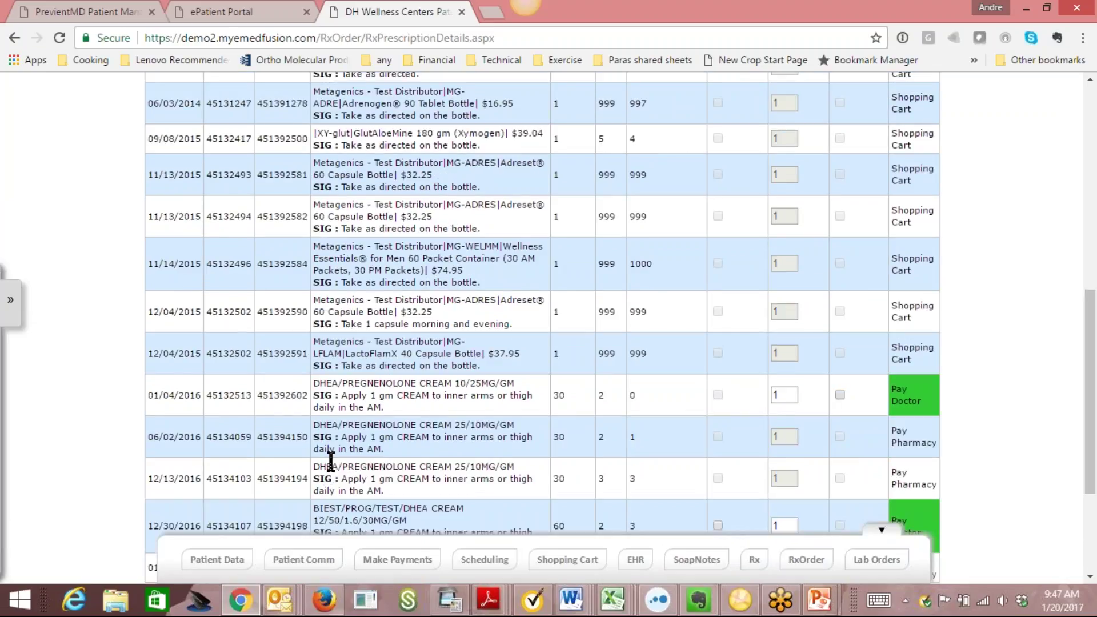
drag(1096, 336, 1095, 377)
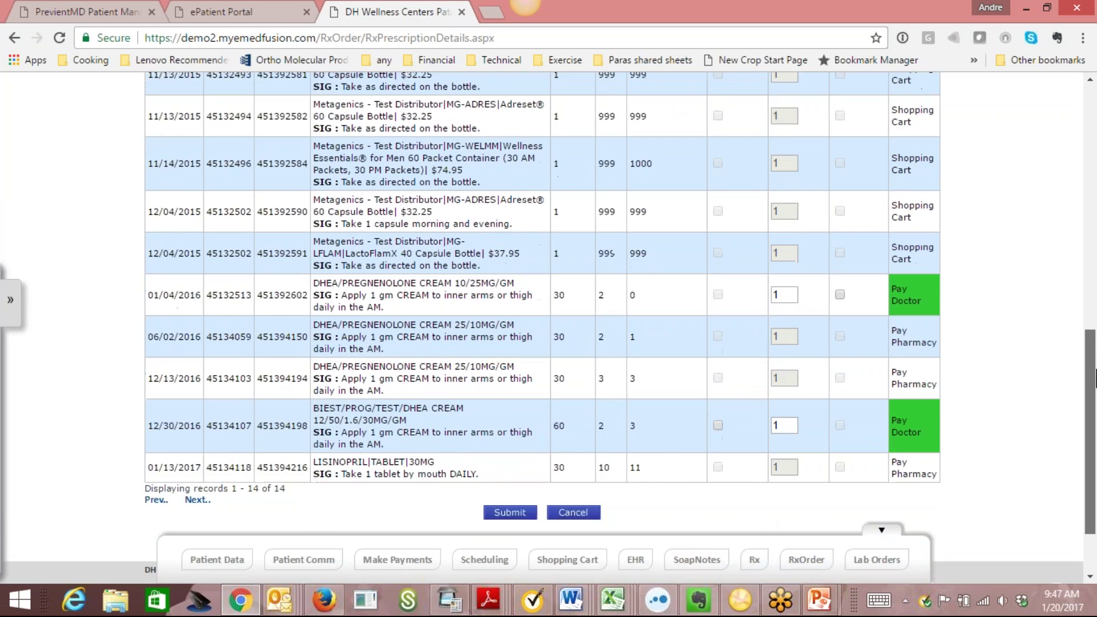
scroll(1073, 372, down, 1)
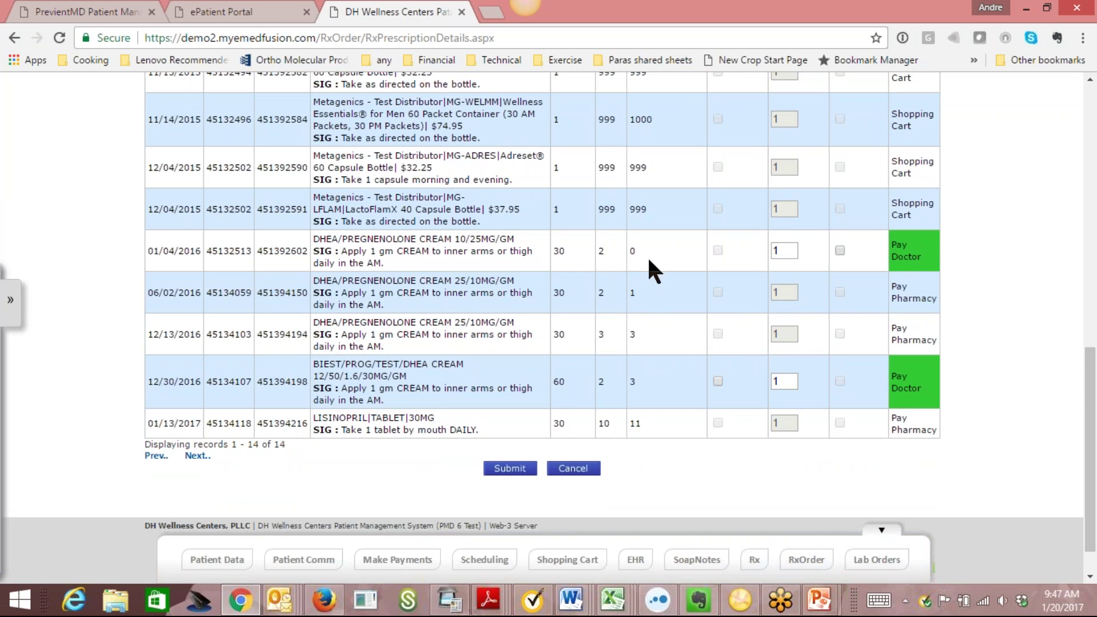
drag(1095, 346, 1096, 157)
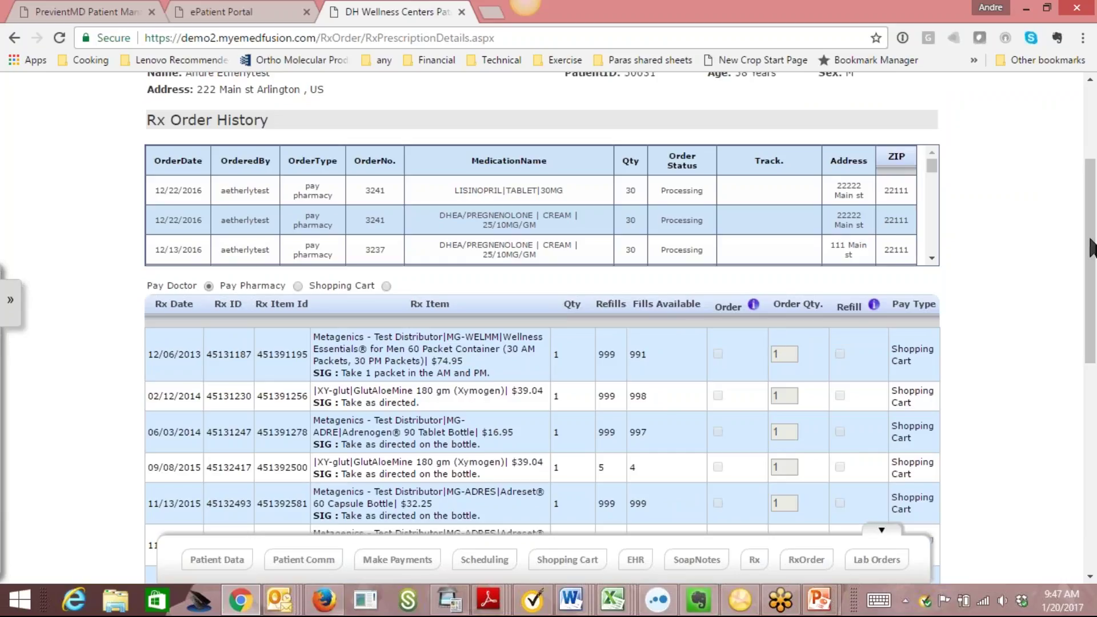
drag(1090, 251, 1093, 469)
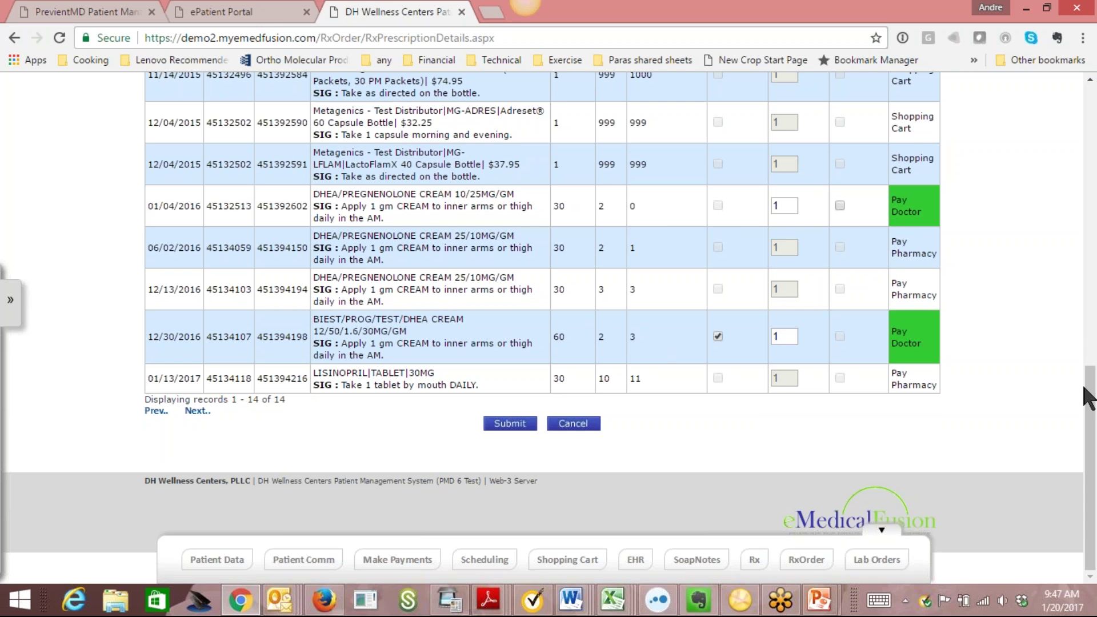
drag(1093, 425, 1095, 197)
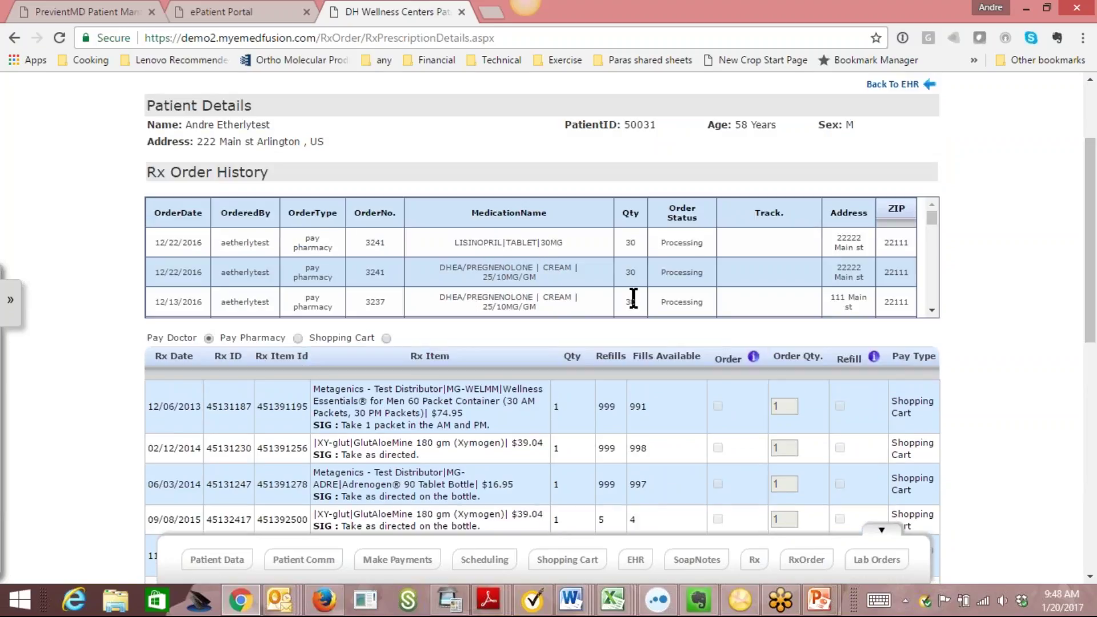
click(928, 310)
scroll(928, 258, up, 5)
Return to the clinical dashboard and open the patient's Current Plan.
click(635, 559)
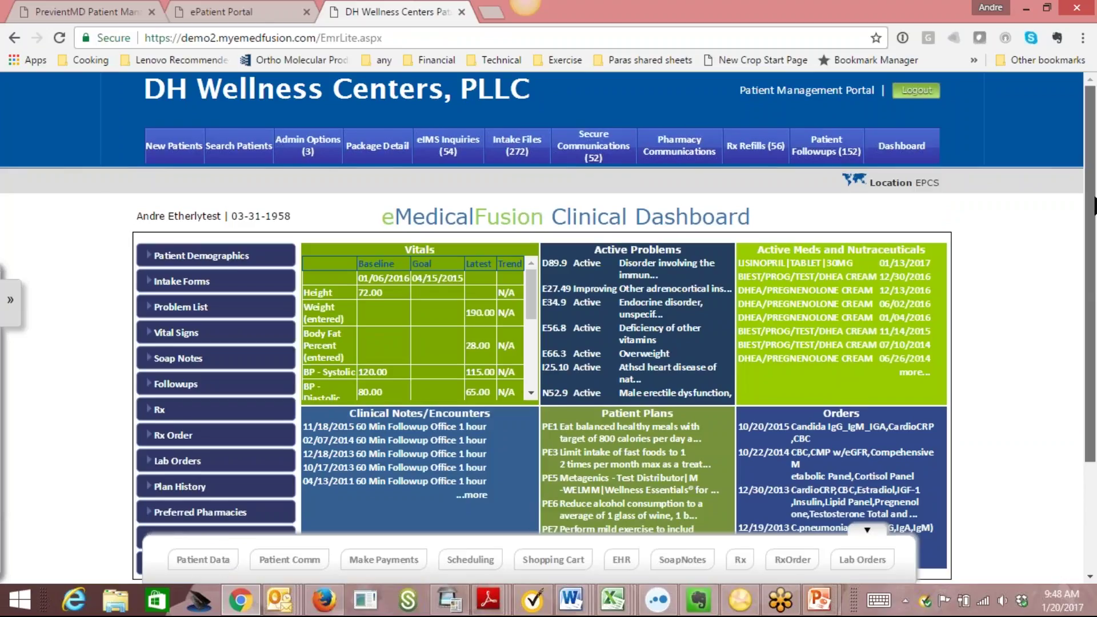
scroll(1091, 229, down, 3)
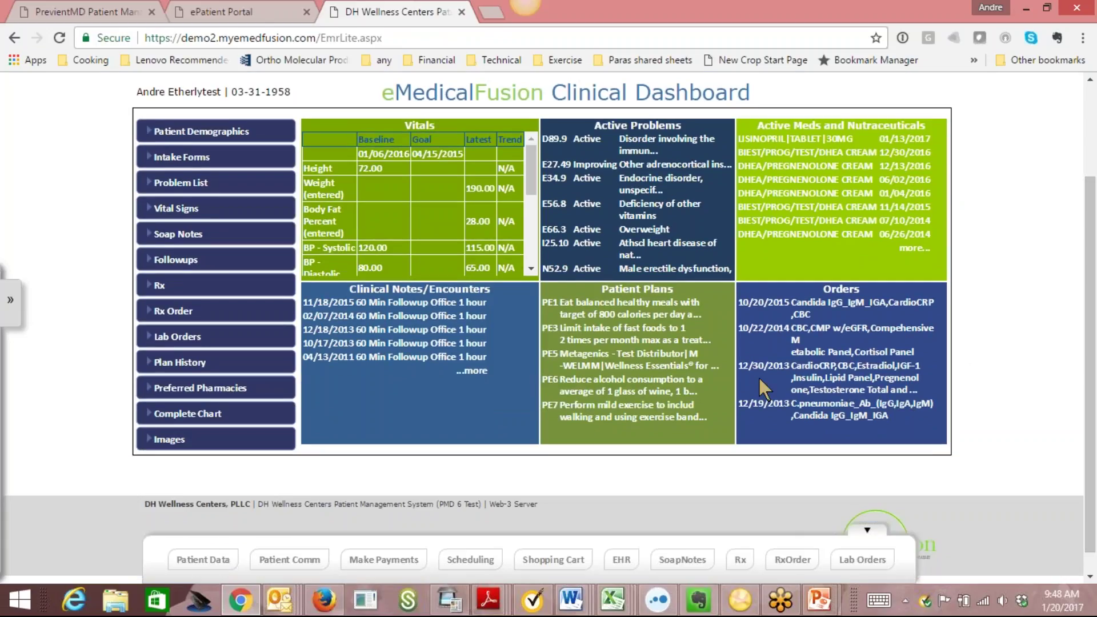
click(632, 369)
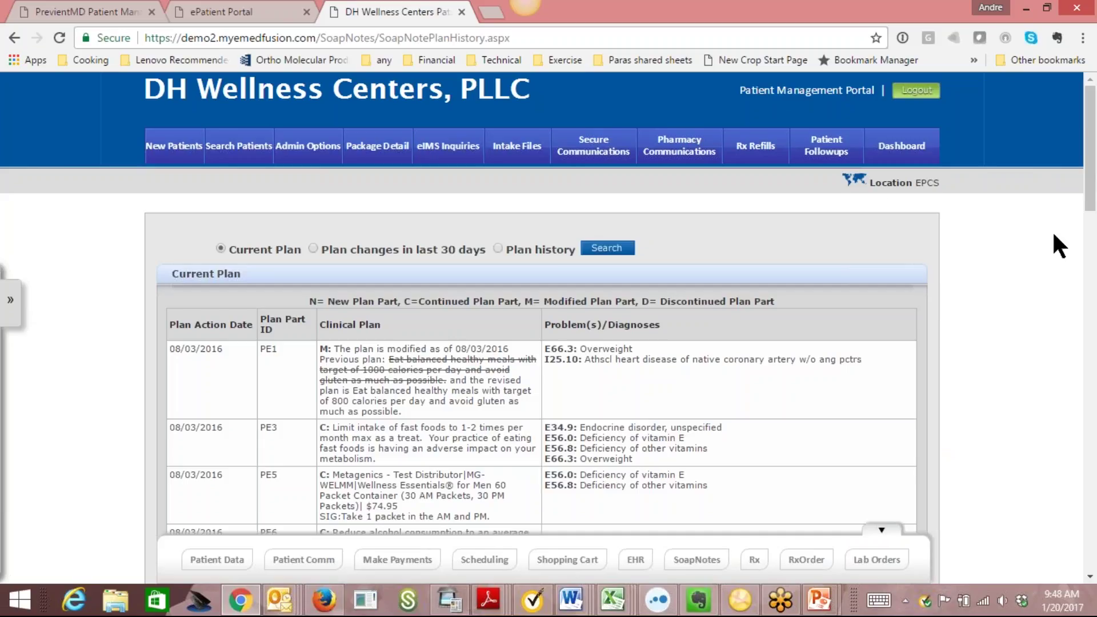
drag(1096, 154, 1096, 210)
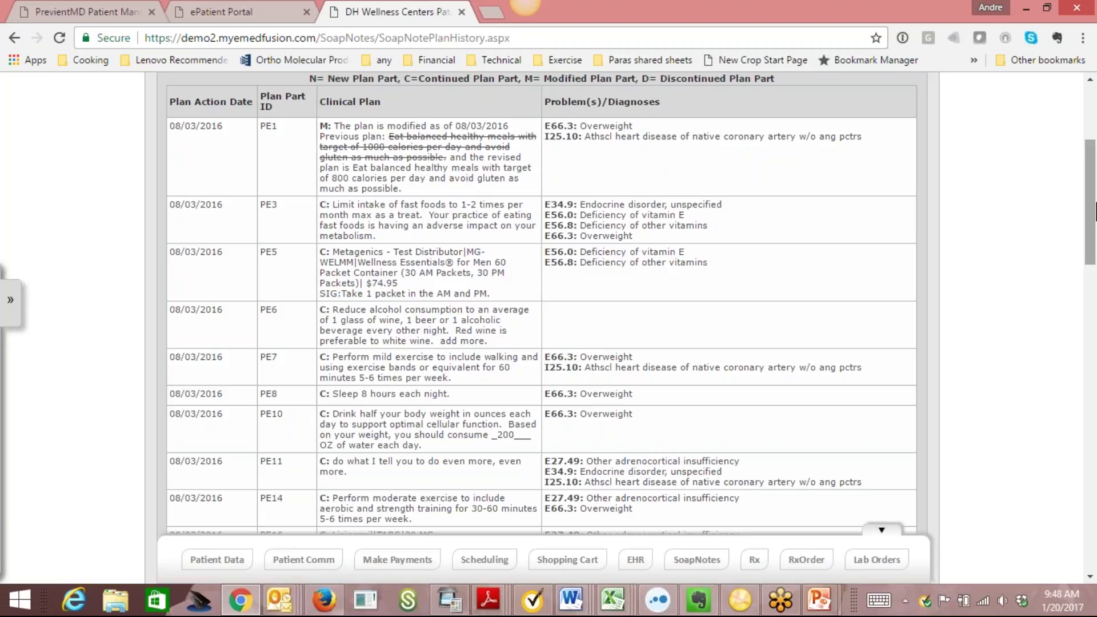
scroll(1094, 211, up, 2)
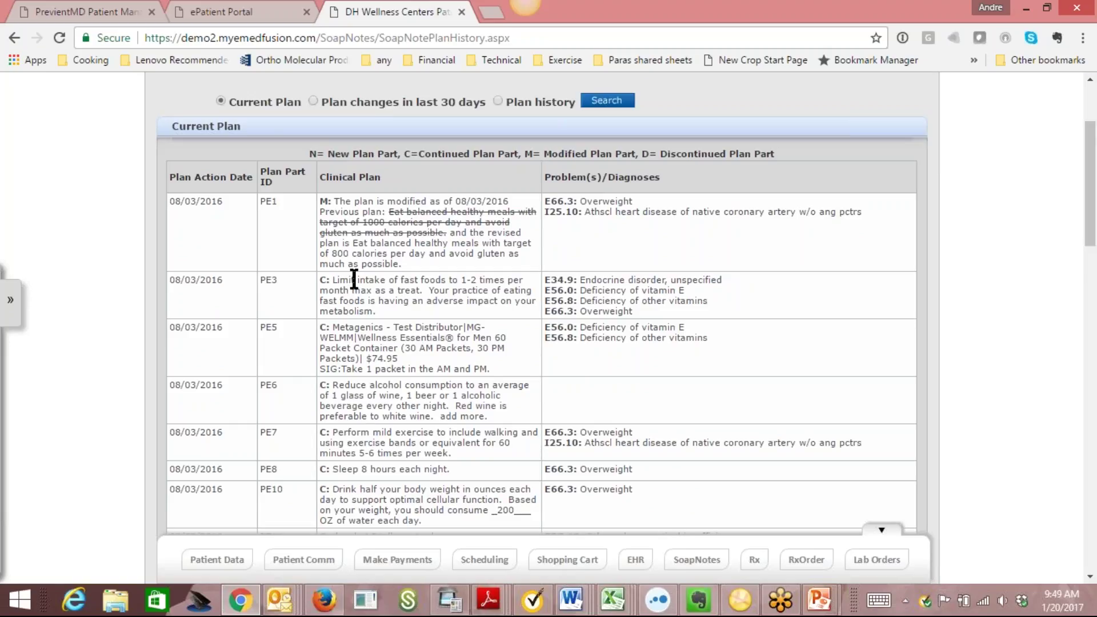
Read through the plan parts, such as PE3 and PE1's 800 calories daily avoiding gluten.
drag(331, 278, 397, 311)
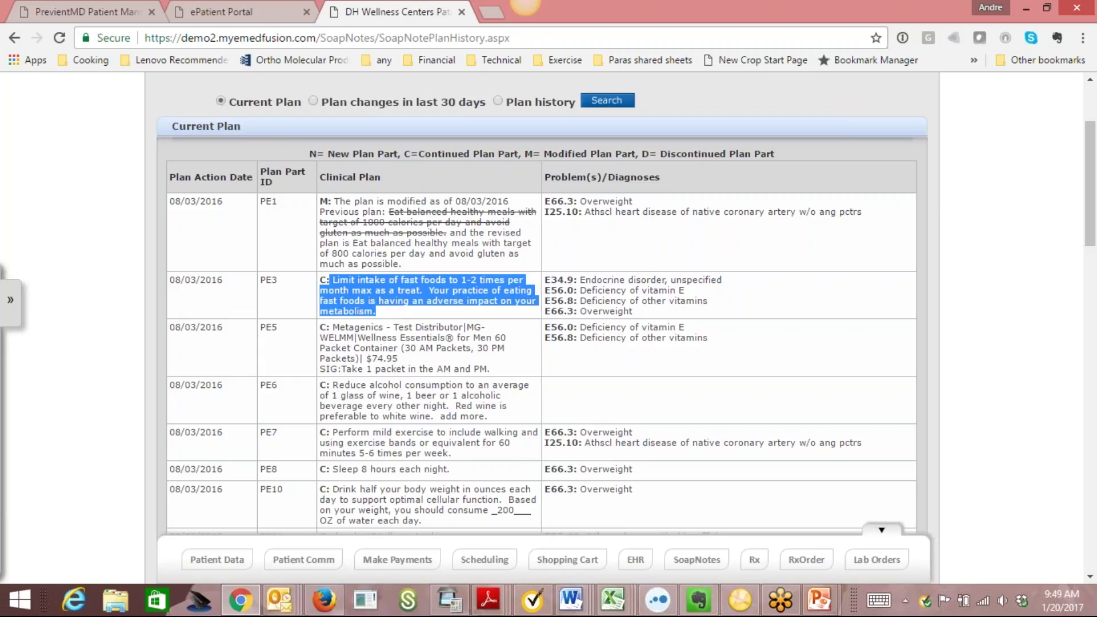
click(395, 294)
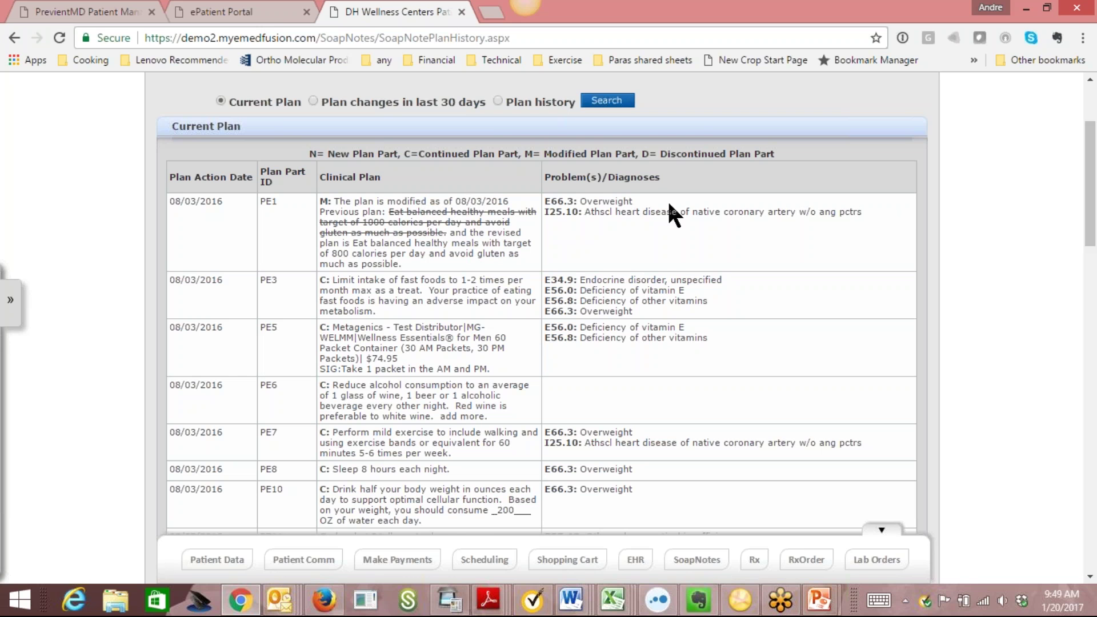
scroll(1093, 231, down, 1)
drag(1093, 230, 1092, 170)
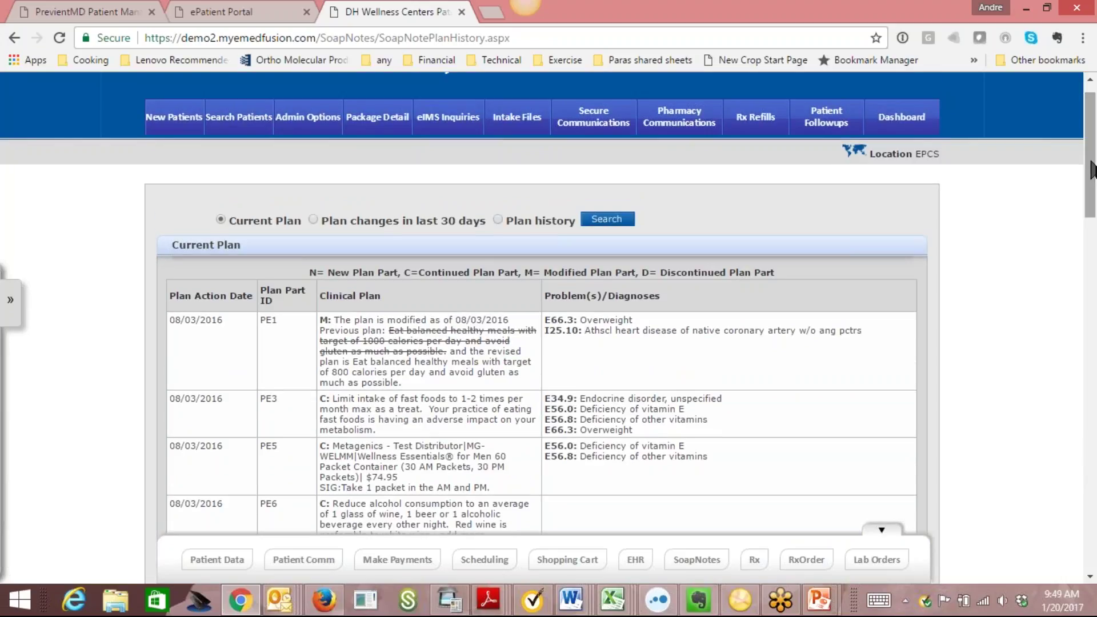
drag(1092, 169, 1091, 197)
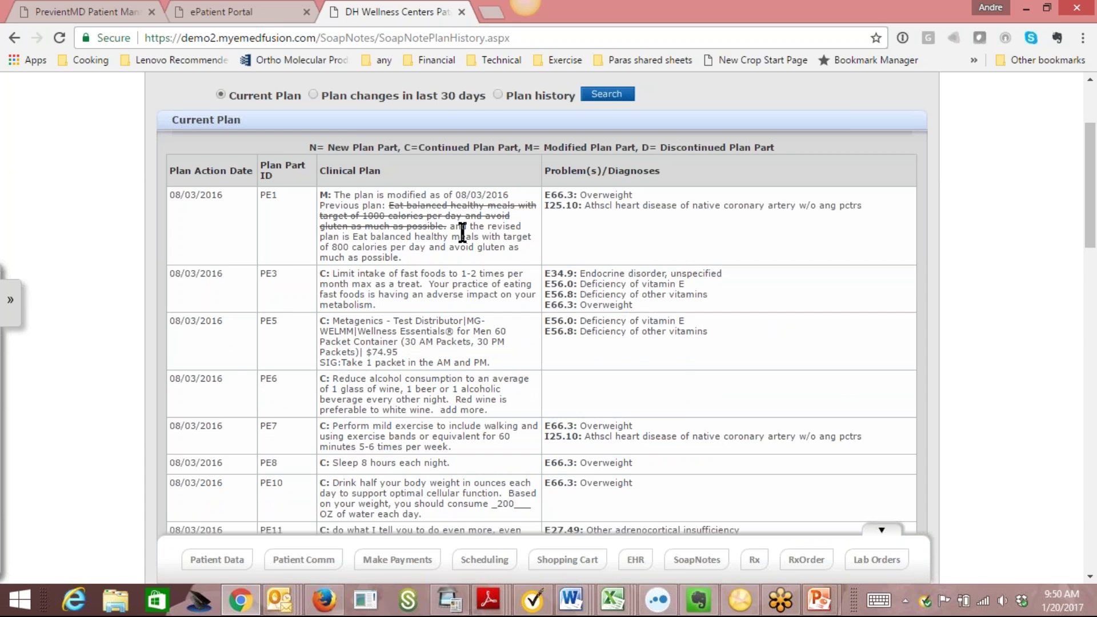
drag(1096, 231, 1095, 363)
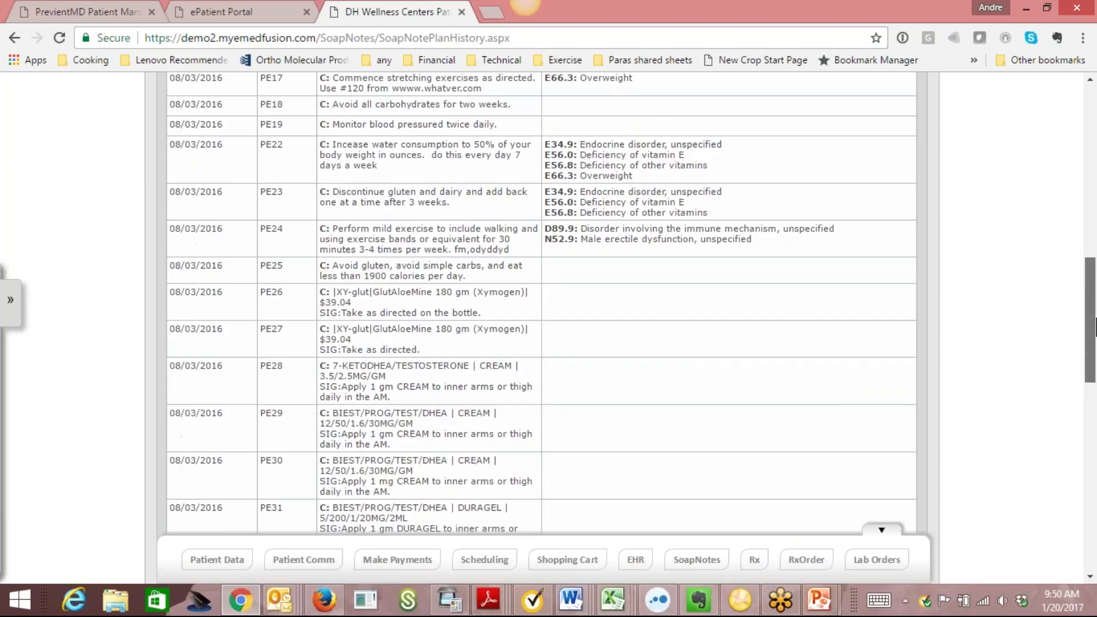
drag(1095, 323, 1095, 152)
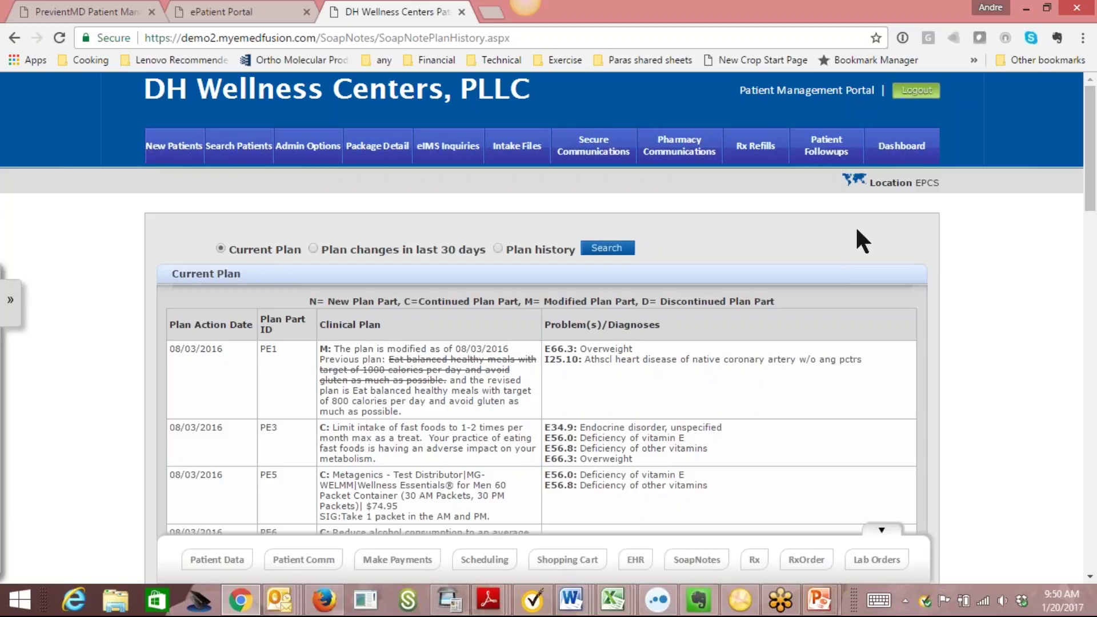
Go to the clinical dashboard and open a past lab order from the Orders summary.
click(650, 555)
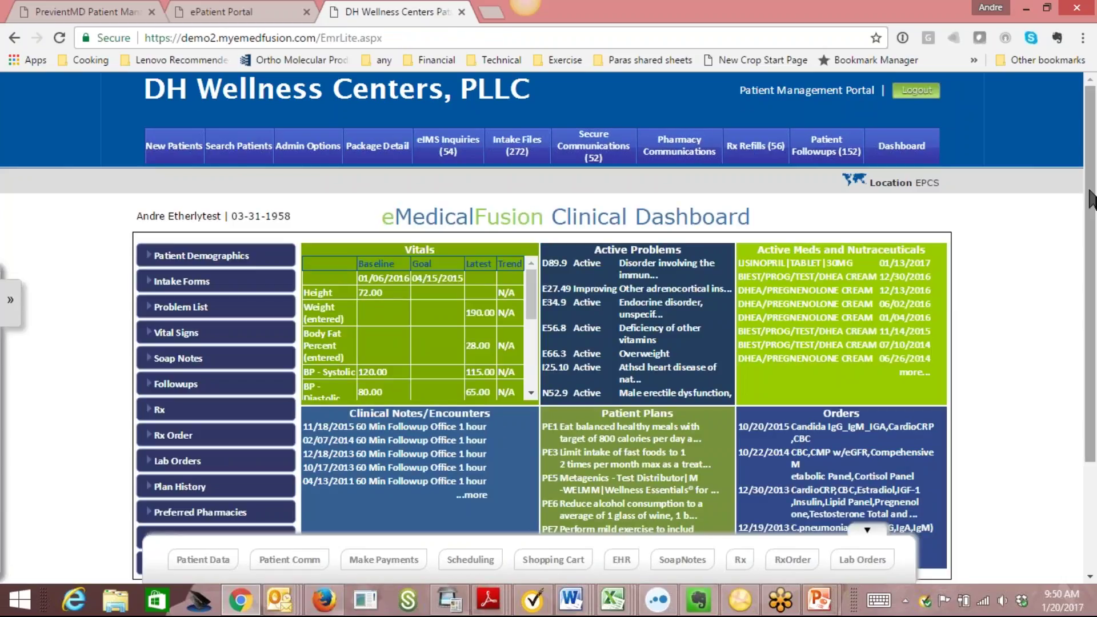
scroll(952, 343, down, 2)
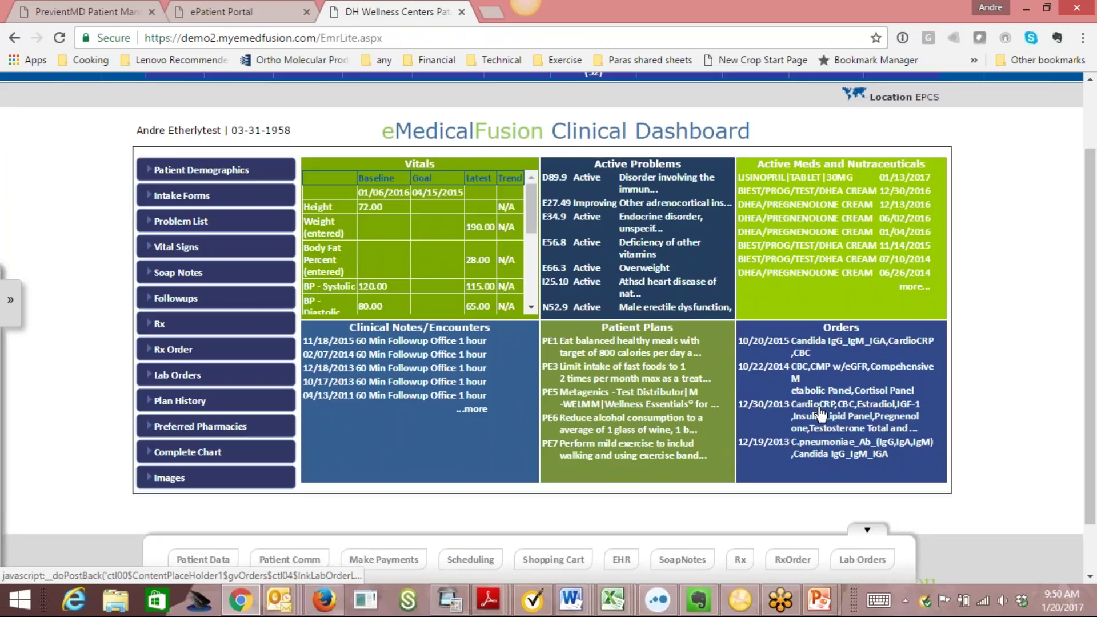
click(899, 416)
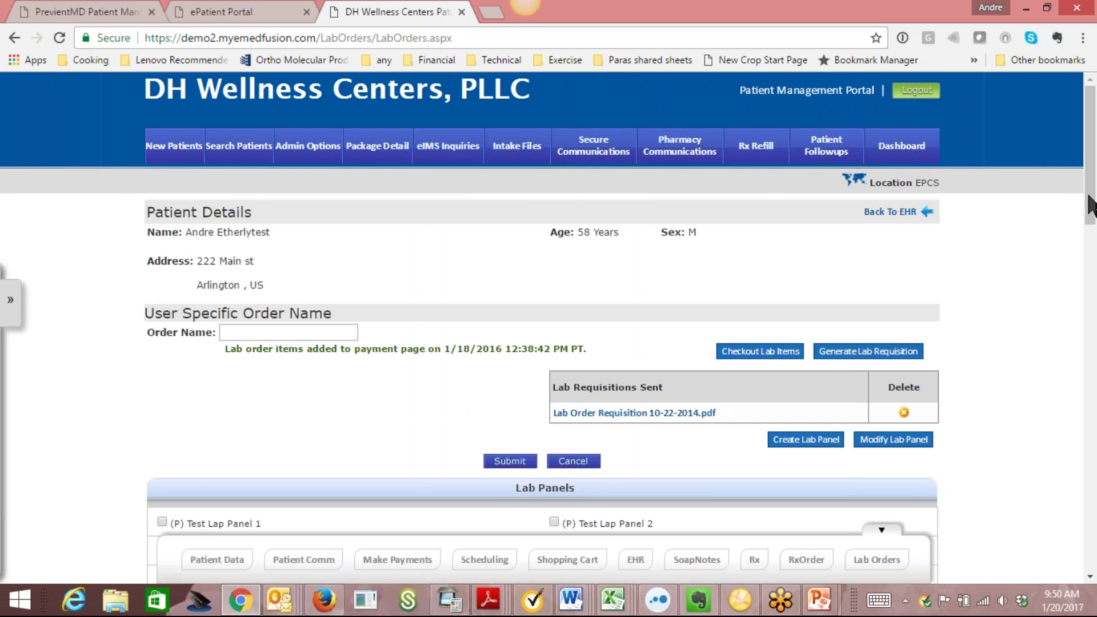
drag(1091, 183, 1096, 253)
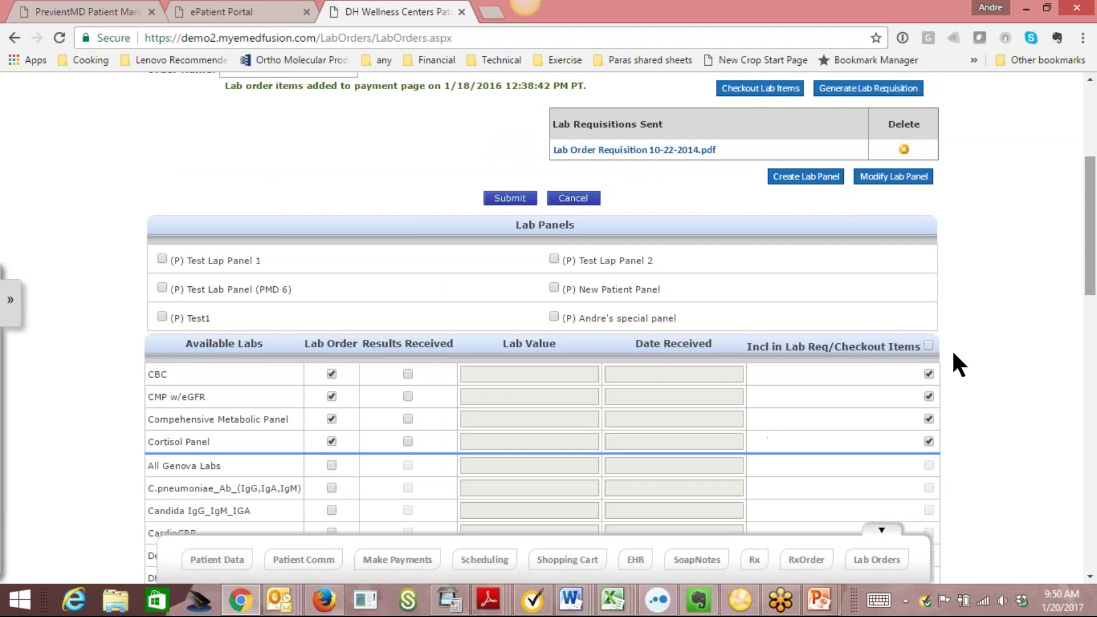
Open Lab Order 10-20-2015 showing Candida IgG_IgM_IGA, CardioCRP and CBC ordered.
click(854, 565)
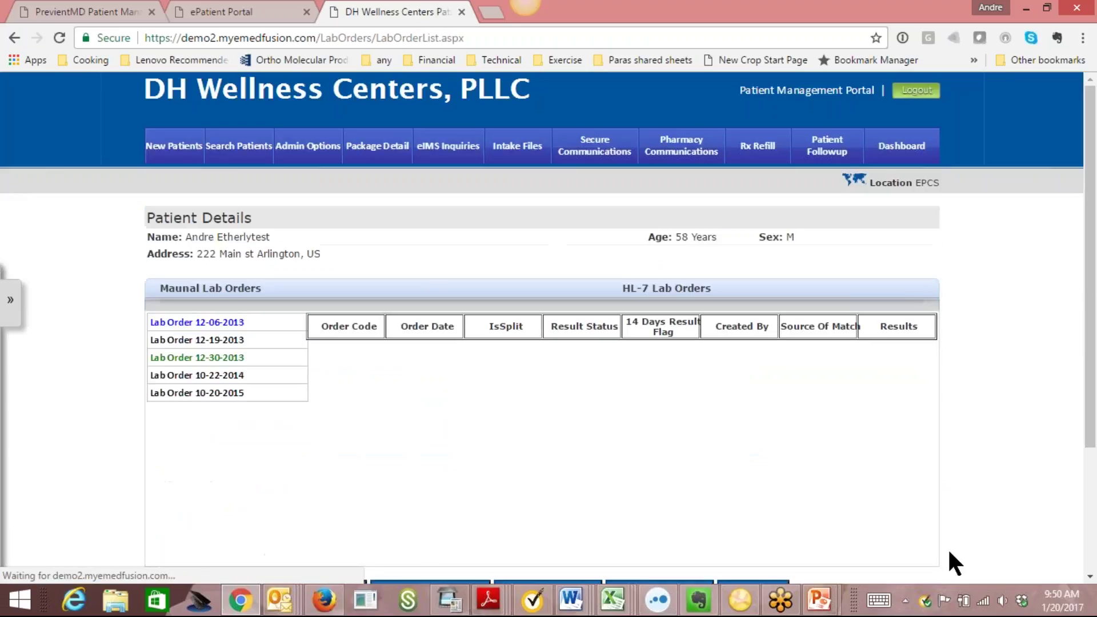
scroll(743, 366, down, 3)
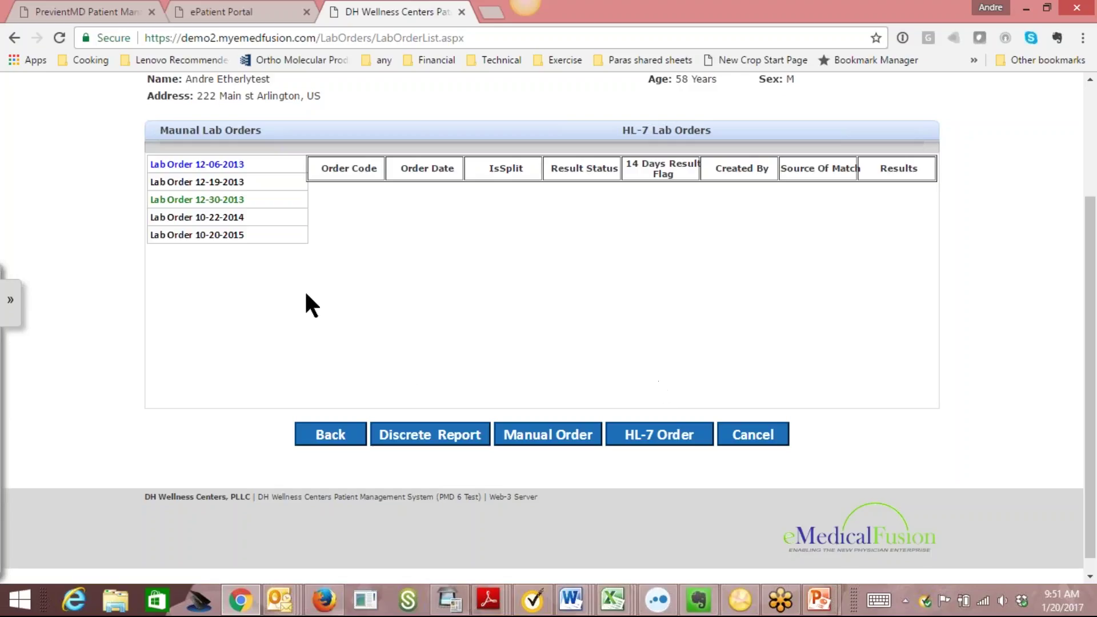
click(216, 237)
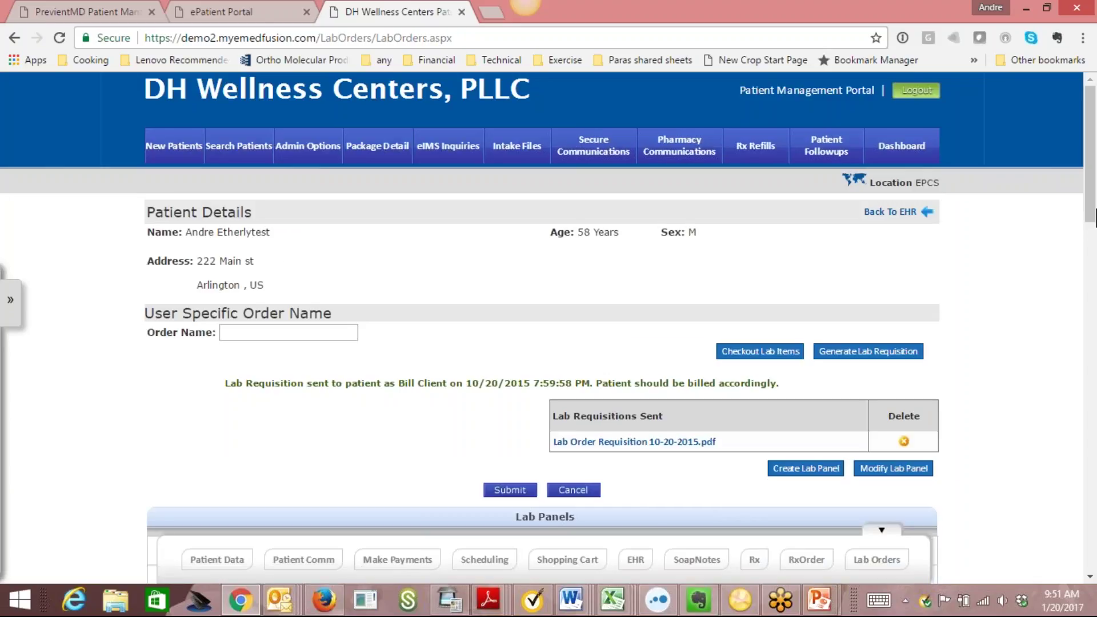
scroll(941, 237, down, 3)
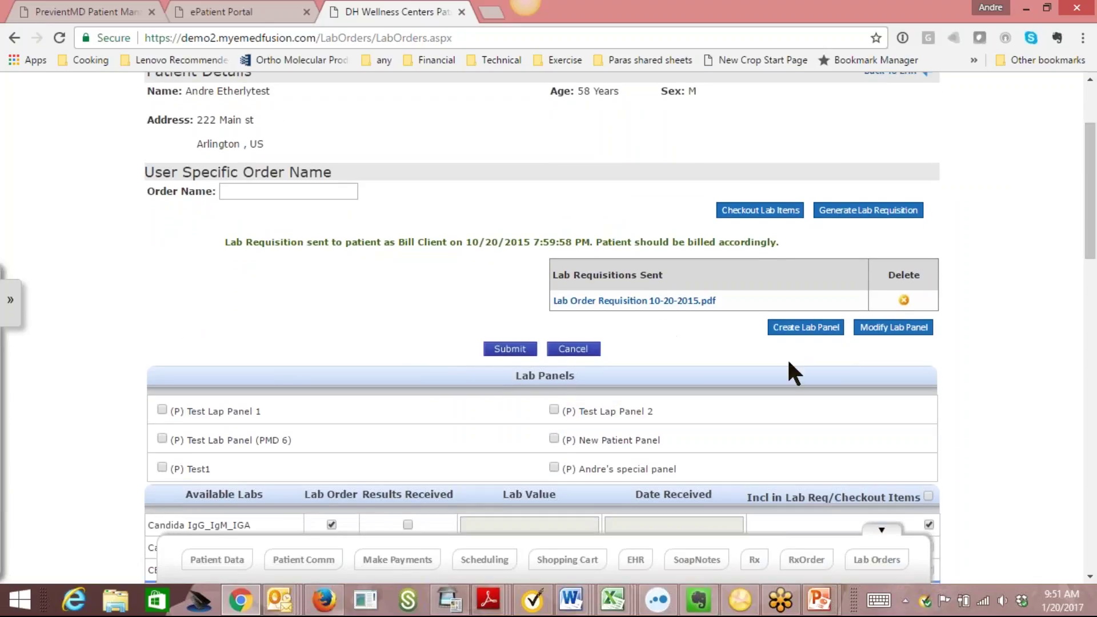
scroll(1090, 194, down, 5)
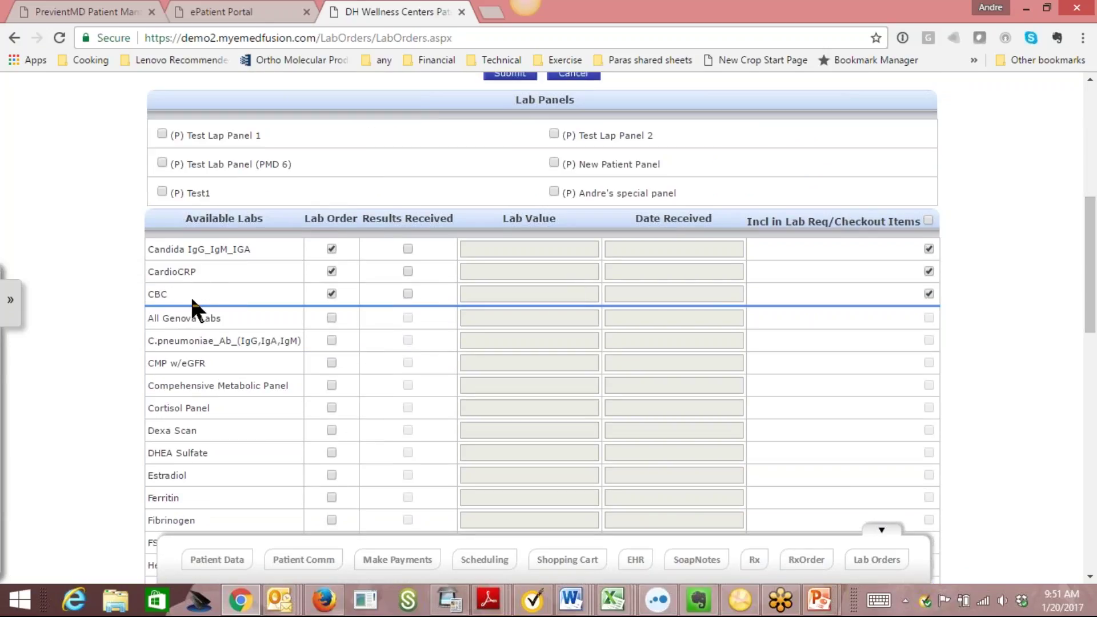
scroll(1090, 281, up, 3)
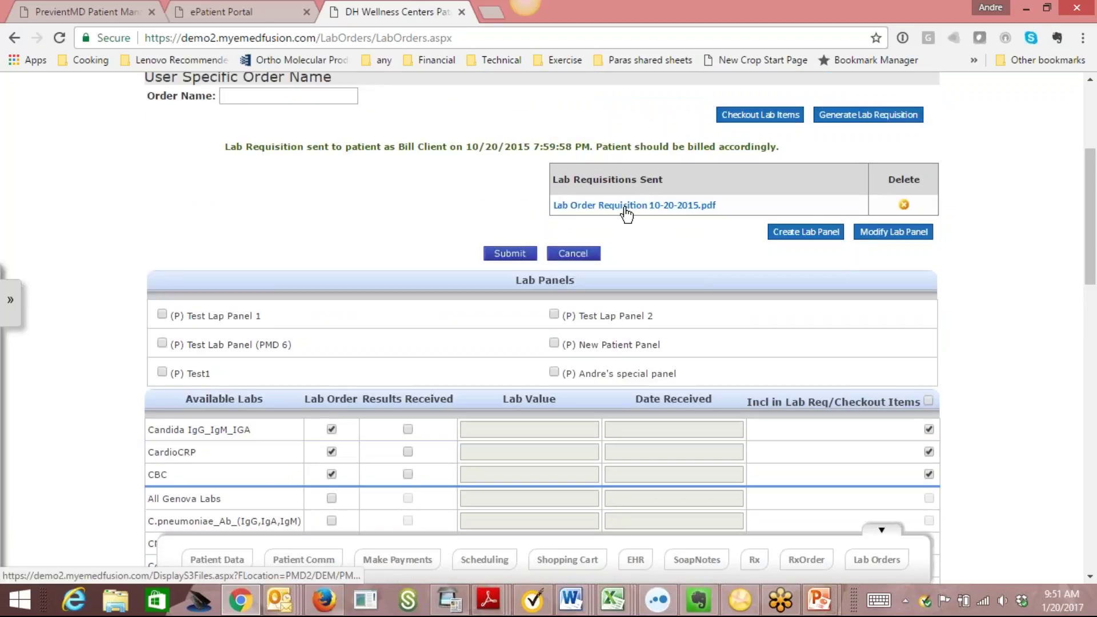
Read the Lab Order Requisition 10-20-2015.pdf in a new tab.
click(627, 206)
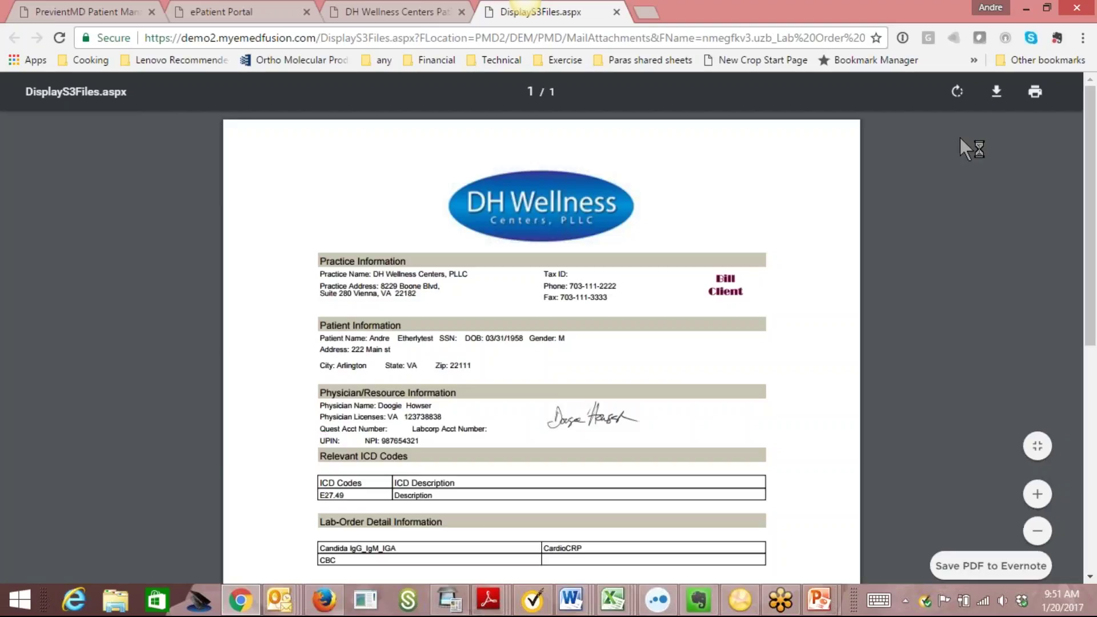
scroll(1091, 186, down, 1)
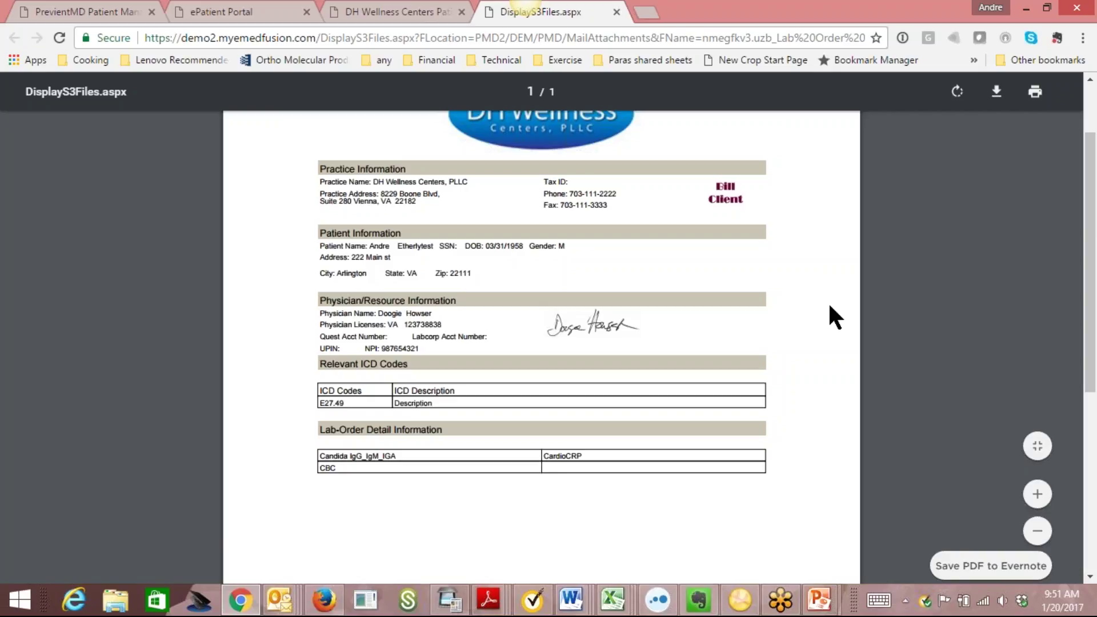
drag(1091, 262, 1091, 216)
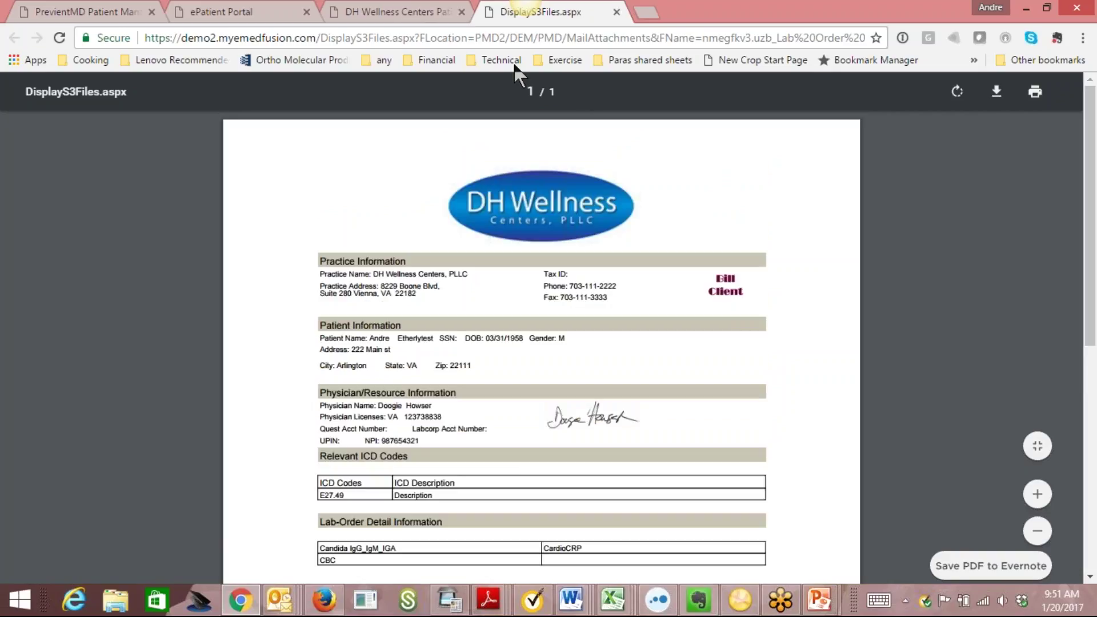
Back on the lab order, check out its lab items for payment.
click(392, 11)
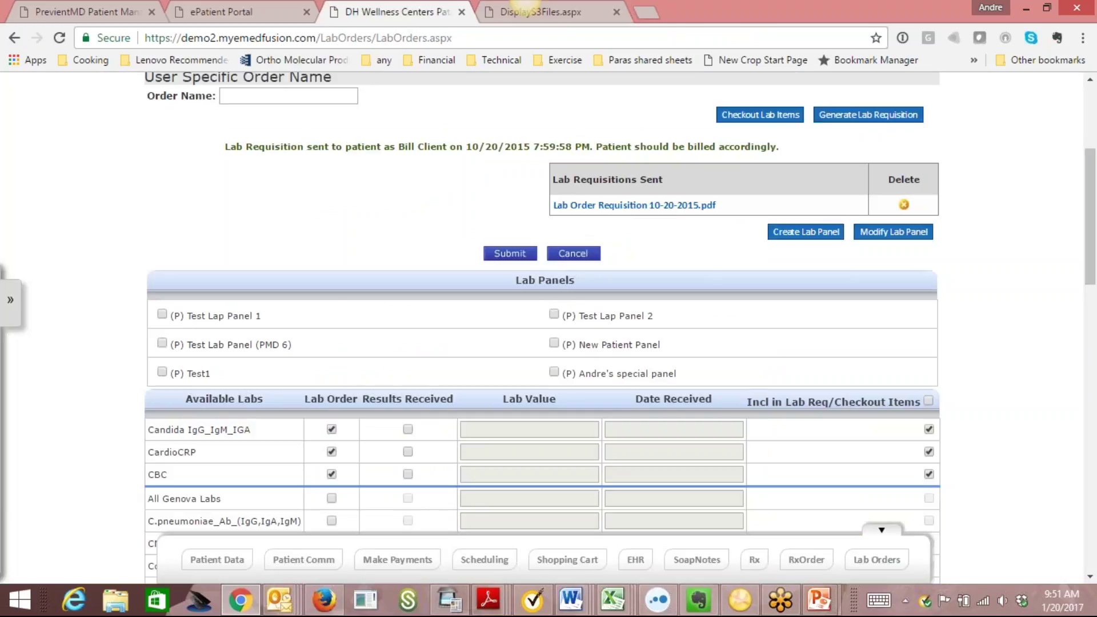
scroll(1095, 250, up, 3)
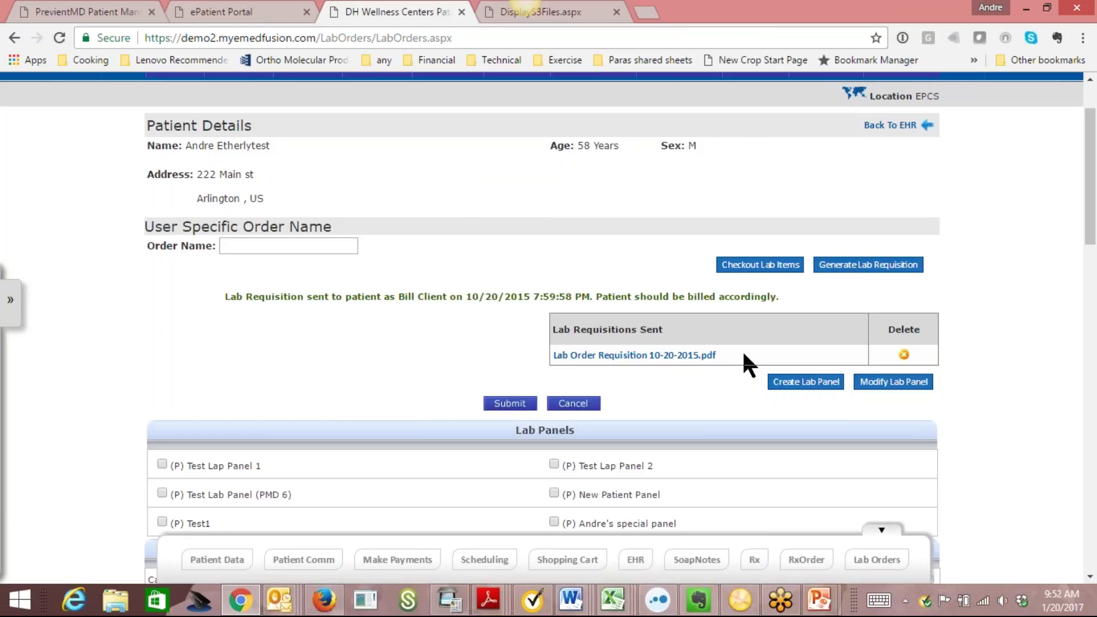
click(760, 269)
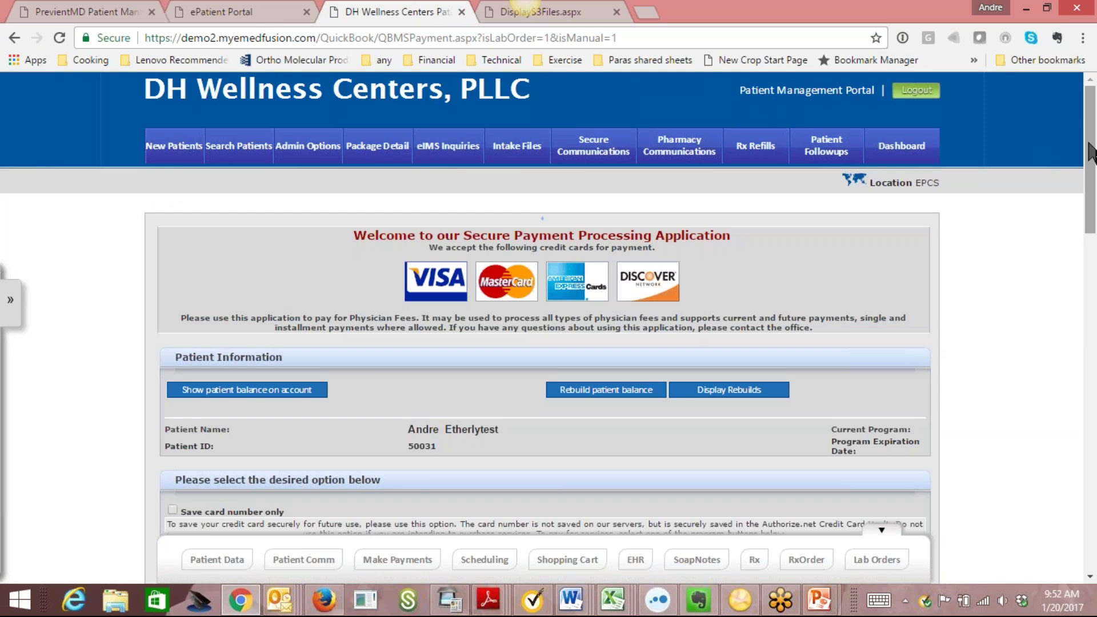
Review the three lab line items totalling $127.00, then return to the Lab Orders list.
scroll(1095, 146, down, 7)
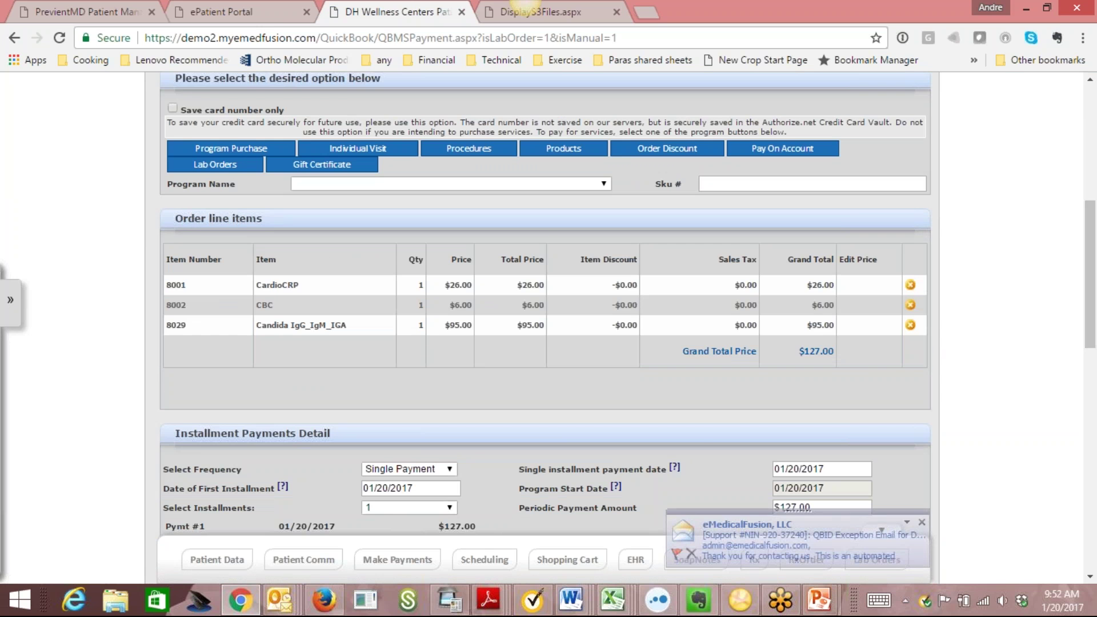
scroll(1095, 426, down, 4)
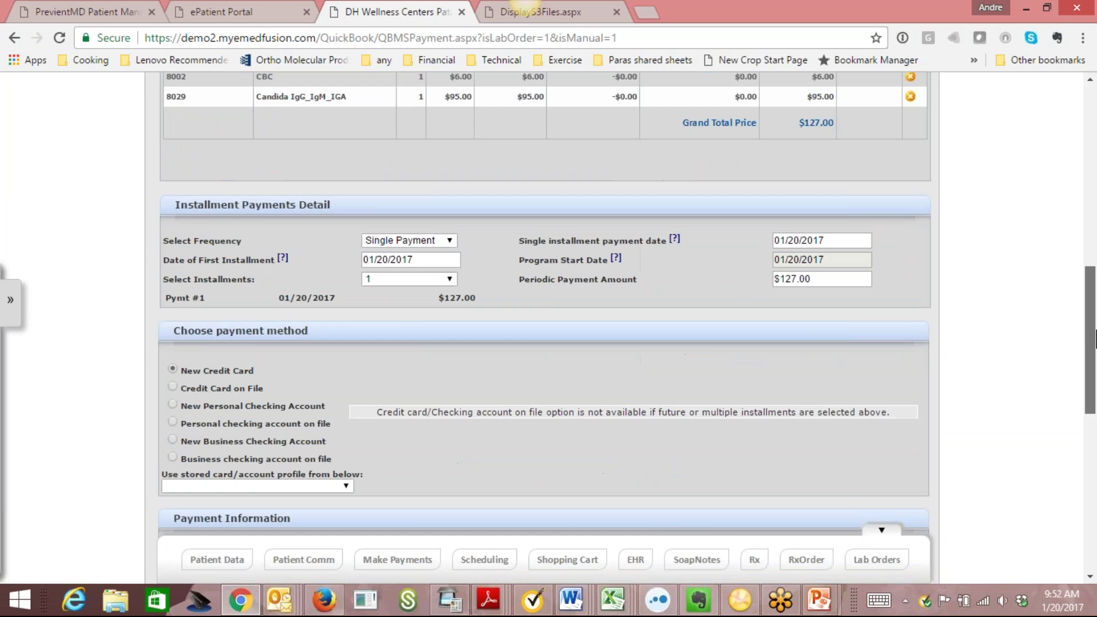
scroll(1094, 426, down, 4)
scroll(1095, 426, down, 1)
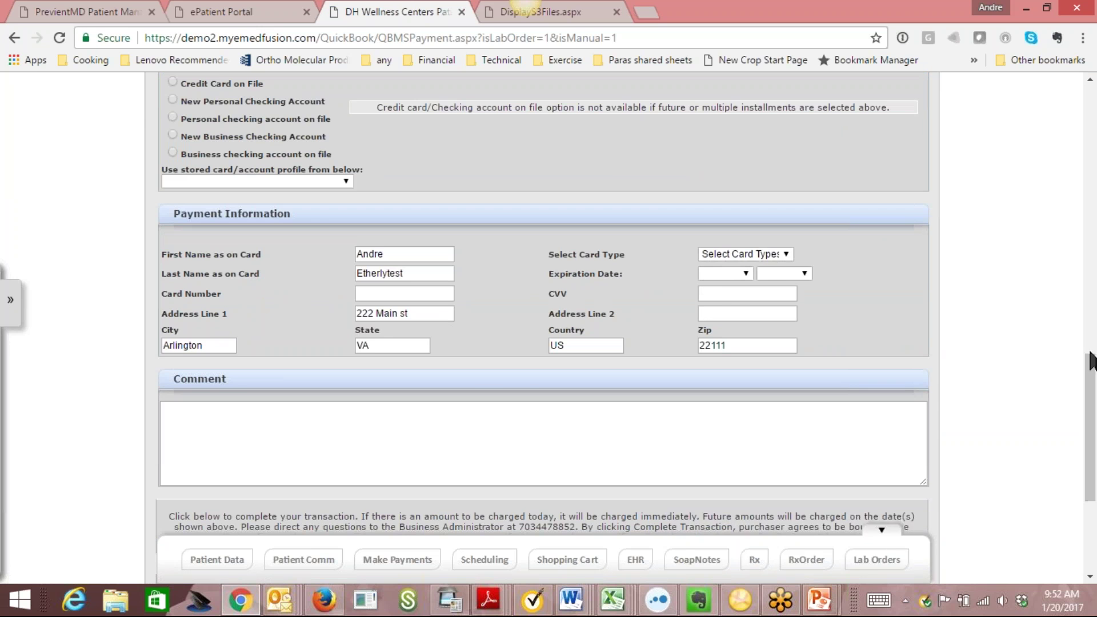
scroll(1085, 252, up, 5)
scroll(1080, 196, up, 10)
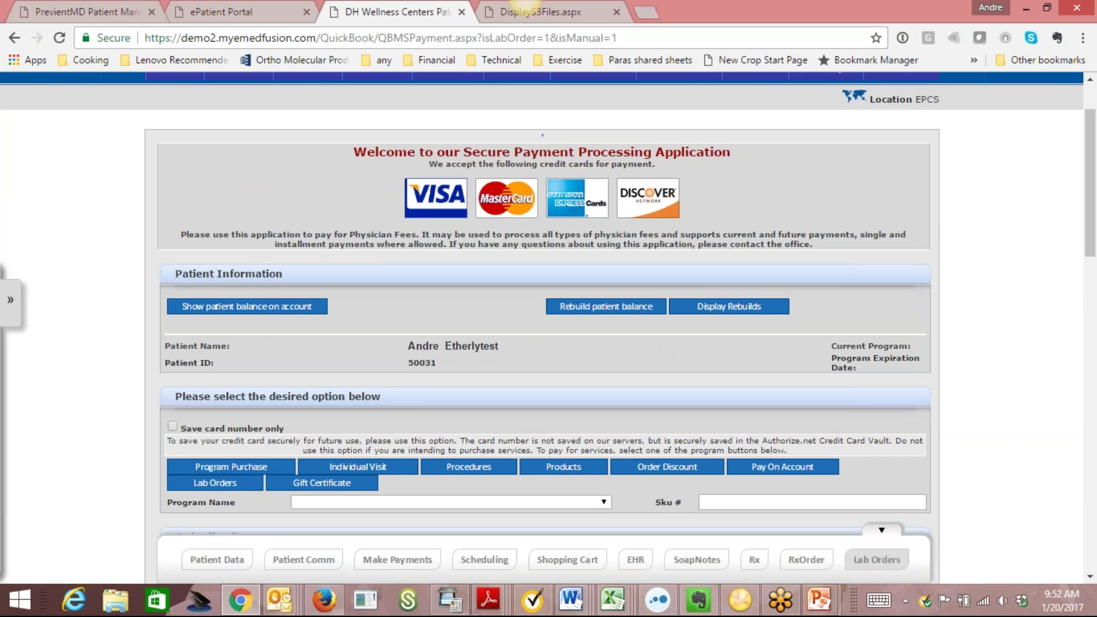
click(877, 559)
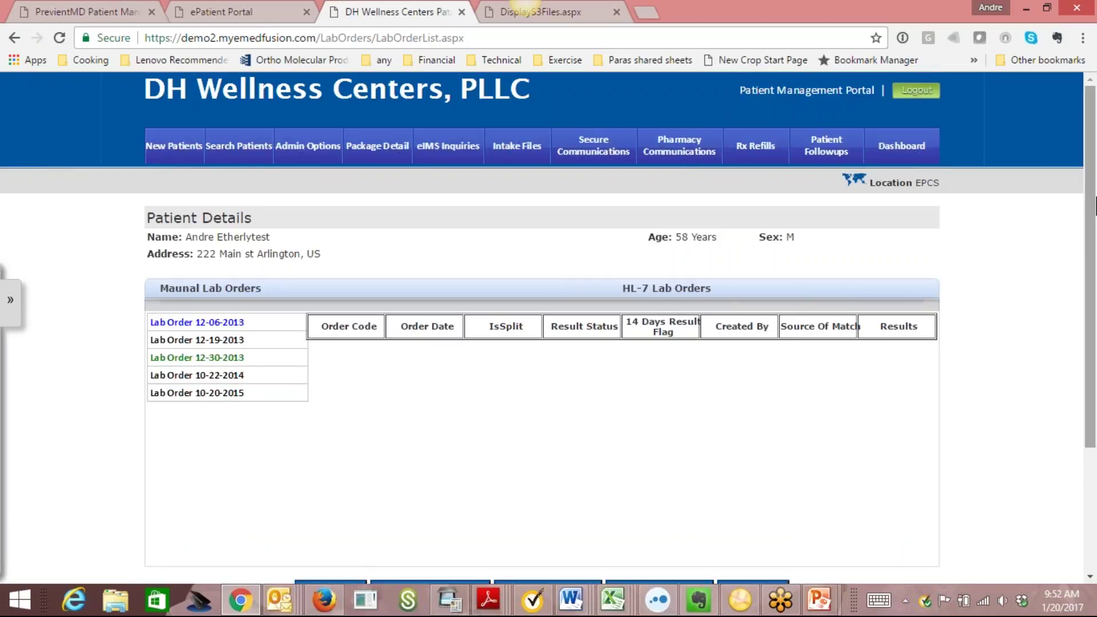
Reopen Lab Order 10-20-2015 from the Manual Lab Orders list.
scroll(256, 356, down, 2)
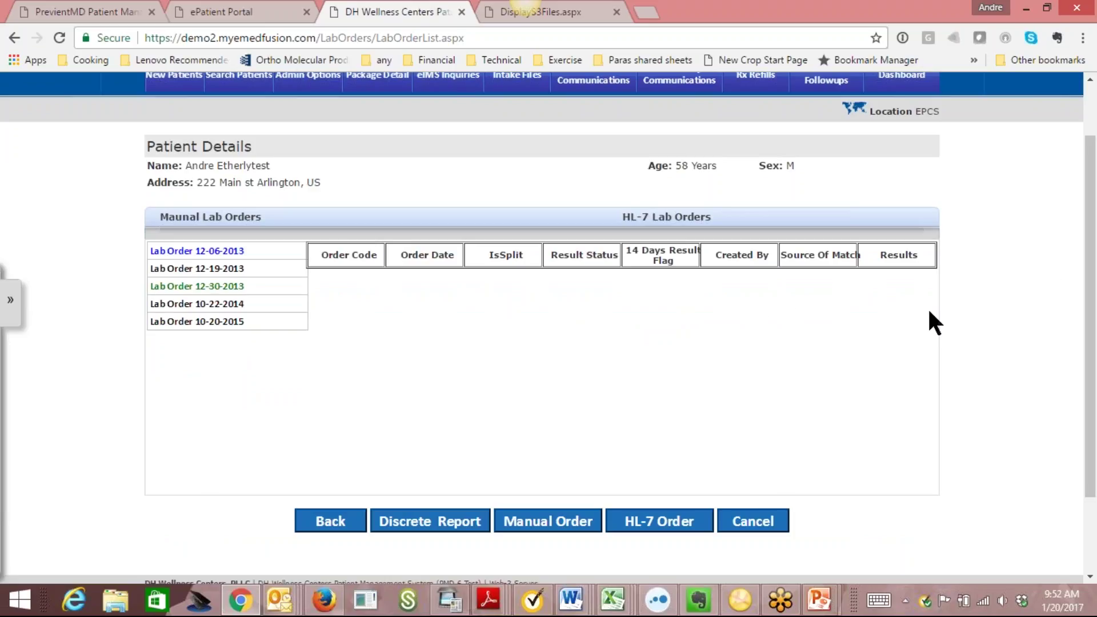
click(213, 322)
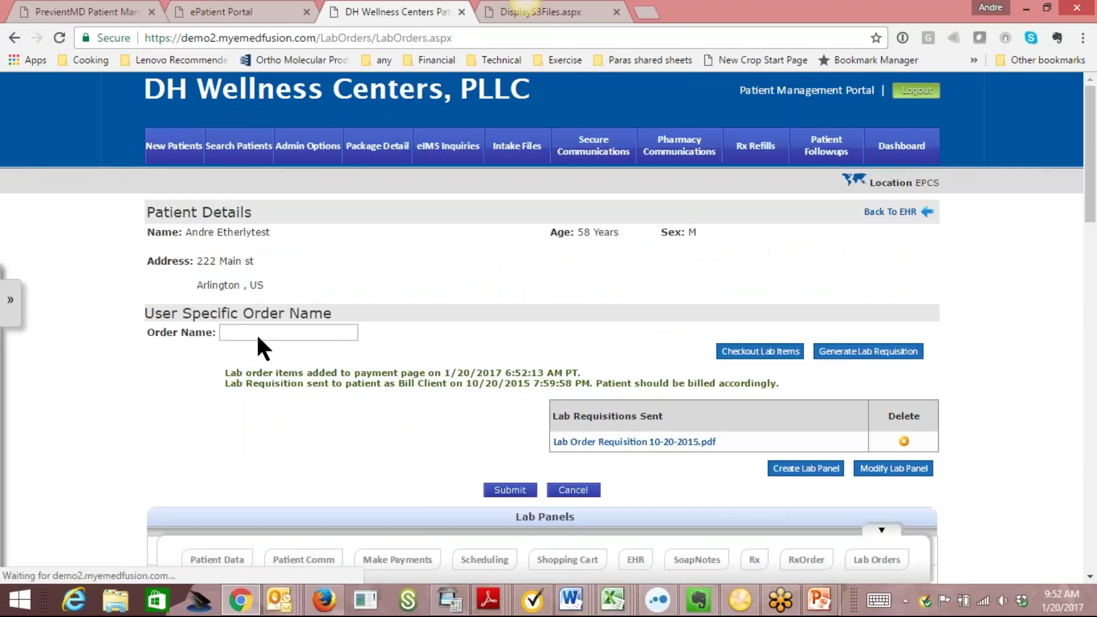
Mark Candida, CardioCRP and CBC results received, confirm the alert, and tick Send Attachment.
drag(1092, 181, 1092, 260)
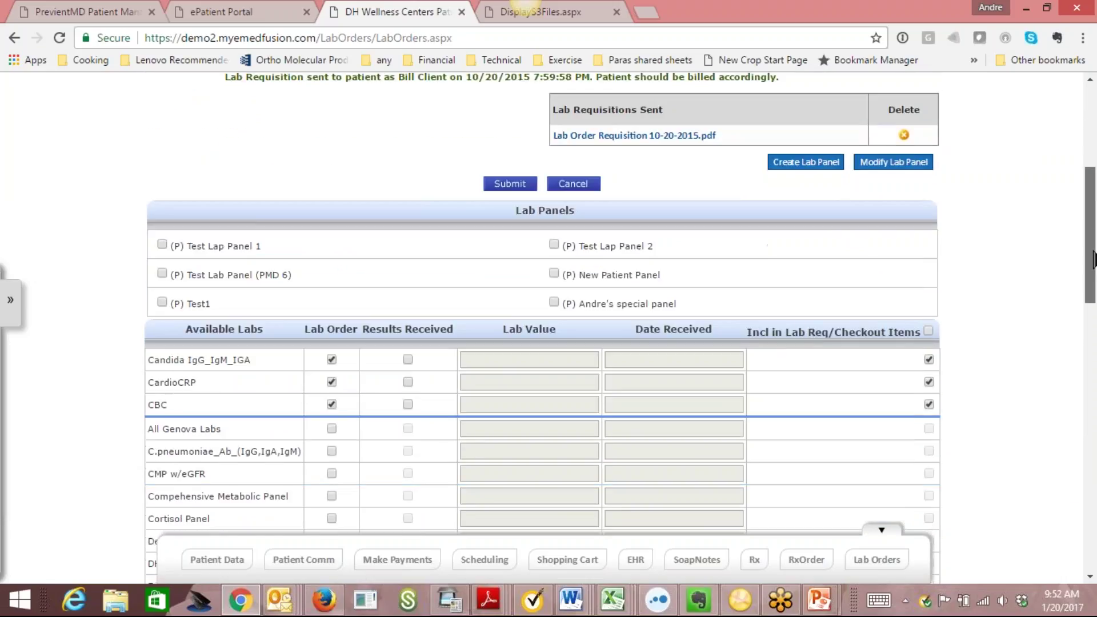
click(407, 360)
click(408, 381)
click(407, 404)
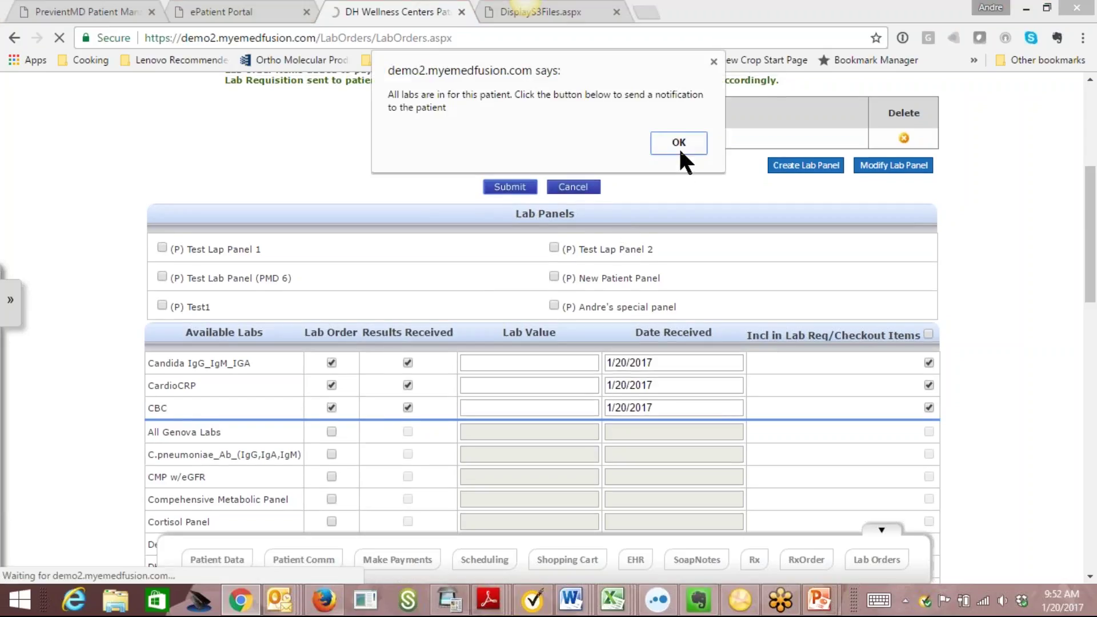
click(678, 144)
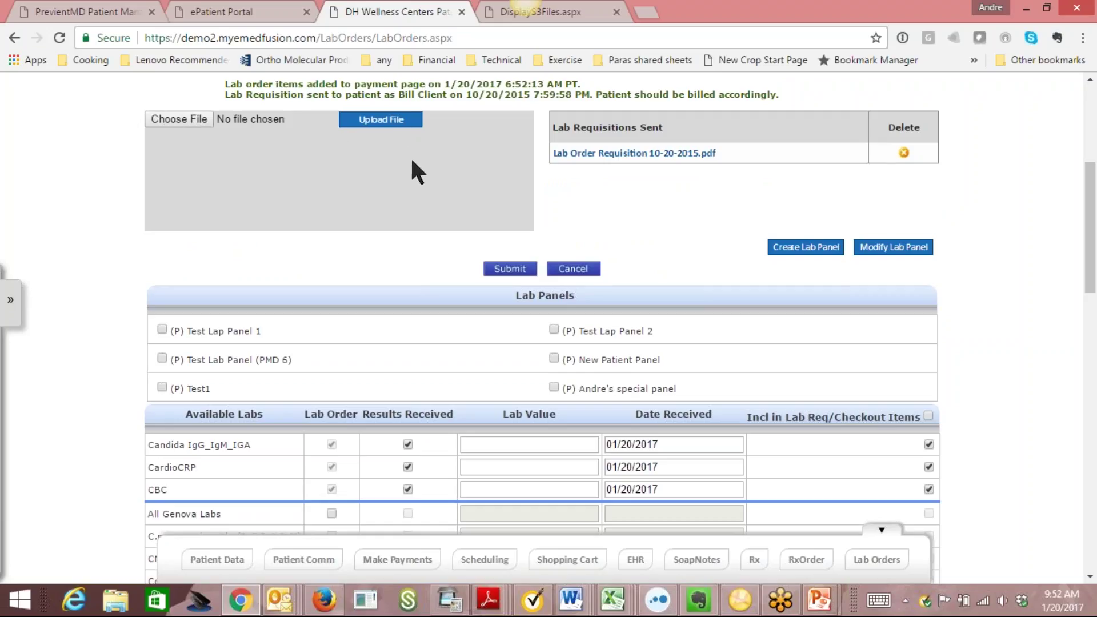
drag(1094, 231, 1094, 162)
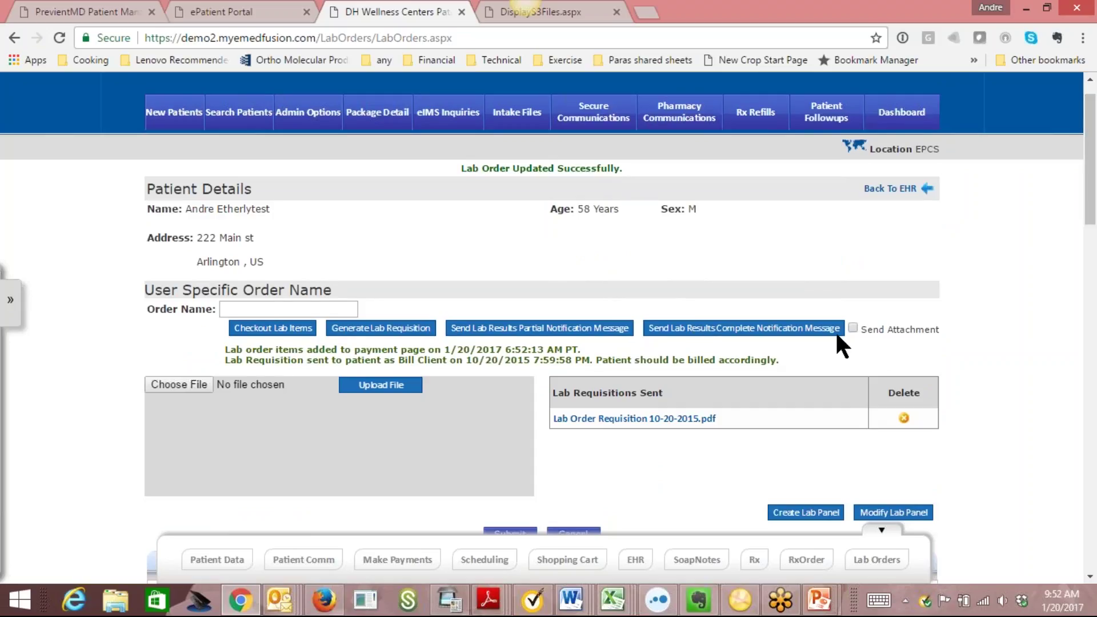
click(853, 328)
From the clinical dashboard, start a new SOAP note dated 1/20/2017.
click(892, 189)
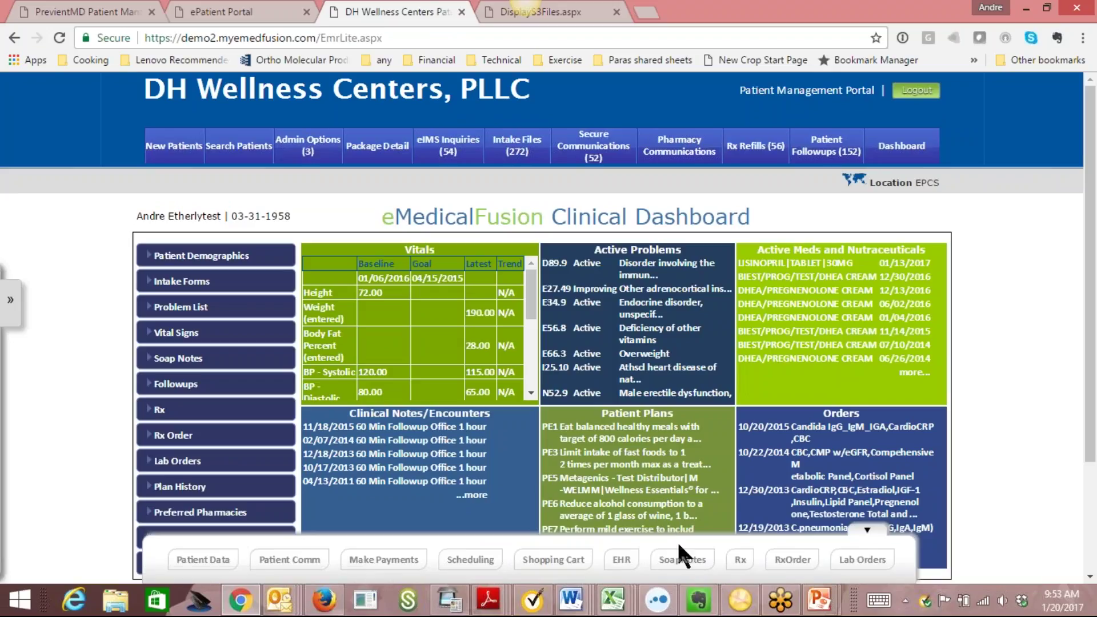
click(683, 561)
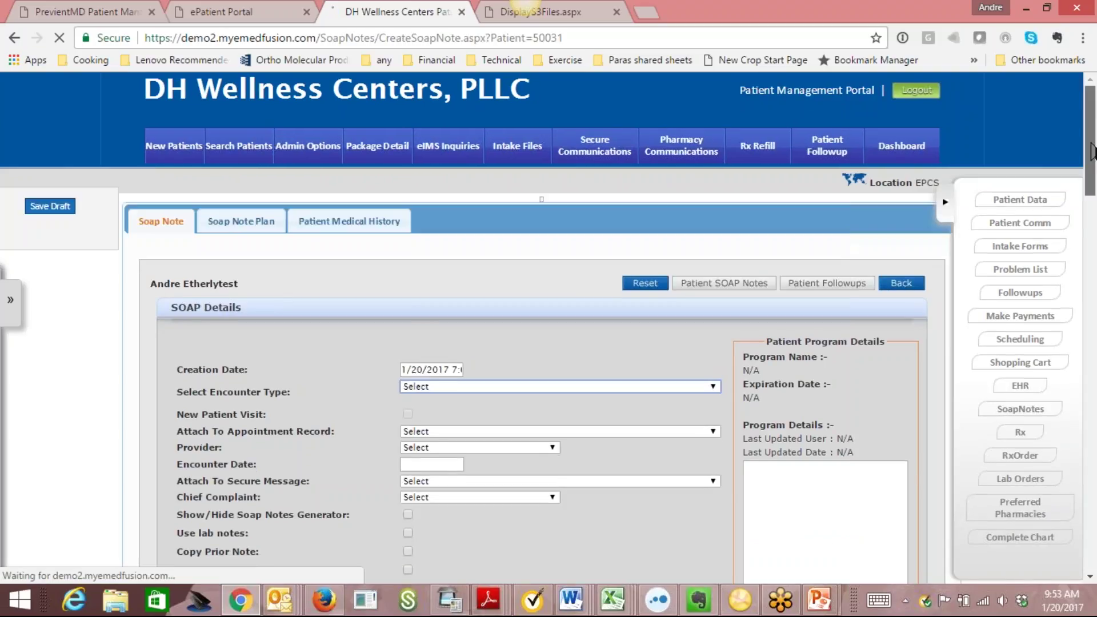
Set the encounter type to BHRT Followup and attach no appointment record.
scroll(1093, 183, down, 3)
scroll(1093, 183, down, 2)
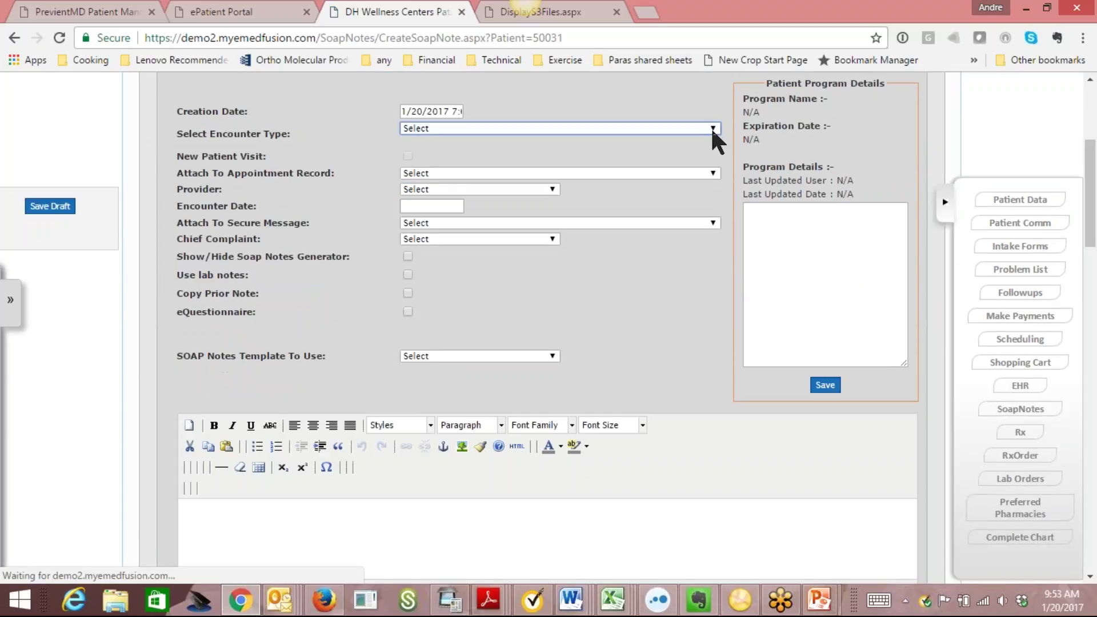
click(713, 128)
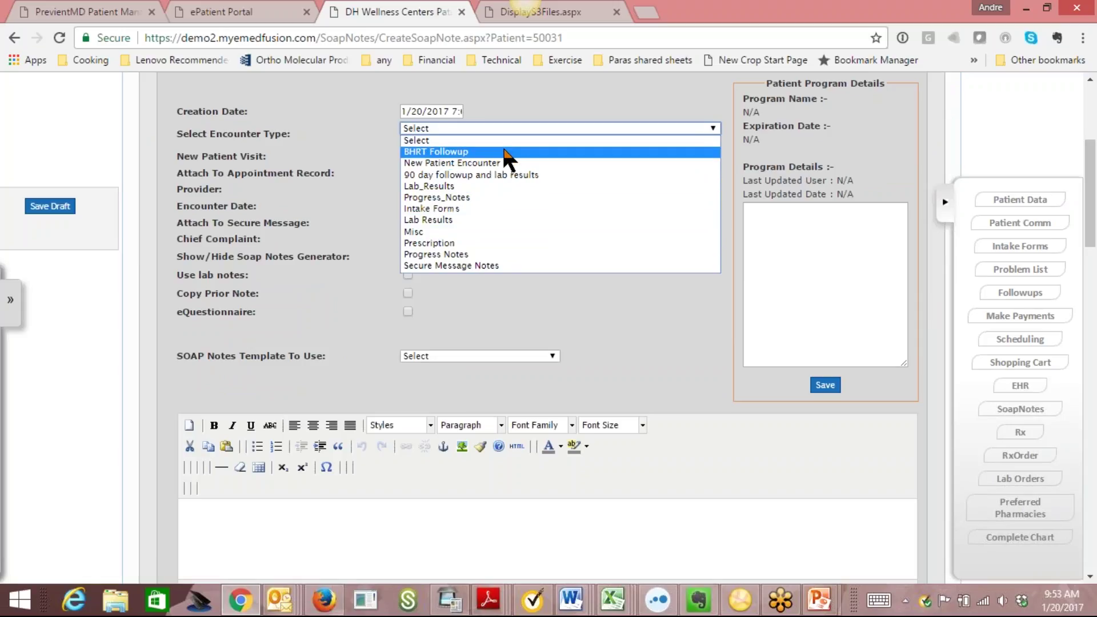
click(504, 151)
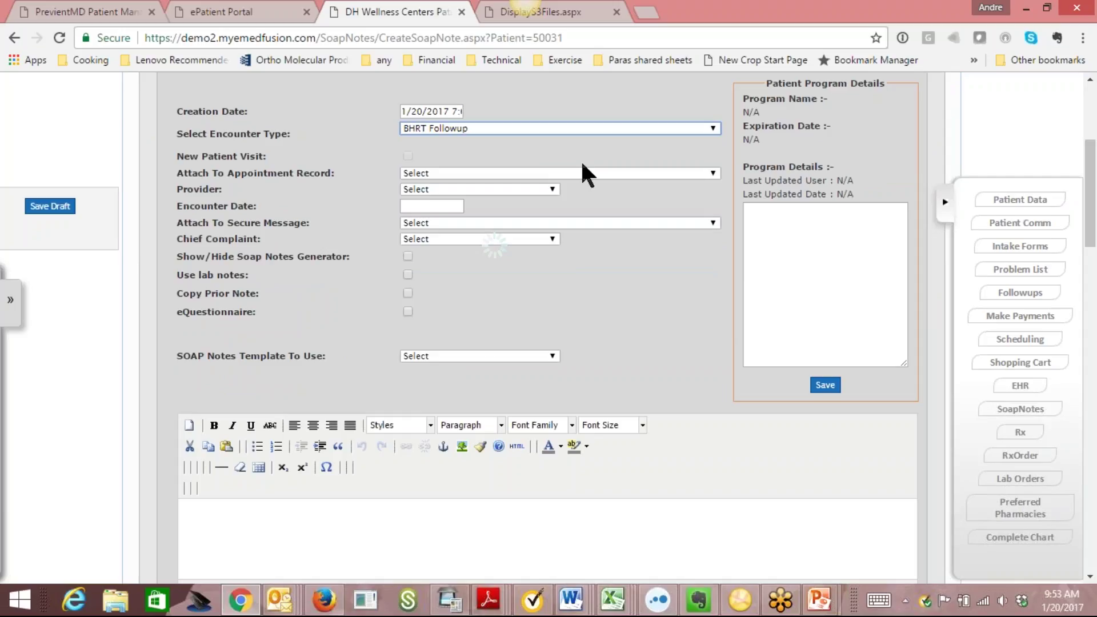
click(607, 174)
click(607, 174)
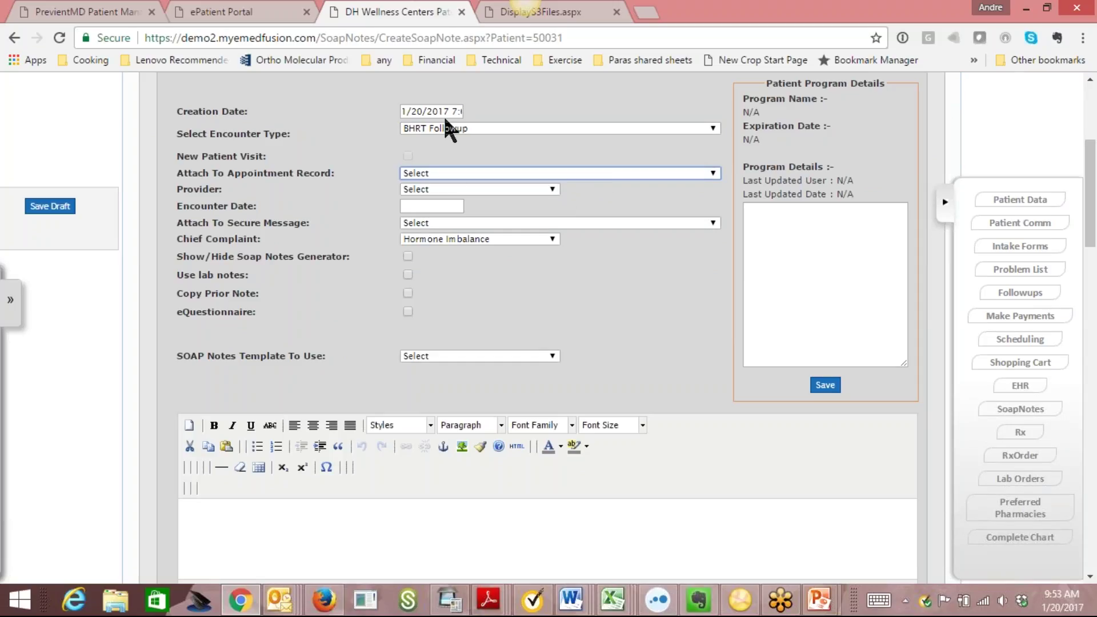
click(605, 176)
click(605, 175)
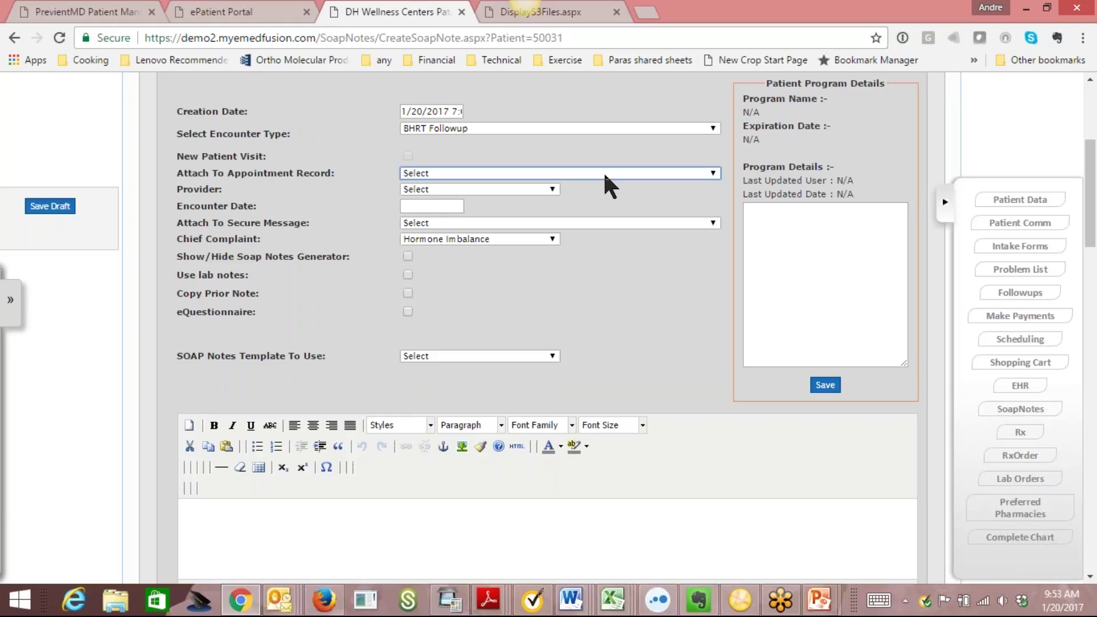
Choose a provider, date the encounter 1/11/2017, and keep Hormone Imbalance as chief complaint.
click(551, 189)
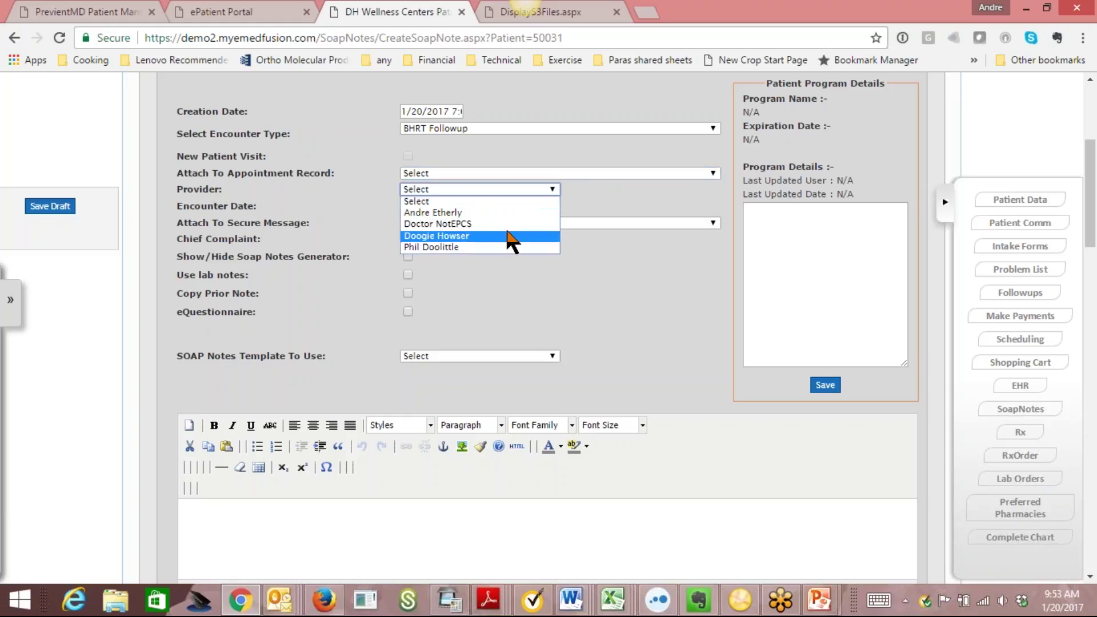
click(508, 236)
click(432, 206)
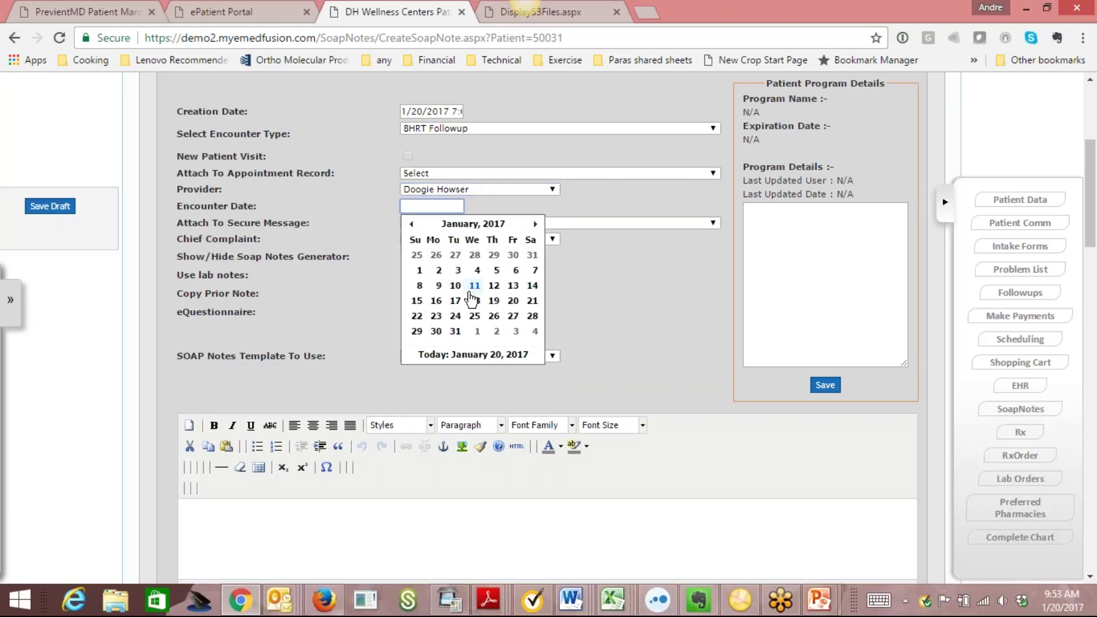
click(473, 285)
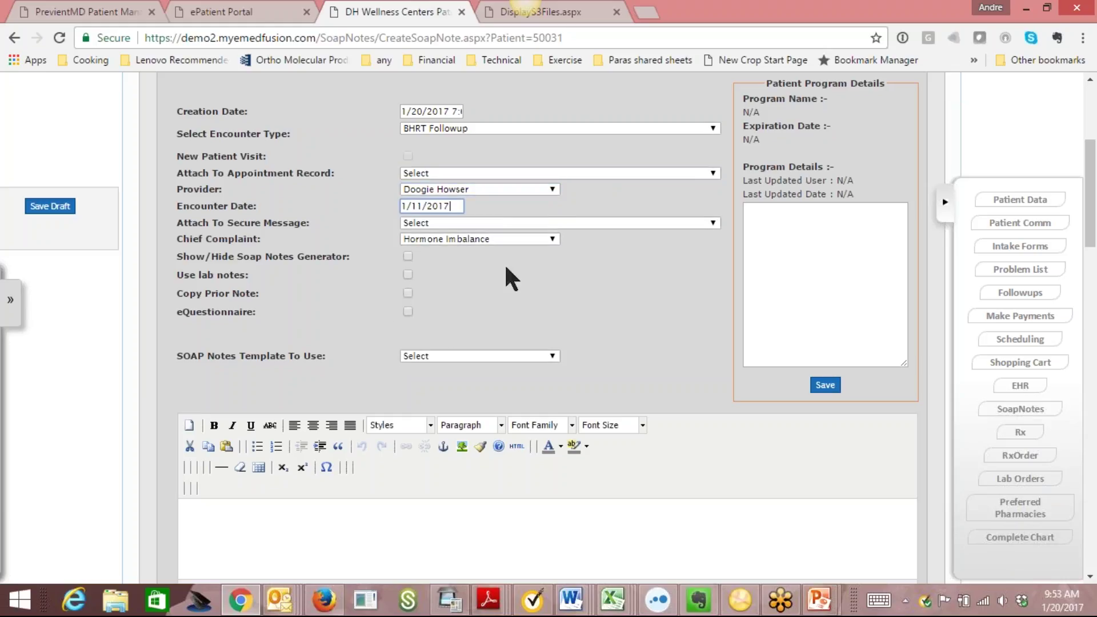
click(551, 246)
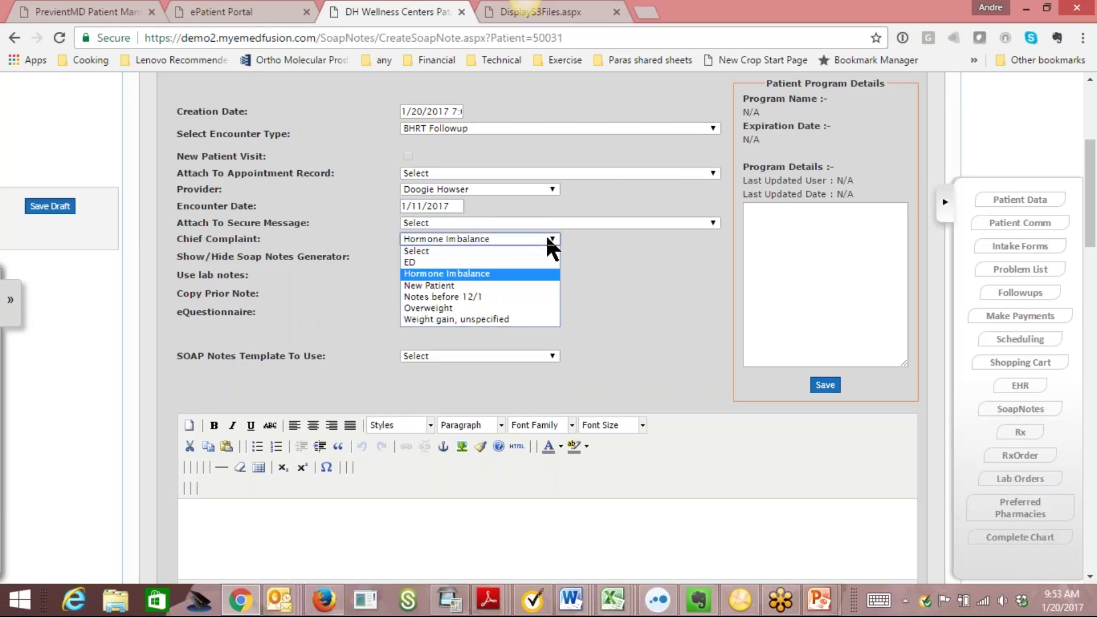
click(548, 239)
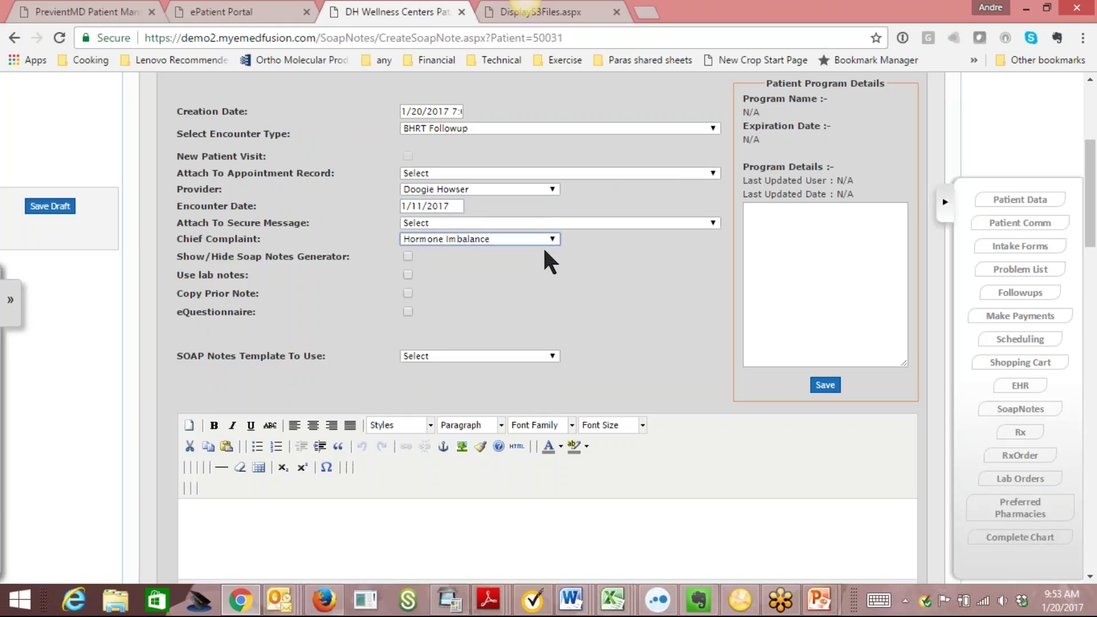
scroll(1080, 209, down, 2)
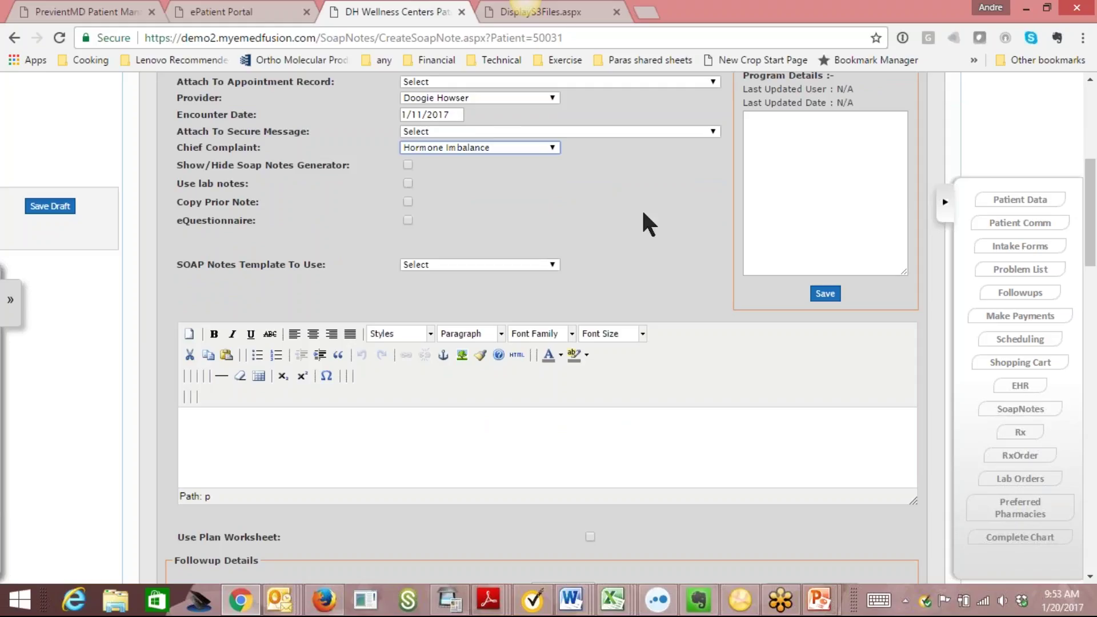
click(553, 265)
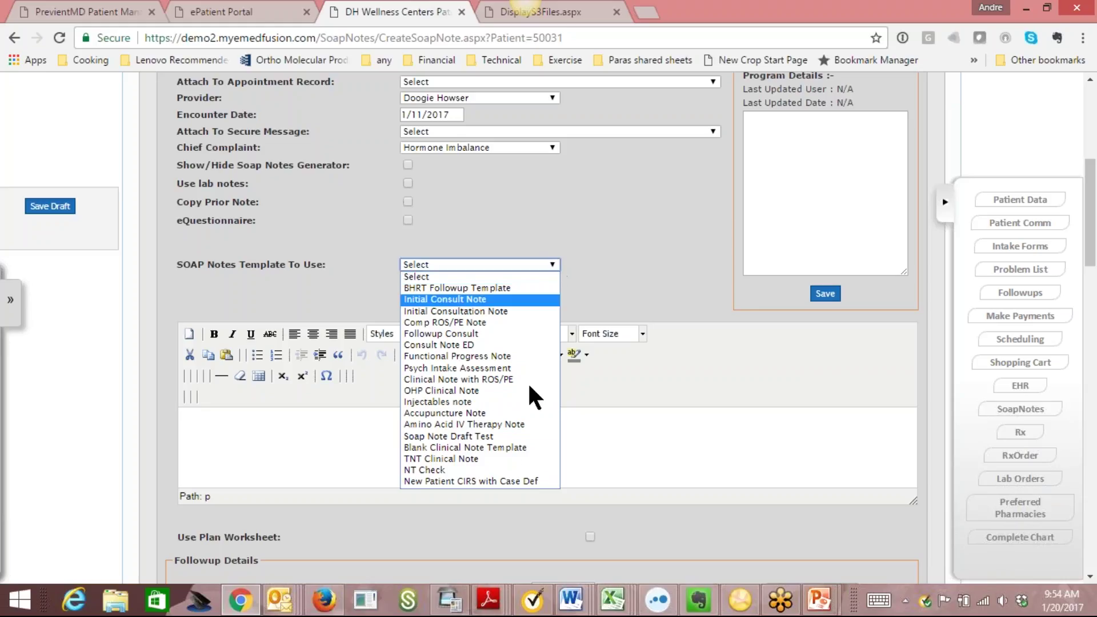
Load the New Patient CIRS with Case Def template, overwriting the note's contents.
click(503, 483)
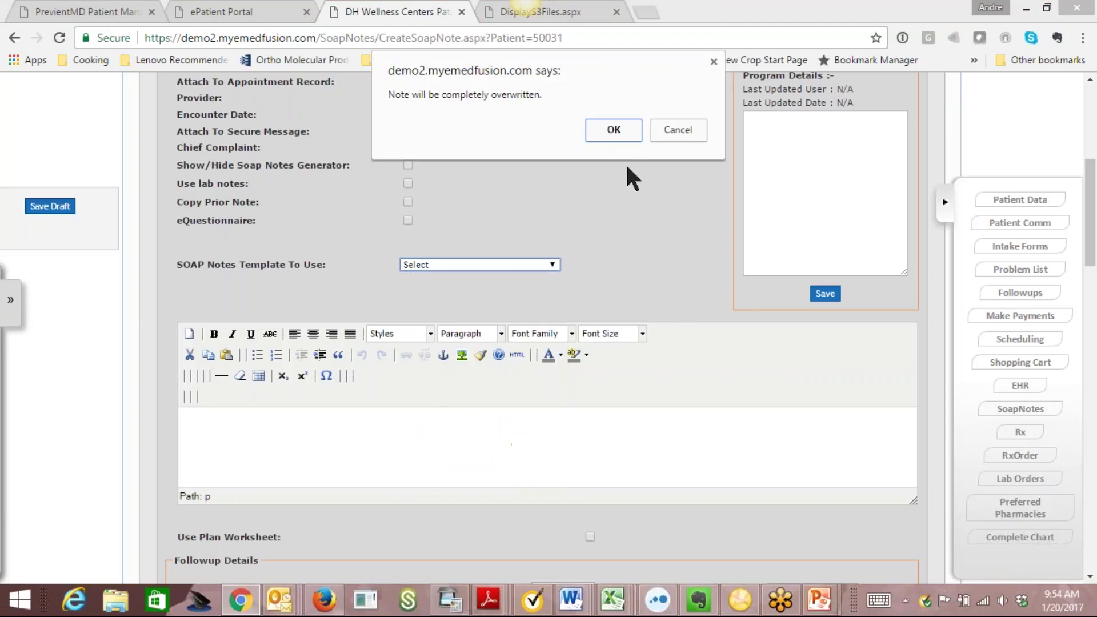
click(620, 137)
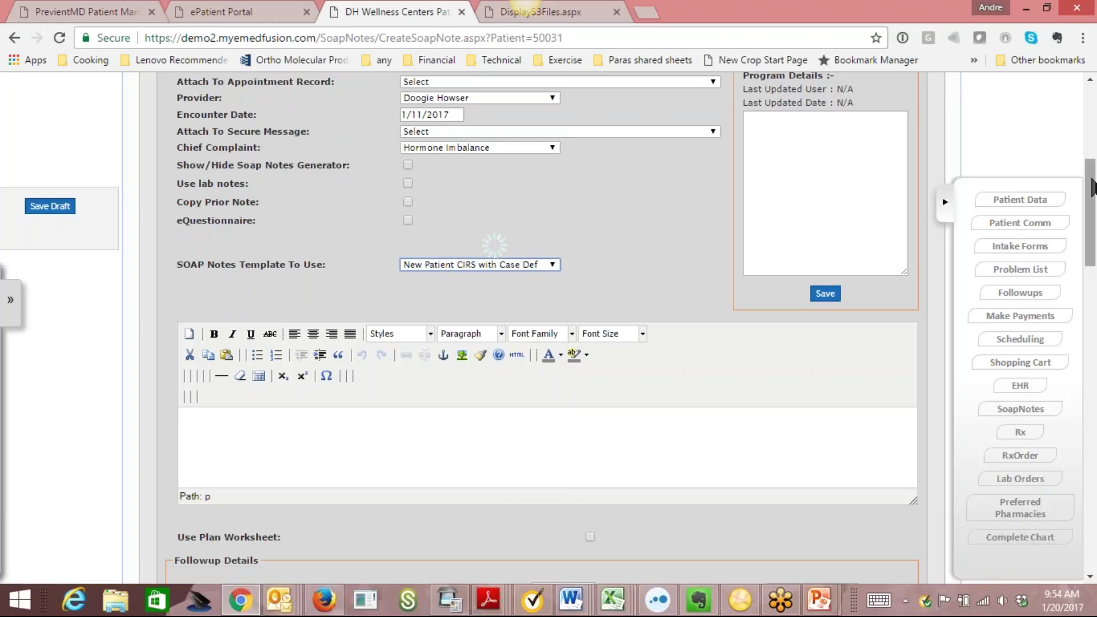
drag(1092, 186, 1078, 220)
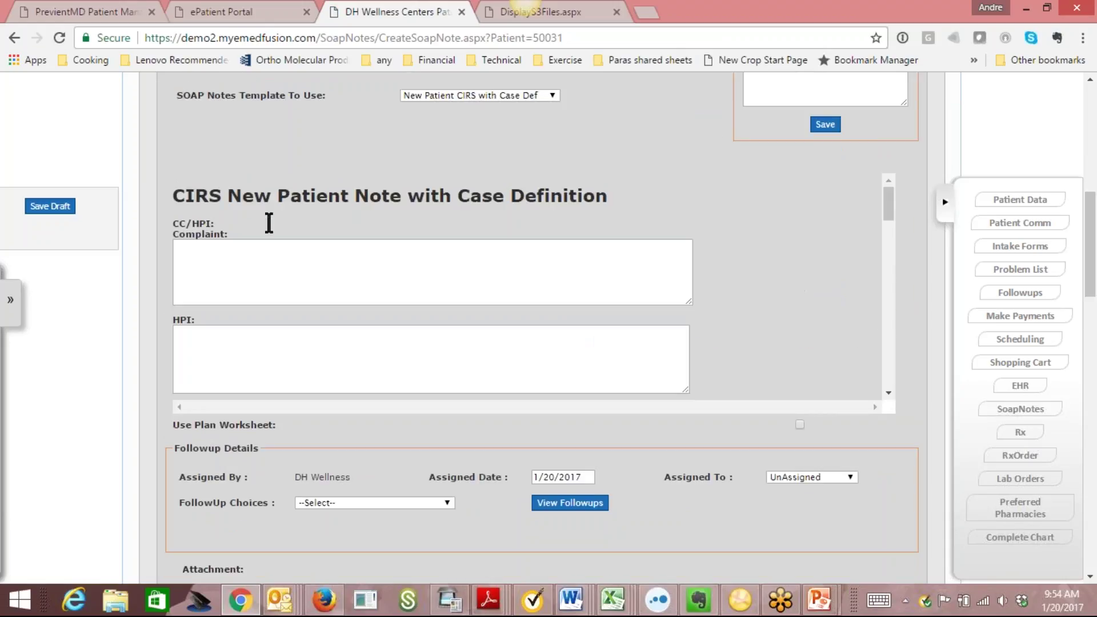
drag(893, 212, 891, 245)
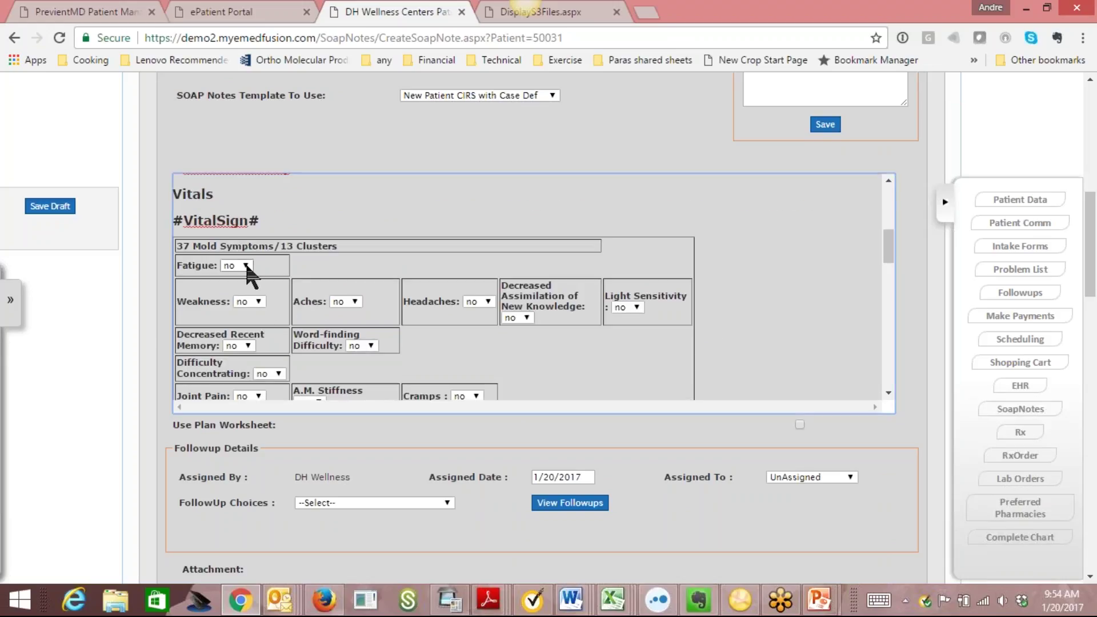
drag(890, 246, 897, 311)
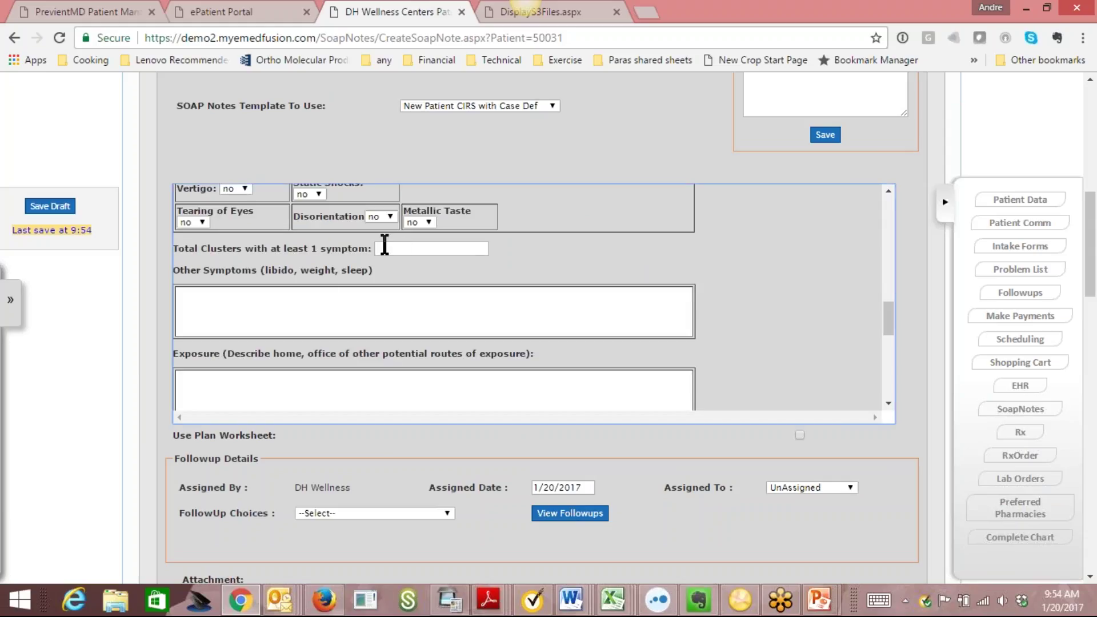
Scroll through the loaded case-definition form and place the caret in Other Symptoms.
click(326, 301)
drag(889, 315, 895, 327)
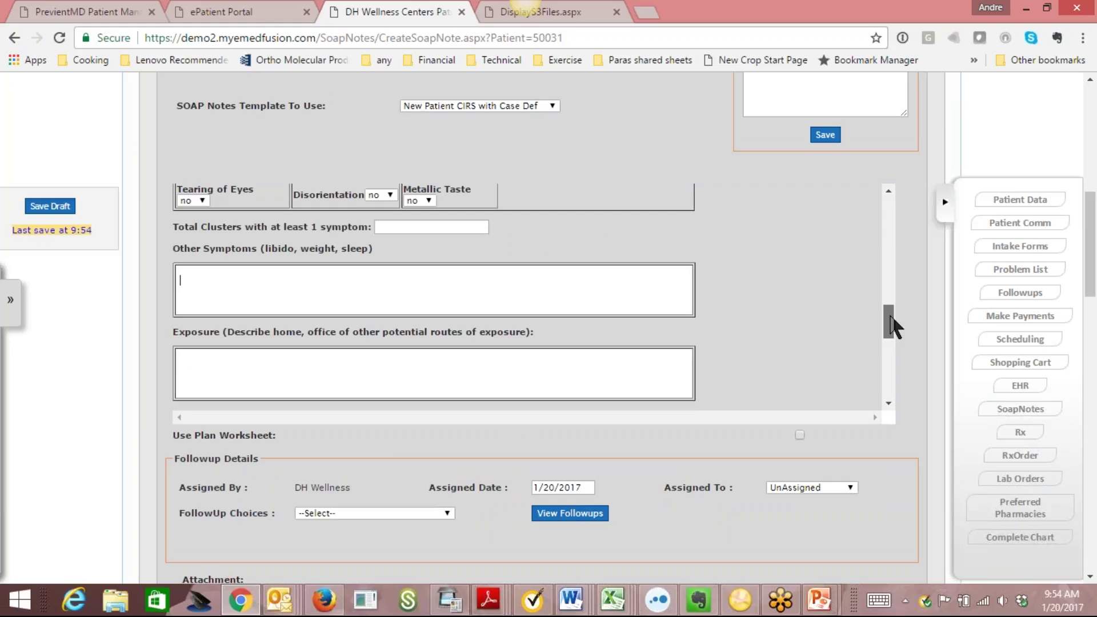
click(233, 278)
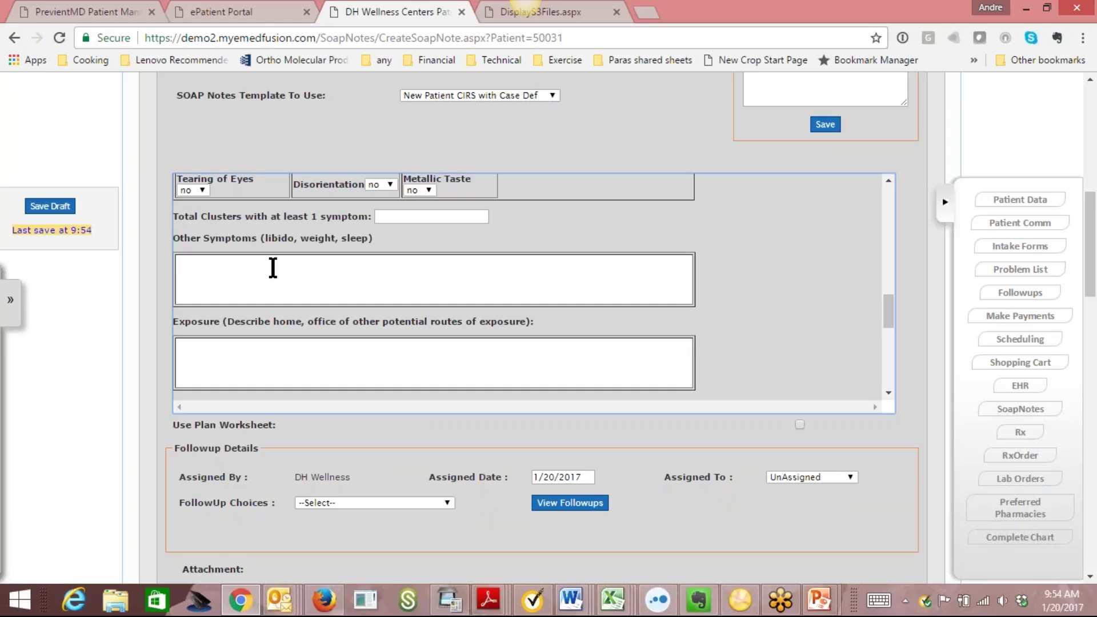
drag(888, 297, 890, 305)
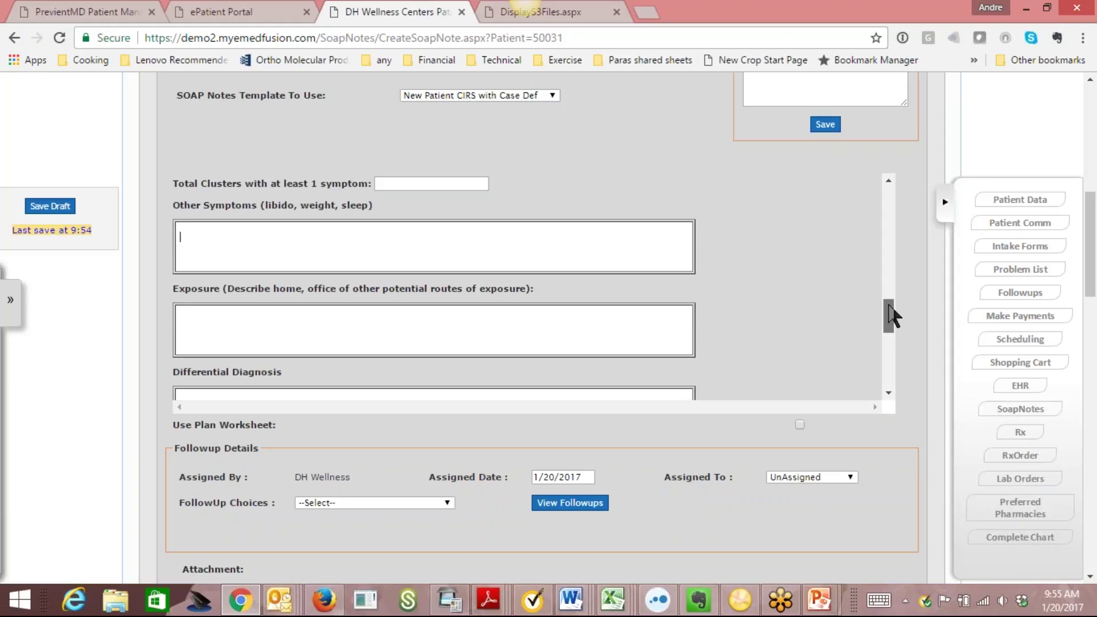
click(889, 316)
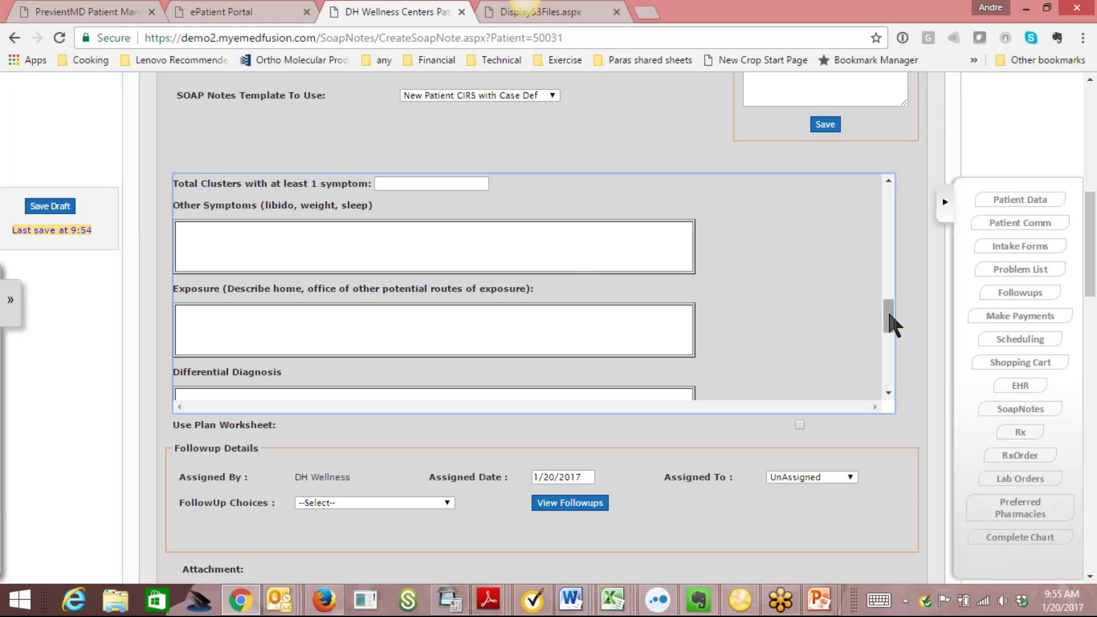
drag(889, 318, 895, 185)
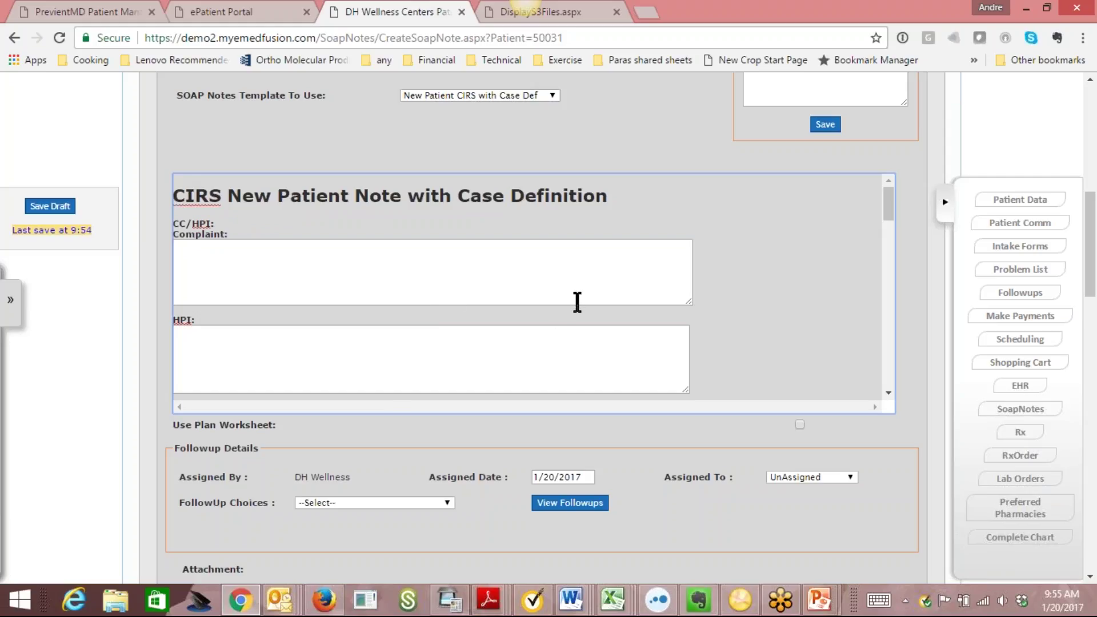
Set the followup choice to Normal Followup.
drag(1095, 235, 1095, 249)
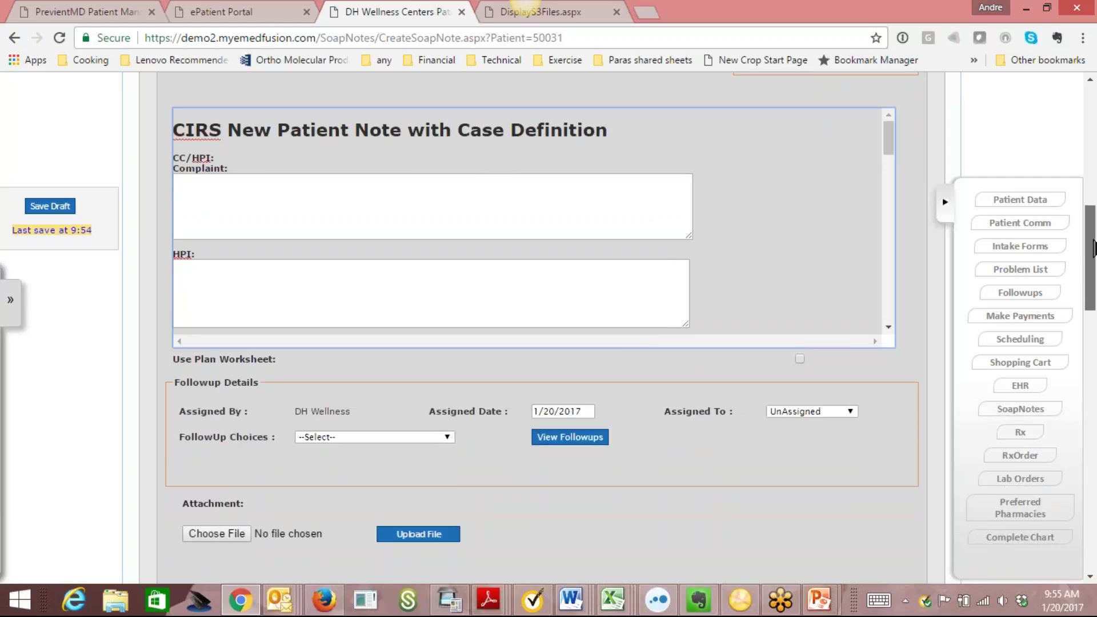
mouse_move(1095, 248)
mouse_down()
mouse_move(1095, 203)
mouse_move(1095, 258)
mouse_up()
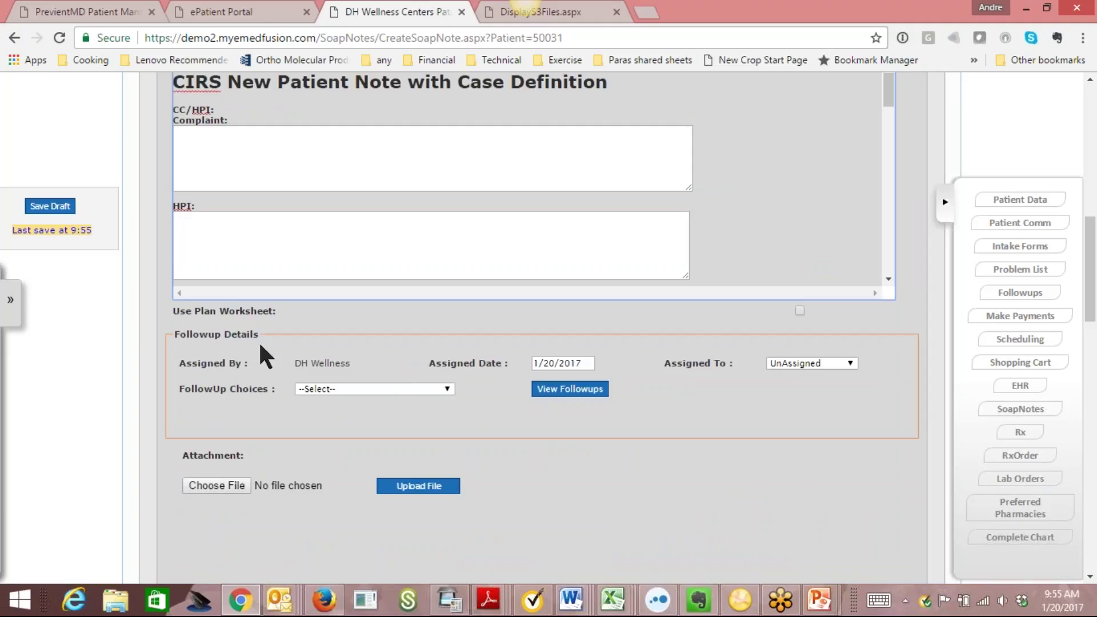
scroll(528, 341, down, 1)
click(447, 382)
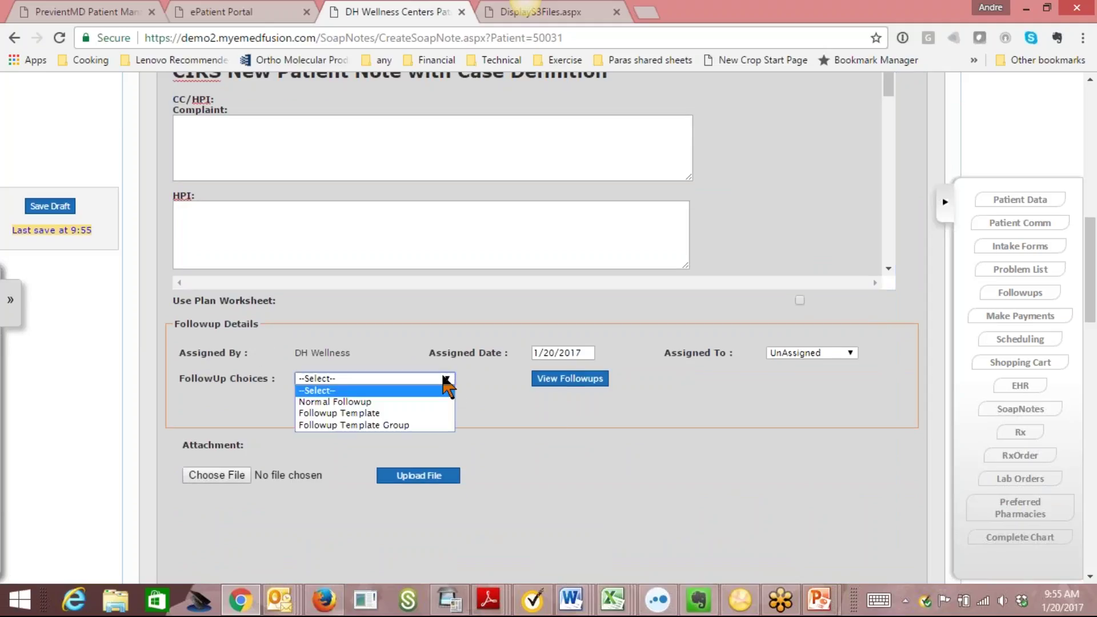
click(402, 403)
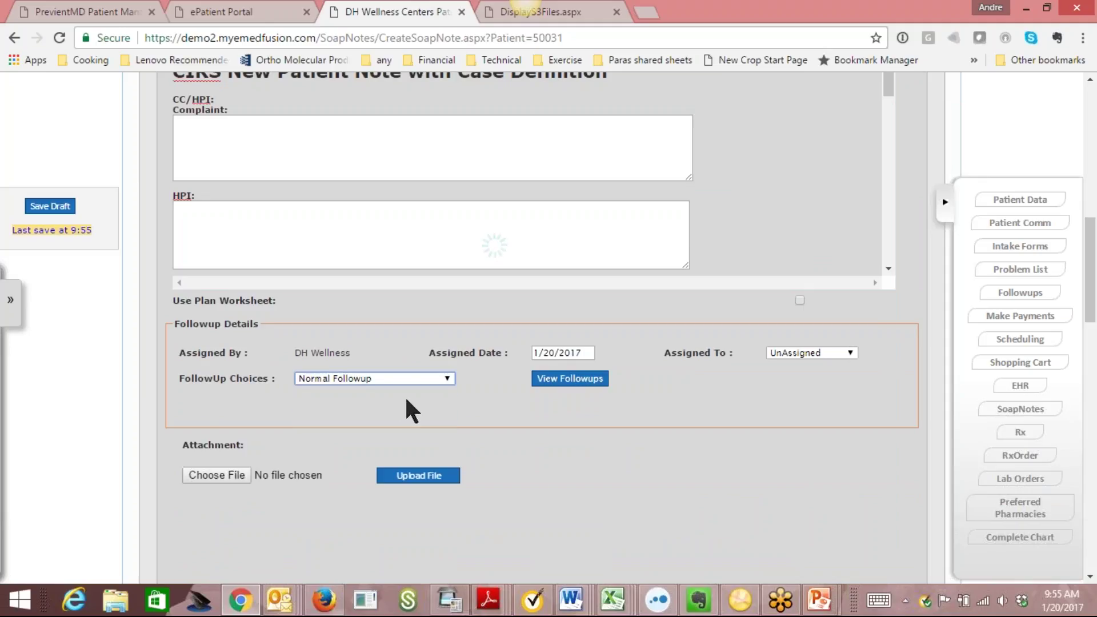
Date the followup 1/27/2017 and add the comment 'ddddddd'.
scroll(1092, 286, down, 2)
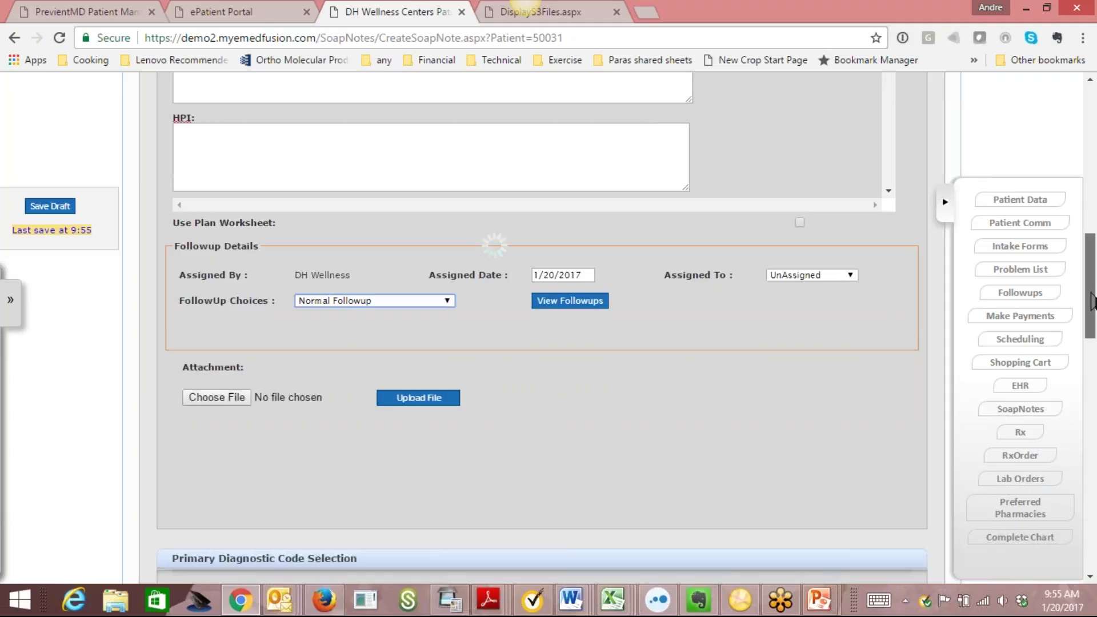
scroll(1093, 269, up, 3)
scroll(1096, 271, down, 3)
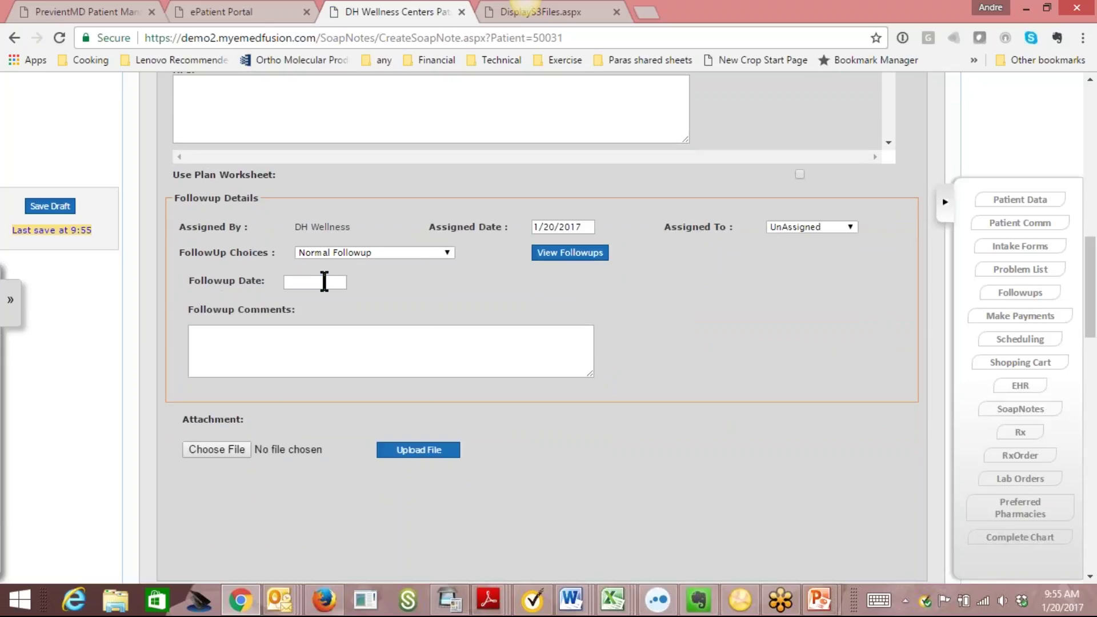
click(324, 281)
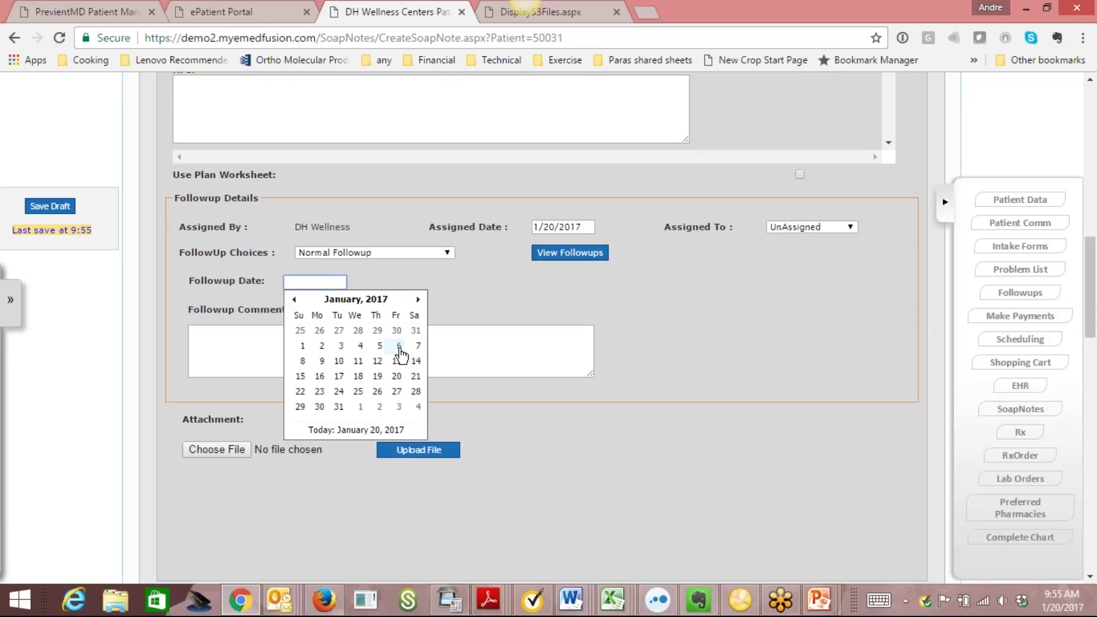
click(397, 391)
click(338, 336)
text(ddddddd)
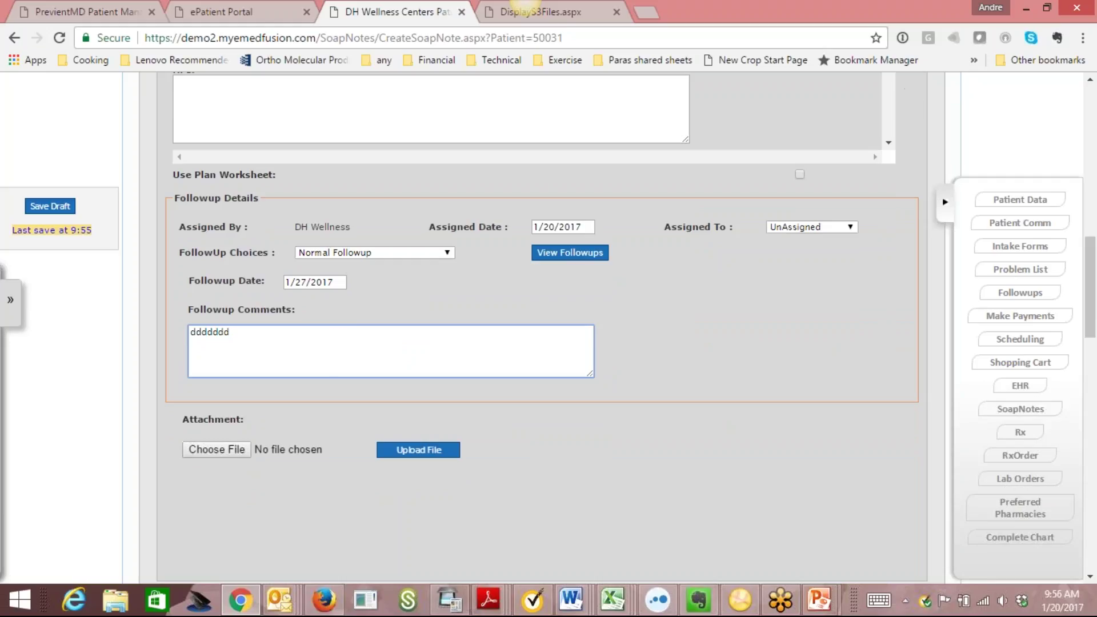
click(434, 250)
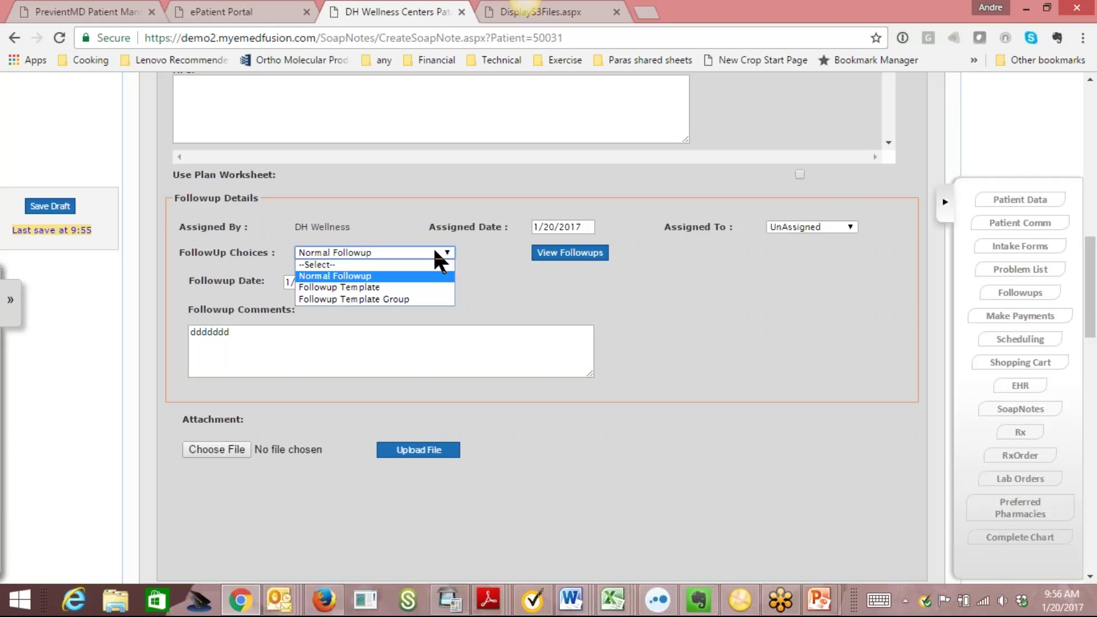
Switch followups to the 'New Patient Level 1 12 Month Plan Followup Series' template group.
click(403, 298)
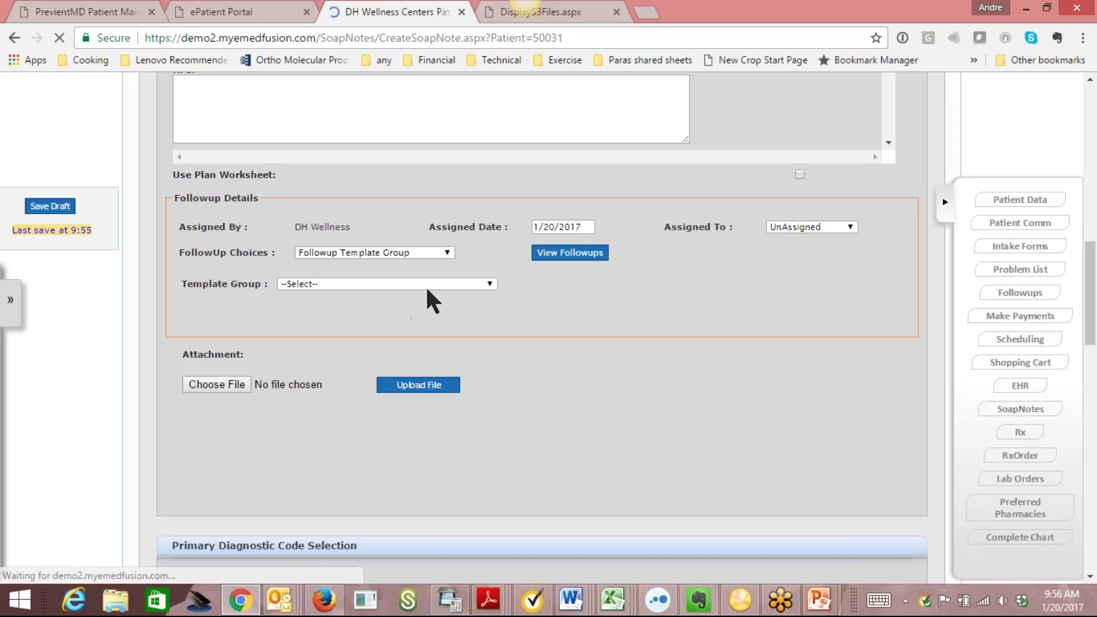
click(438, 284)
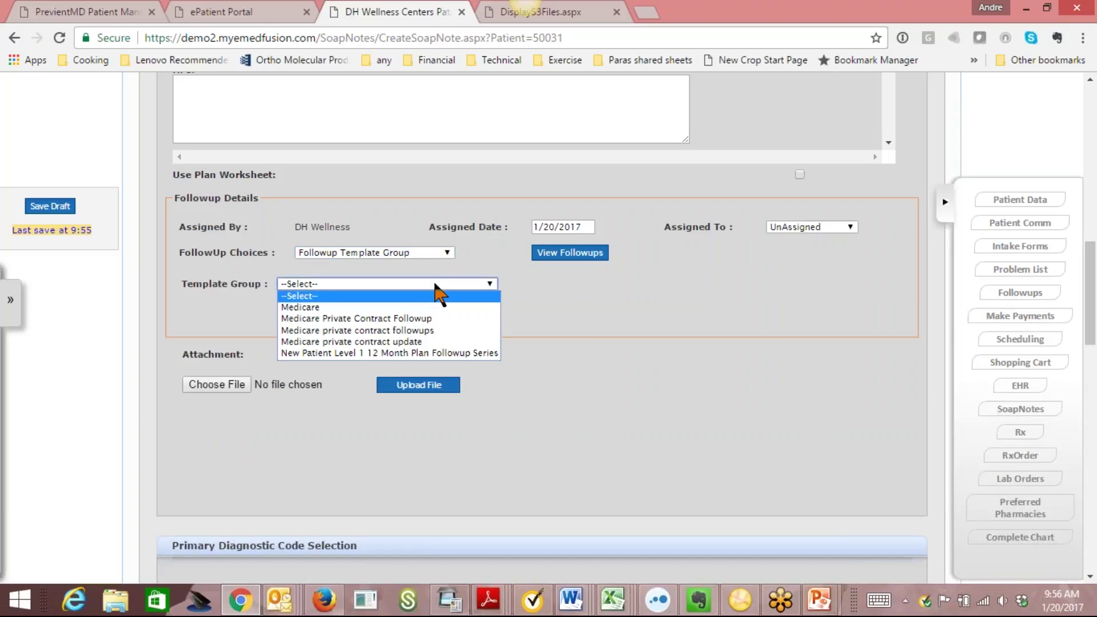
click(430, 353)
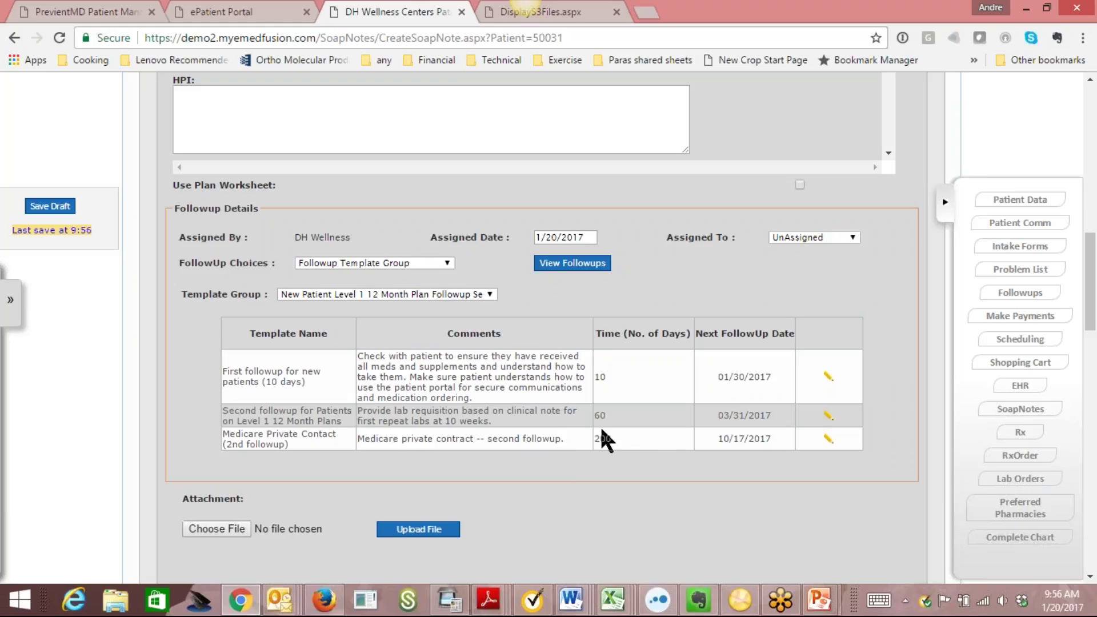
scroll(625, 451, down, 1)
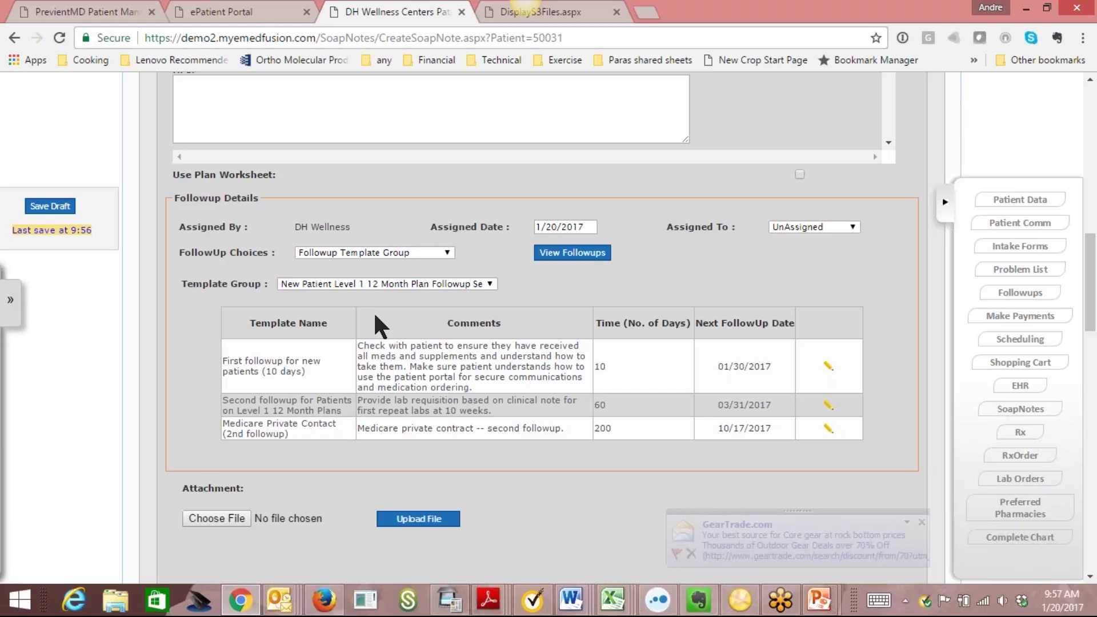
click(922, 522)
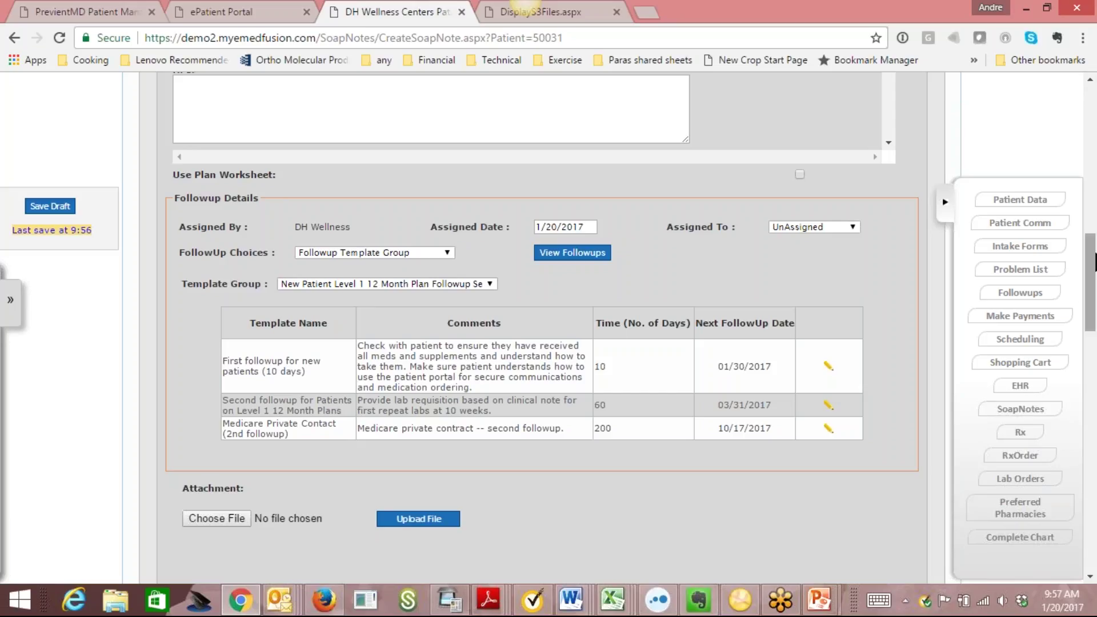
Select diagnosis codes E27.49 and E34.9, then uncheck Practice Shortlist.
drag(1096, 263, 1095, 322)
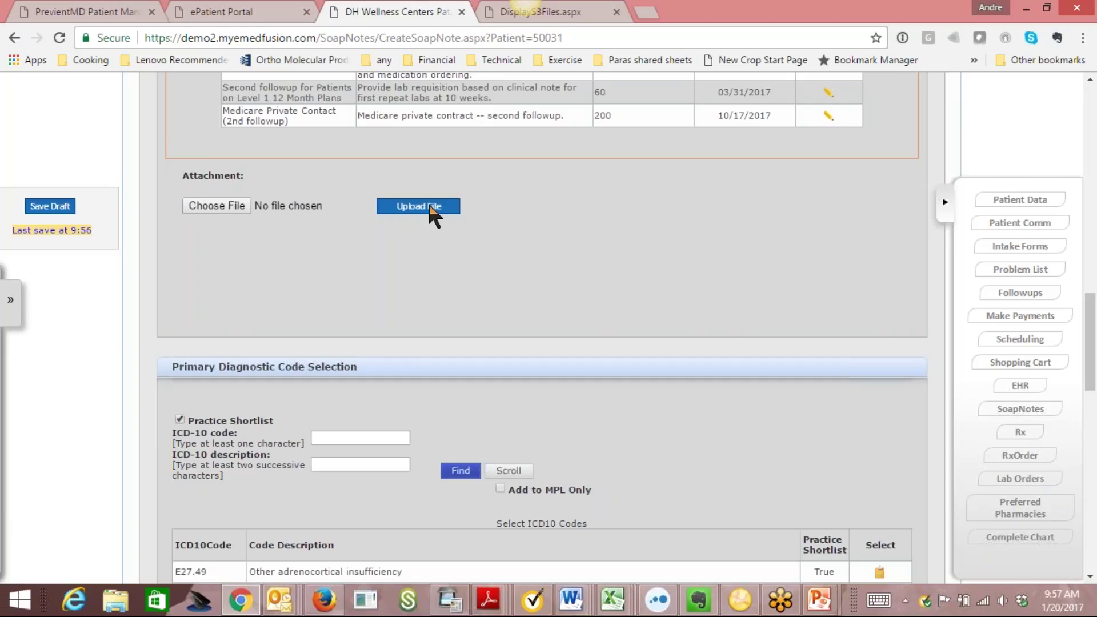
drag(1094, 323, 1095, 380)
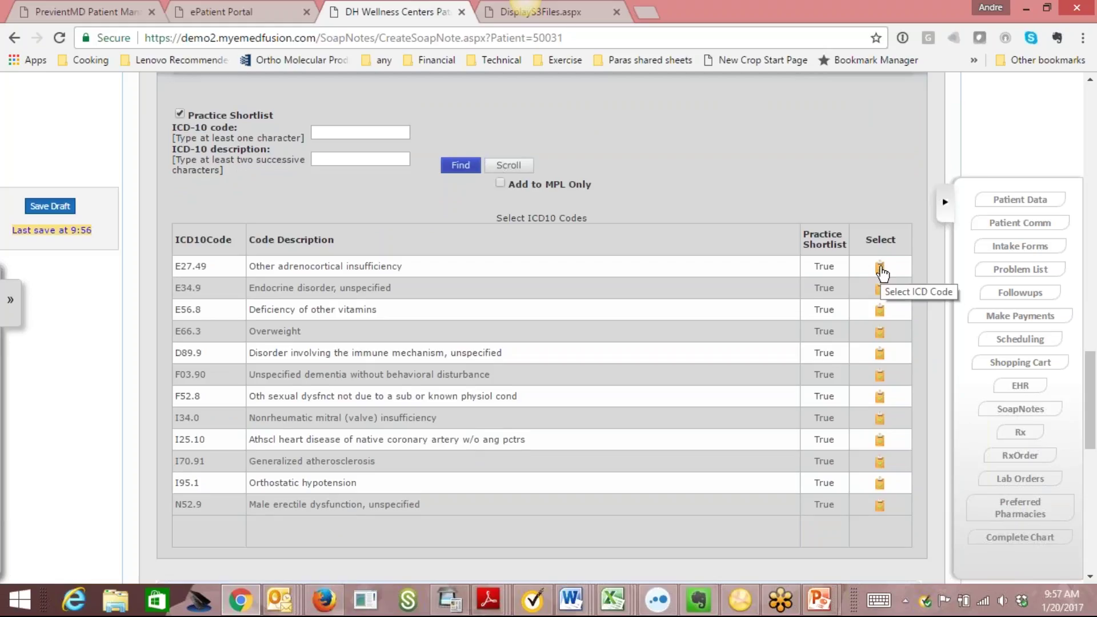
click(881, 267)
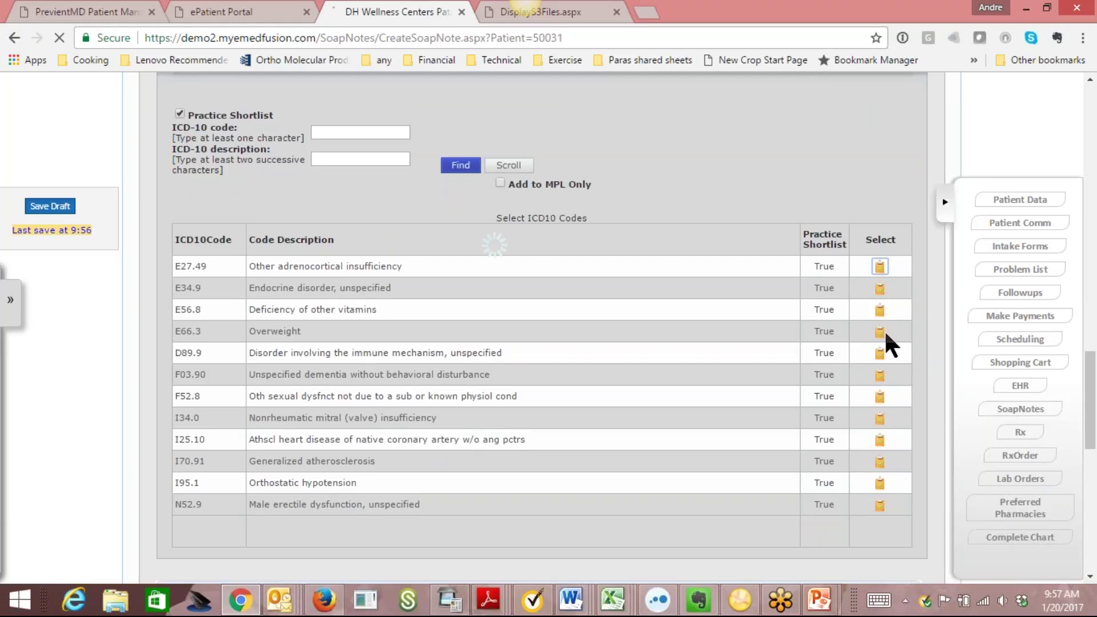
click(879, 330)
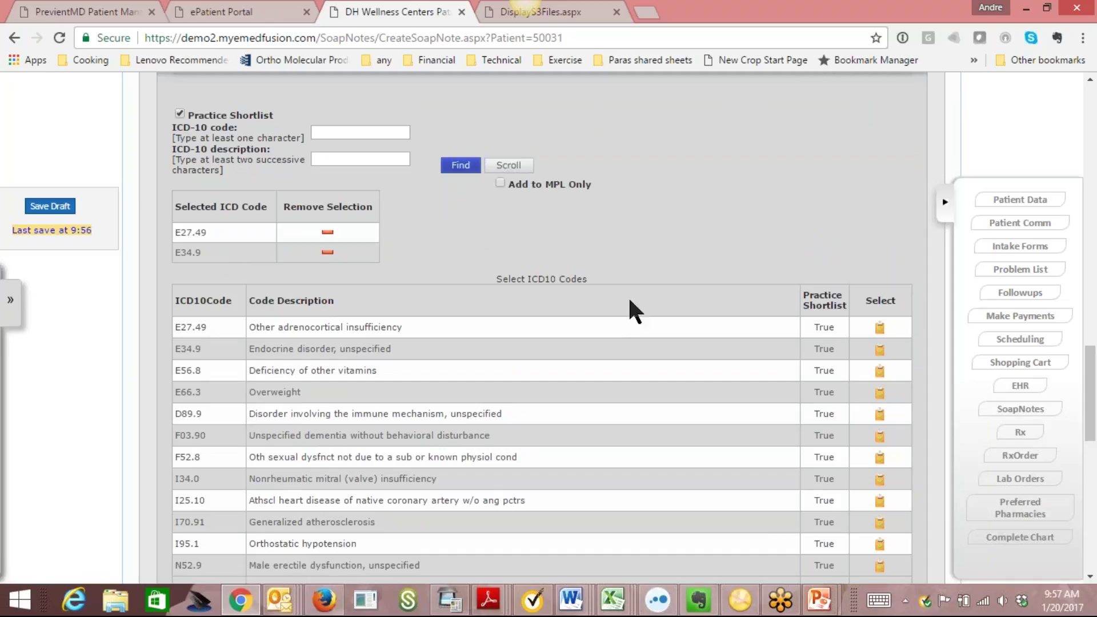
drag(1092, 383, 1046, 355)
click(180, 145)
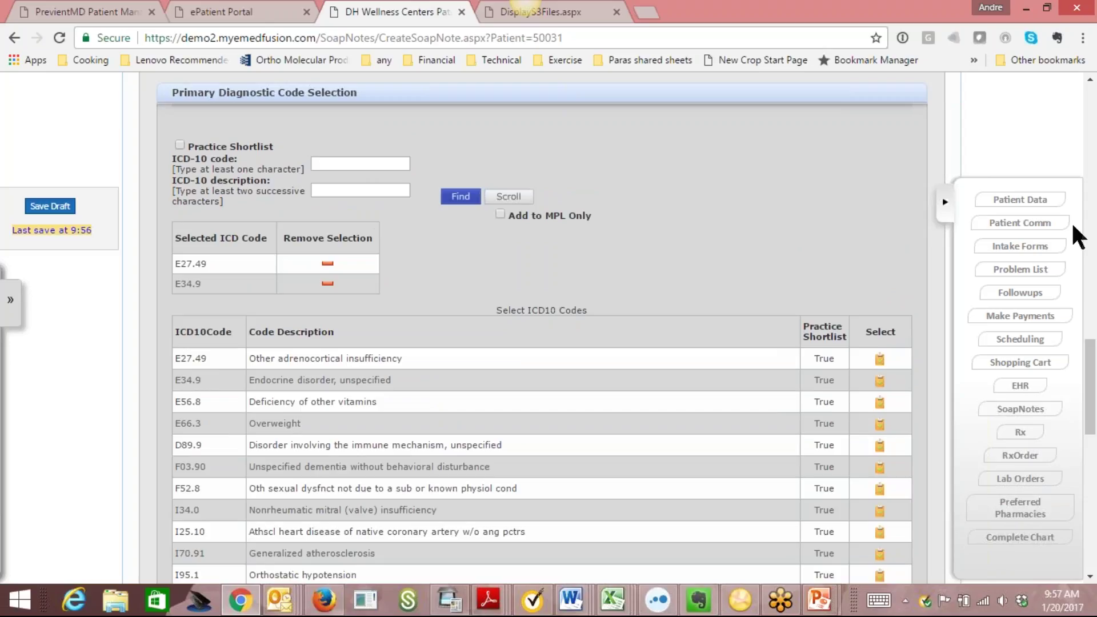
drag(1093, 380, 1095, 455)
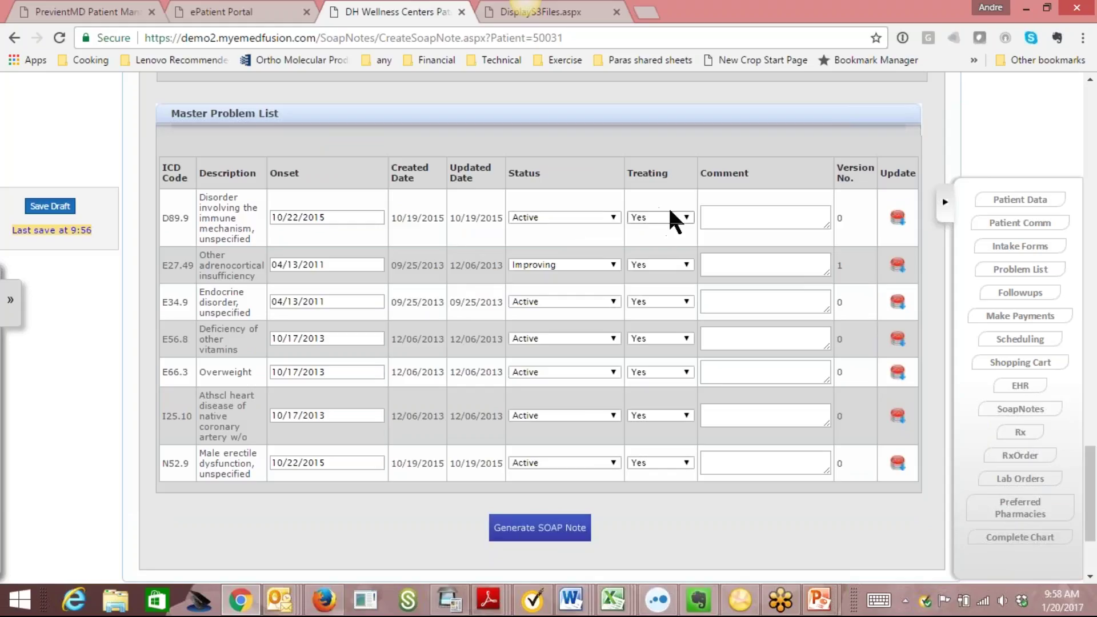
click(598, 215)
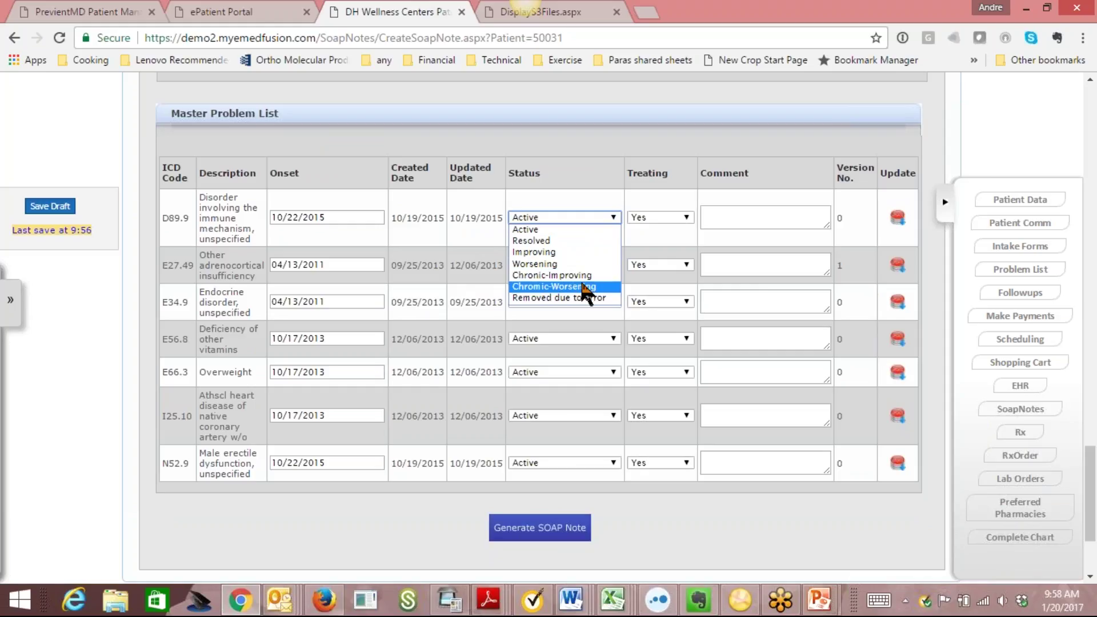
click(588, 213)
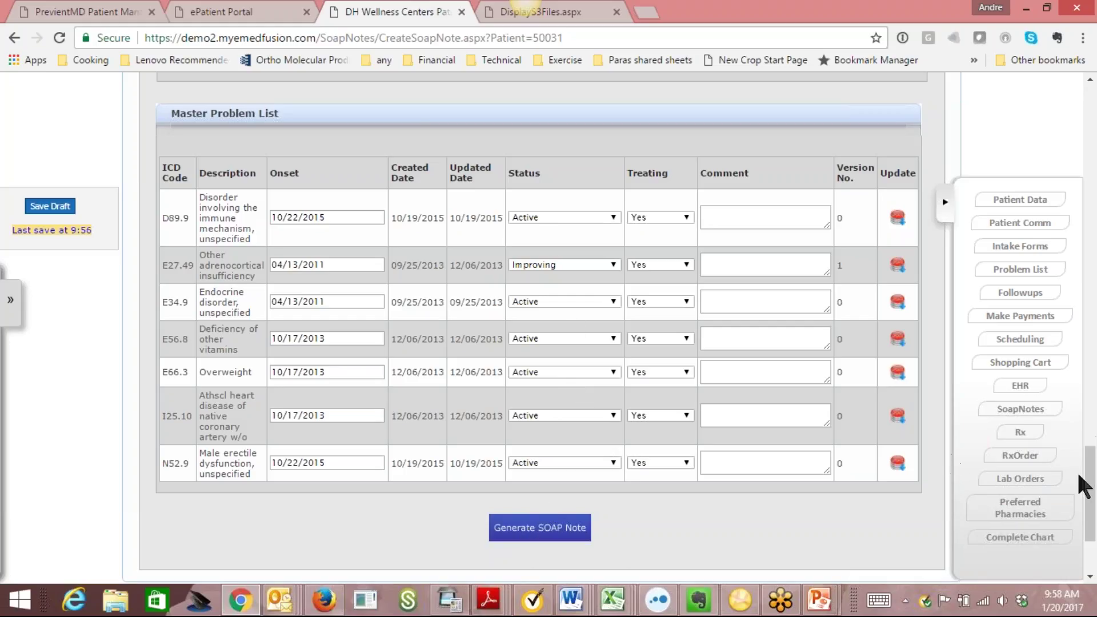
drag(1093, 492, 1095, 140)
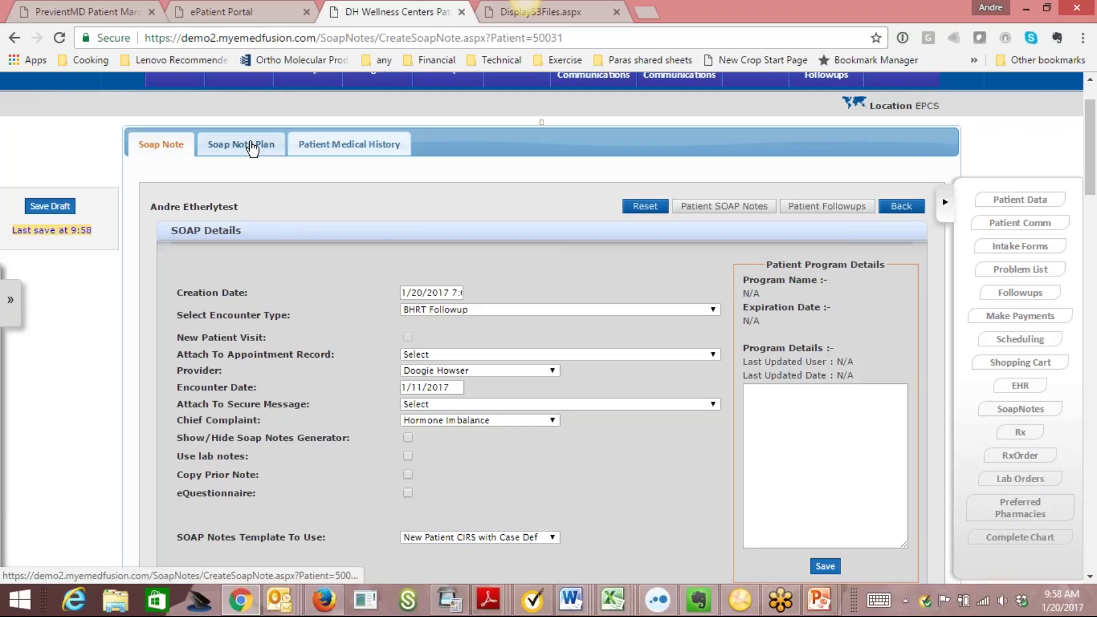
On the Soap Note Plan worksheet, add a blank plan element below PE47.
click(252, 147)
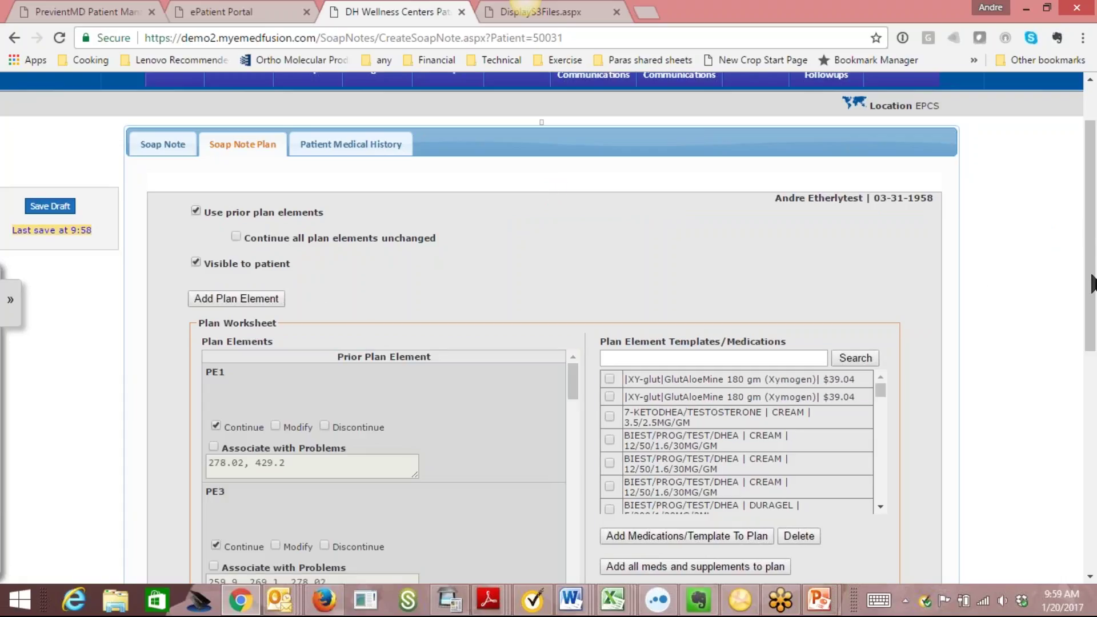
scroll(1093, 264, down, 2)
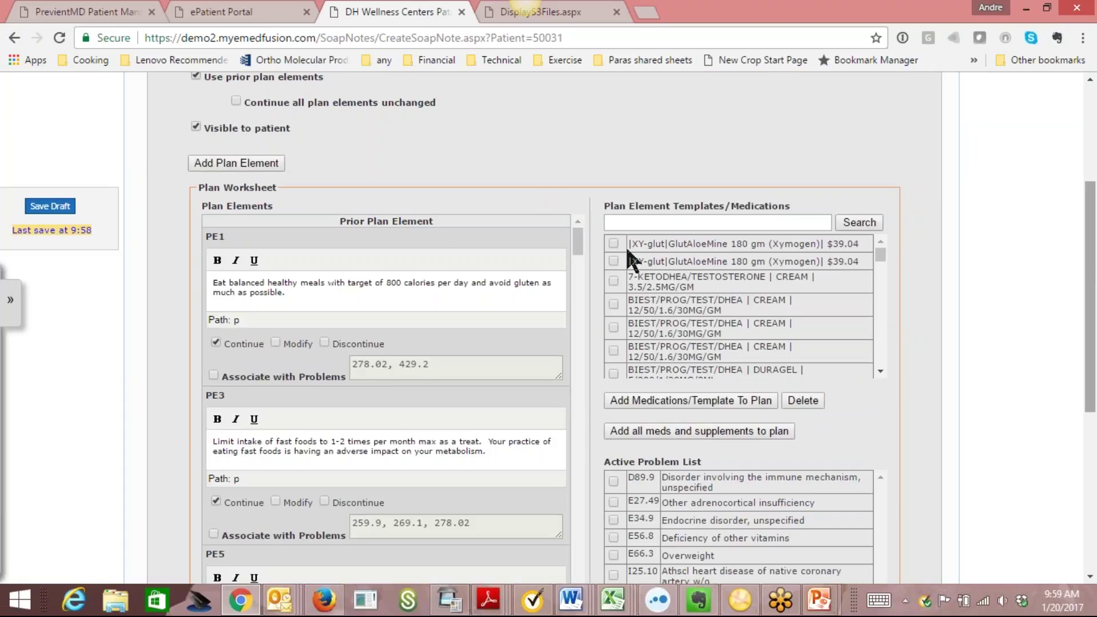
click(245, 162)
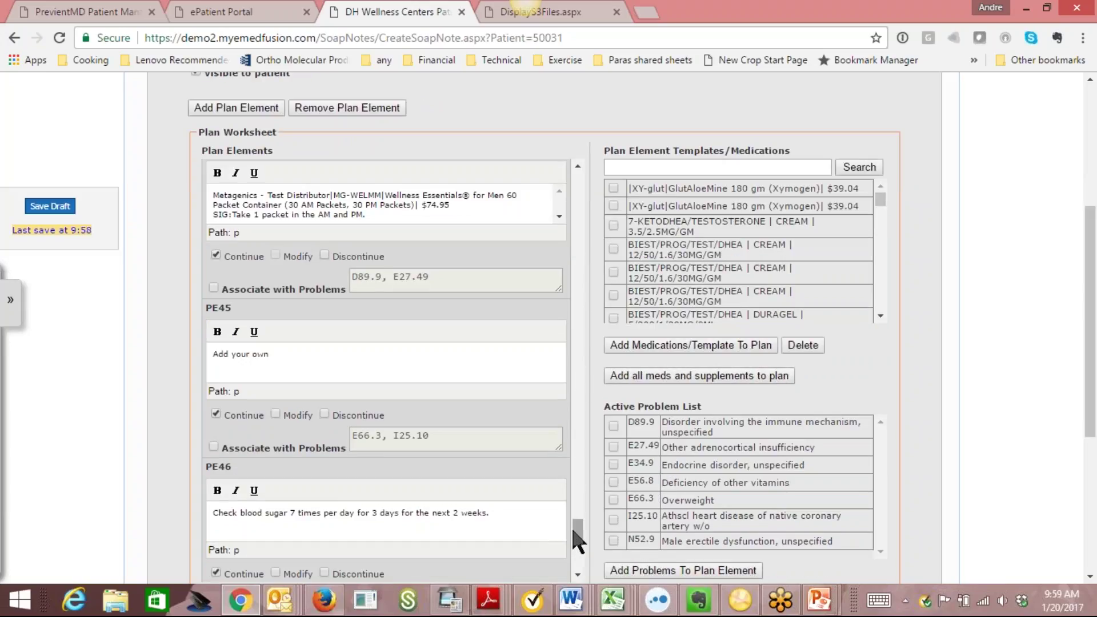
drag(577, 527, 581, 565)
click(296, 486)
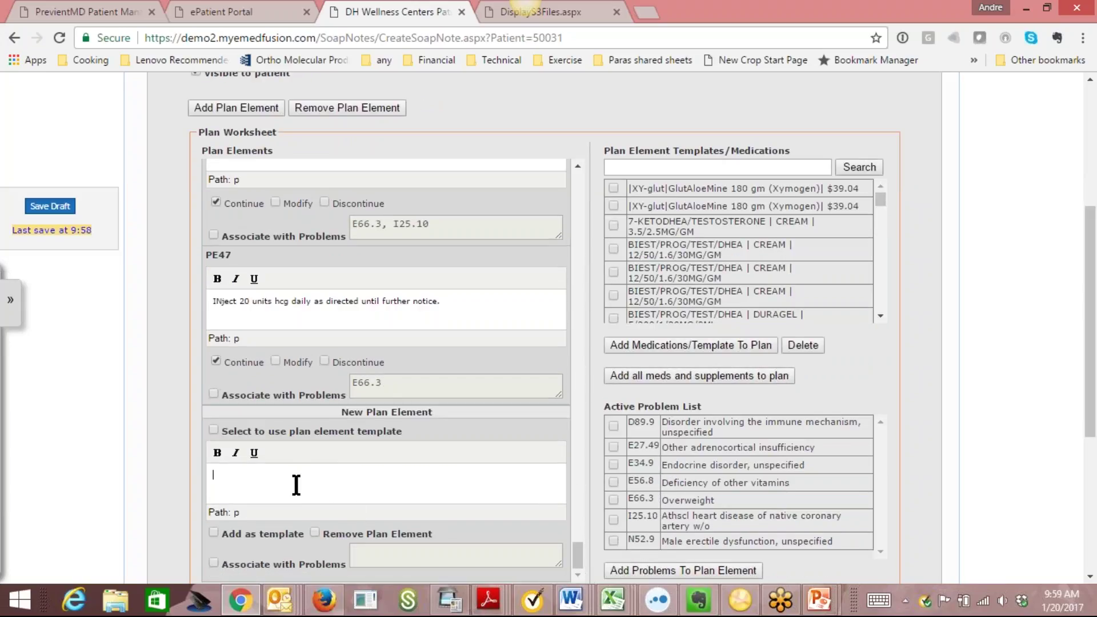
mouse_move(883, 195)
mouse_down()
mouse_move(880, 267)
mouse_move(886, 201)
mouse_up()
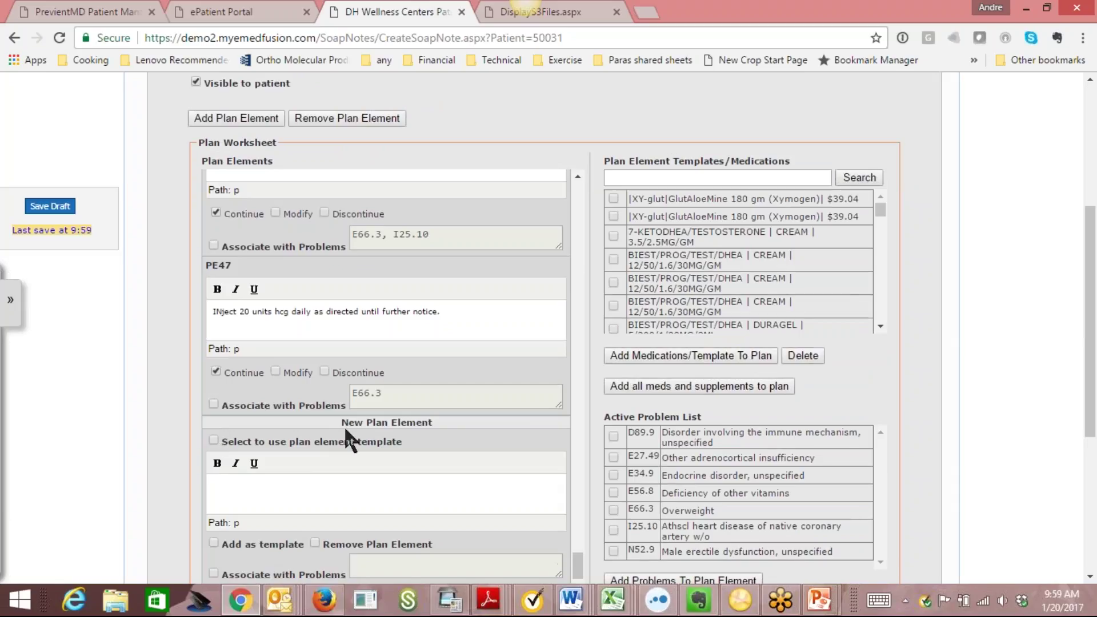
drag(876, 211, 884, 268)
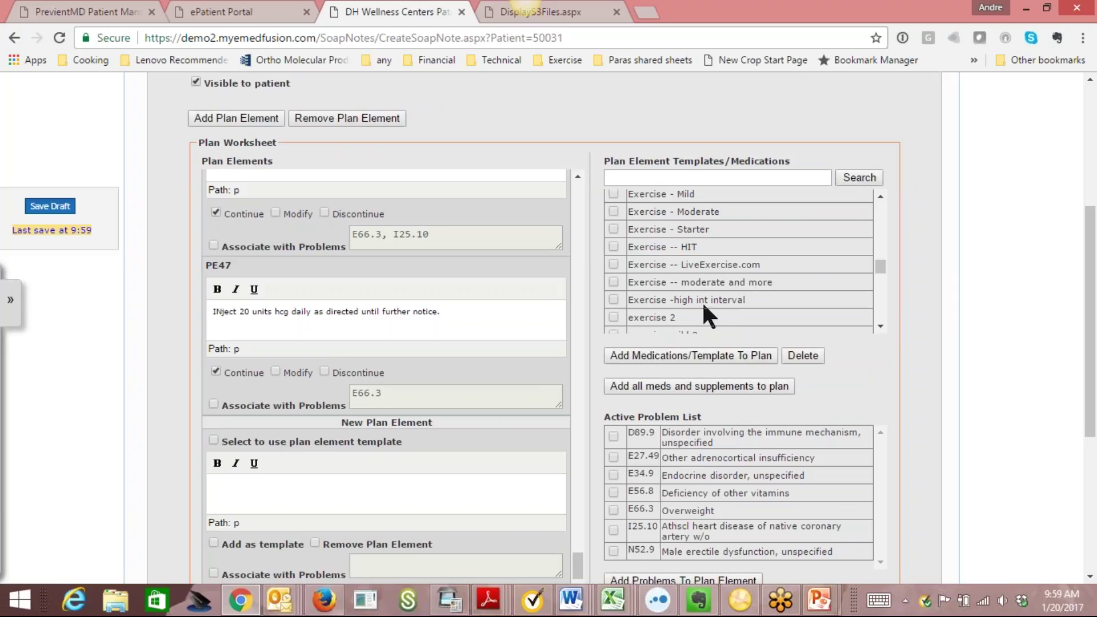
Fill the new plan element from the 'Exercise -- moderate and more' template, trimming extra periods.
click(613, 281)
click(213, 441)
click(710, 356)
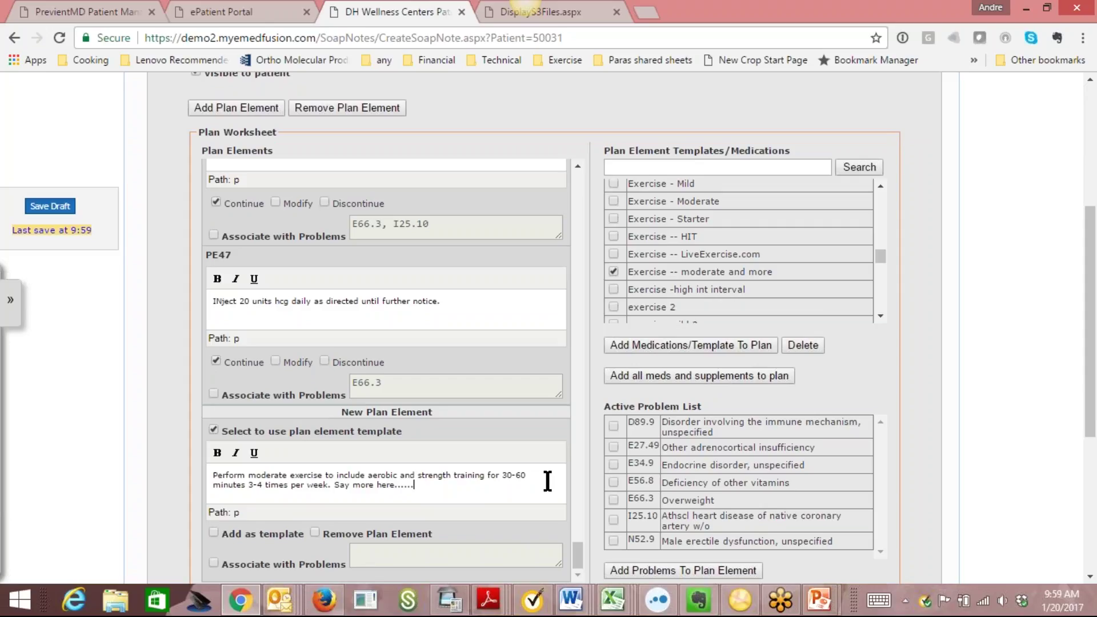
key(BackSpace)
key(BackSpace)
key(BackSpace)
key(BackSpace)
drag(880, 255, 880, 268)
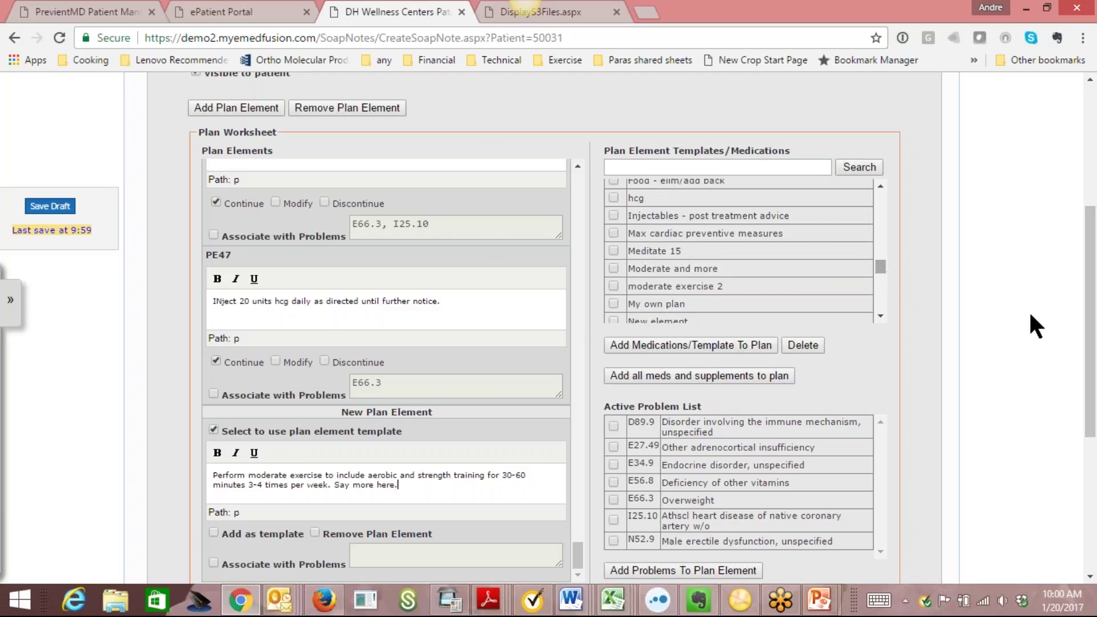
Link problem E56.8 to the new plan element.
scroll(549, 446, down, 2)
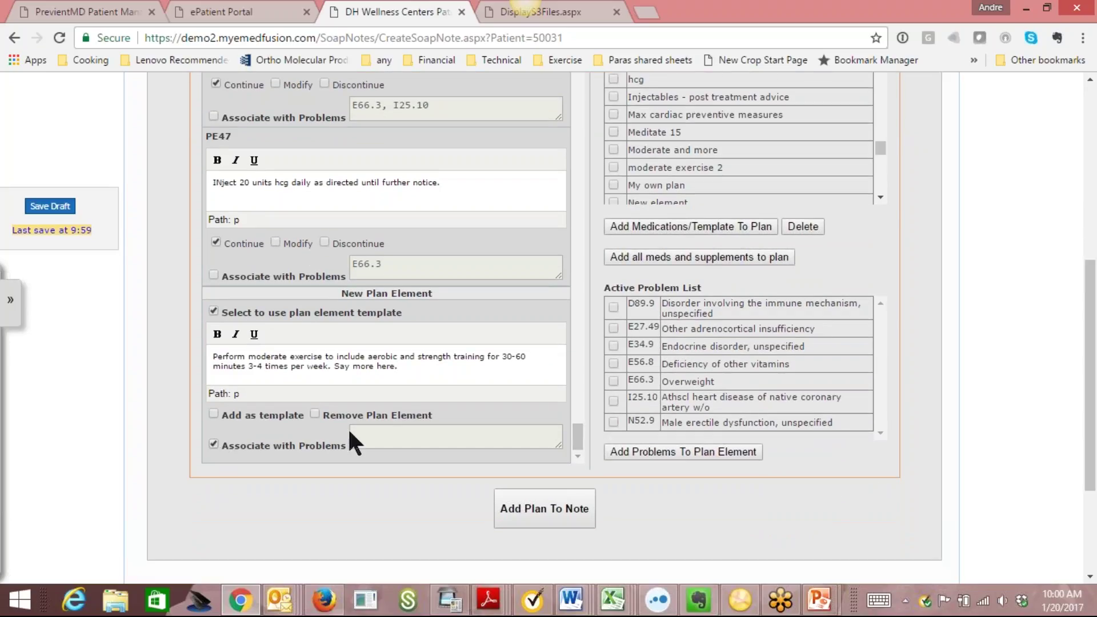
click(614, 363)
click(663, 451)
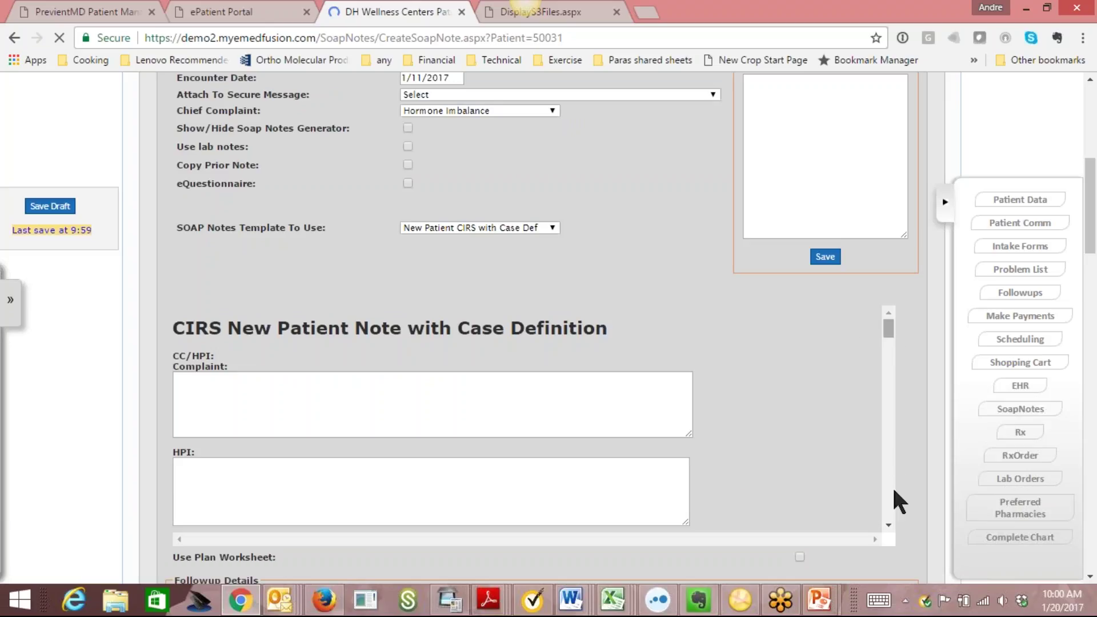
Open the patient's Clinical Dashboard from the EHR button in the right-hand panel.
drag(894, 360, 895, 537)
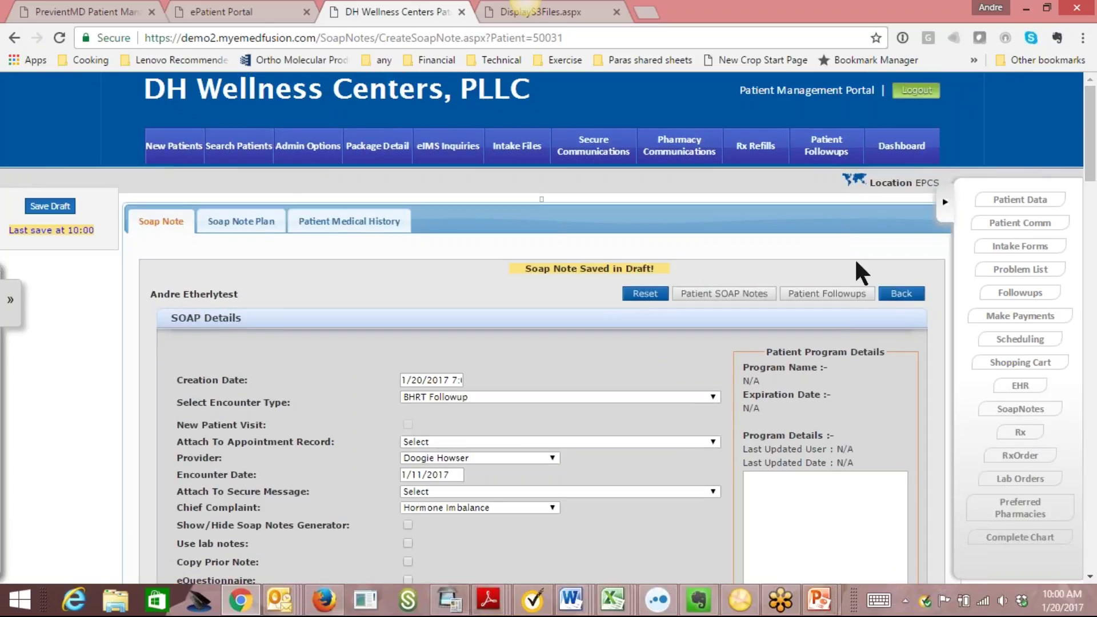
click(1013, 386)
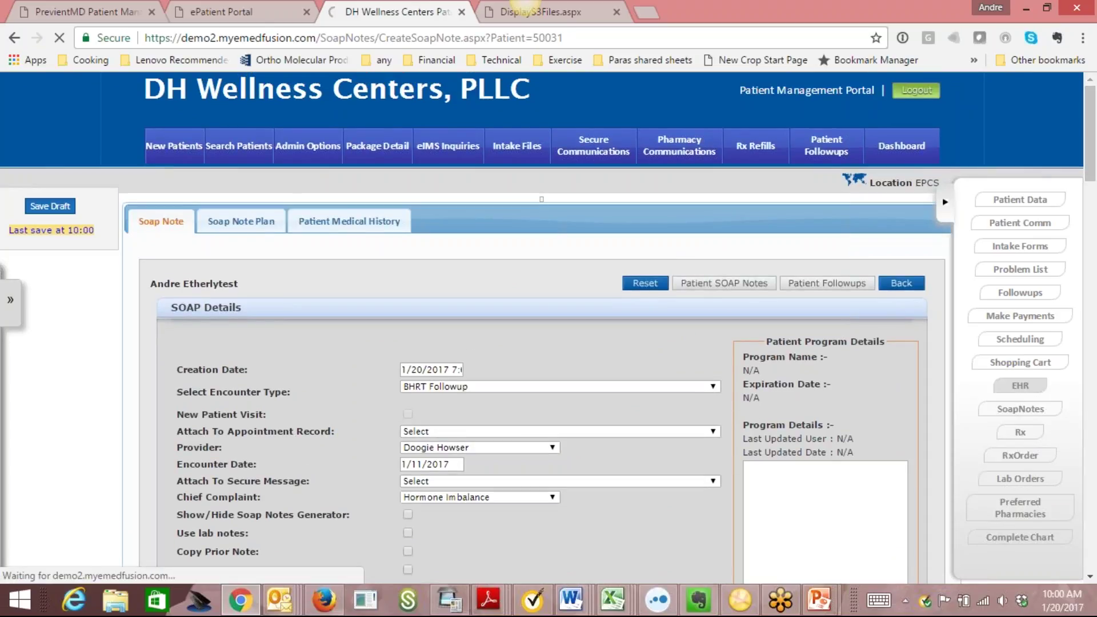